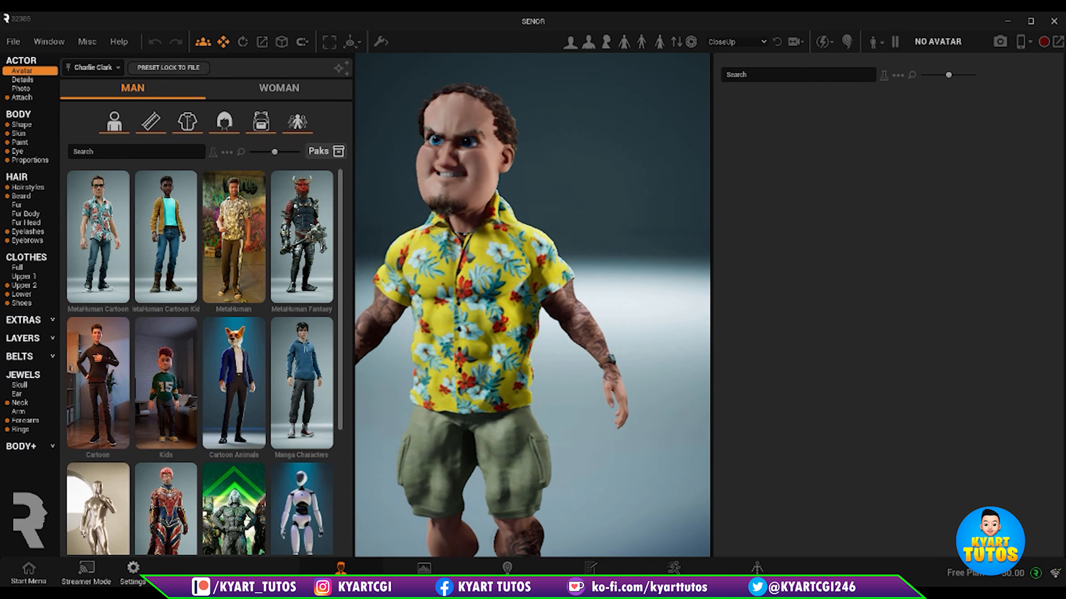
# Inspect the cartoon character's face, floral shirt and body both up close and from farther away.
pyautogui.scroll(-3, 512, 344)
pyautogui.moveTo(513, 344)
pyautogui.mouseDown(button='middle')
pyautogui.moveTo(514, 277)
pyautogui.moveTo(514, 357)
pyautogui.mouseUp(button='middle')
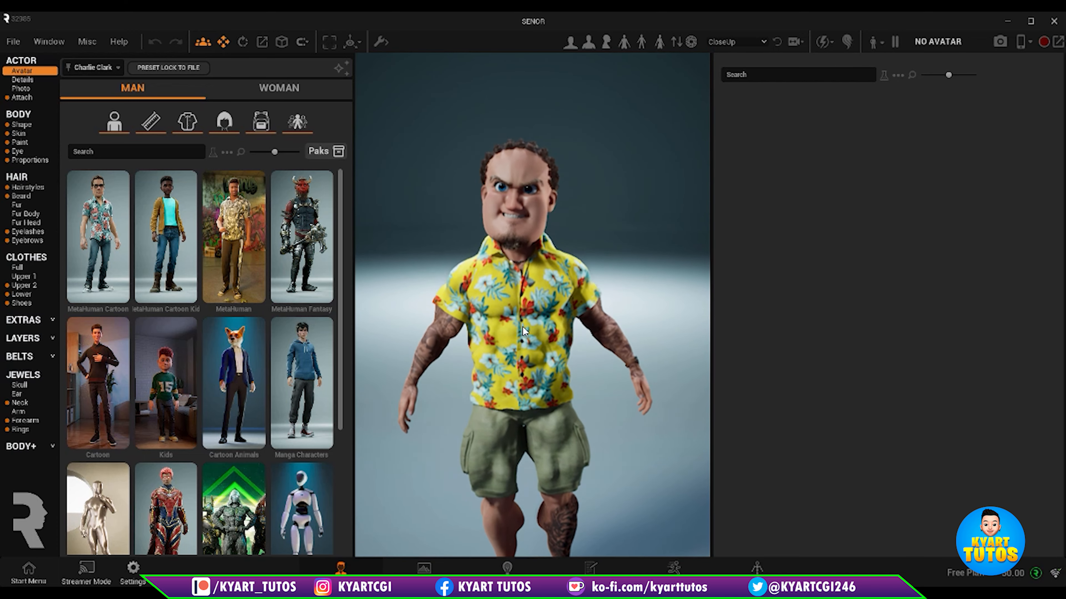
pyautogui.scroll(5, 514, 319)
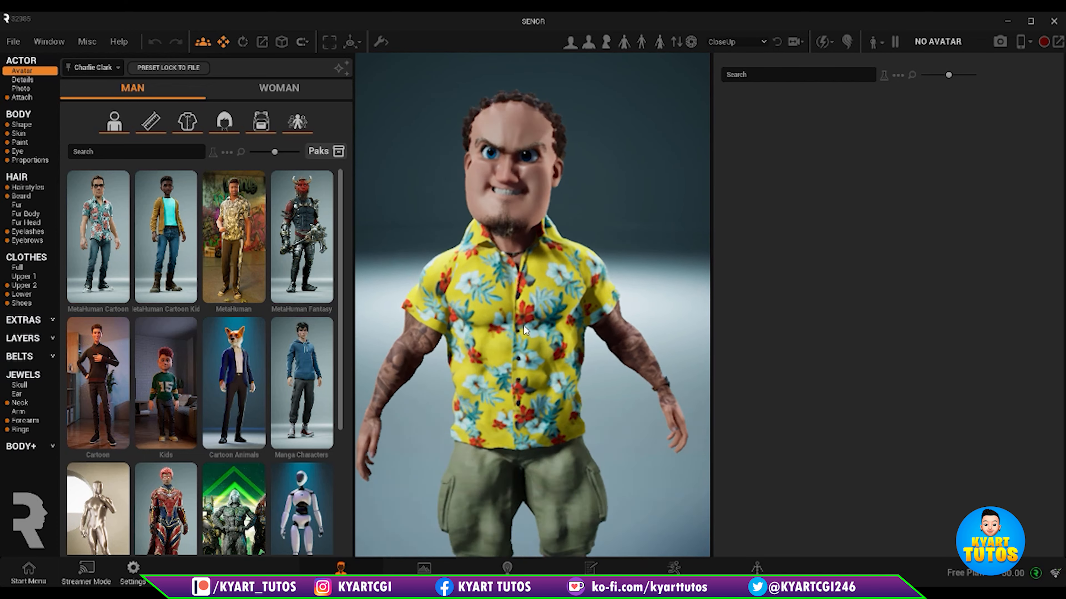
pyautogui.moveTo(515, 260); pyautogui.dragTo(517, 357, button='middle')
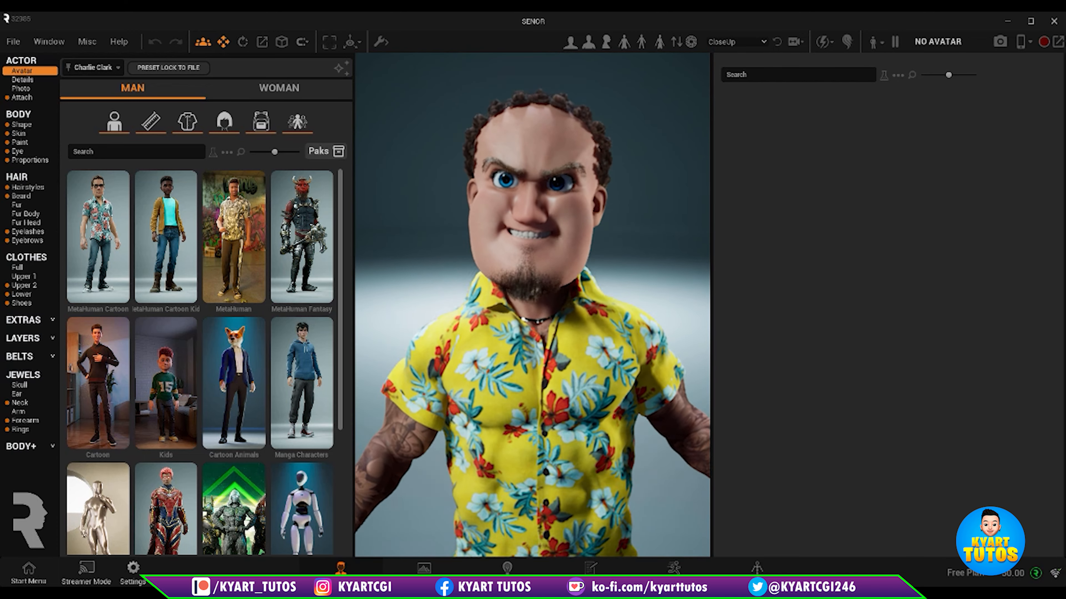
pyautogui.scroll(-1, 512, 202)
pyautogui.scroll(8, 512, 204)
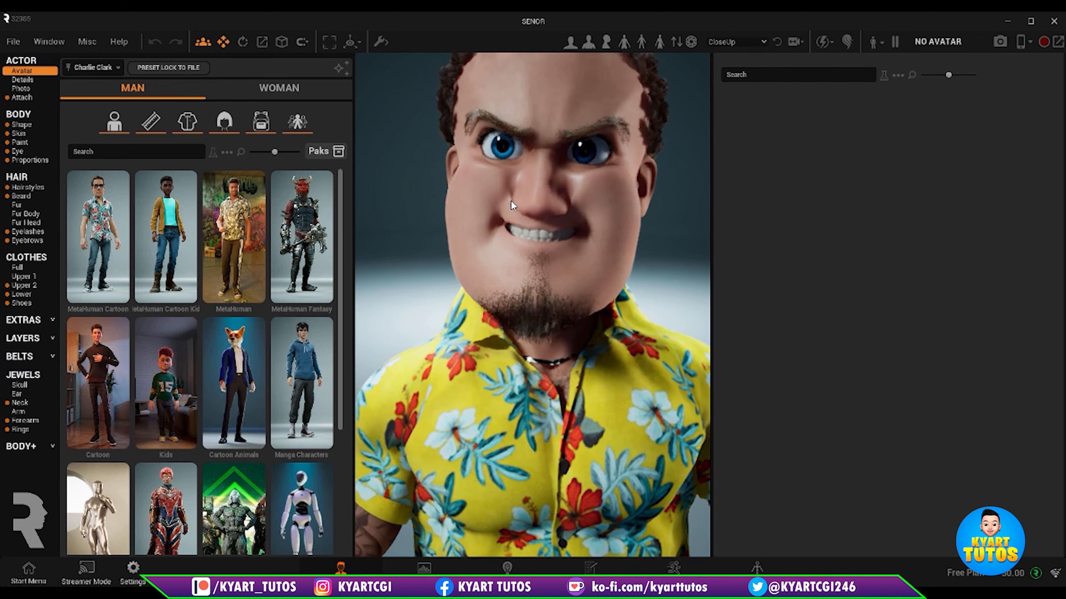
pyautogui.scroll(-6, 512, 204)
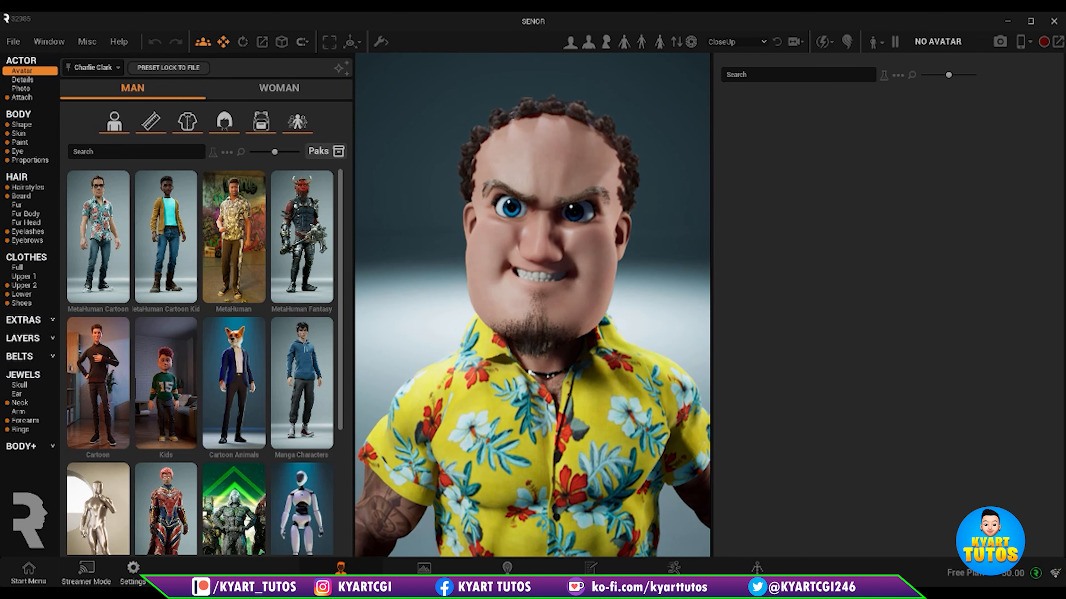
pyautogui.moveTo(513, 206); pyautogui.dragTo(514, 154, button='middle')
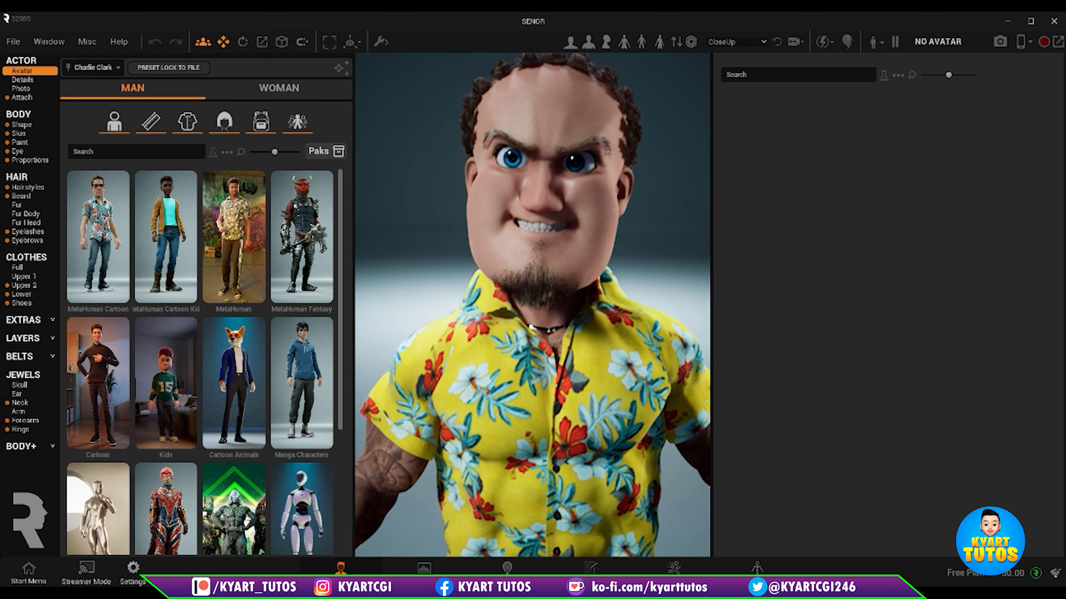
pyautogui.moveTo(546, 234)
pyautogui.mouseDown(button='middle')
pyautogui.moveTo(416, 235)
pyautogui.moveTo(559, 229)
pyautogui.mouseUp(button='middle')
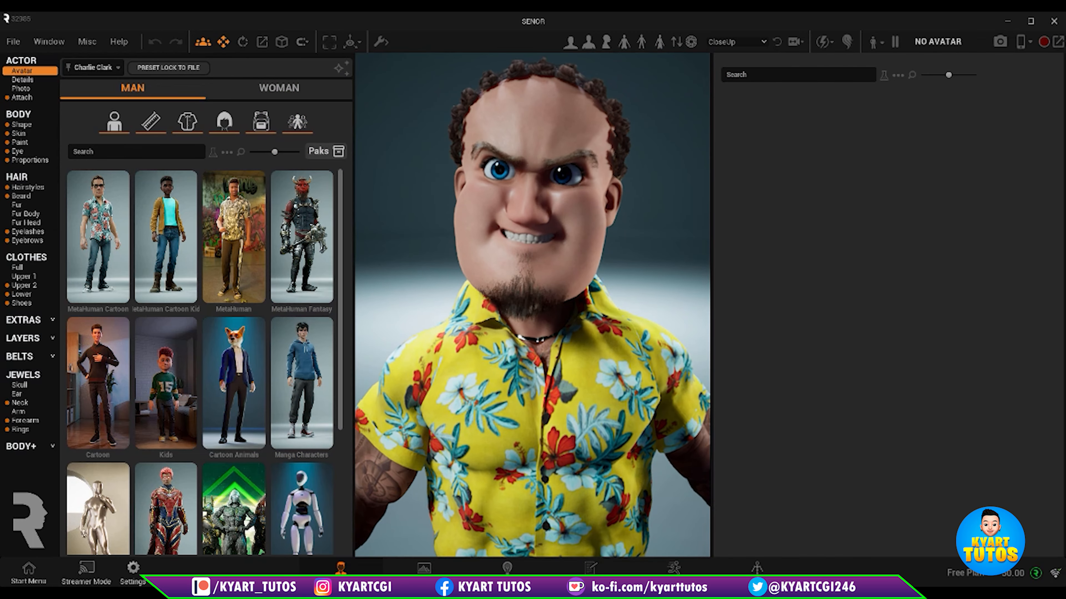
pyautogui.scroll(-5, 544, 238)
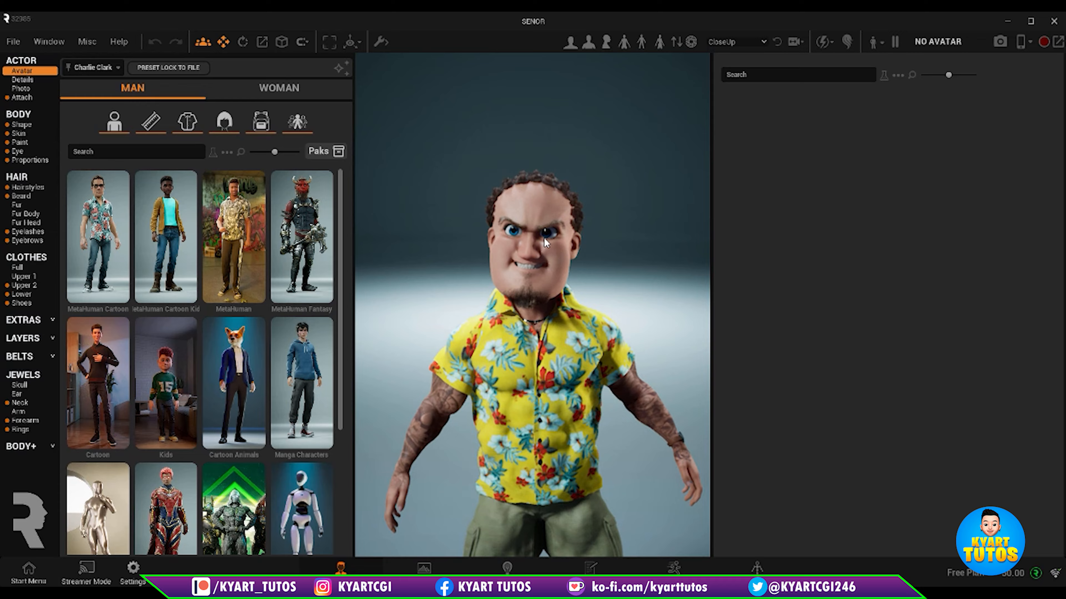
pyautogui.scroll(-2, 545, 239)
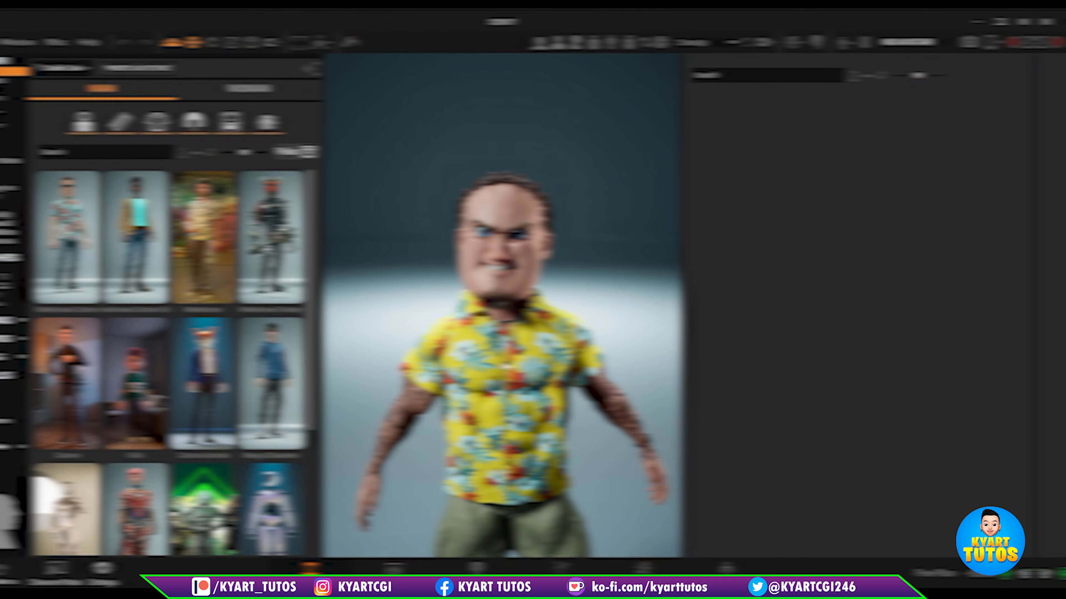
pyautogui.moveTo(542, 252)
pyautogui.mouseDown(button='middle')
pyautogui.moveTo(534, 358)
pyautogui.moveTo(541, 252)
pyautogui.moveTo(526, 260)
pyautogui.mouseUp(button='middle')
pyautogui.scroll(6, 536, 362)
pyautogui.scroll(-3, 537, 362)
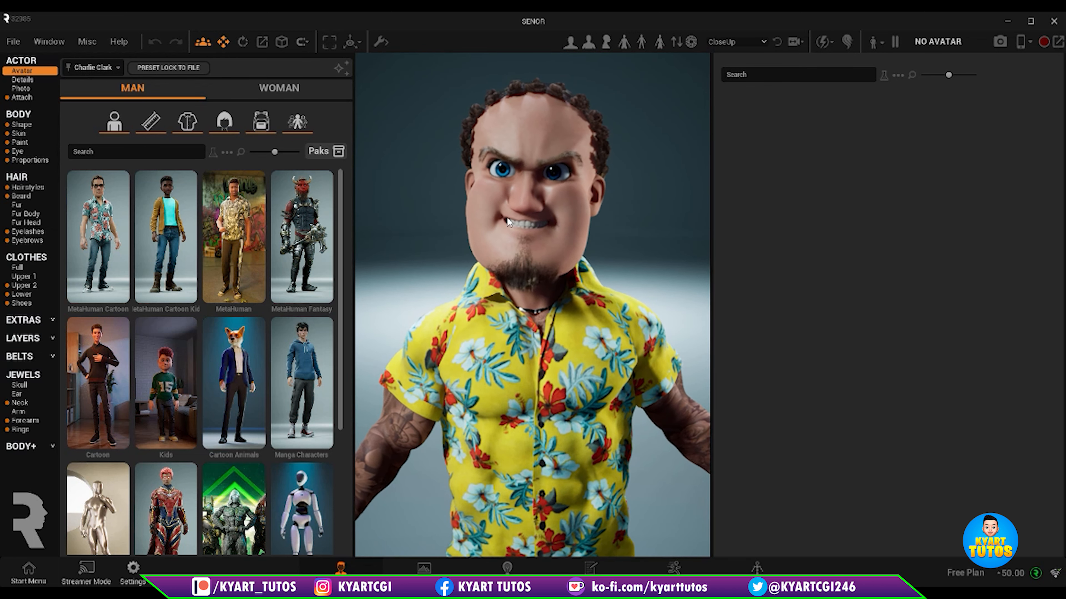
pyautogui.scroll(5, 539, 223)
pyautogui.moveTo(539, 223); pyautogui.dragTo(461, 265, button='middle')
pyautogui.scroll(-2, 506, 324)
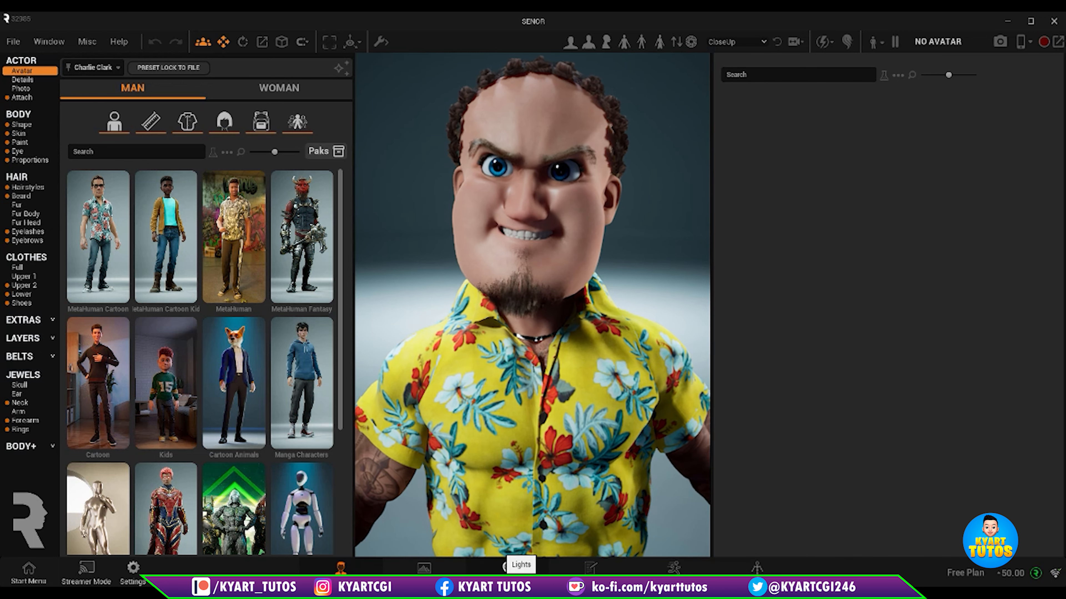
# Open the Lights workspace, display the scene list and select the Dome actor.
pyautogui.click(507, 568)
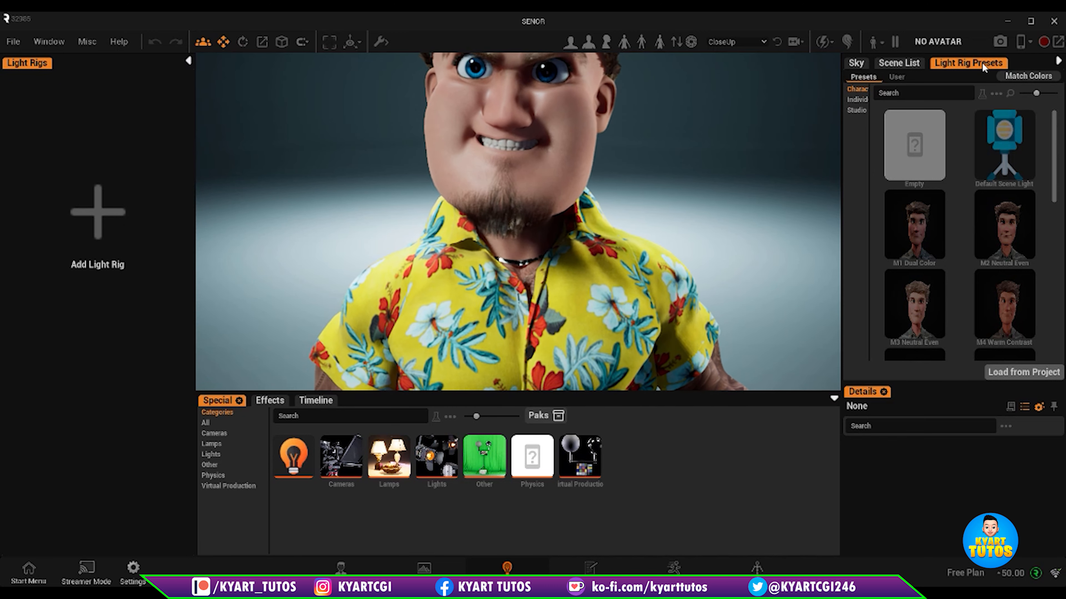
pyautogui.click(909, 66)
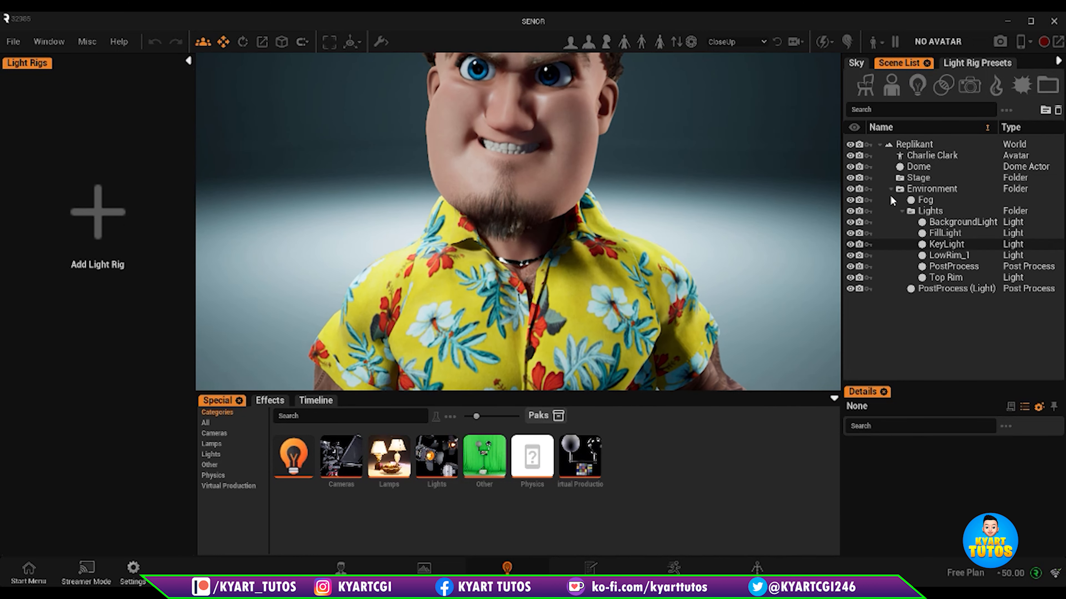
pyautogui.click(914, 145)
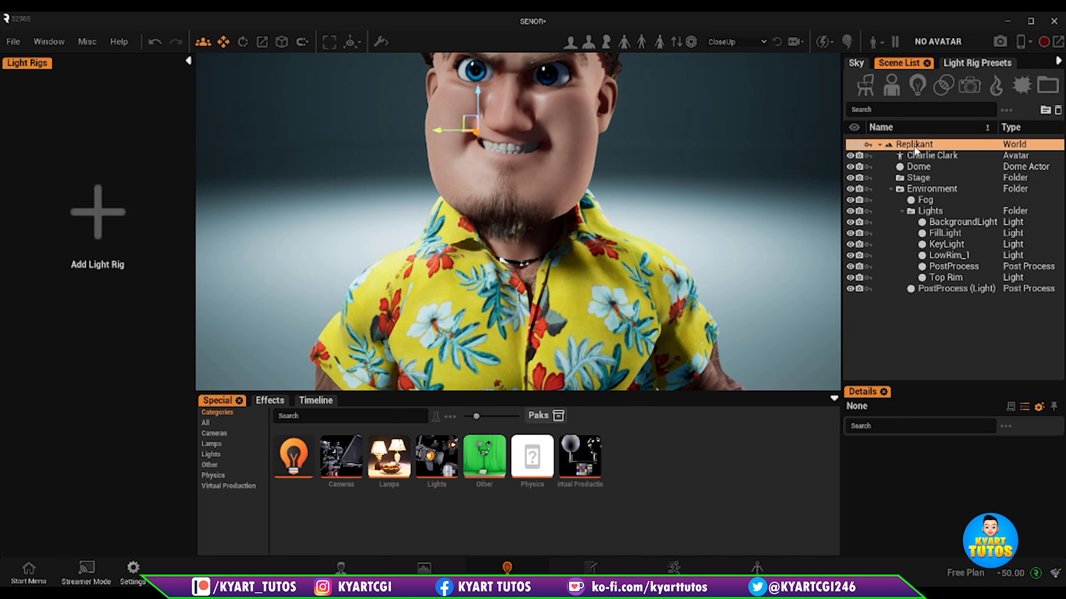
pyautogui.click(927, 167)
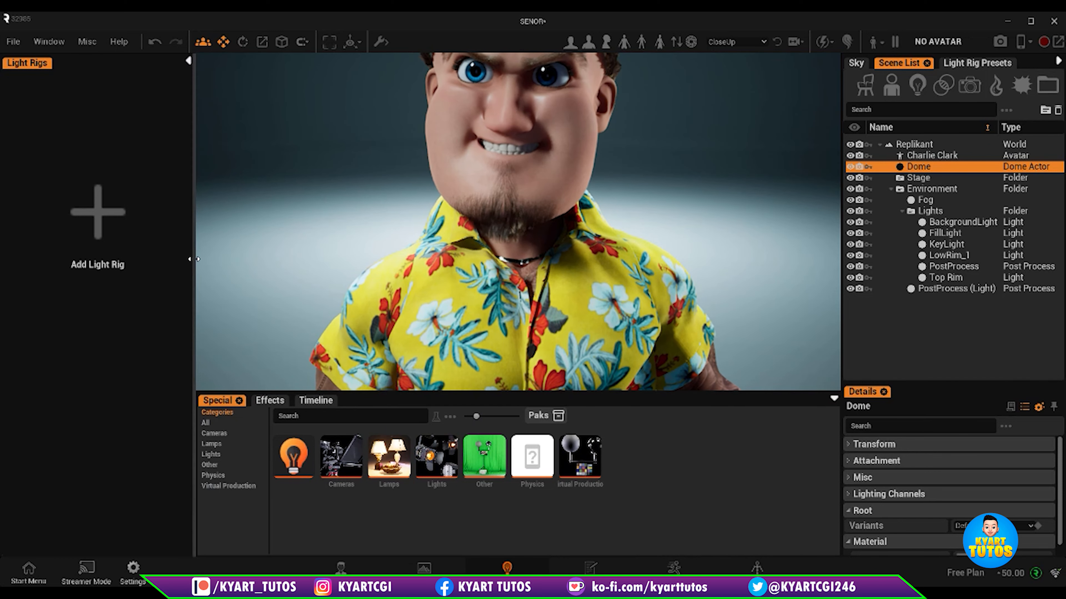
# Enlarge the viewport by narrowing the light rigs area and collapsing the asset library below the scene.
pyautogui.moveTo(194, 259); pyautogui.dragTo(83, 260)
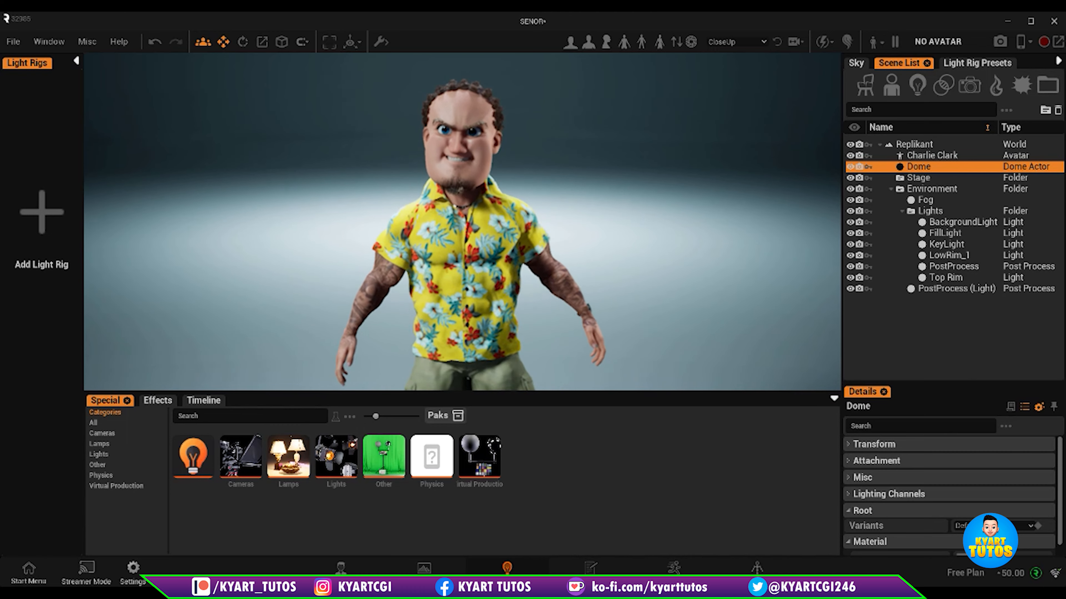
pyautogui.moveTo(479, 280)
pyautogui.mouseDown(button='middle')
pyautogui.moveTo(602, 250)
pyautogui.moveTo(487, 273)
pyautogui.mouseUp(button='middle')
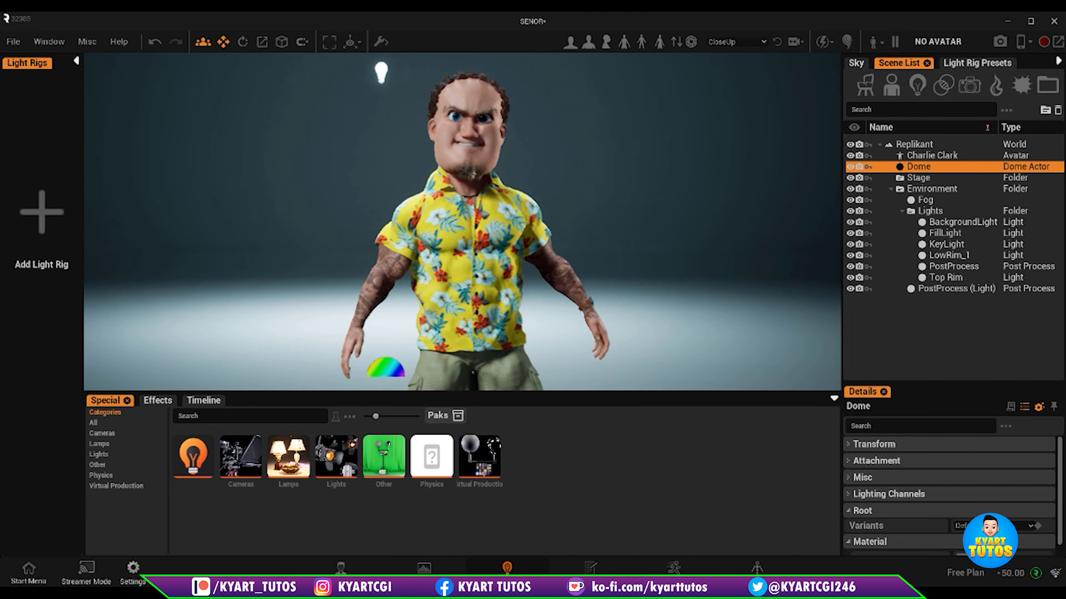
pyautogui.click(834, 399)
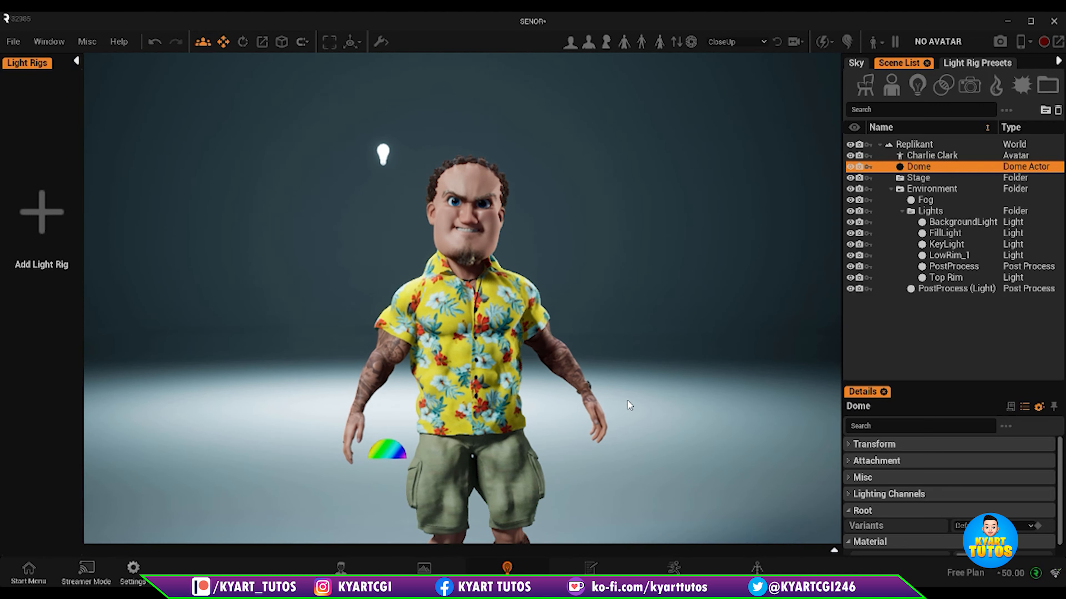
pyautogui.moveTo(314, 214); pyautogui.dragTo(297, 191, button='middle')
pyautogui.moveTo(483, 242); pyautogui.dragTo(352, 206, button='middle')
pyautogui.moveTo(414, 240); pyautogui.dragTo(739, 294, button='middle')
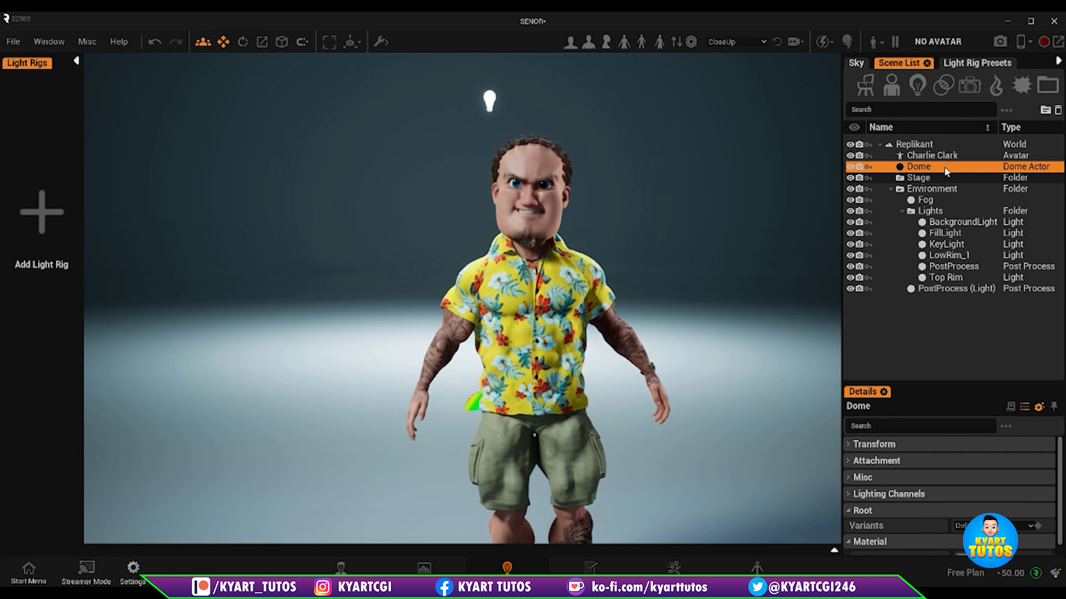
# Check what the Environment folder contributes by hiding it and showing it again.
pyautogui.click(930, 190)
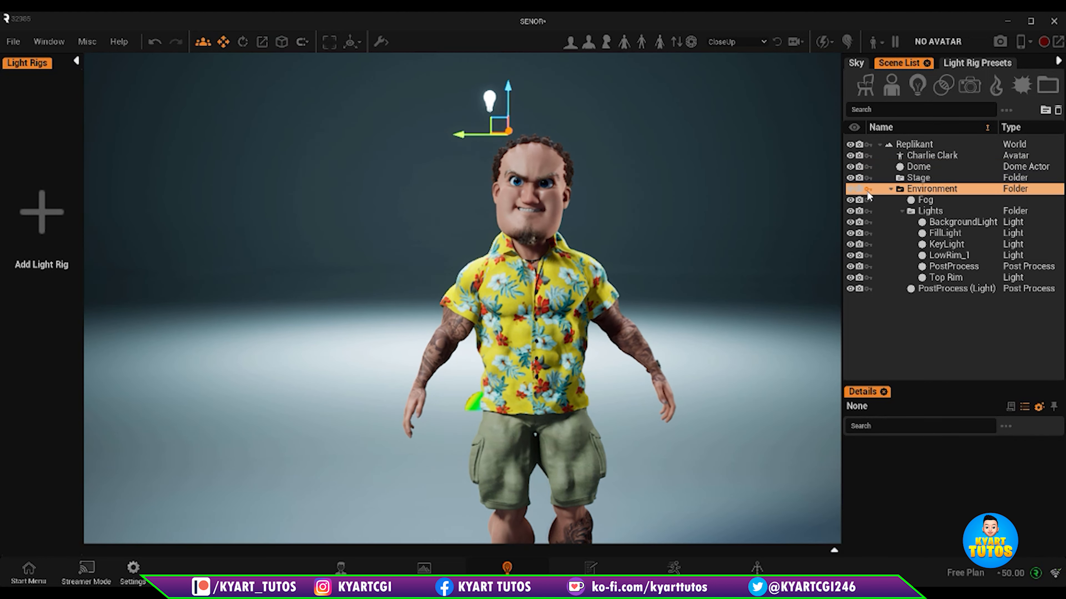
pyautogui.click(848, 189)
pyautogui.click(850, 191)
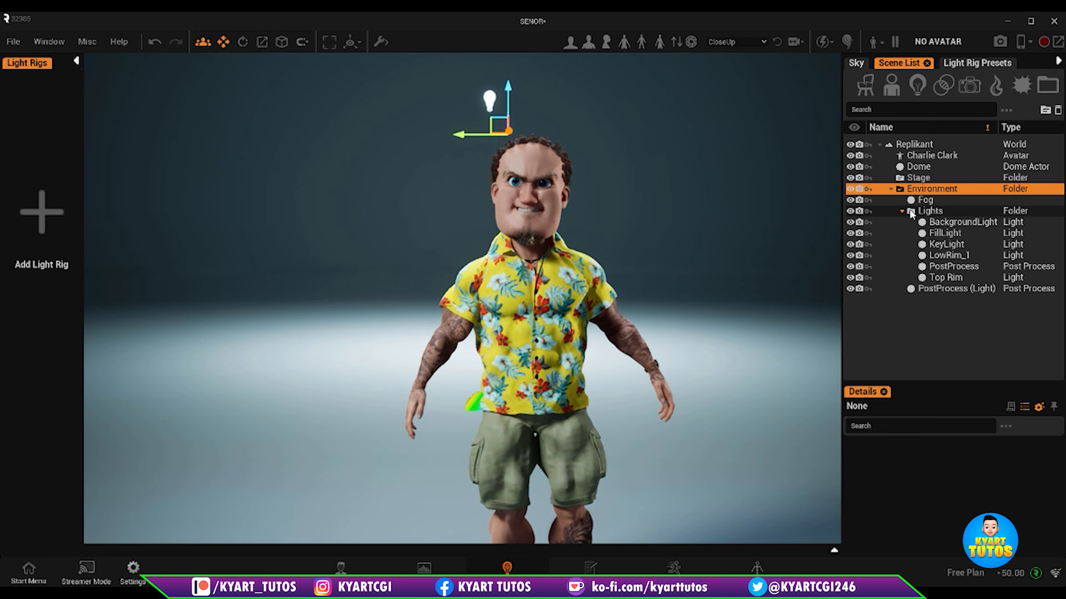
# Review the BackgroundLight, FillLight and KeyLight and where the lights are placed around the character.
pyautogui.click(952, 220)
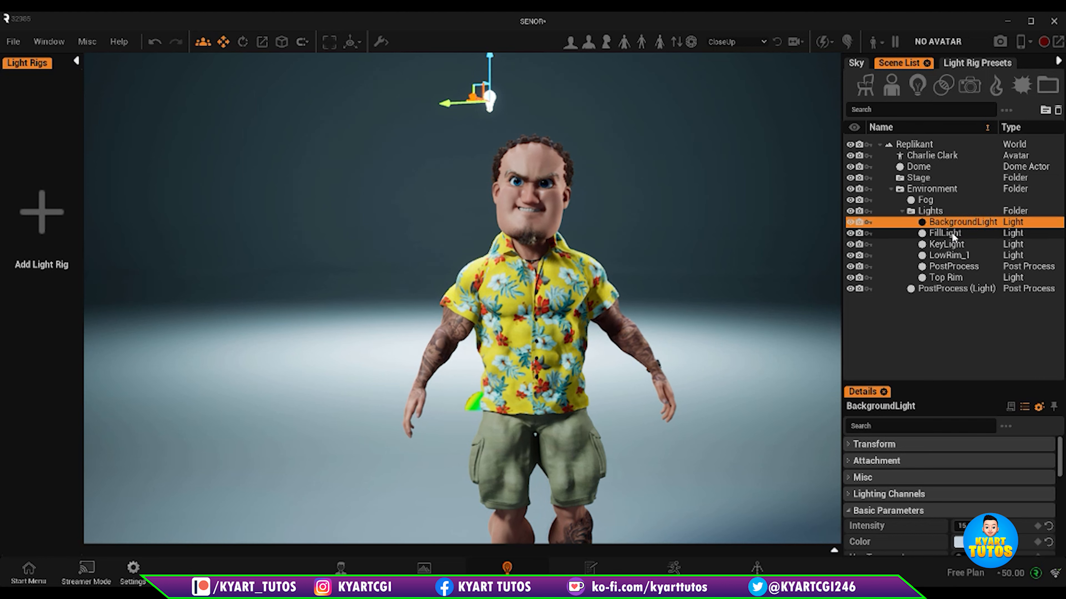
pyautogui.click(952, 232)
pyautogui.click(954, 244)
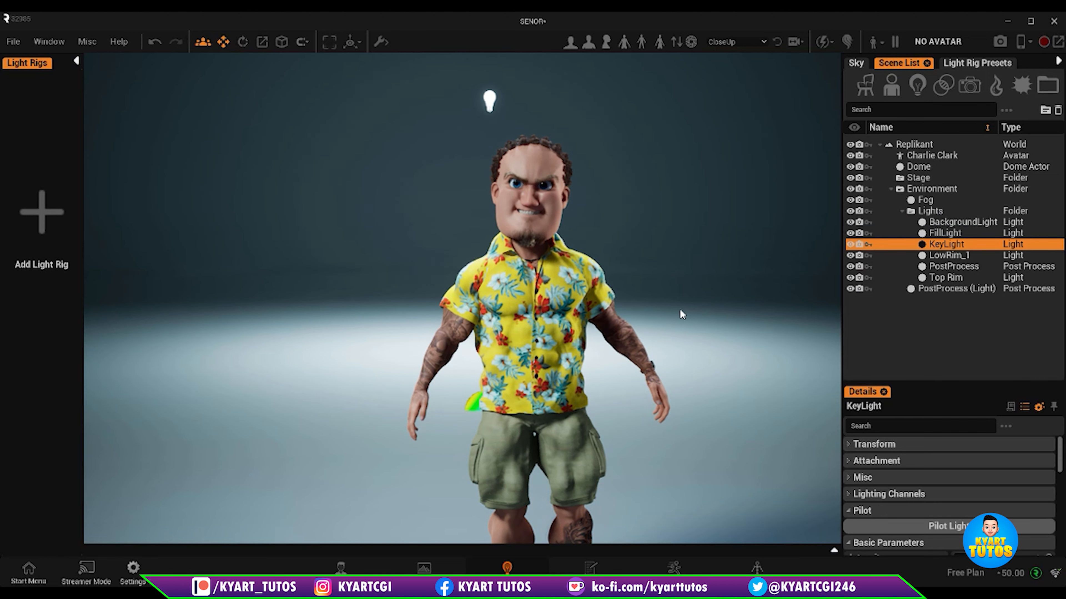
pyautogui.scroll(-8, 661, 315)
pyautogui.keyDown('alt'); pyautogui.moveTo(661, 314); pyautogui.dragTo(450, 304); pyautogui.keyUp('alt')
pyautogui.scroll(-6, 451, 306)
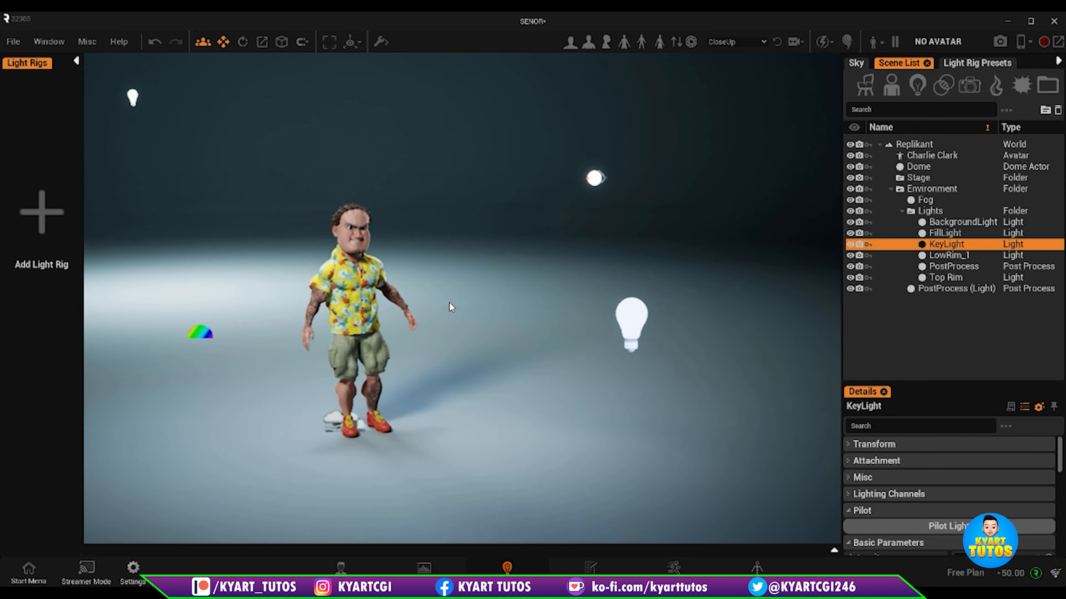
pyautogui.scroll(-1, 450, 303)
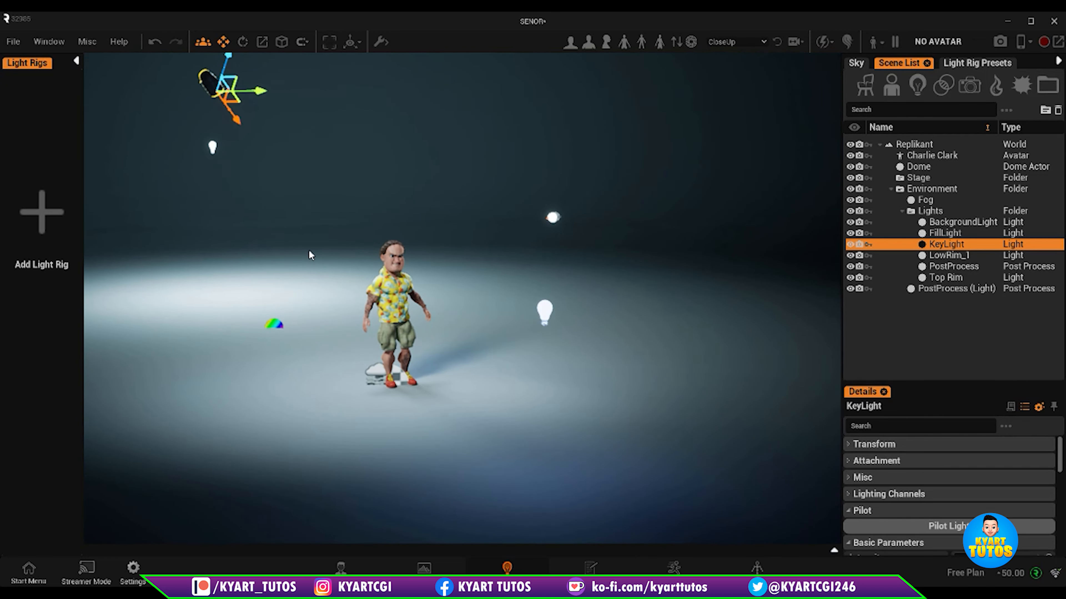
pyautogui.moveTo(292, 242); pyautogui.dragTo(298, 252, button='middle')
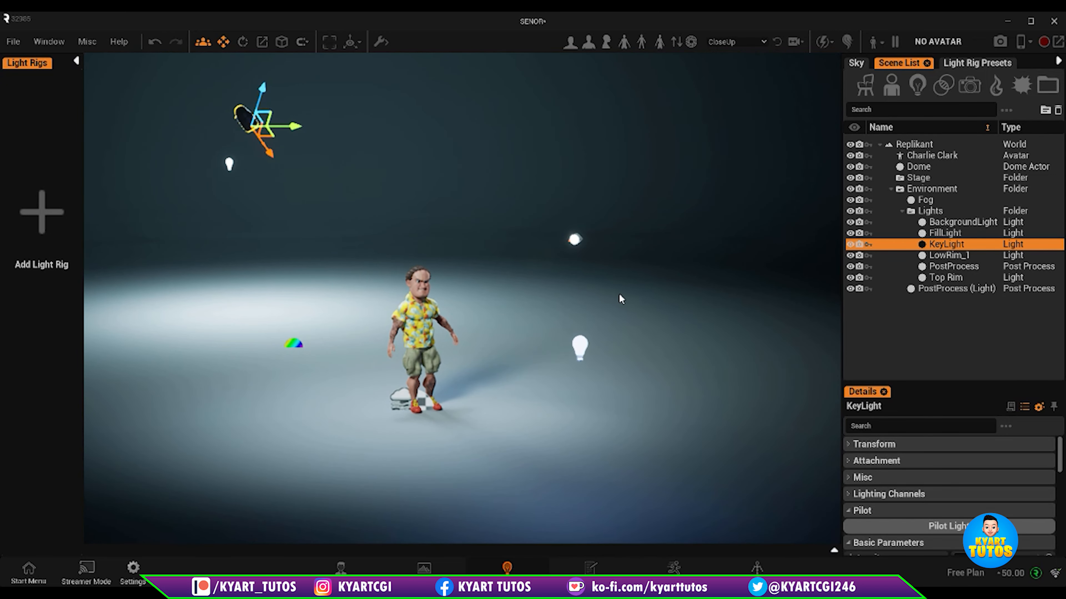
# Check the BackgroundLight's effect by hiding and showing it several times, leaving it visible.
pyautogui.click(958, 222)
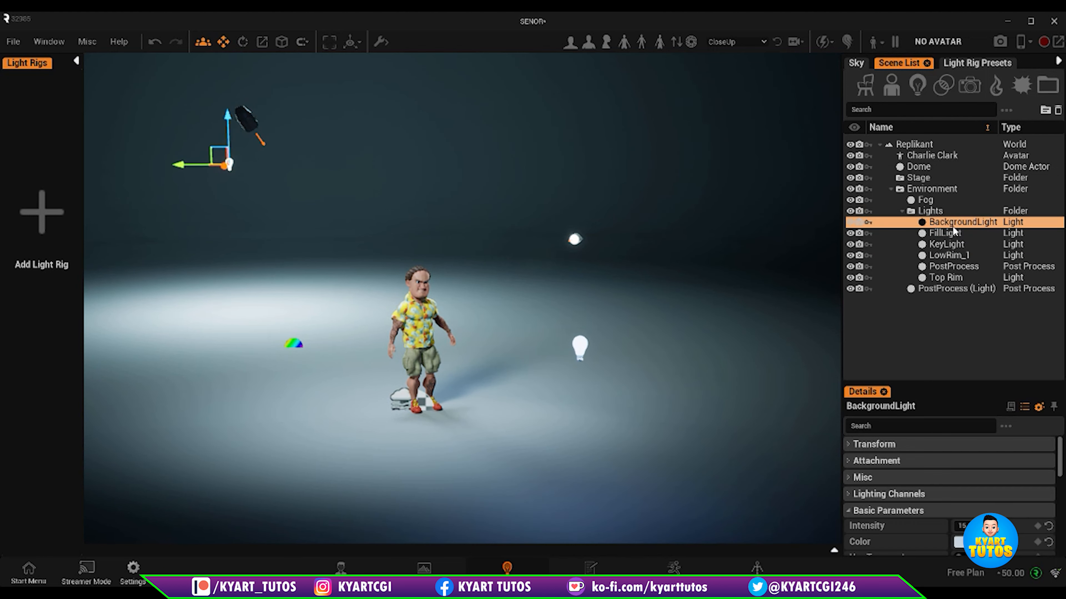
pyautogui.click(850, 223)
pyautogui.click(850, 222)
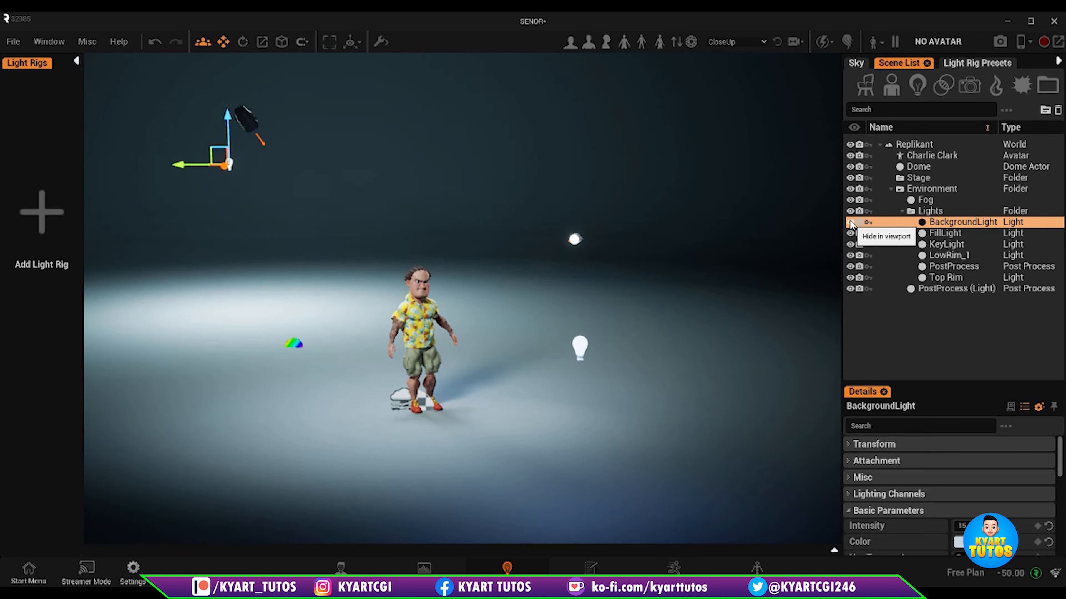
pyautogui.click(850, 223)
pyautogui.click(850, 223)
pyautogui.click(850, 222)
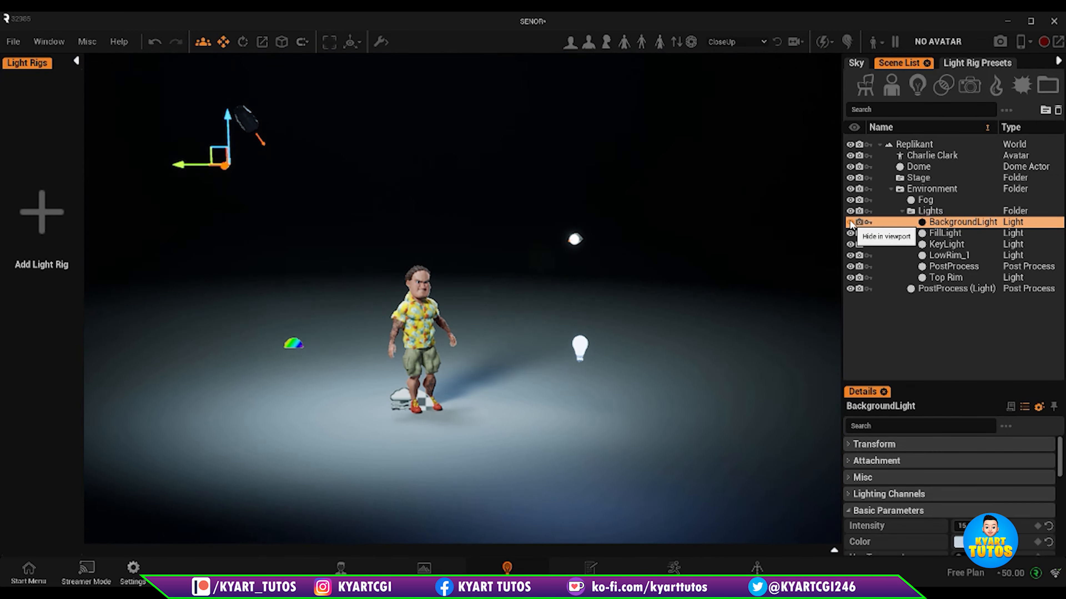
pyautogui.click(850, 222)
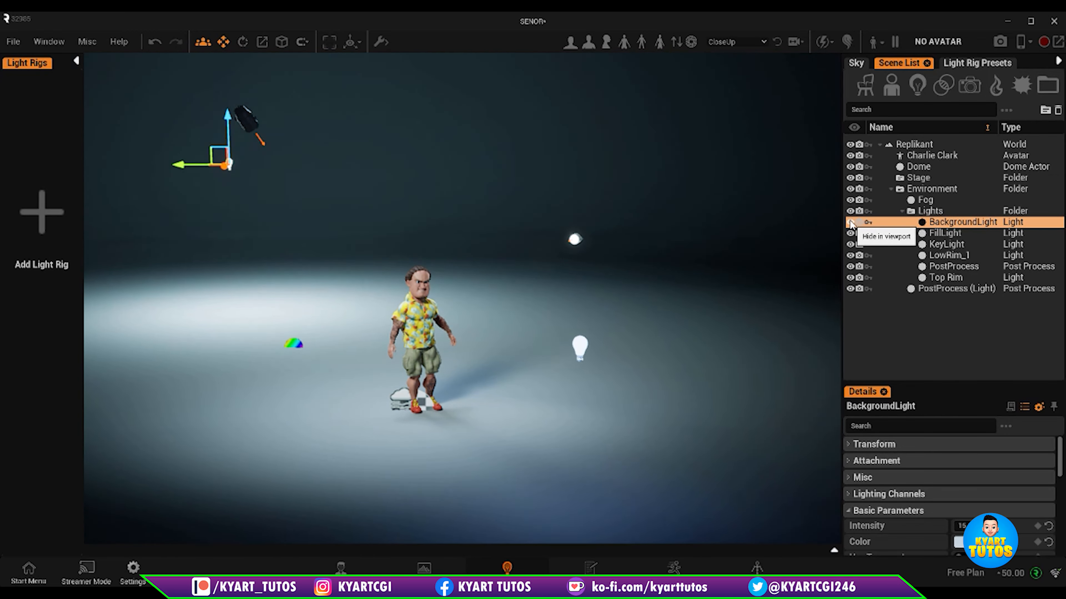
# Hide FillLight, KeyLight, LowRim_1 and Top Rim in the viewport, and check PostProcess (Light) by toggling its visibility off and on.
pyautogui.click(851, 244)
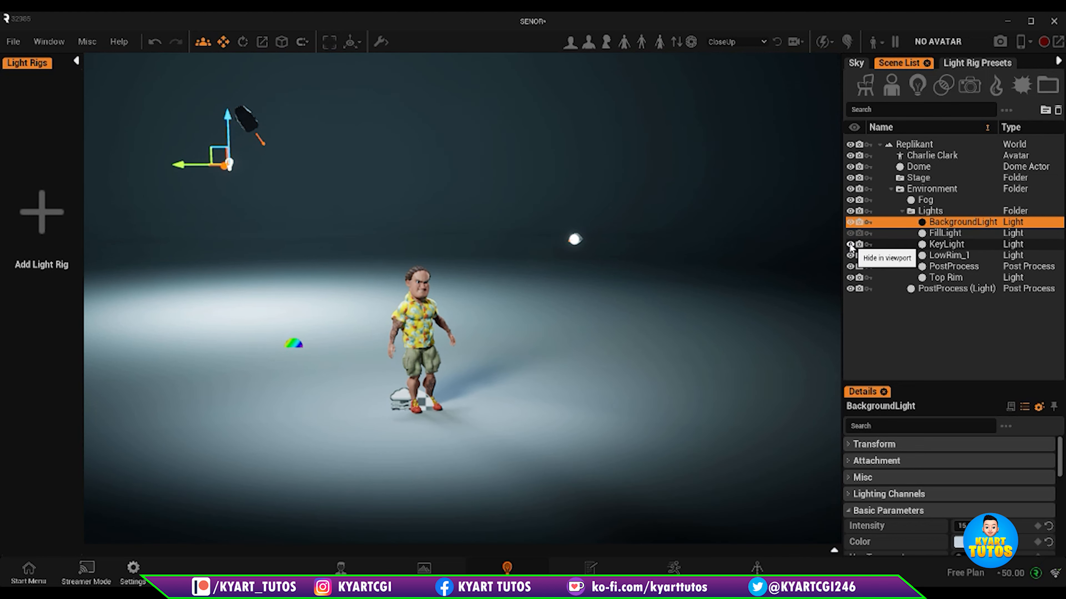
pyautogui.click(852, 244)
pyautogui.click(851, 255)
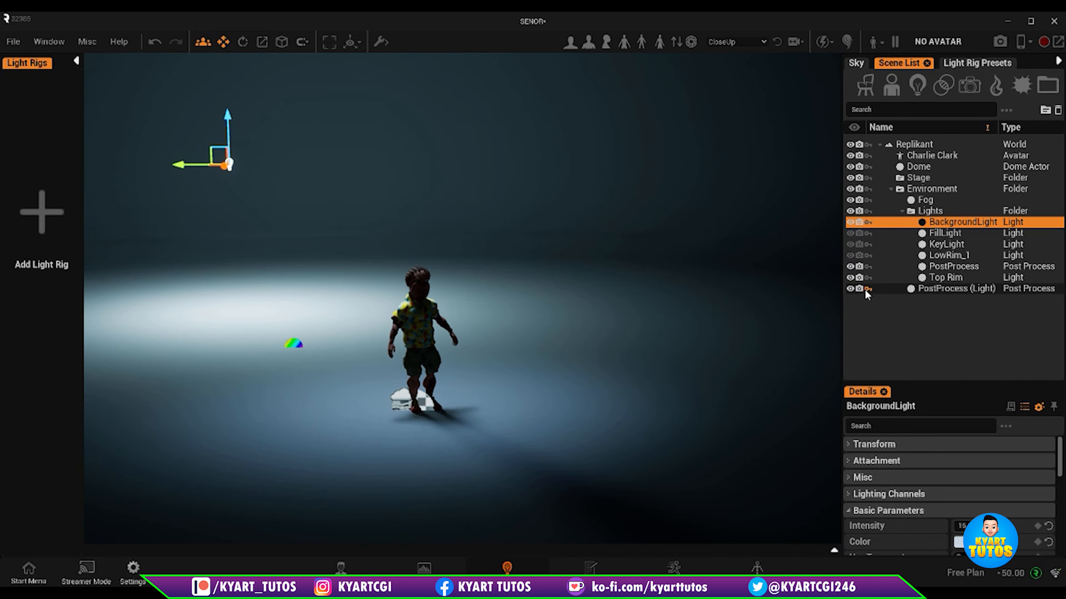
pyautogui.click(851, 278)
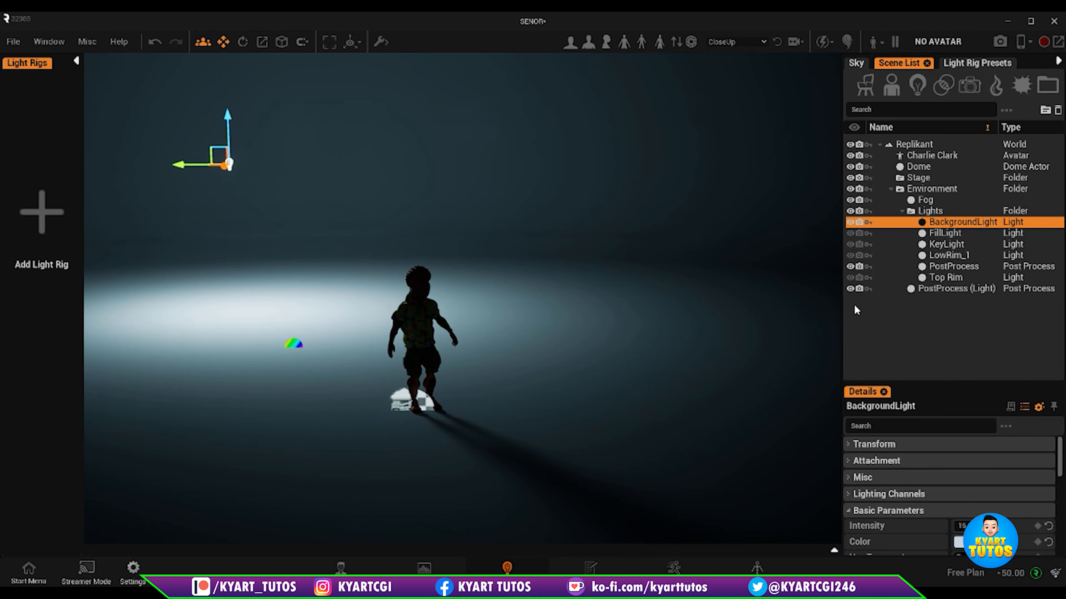
pyautogui.click(851, 289)
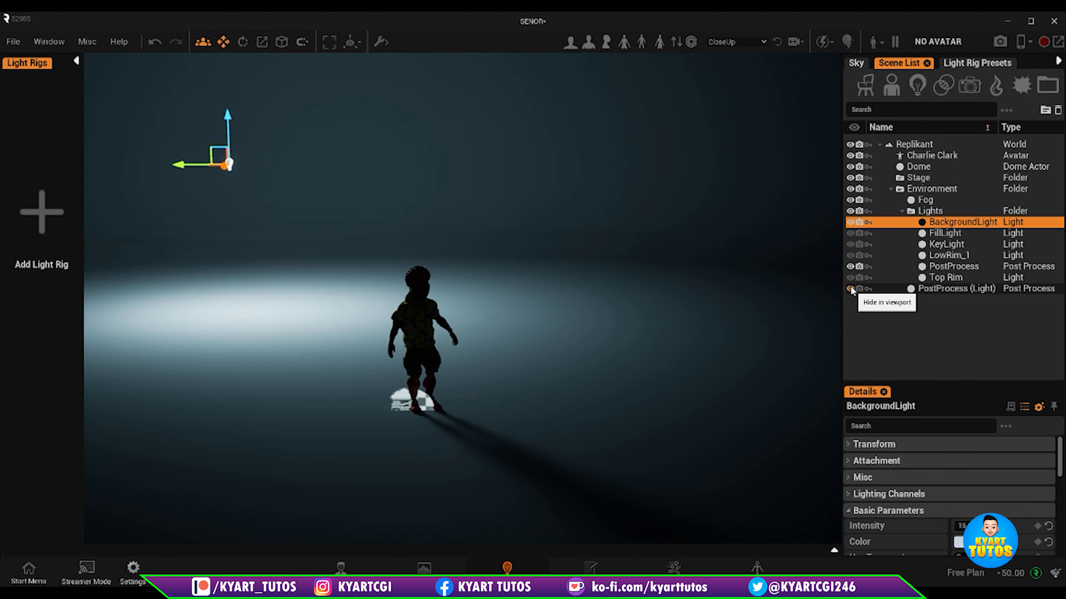
pyautogui.click(851, 289)
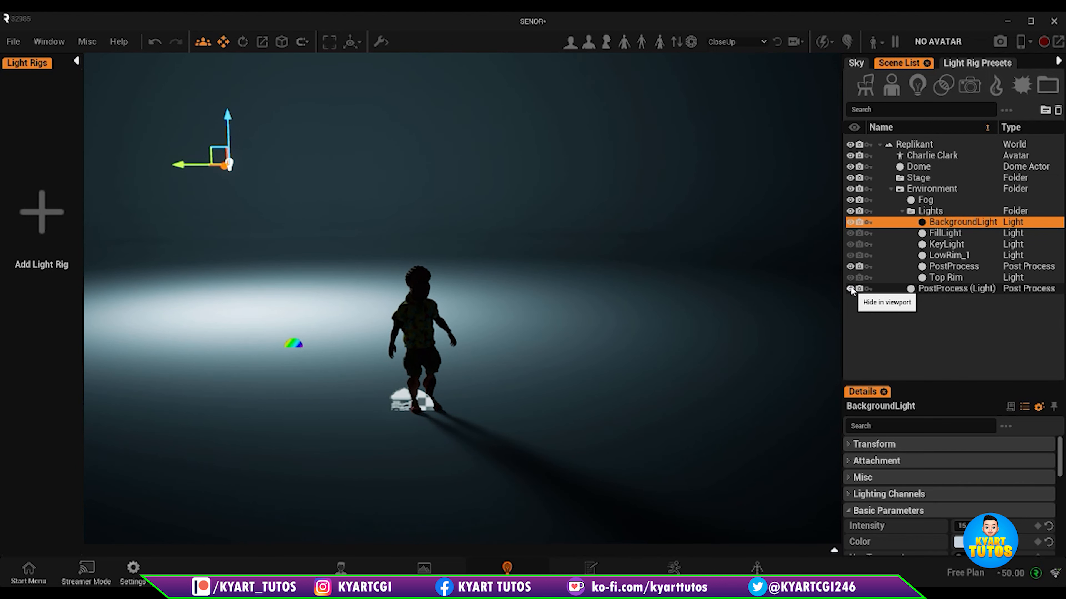
# Enlarge the Details area and examine the BackgroundLight's Transform settings and its placement around the character.
pyautogui.keyDown('alt'); pyautogui.moveTo(380, 339); pyautogui.dragTo(240, 209); pyautogui.keyUp('alt')
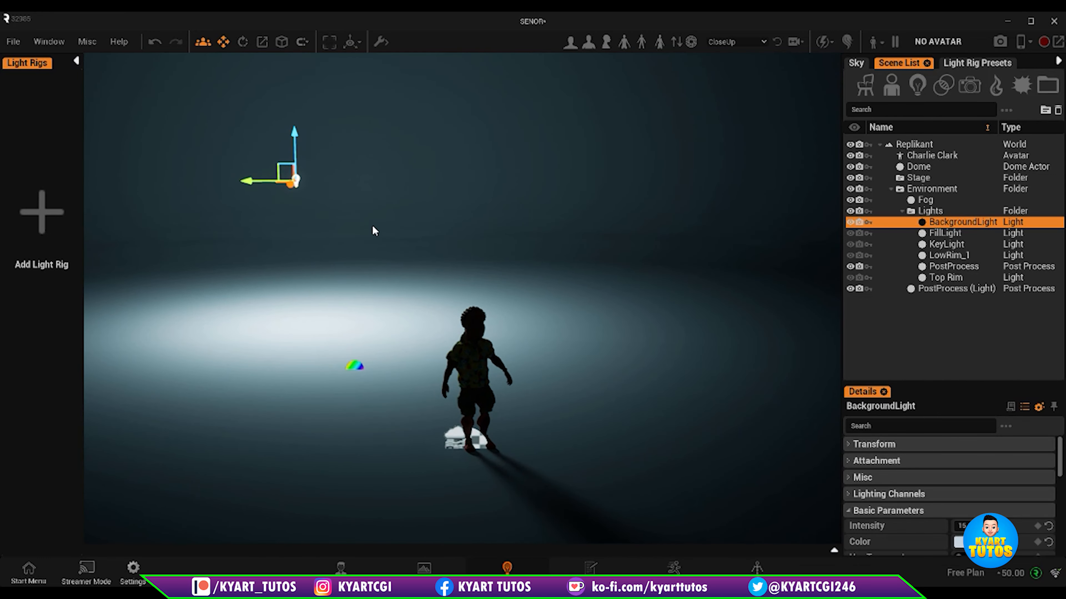
pyautogui.scroll(3, 369, 221)
pyautogui.scroll(-1, 369, 220)
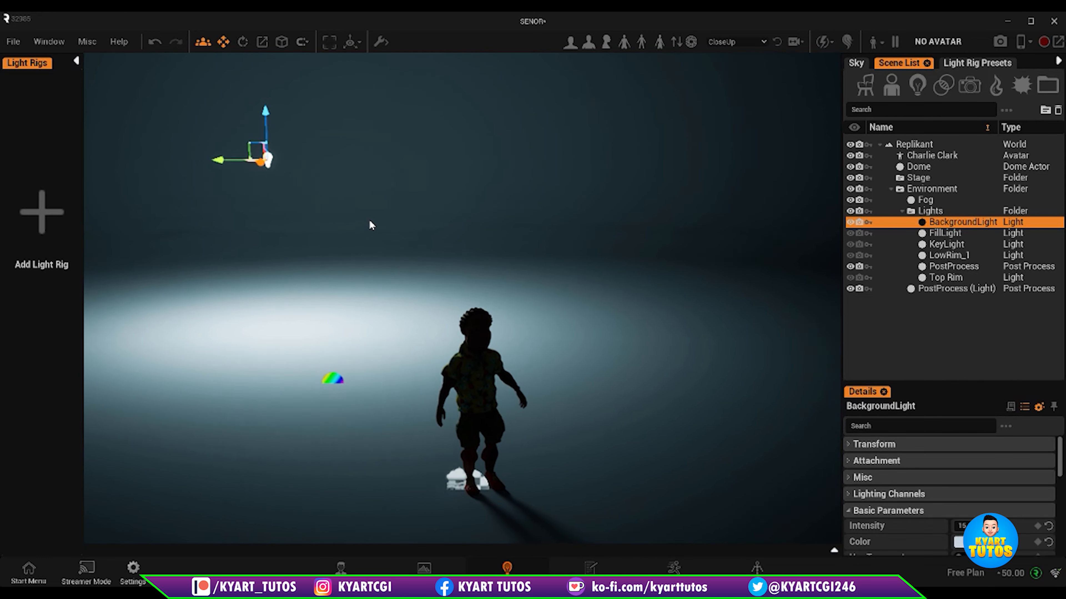
pyautogui.moveTo(350, 216)
pyautogui.mouseDown(button='middle')
pyautogui.moveTo(318, 191)
pyautogui.moveTo(341, 206)
pyautogui.mouseUp(button='middle')
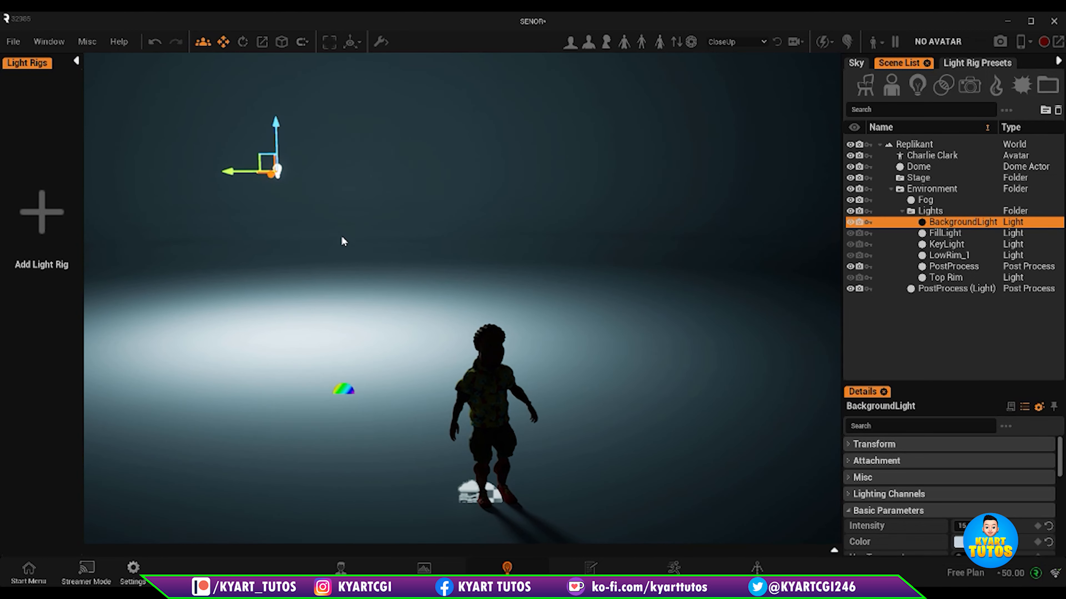
pyautogui.keyDown('alt'); pyautogui.moveTo(344, 241); pyautogui.dragTo(418, 291); pyautogui.keyUp('alt')
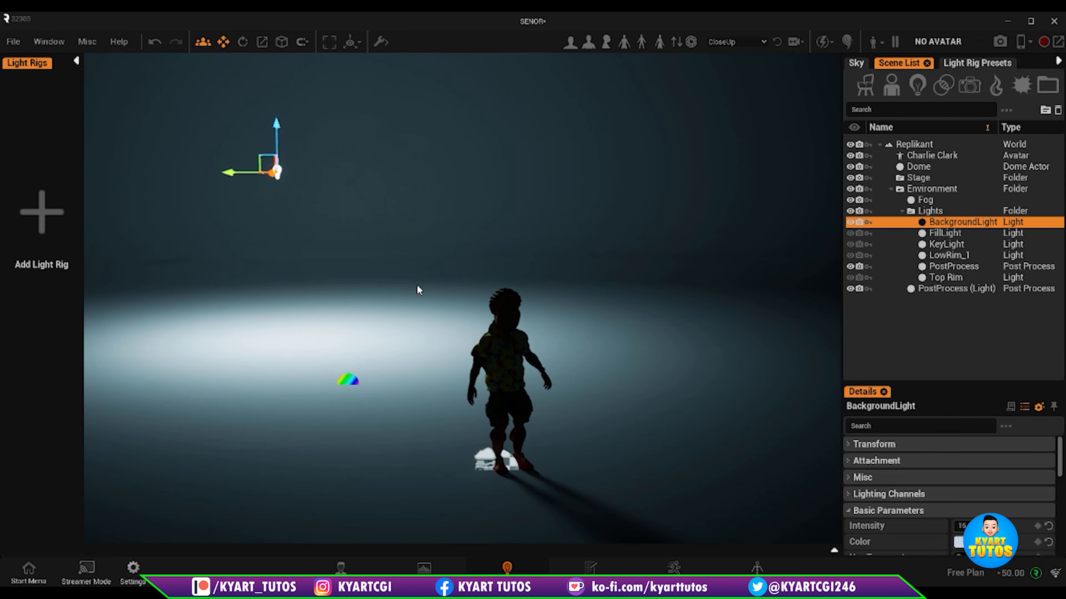
pyautogui.moveTo(932, 380); pyautogui.dragTo(933, 322)
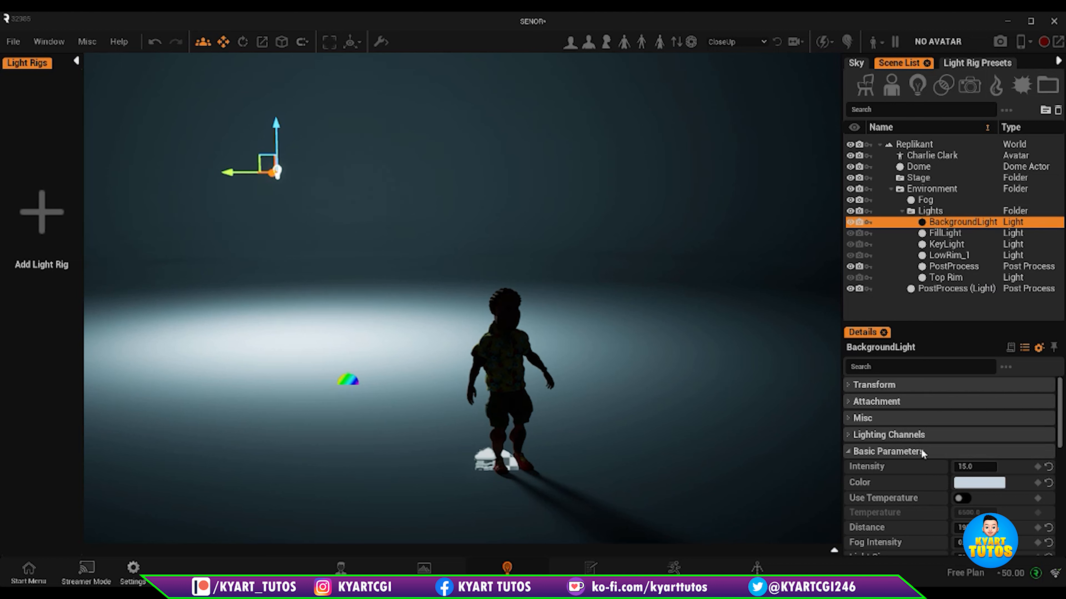
pyautogui.click(852, 385)
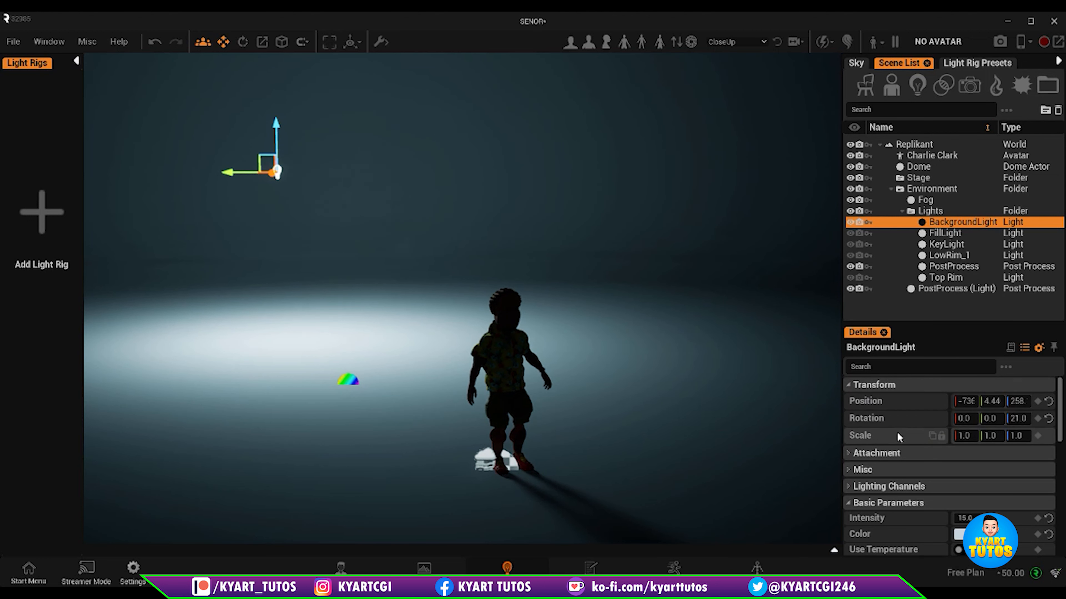
pyautogui.scroll(1, 248, 137)
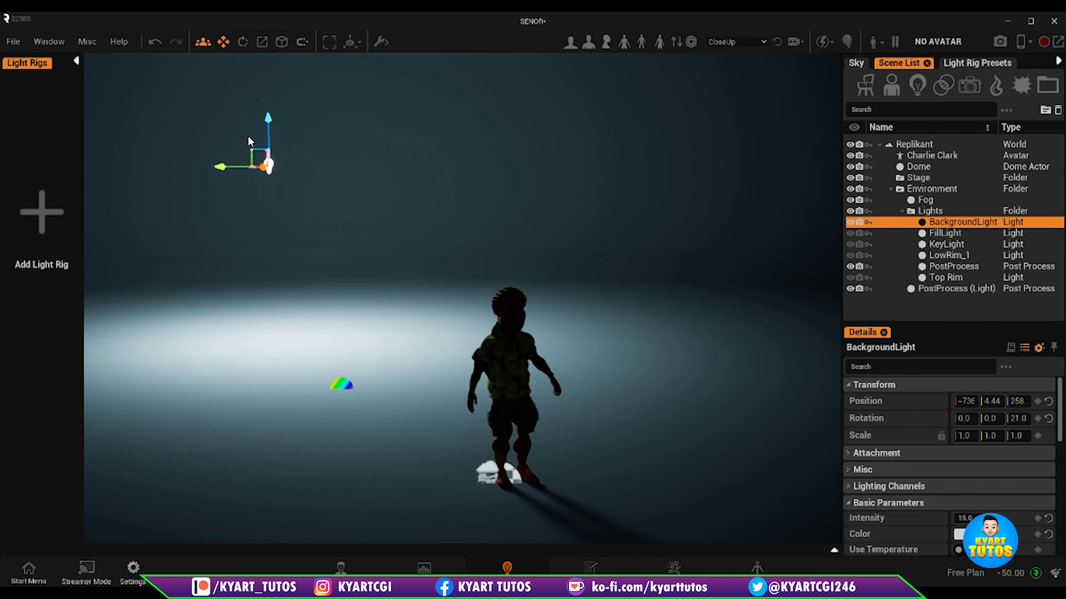
pyautogui.scroll(3, 248, 142)
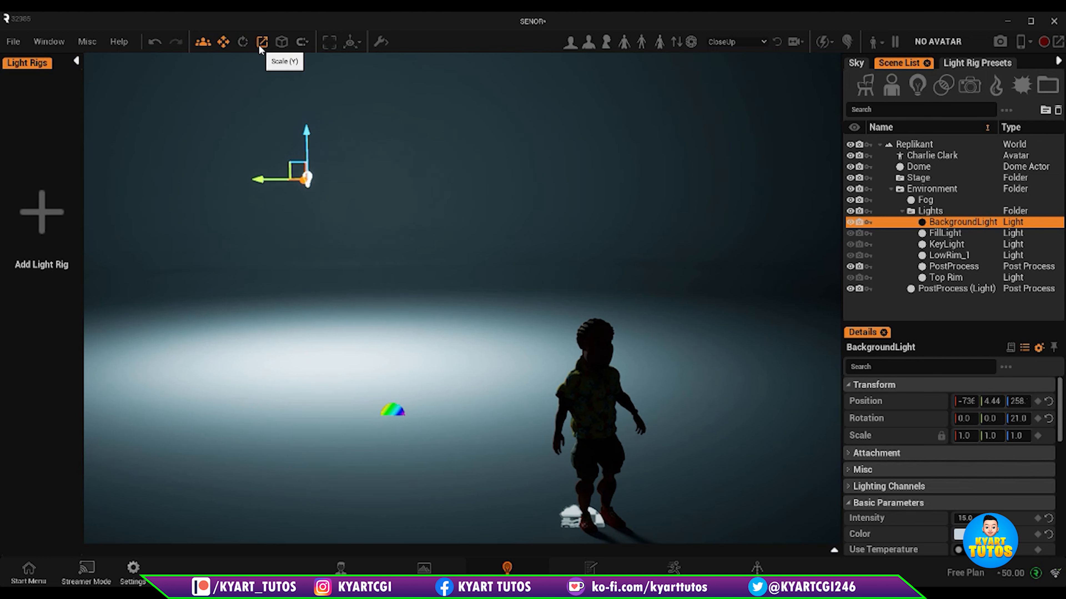
# Toggle the transform pivot between global and local, leaving it local, and review the location, rotation and scale snapping options.
pyautogui.click(277, 44)
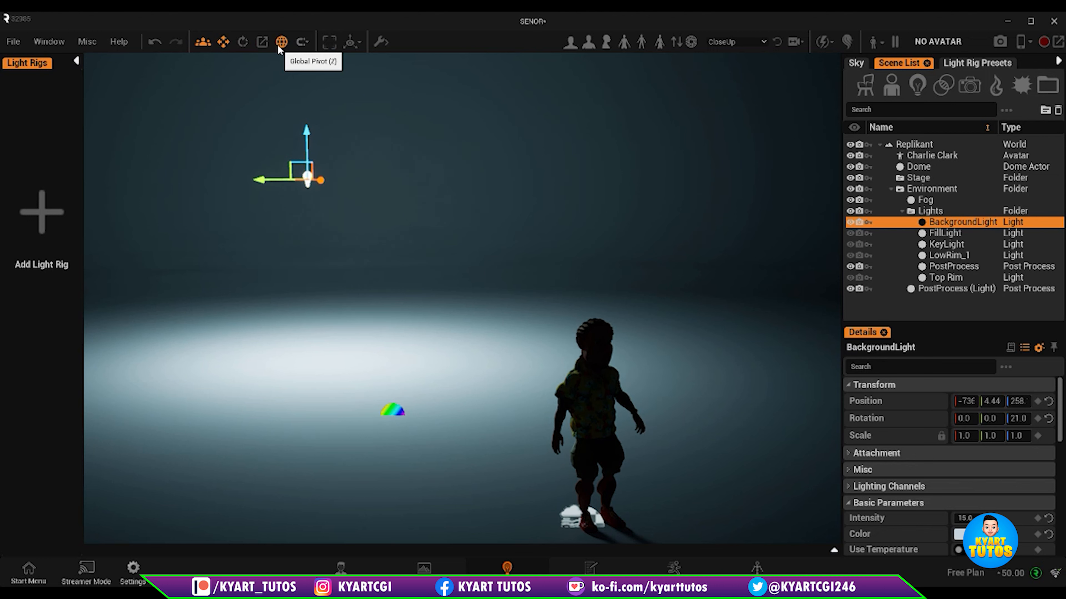
pyautogui.click(277, 44)
pyautogui.click(277, 44)
pyautogui.click(278, 45)
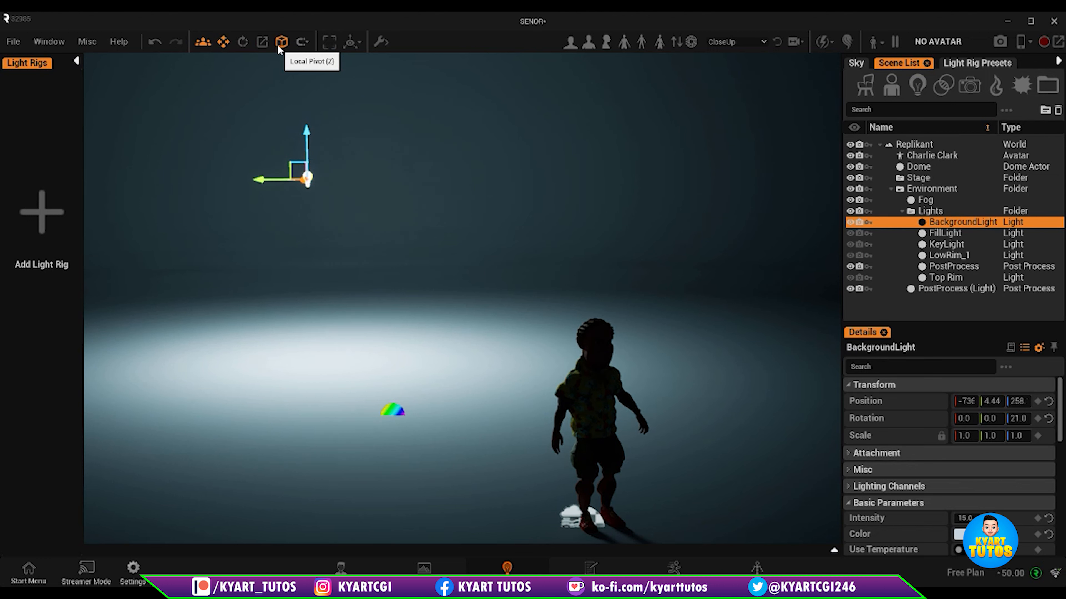
pyautogui.click(304, 46)
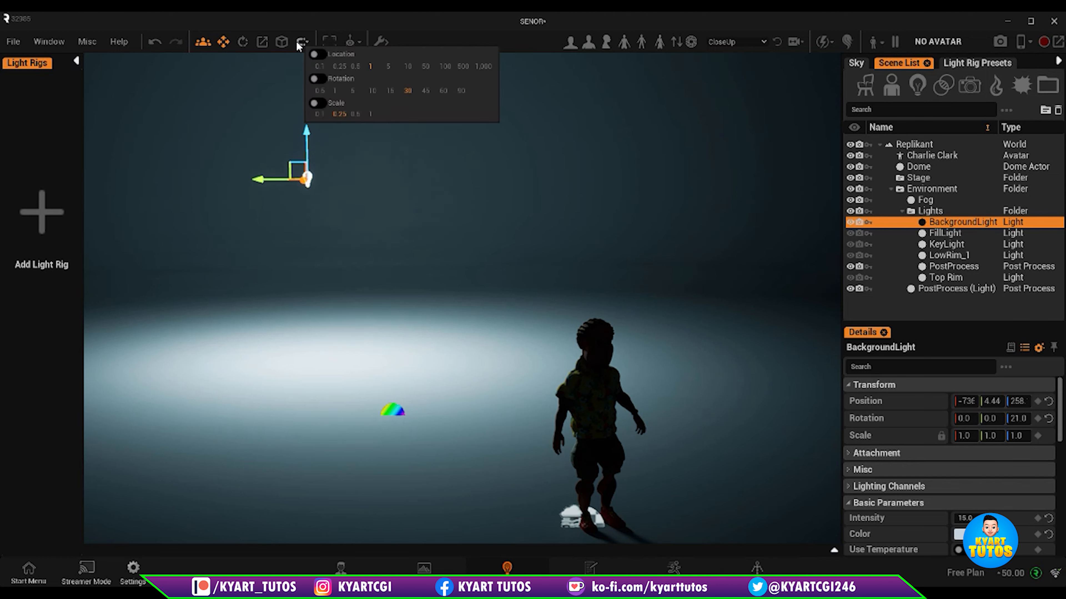
pyautogui.press('e')
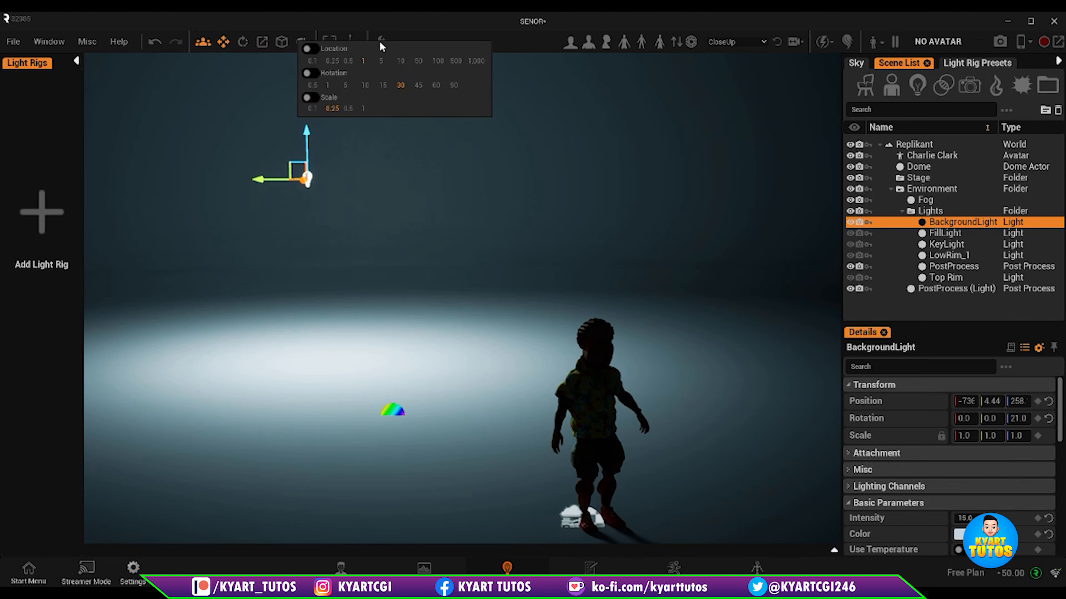
pyautogui.click(401, 29)
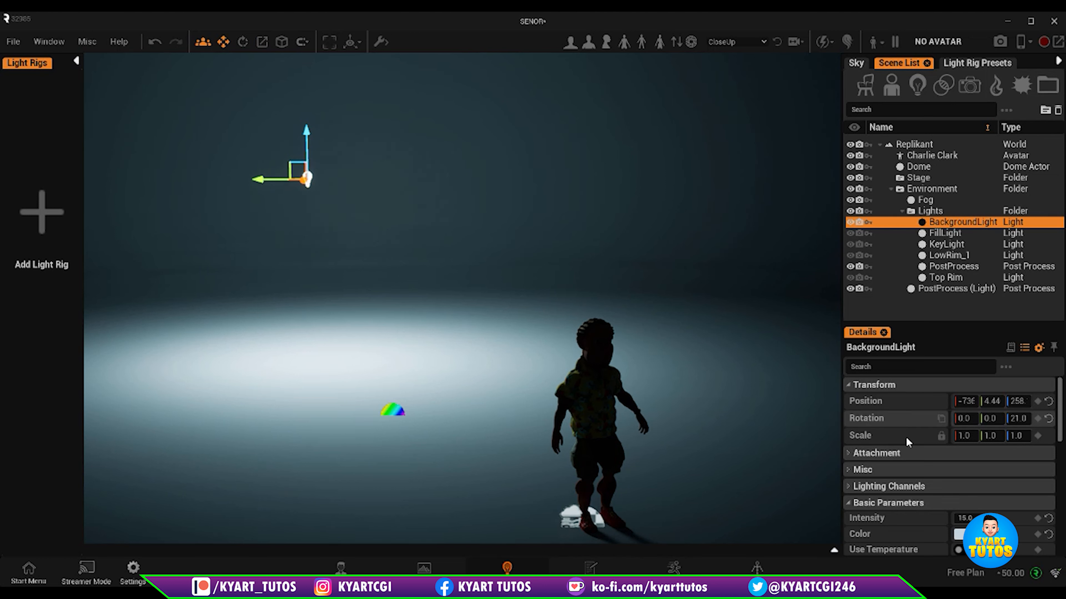
# Attach the BackgroundLight to the character avatar by picking the avatar in the viewport as its parent.
pyautogui.scroll(-3, 879, 456)
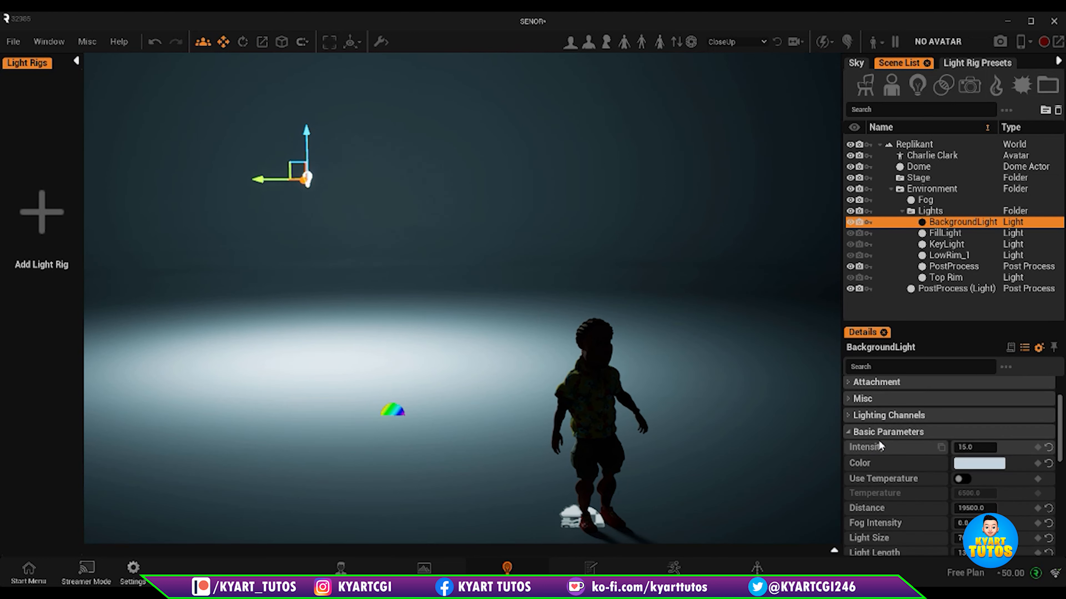
pyautogui.scroll(1, 878, 445)
pyautogui.click(851, 420)
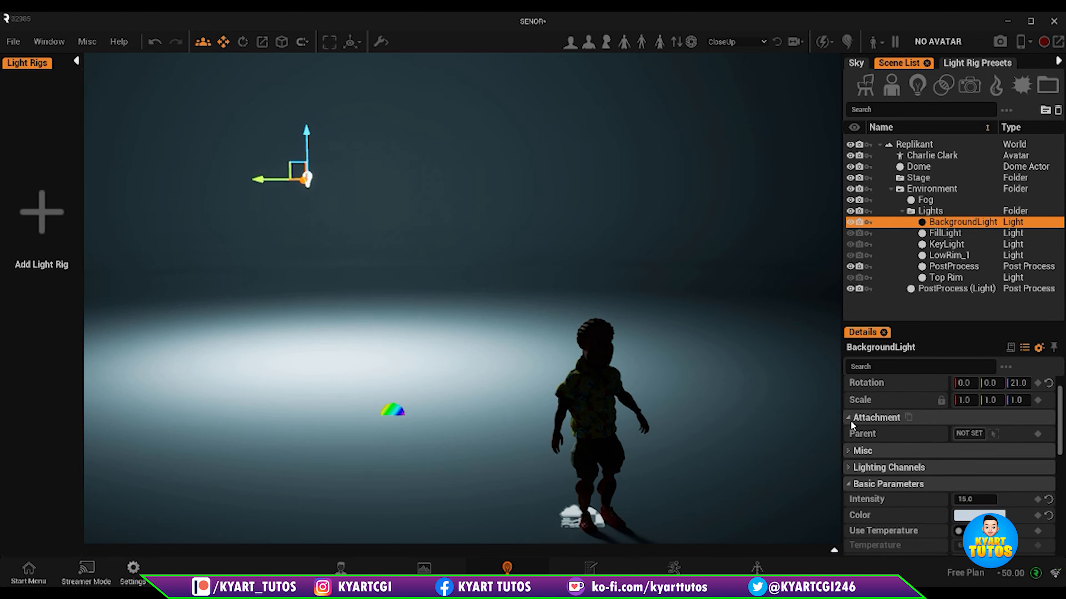
pyautogui.click(996, 432)
pyautogui.click(600, 433)
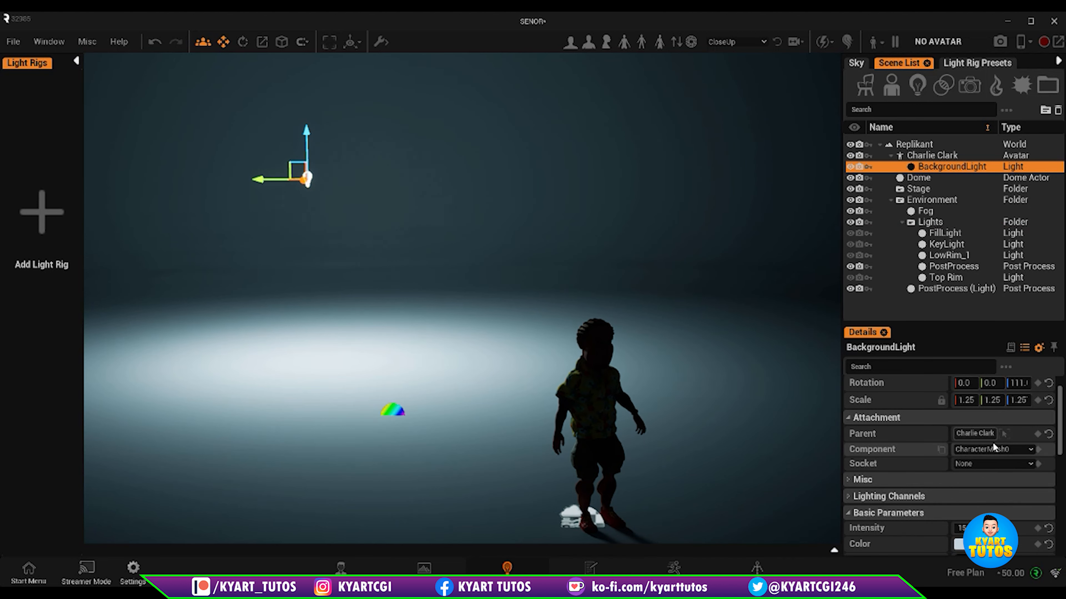
# Move the character avatar sideways across the floor to test the light attachment, and undo the move.
pyautogui.moveTo(619, 452); pyautogui.dragTo(610, 444, button='middle')
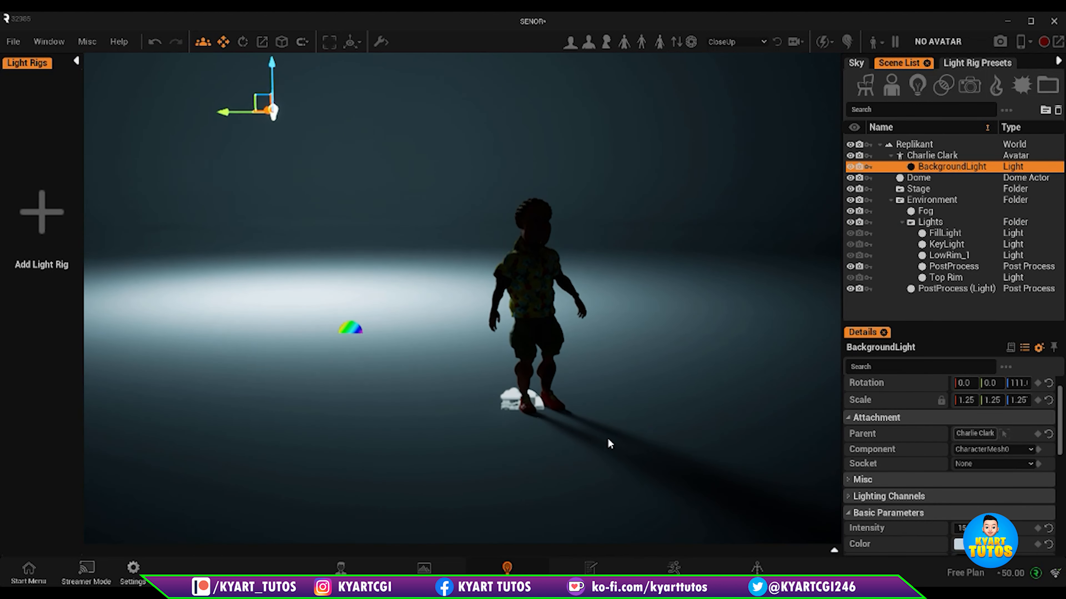
pyautogui.click(555, 324)
pyautogui.click(523, 317)
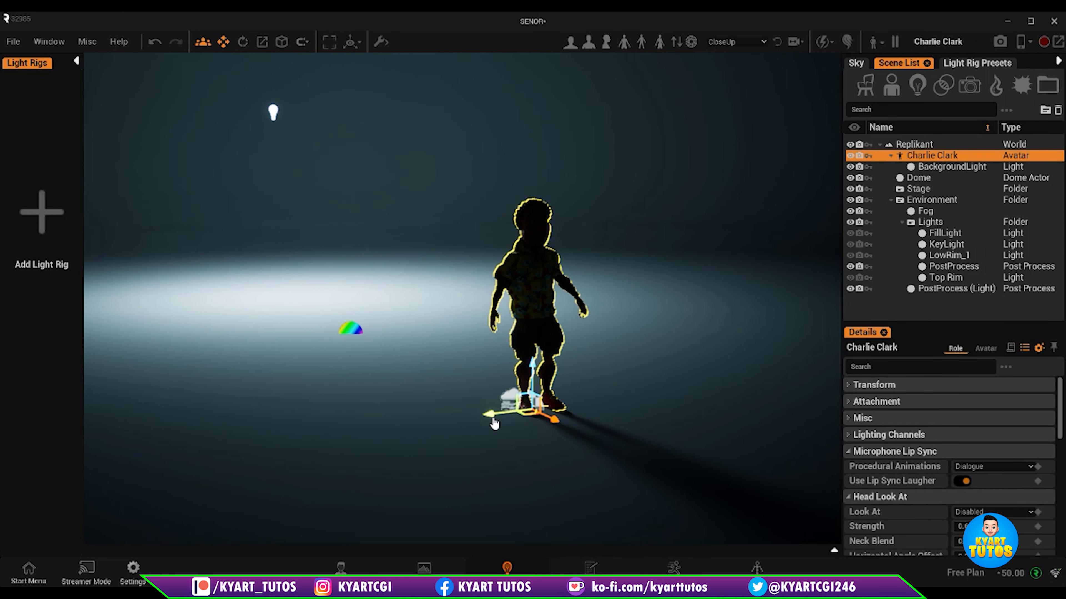
pyautogui.moveTo(496, 425); pyautogui.dragTo(583, 381)
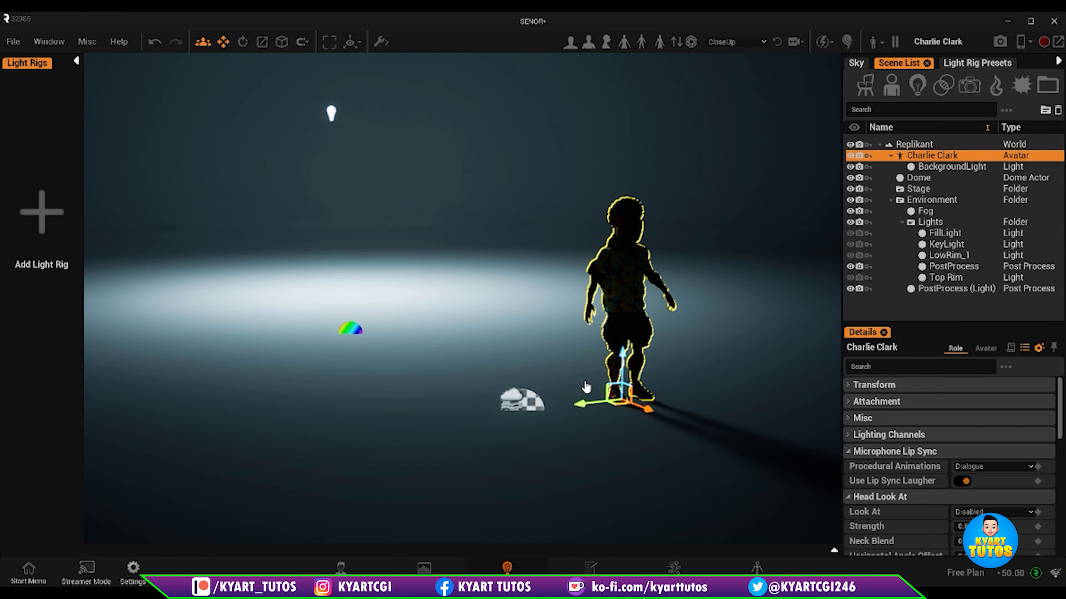
pyautogui.hotkey('ctrl', 'z')
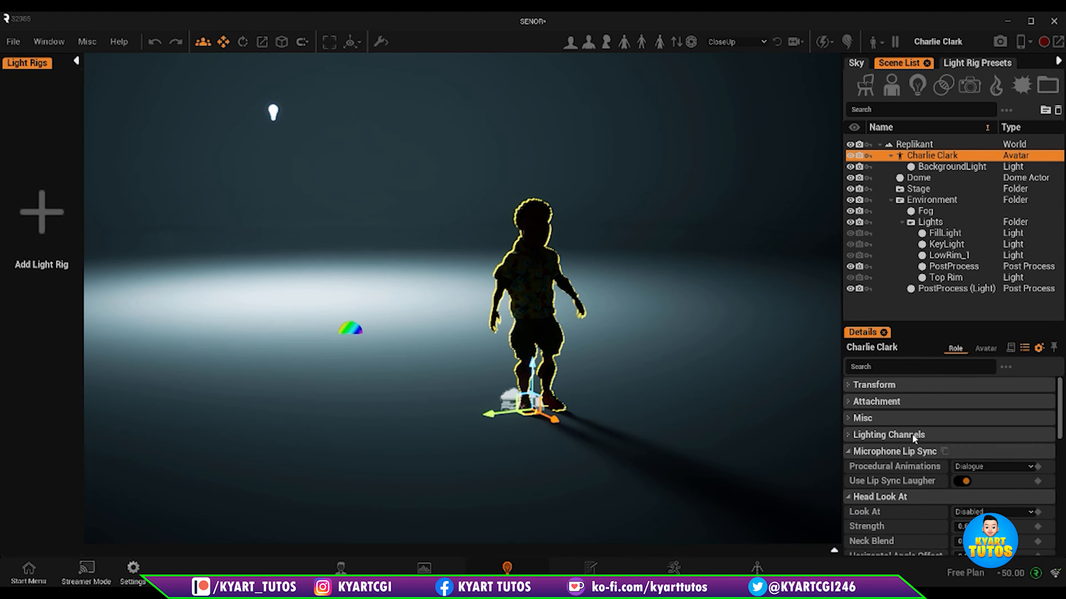
# Reselect the BackgroundLight and reset its Attachment parent to Not Set.
pyautogui.click(859, 402)
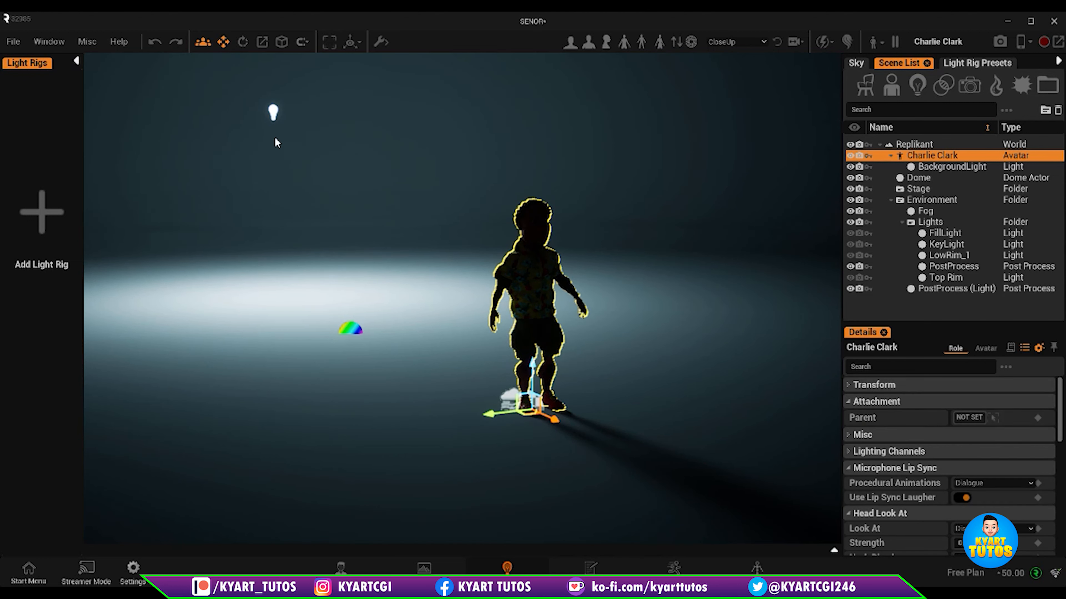
pyautogui.click(273, 112)
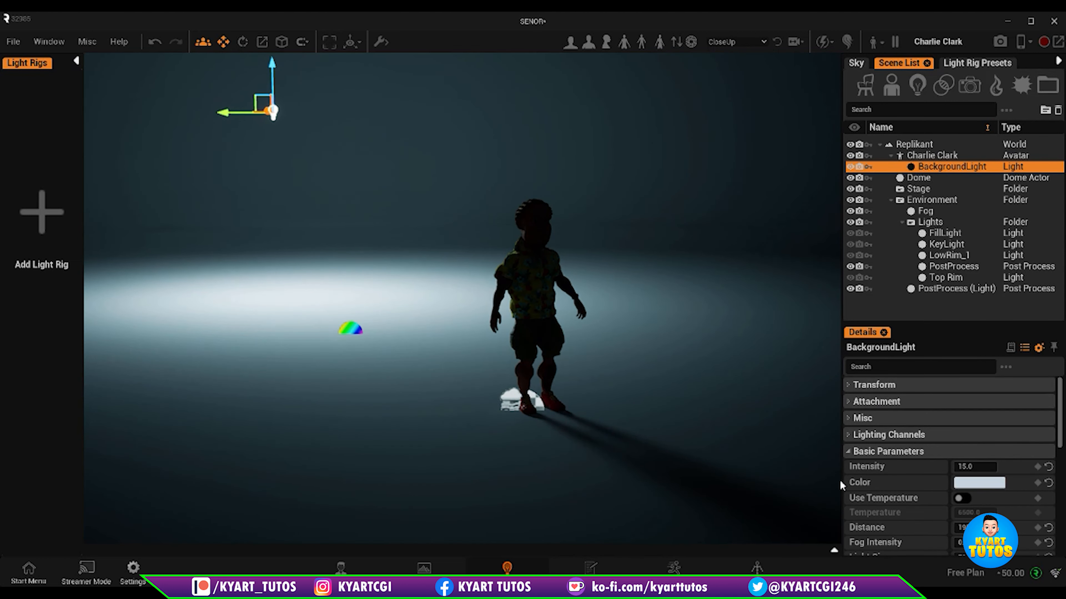
pyautogui.click(854, 402)
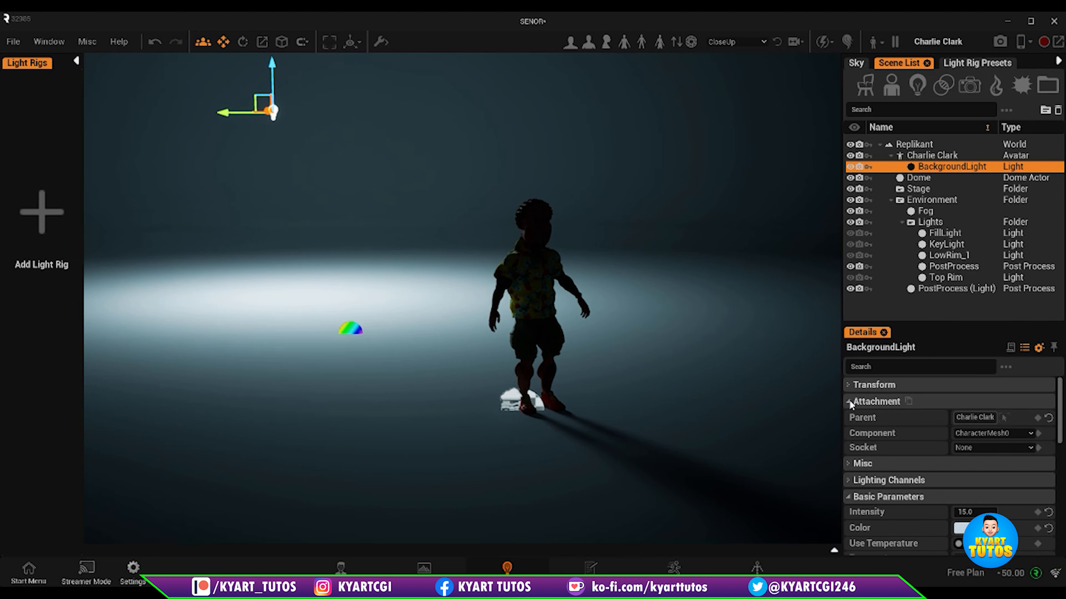
pyautogui.click(1048, 419)
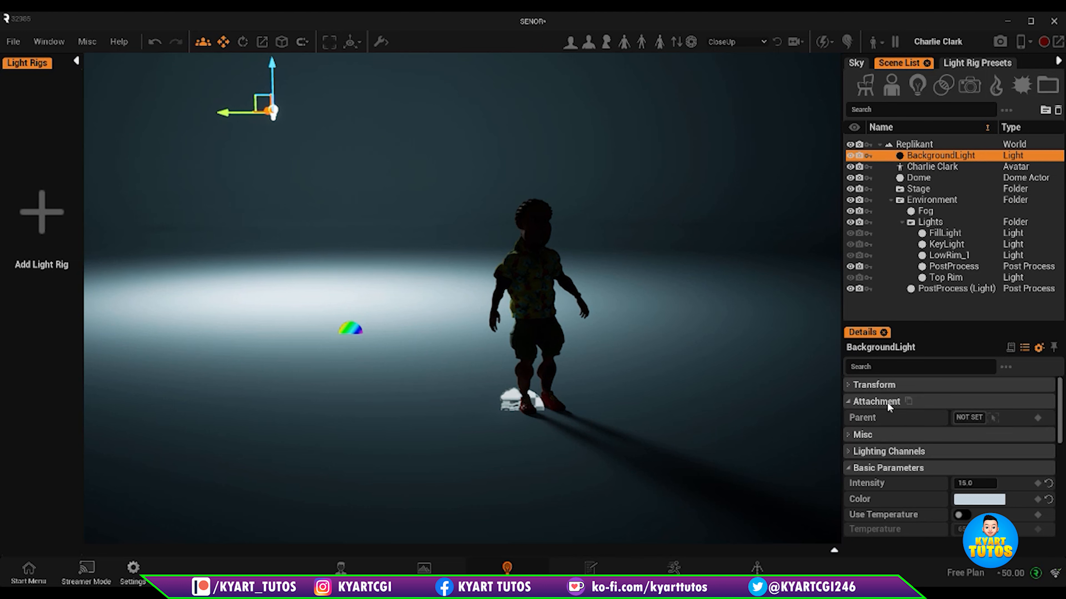
# Check the BackgroundLight's Misc options by switching Visible off and on, and Show Visualization on and off.
pyautogui.click(848, 436)
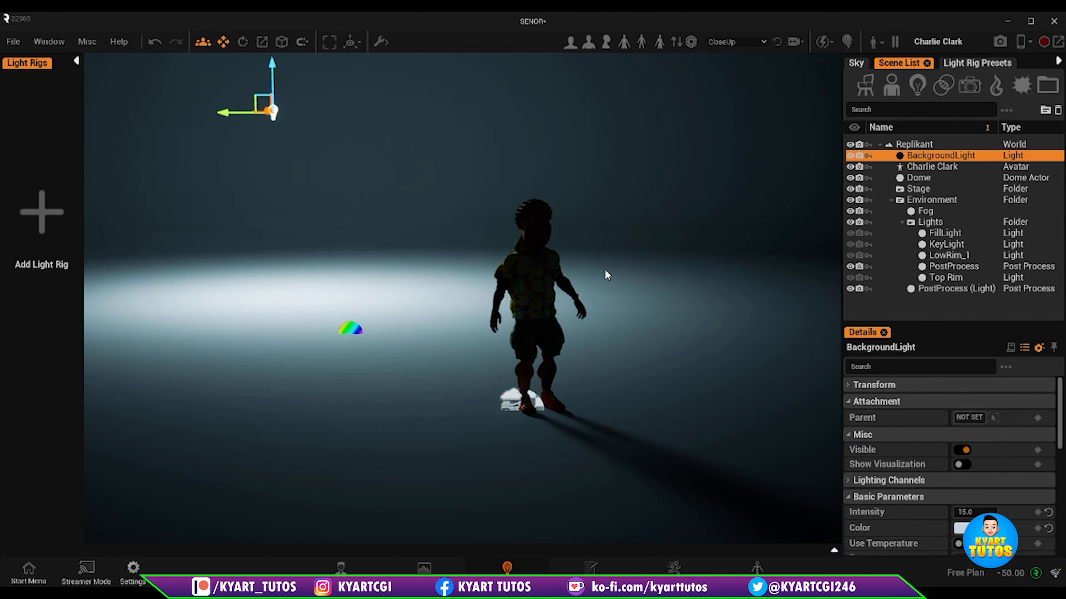
pyautogui.moveTo(546, 212); pyautogui.dragTo(586, 276, button='right')
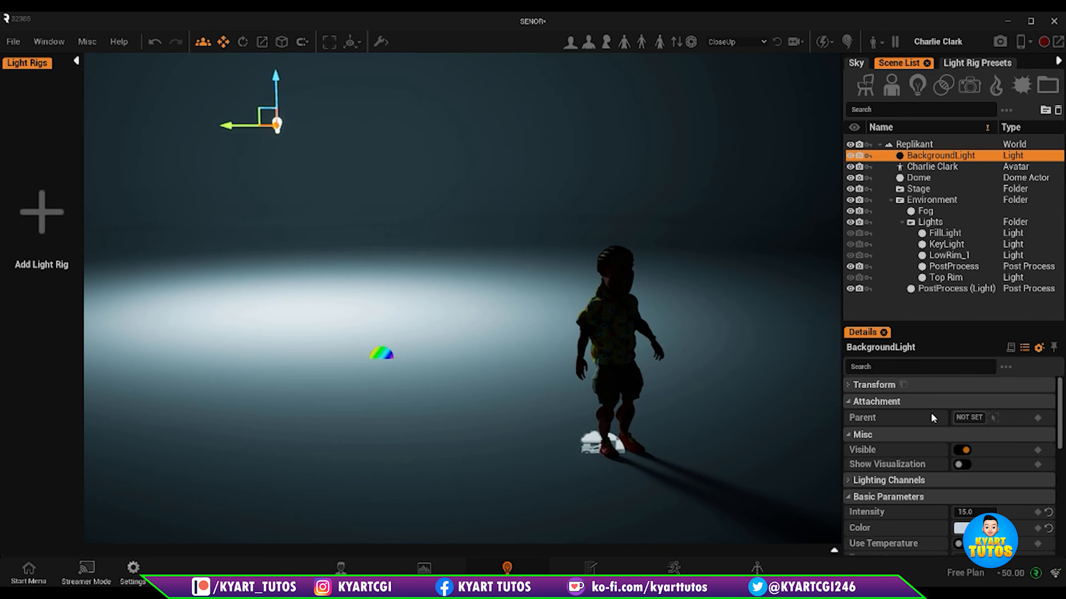
pyautogui.click(962, 450)
pyautogui.click(962, 450)
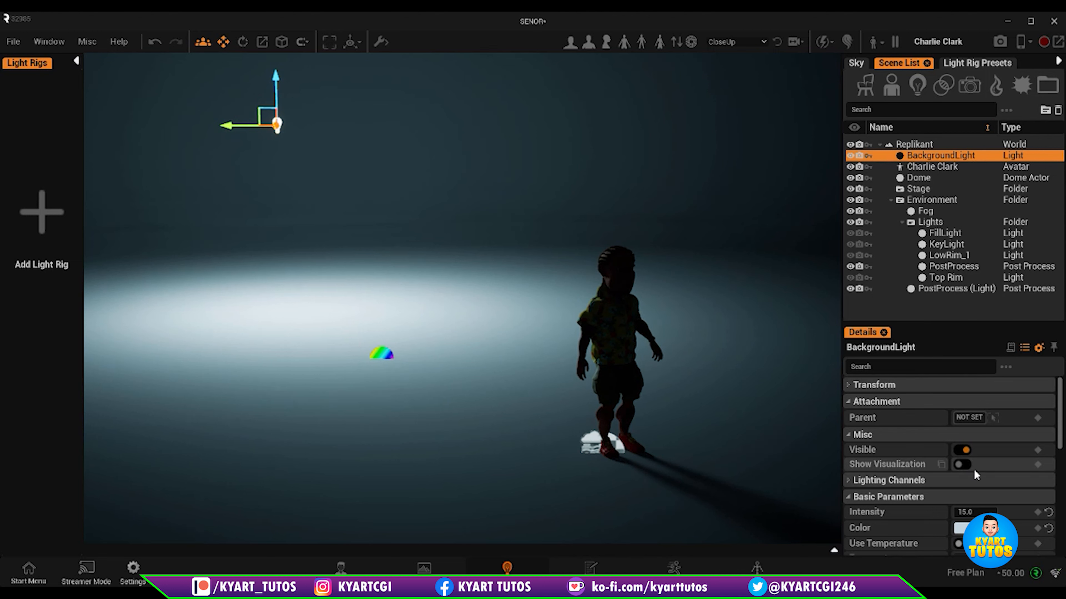
pyautogui.click(962, 464)
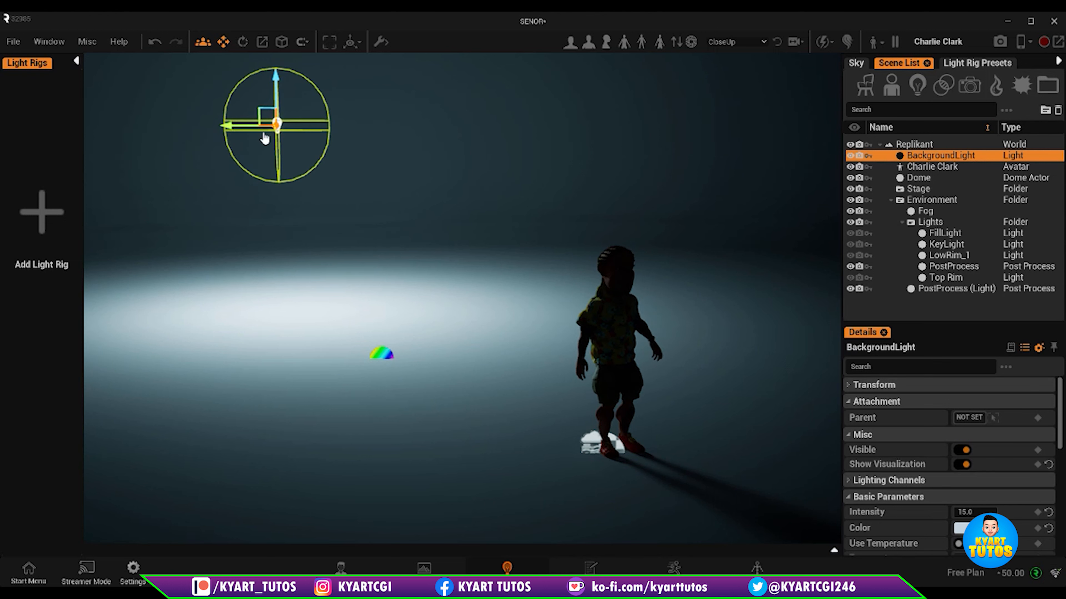
pyautogui.click(962, 464)
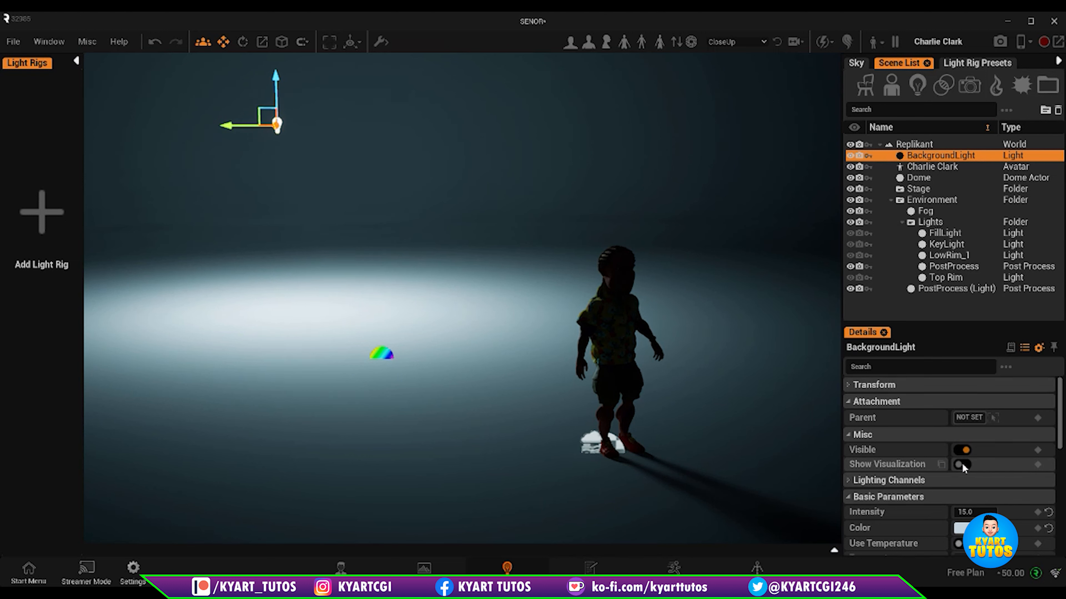
# Test the BackgroundLight's Lighting Channels by switching Channel 0 off and on, and enable Channel 1.
pyautogui.click(882, 479)
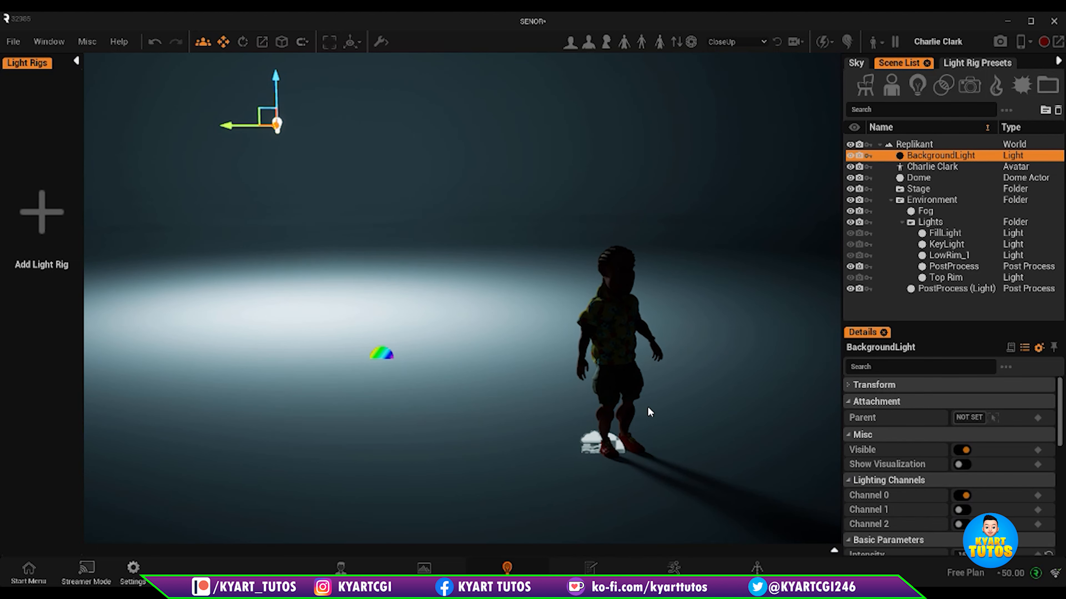
pyautogui.moveTo(647, 406); pyautogui.dragTo(580, 395, button='middle')
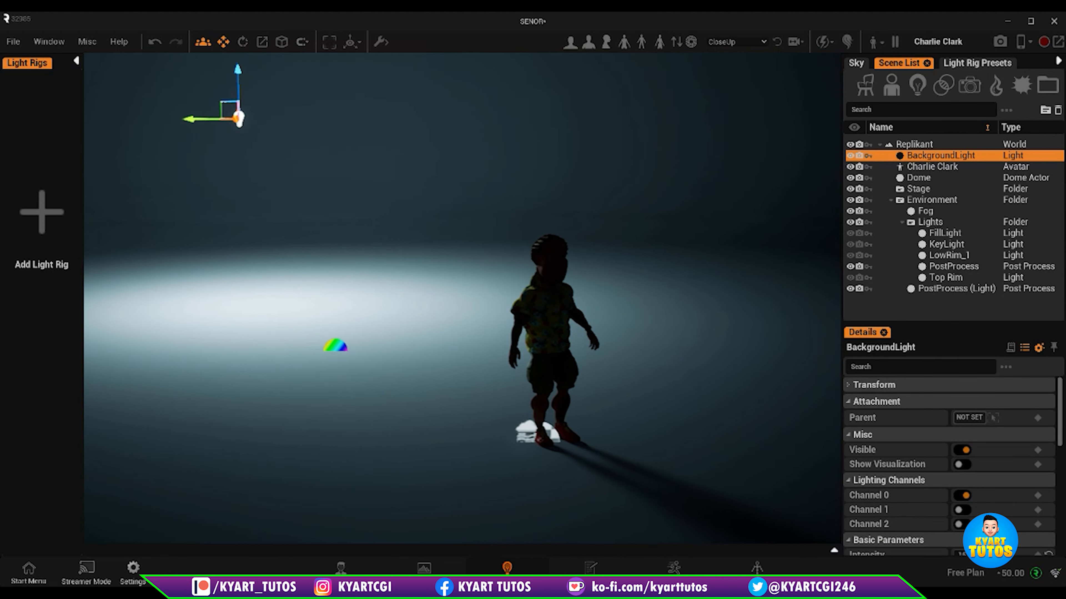
pyautogui.moveTo(725, 372); pyautogui.dragTo(723, 372, button='middle')
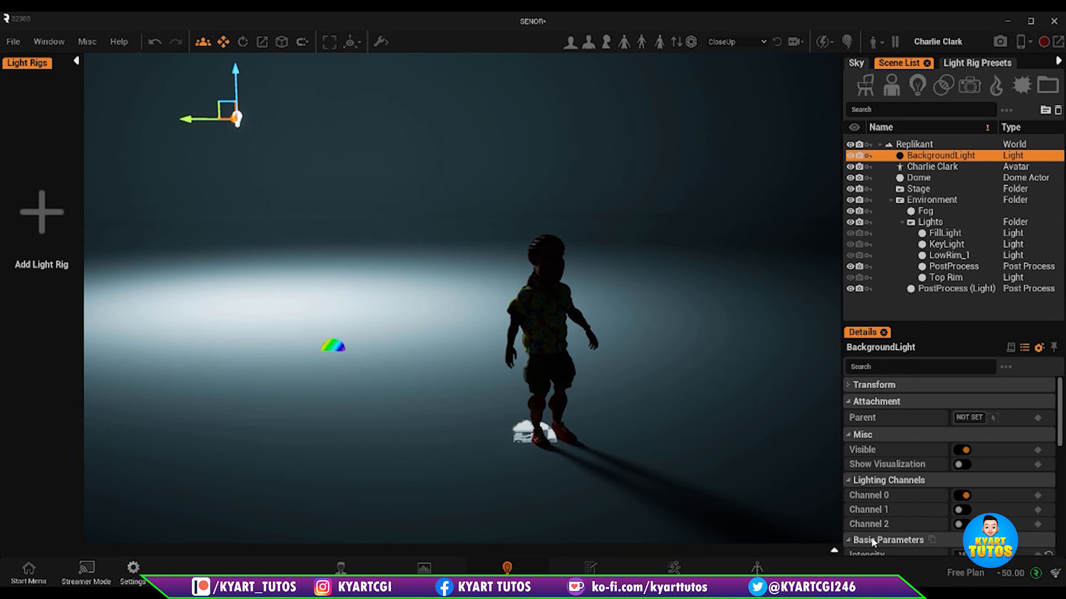
pyautogui.click(961, 496)
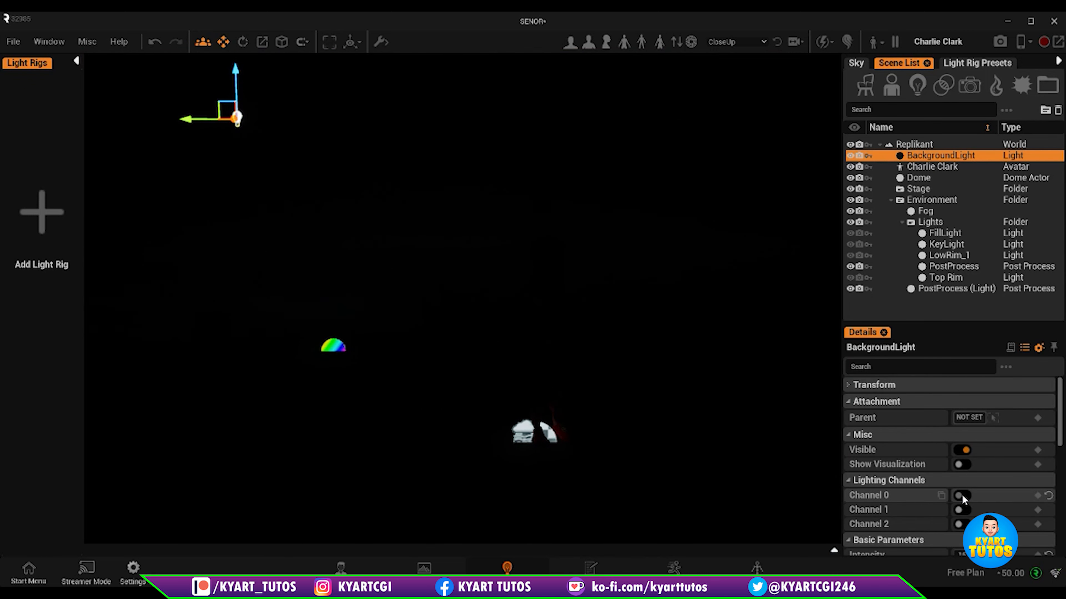
pyautogui.click(961, 495)
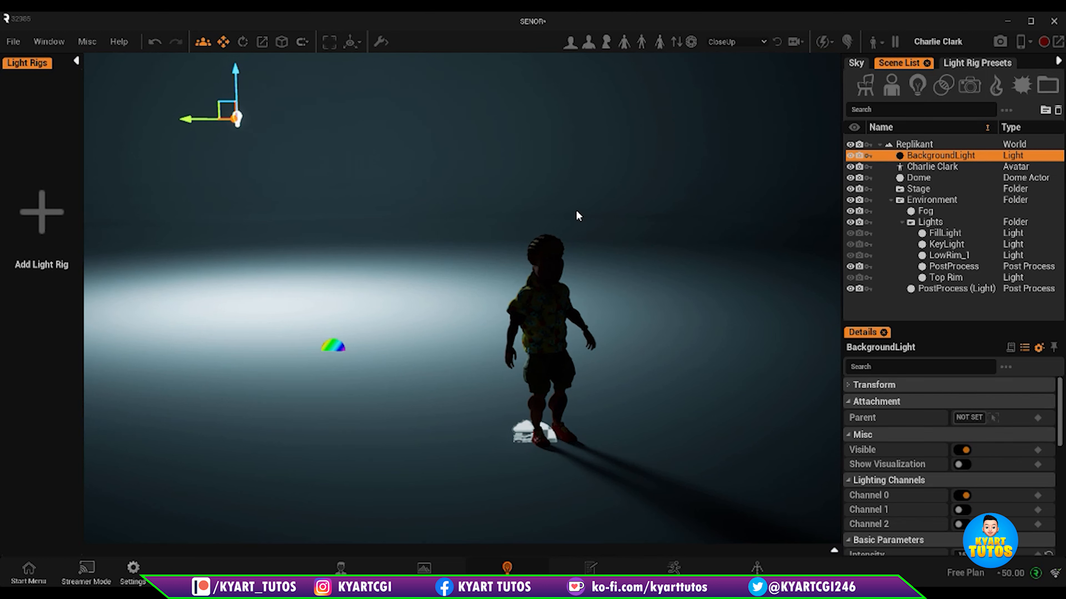
pyautogui.click(961, 509)
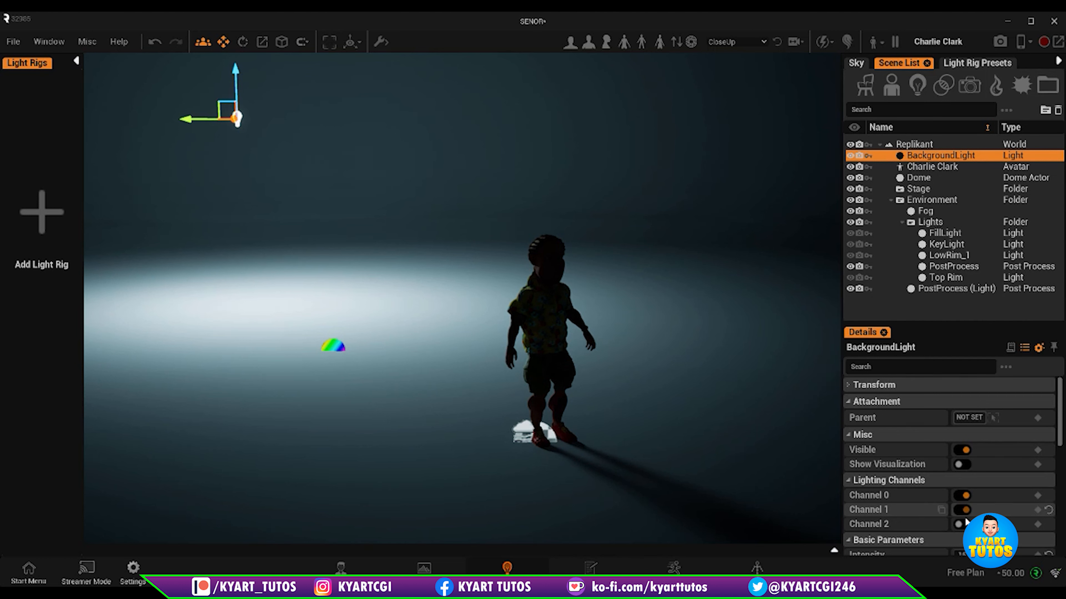
# Disable Channel 1 in the BackgroundLight's Lighting Channels.
pyautogui.click(960, 510)
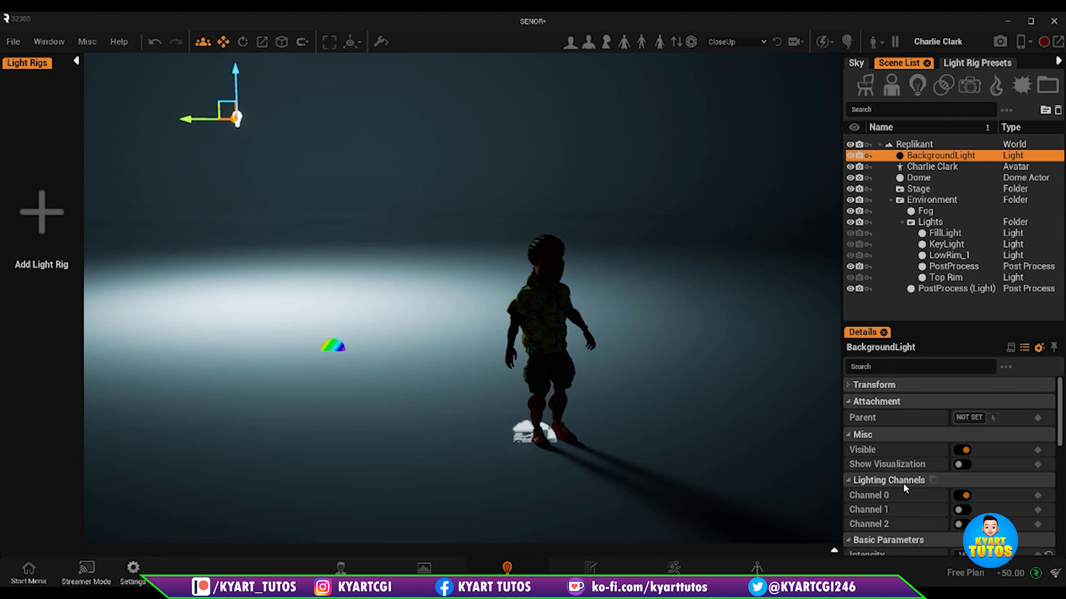
pyautogui.scroll(-1, 902, 488)
pyautogui.scroll(-3, 902, 483)
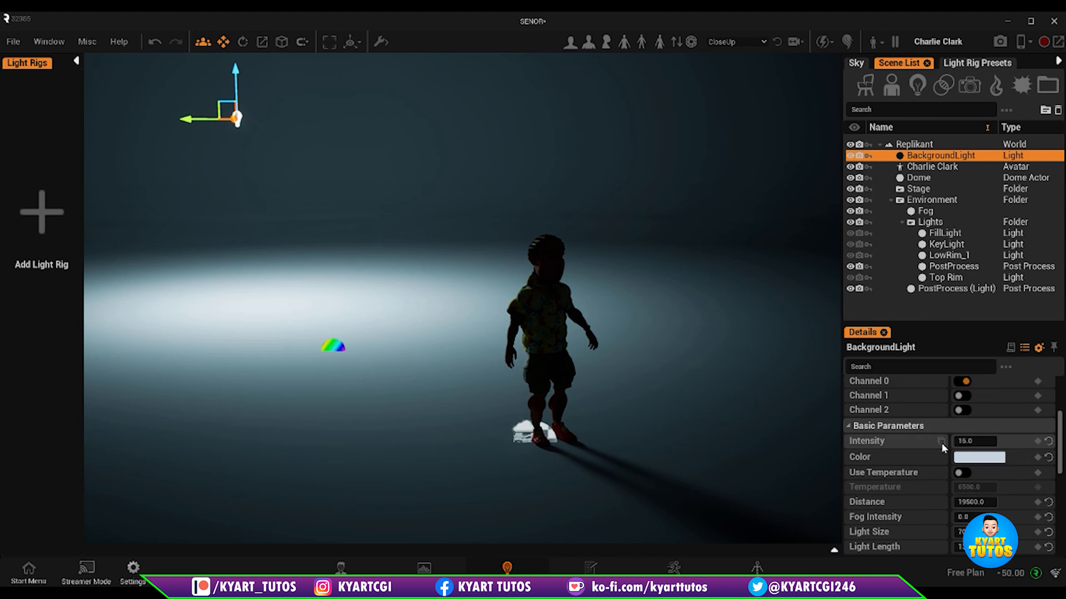
pyautogui.scroll(3, 1001, 432)
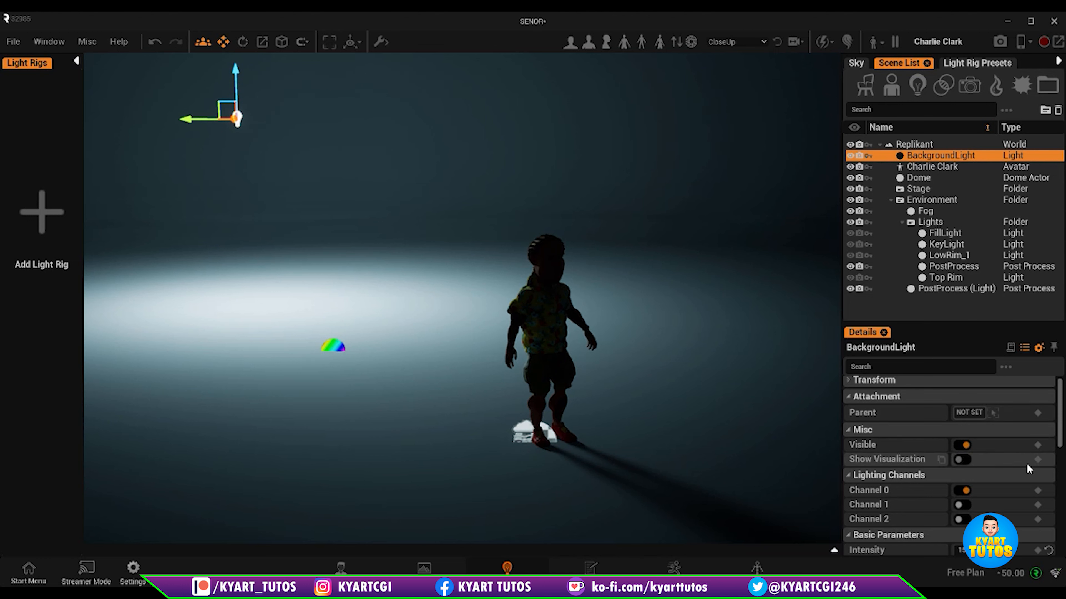
# Test a brighter BackgroundLight by raising its Intensity to 52.5, and undo the change.
pyautogui.scroll(-1, 1025, 462)
pyautogui.scroll(-2, 1026, 462)
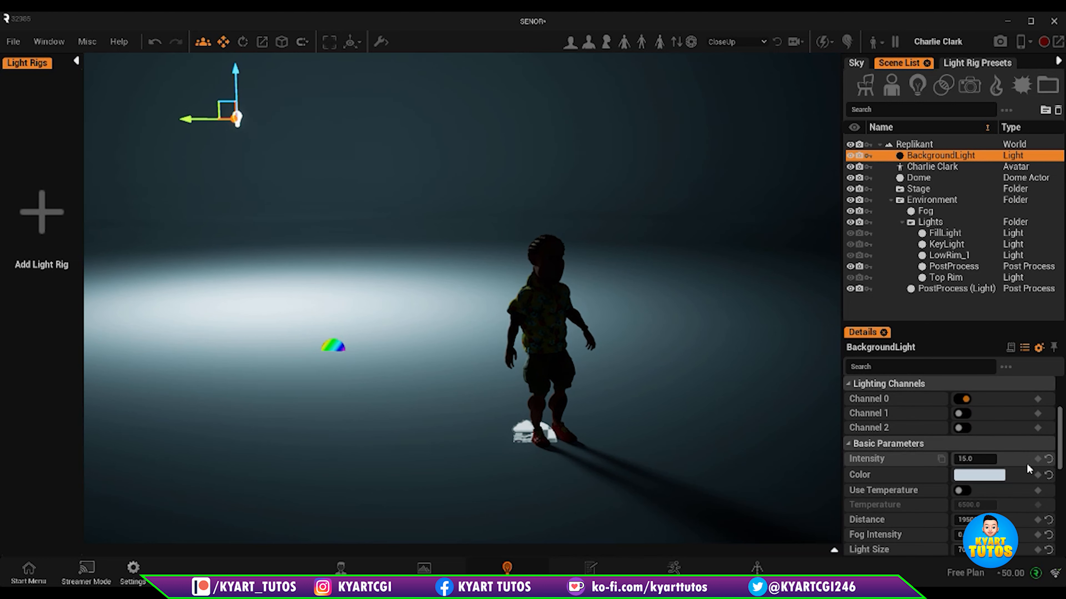
pyautogui.moveTo(969, 459); pyautogui.dragTo(998, 459)
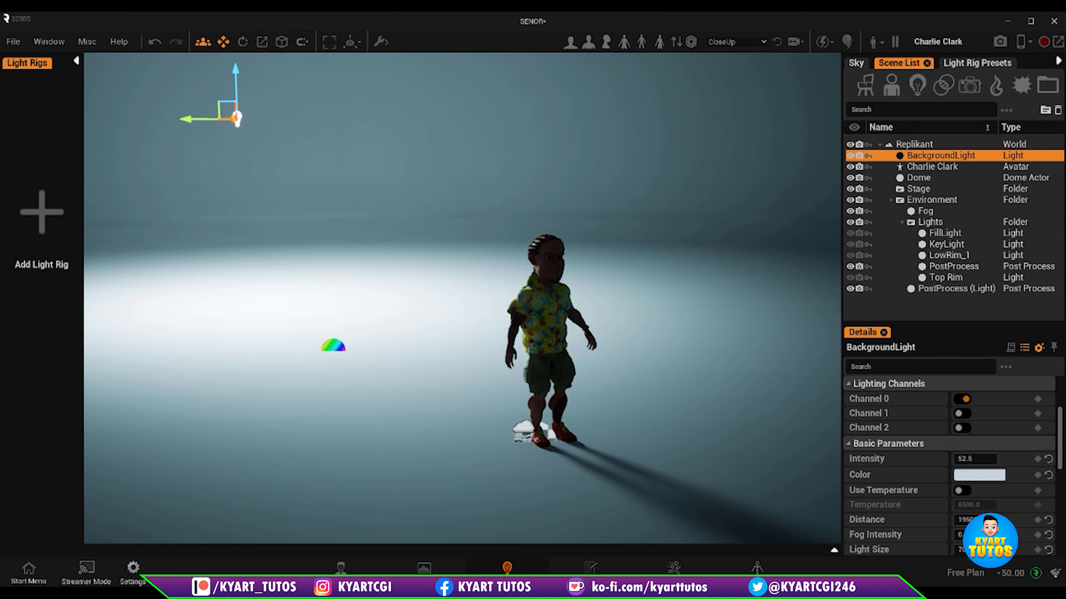
pyautogui.hotkey('ctrl', 'z')
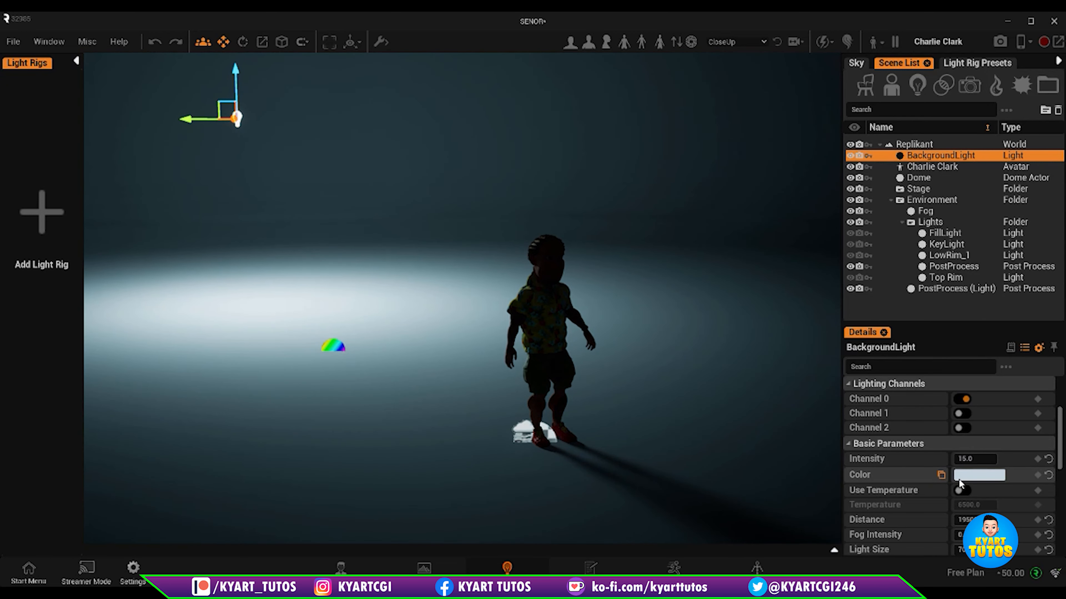
# Try adjusting the BackgroundLight's Distance and Fog Intensity, and undo the changes.
pyautogui.scroll(-2, 967, 470)
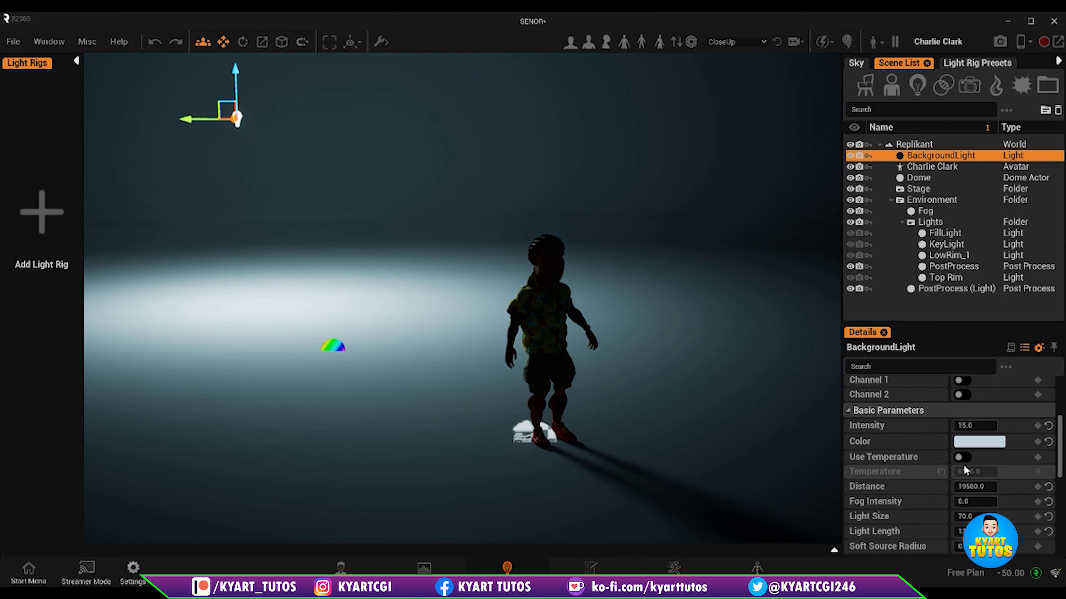
pyautogui.scroll(-2, 964, 462)
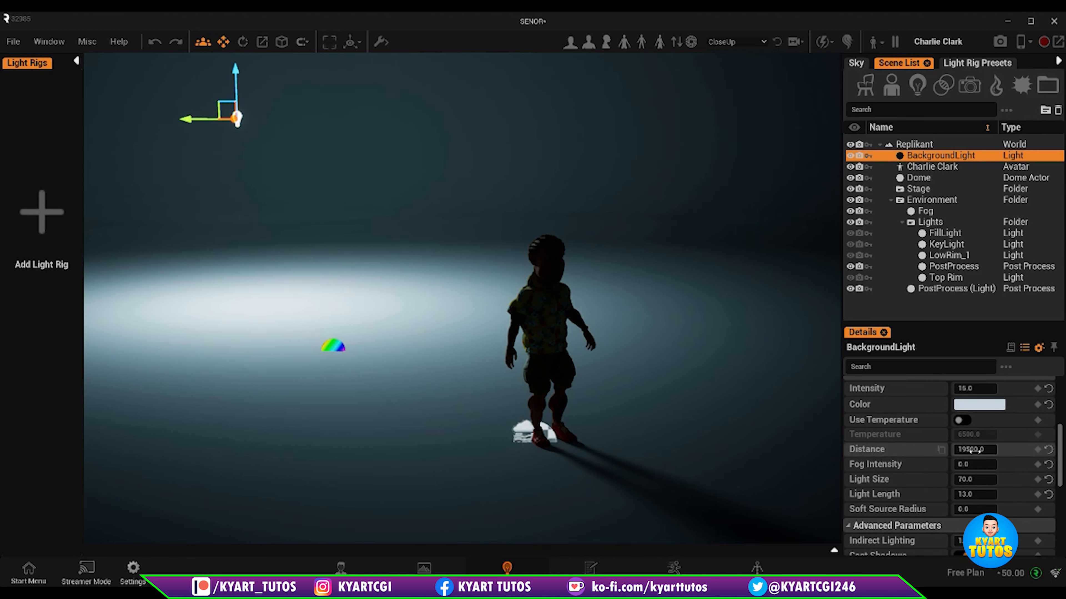
pyautogui.moveTo(972, 449)
pyautogui.mouseDown()
pyautogui.moveTo(959, 449)
pyautogui.moveTo(978, 449)
pyautogui.mouseUp()
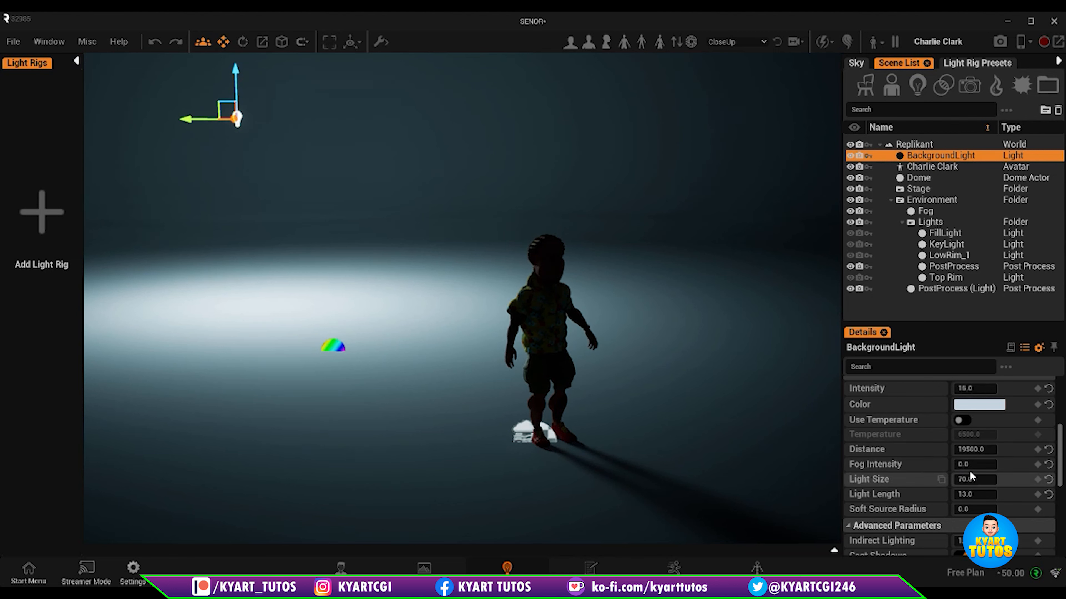
pyautogui.moveTo(974, 464)
pyautogui.mouseDown()
pyautogui.moveTo(1065, 464)
pyautogui.moveTo(960, 464)
pyautogui.mouseUp()
pyautogui.hotkey('ctrl', 'z')
# Test the BackgroundLight's Light Size at 7 and 40 against the character's floor shadow, and set it to 81.
pyautogui.moveTo(970, 480)
pyautogui.mouseDown()
pyautogui.moveTo(960, 479)
pyautogui.moveTo(990, 479)
pyautogui.moveTo(965, 479)
pyautogui.mouseUp()
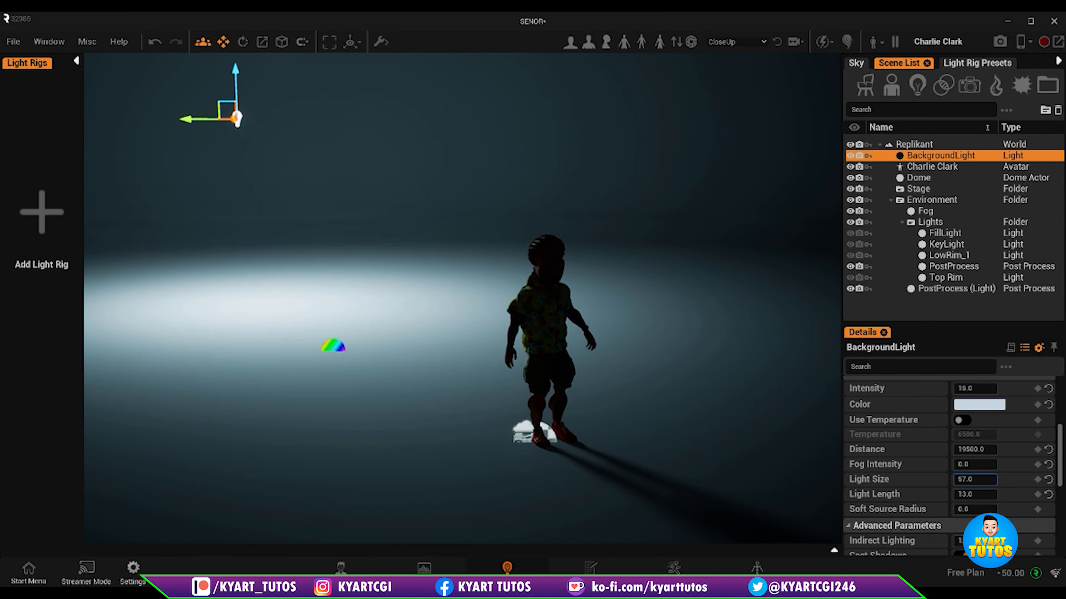
pyautogui.moveTo(965, 479); pyautogui.dragTo(968, 480)
pyautogui.moveTo(631, 472); pyautogui.dragTo(570, 415, button='middle')
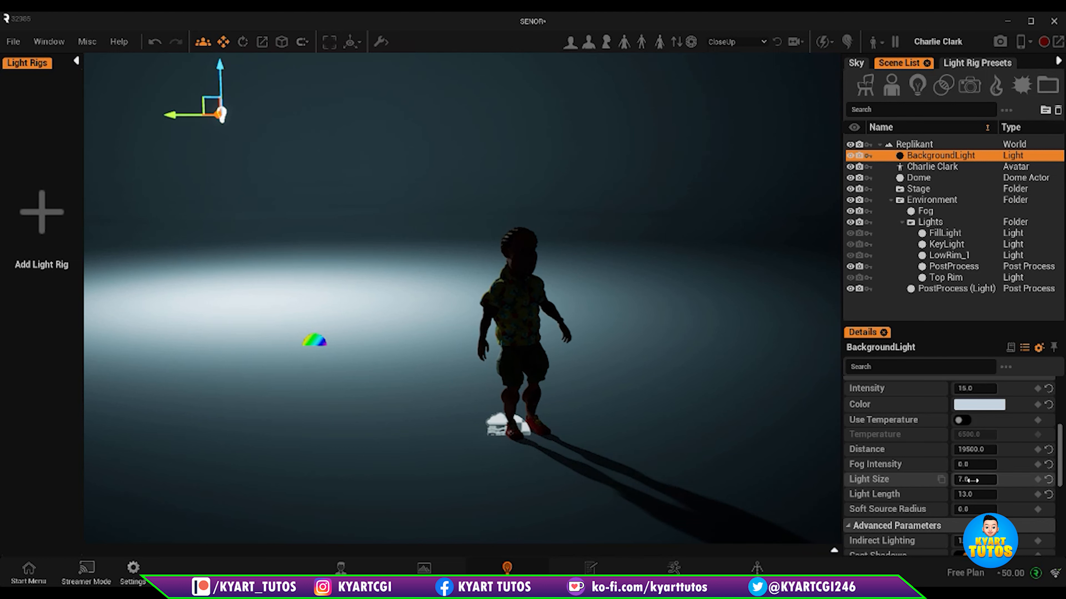
pyautogui.moveTo(974, 479); pyautogui.dragTo(995, 479)
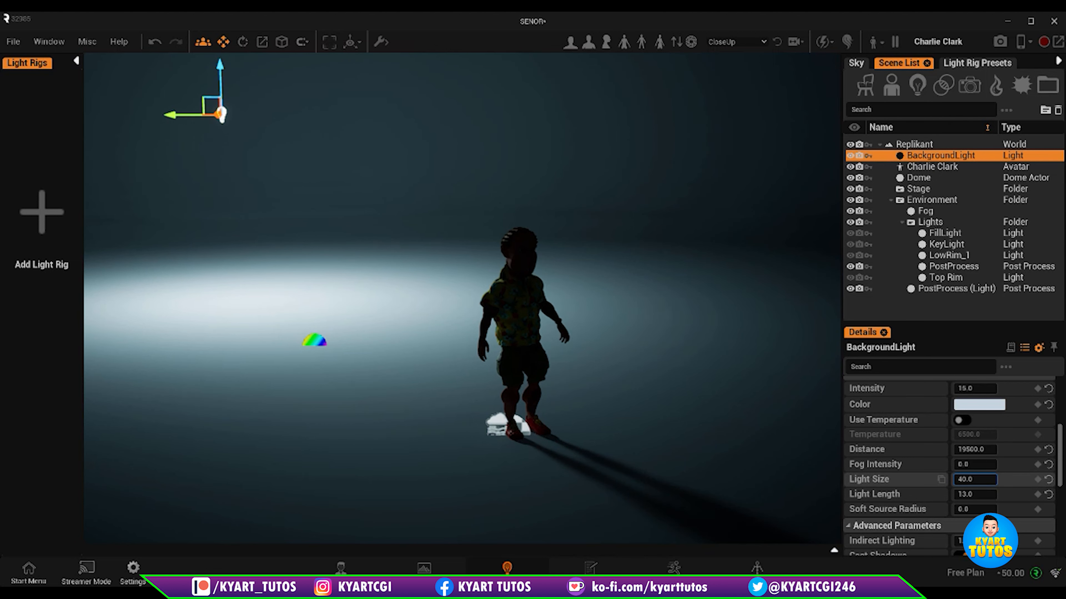
pyautogui.moveTo(654, 469); pyautogui.dragTo(559, 388, button='middle')
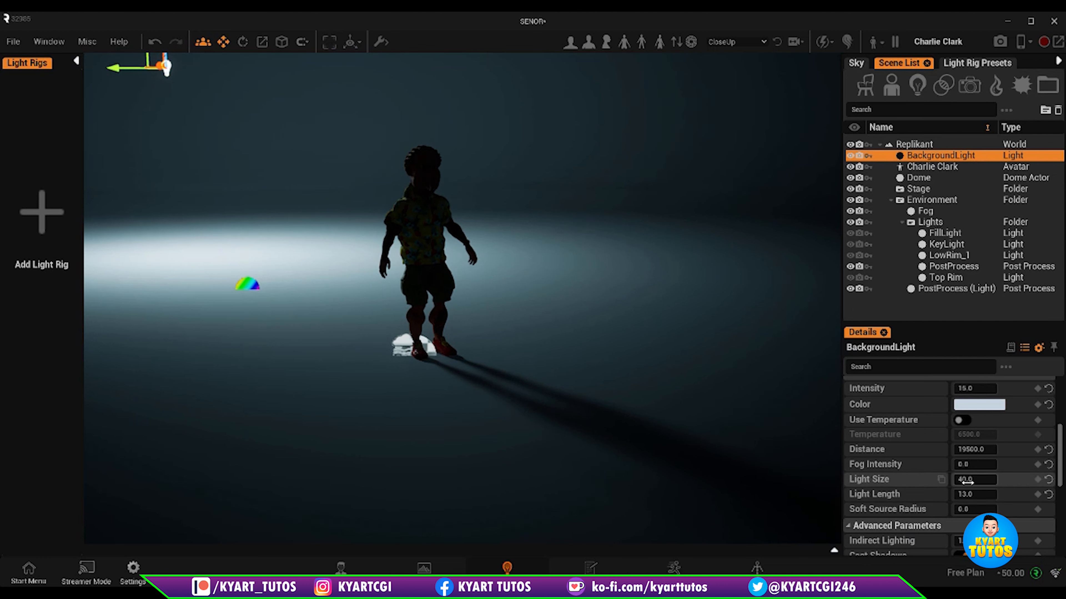
pyautogui.moveTo(970, 483)
pyautogui.mouseDown()
pyautogui.moveTo(936, 482)
pyautogui.moveTo(966, 483)
pyautogui.moveTo(955, 482)
pyautogui.mouseUp()
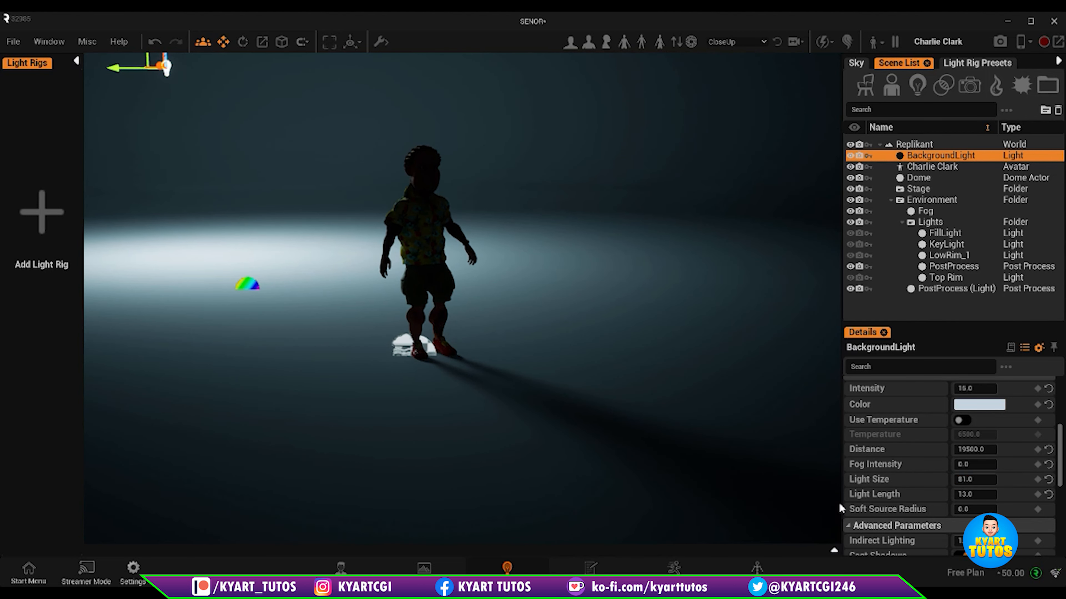
pyautogui.moveTo(486, 355); pyautogui.dragTo(581, 421, button='middle')
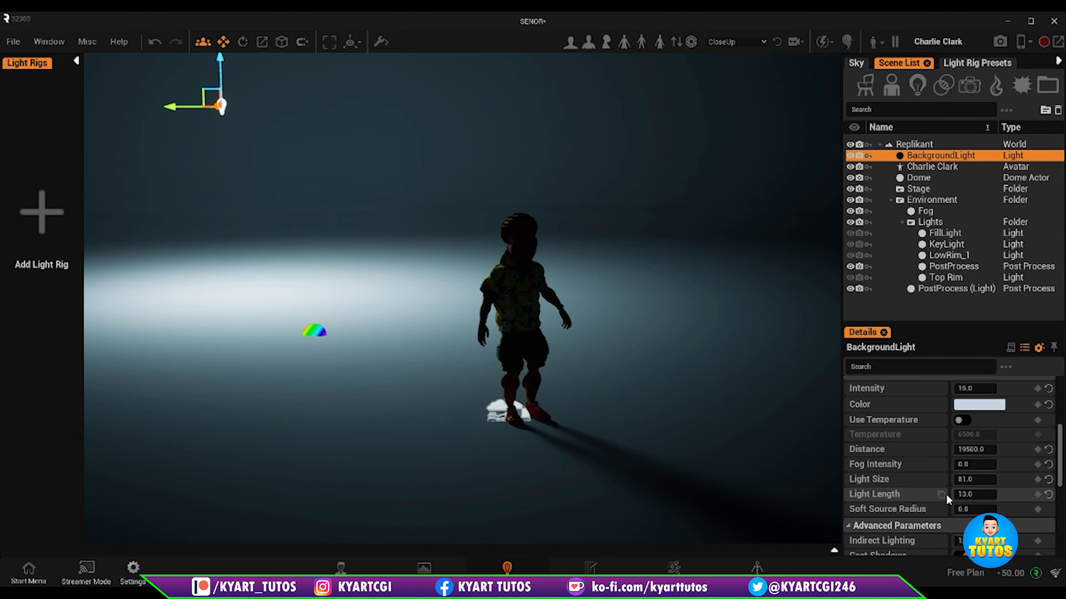
# Try a different Light Length for the BackgroundLight, and undo the change.
pyautogui.moveTo(861, 498); pyautogui.dragTo(885, 499)
pyautogui.moveTo(975, 495)
pyautogui.mouseDown()
pyautogui.moveTo(1024, 494)
pyautogui.moveTo(972, 494)
pyautogui.mouseUp()
pyautogui.hotkey('ctrl', 'z')
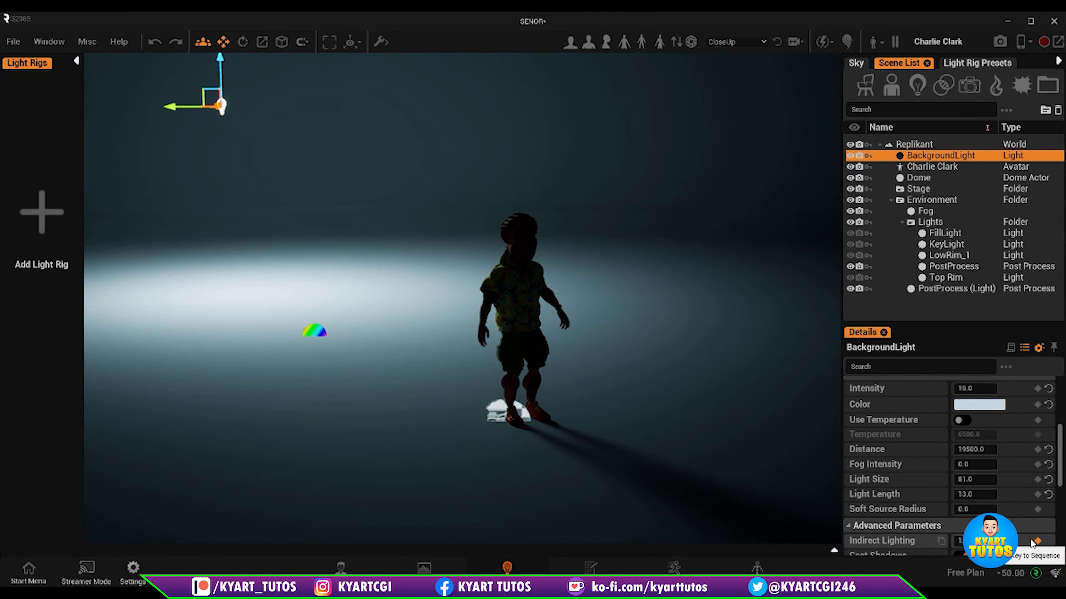
# Test the BackgroundLight's Intensity Units with Lumens, and set them back to Candelas.
pyautogui.scroll(-3, 1018, 503)
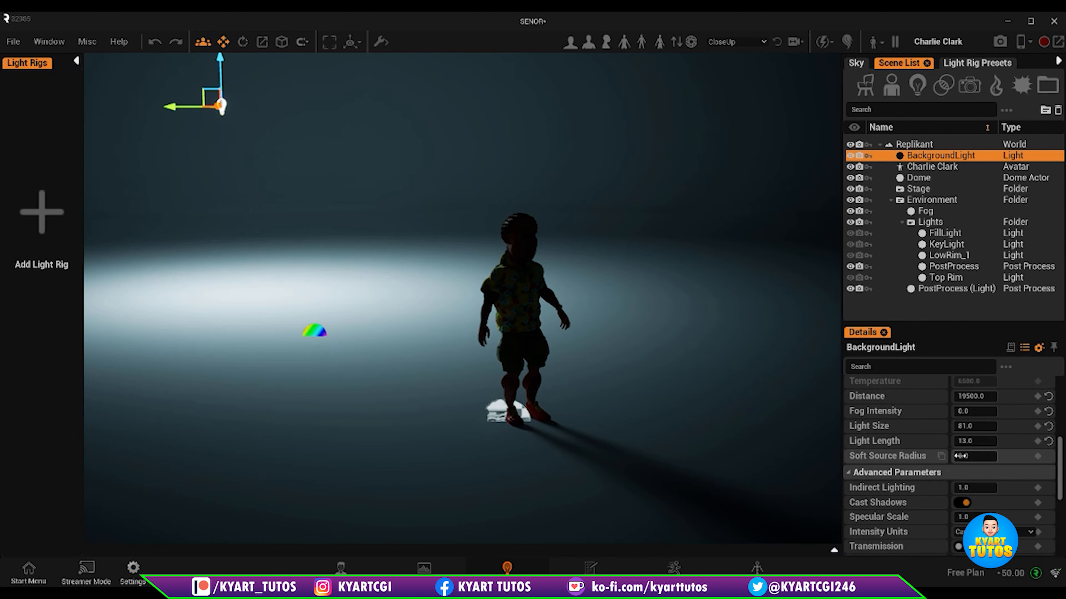
pyautogui.scroll(-3, 876, 492)
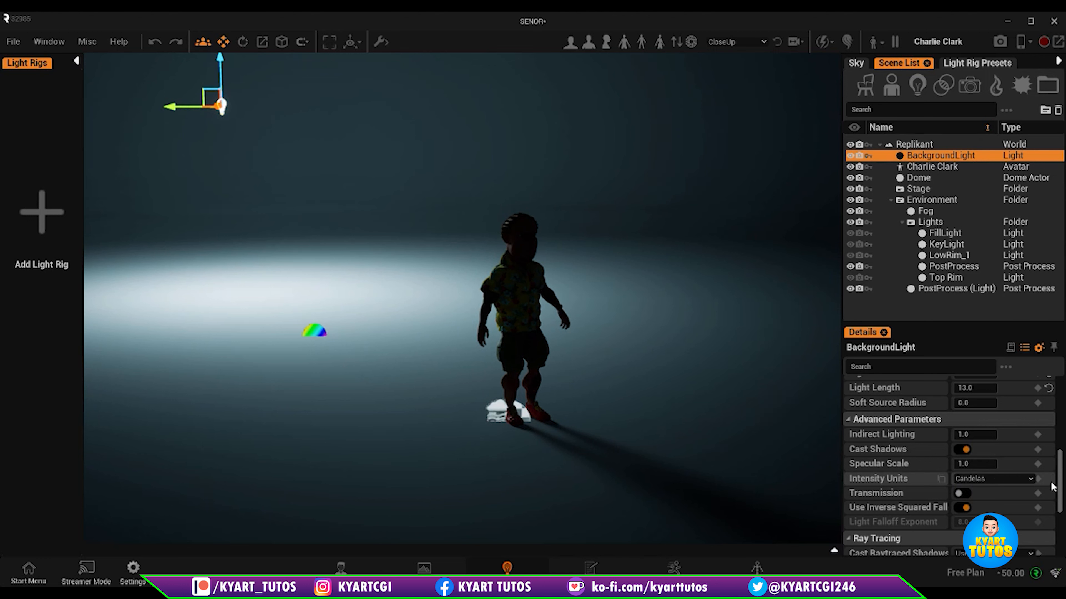
pyautogui.click(1027, 481)
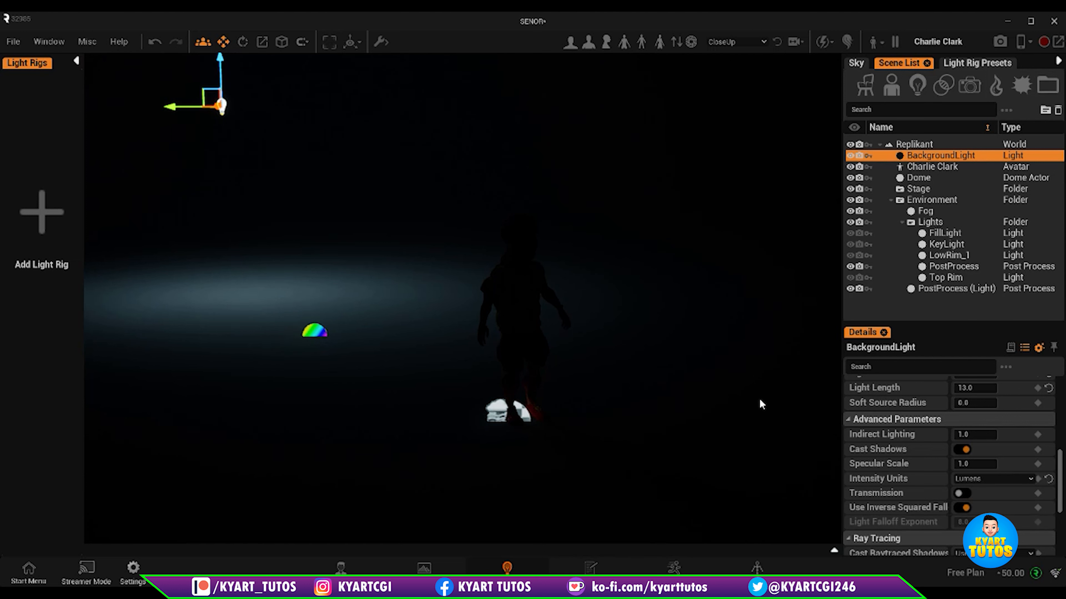
pyautogui.click(1007, 478)
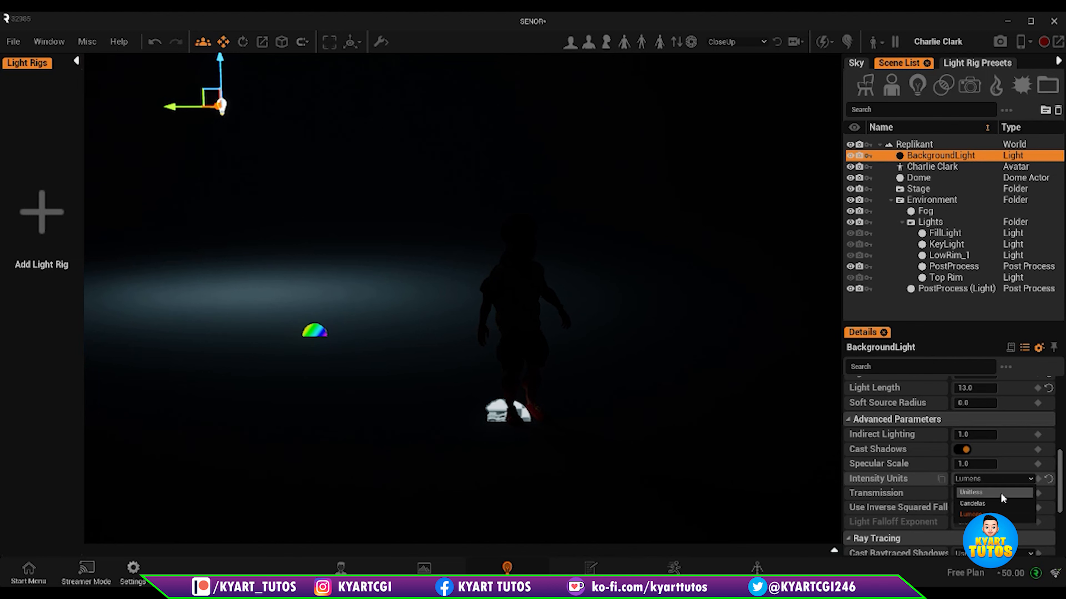
pyautogui.click(1002, 504)
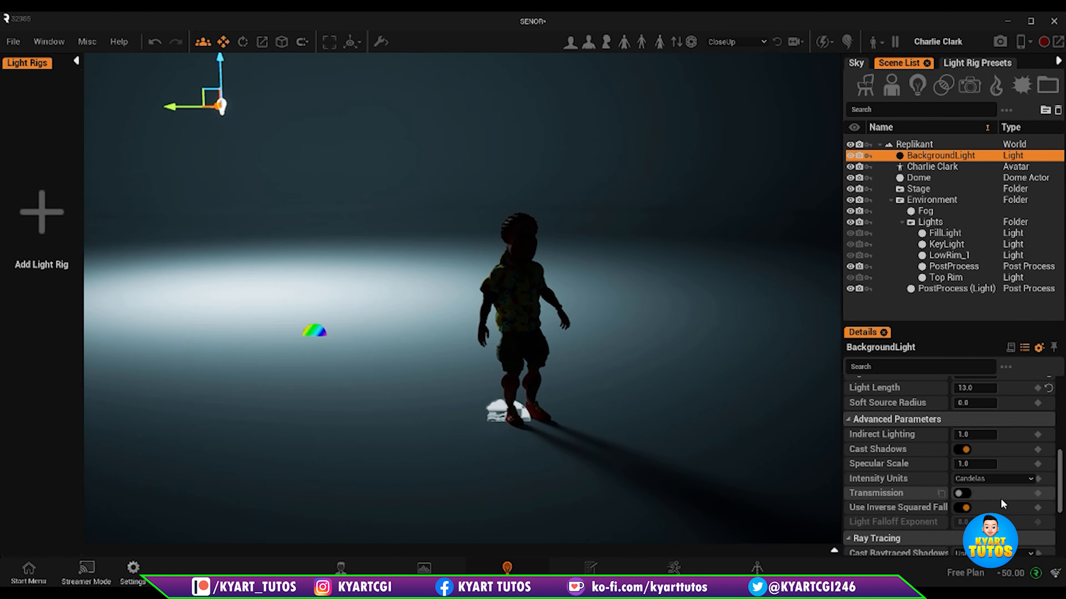
# Test the BackgroundLight's Transmission by switching it on and off, and check the Use Inverse Squared Falloff option.
pyautogui.click(967, 493)
pyautogui.click(961, 493)
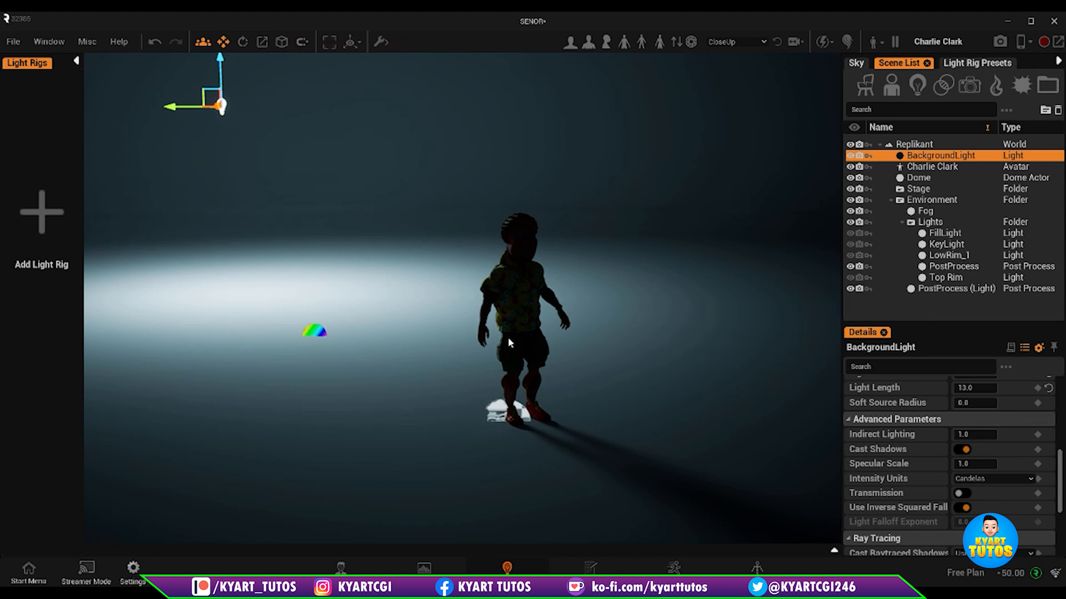
pyautogui.click(962, 508)
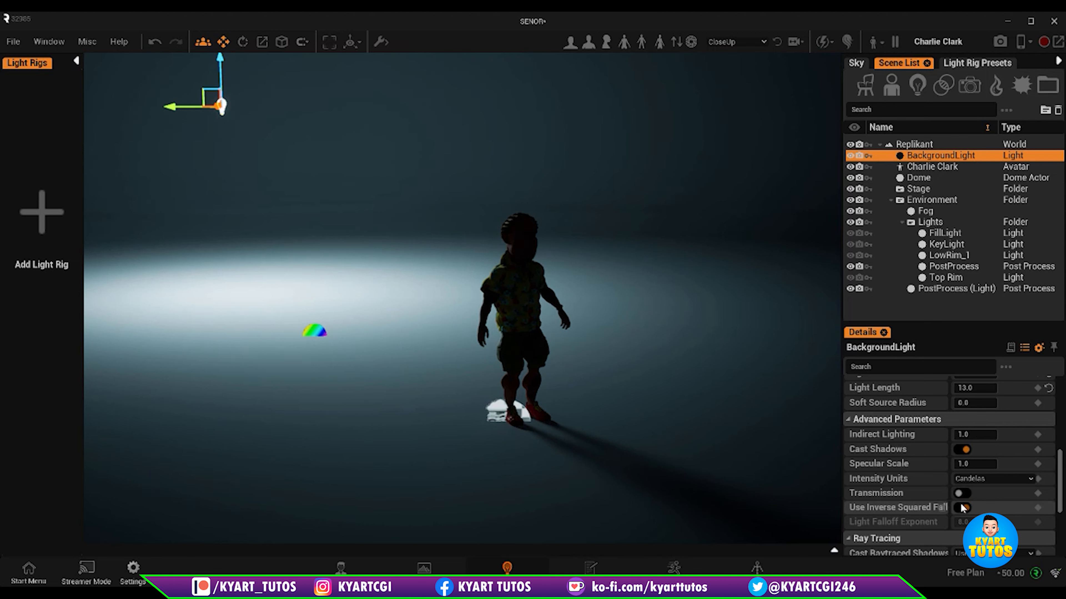
# Compare the BackgroundLight's Cast Raytraced Shadows as Disabled and Enabled, and set it back to UseProjectSetting.
pyautogui.scroll(-5, 860, 524)
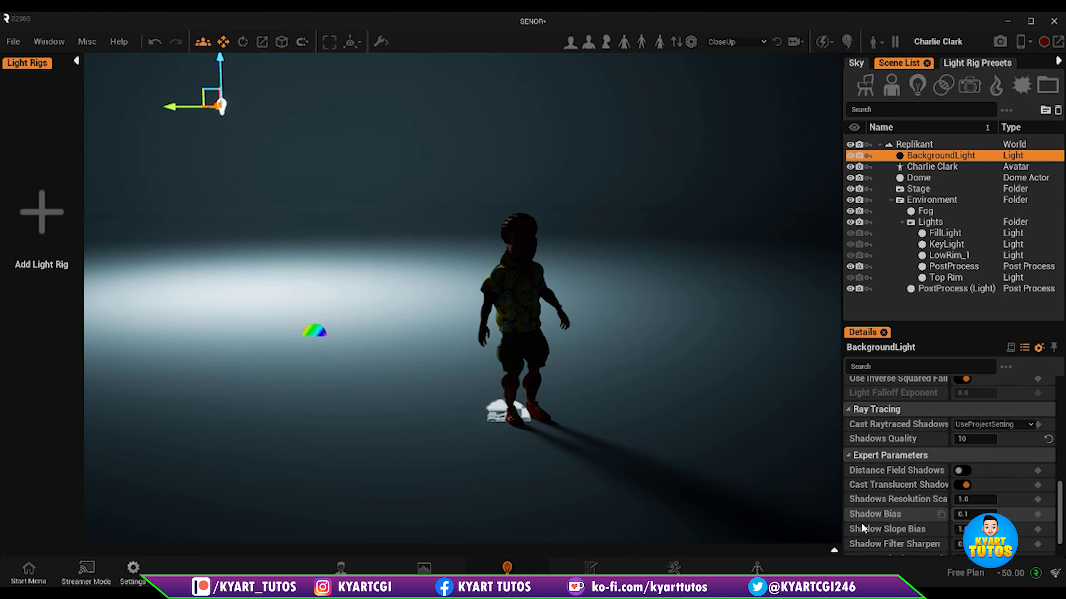
pyautogui.scroll(2, 861, 523)
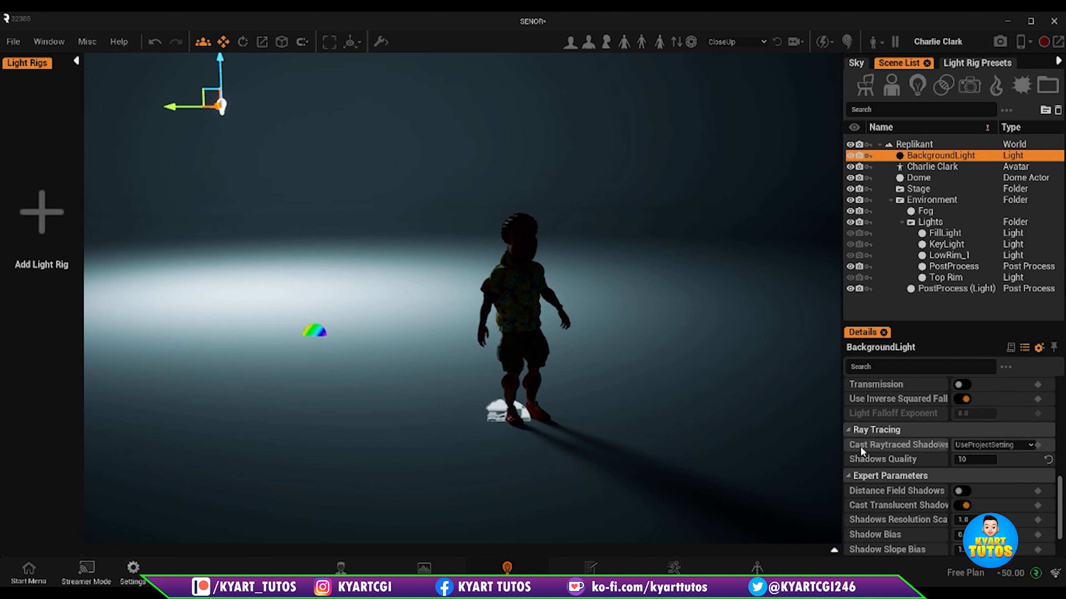
pyautogui.click(1002, 444)
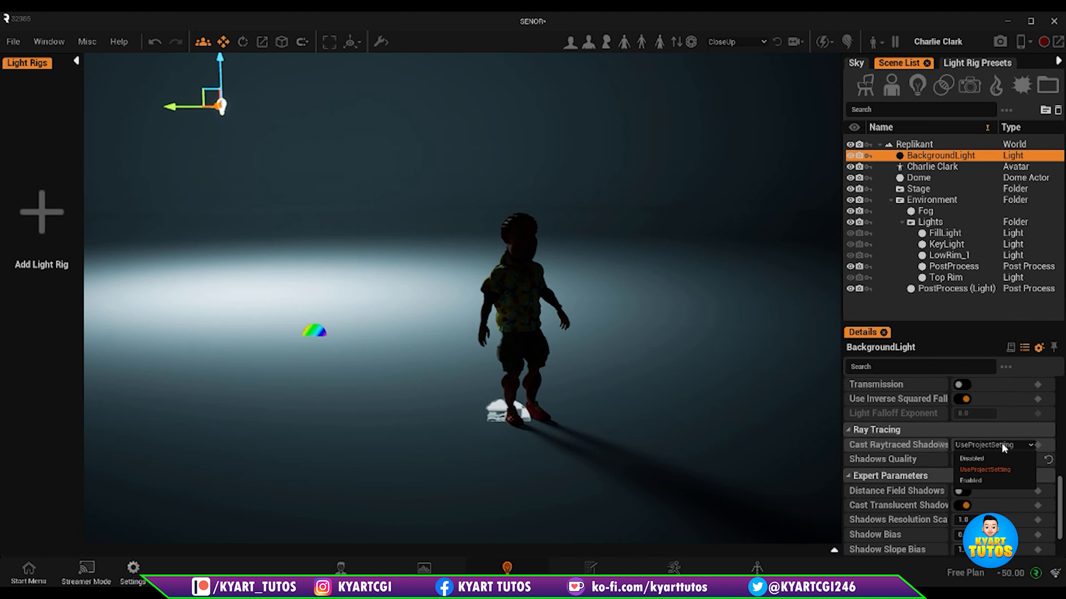
pyautogui.click(992, 457)
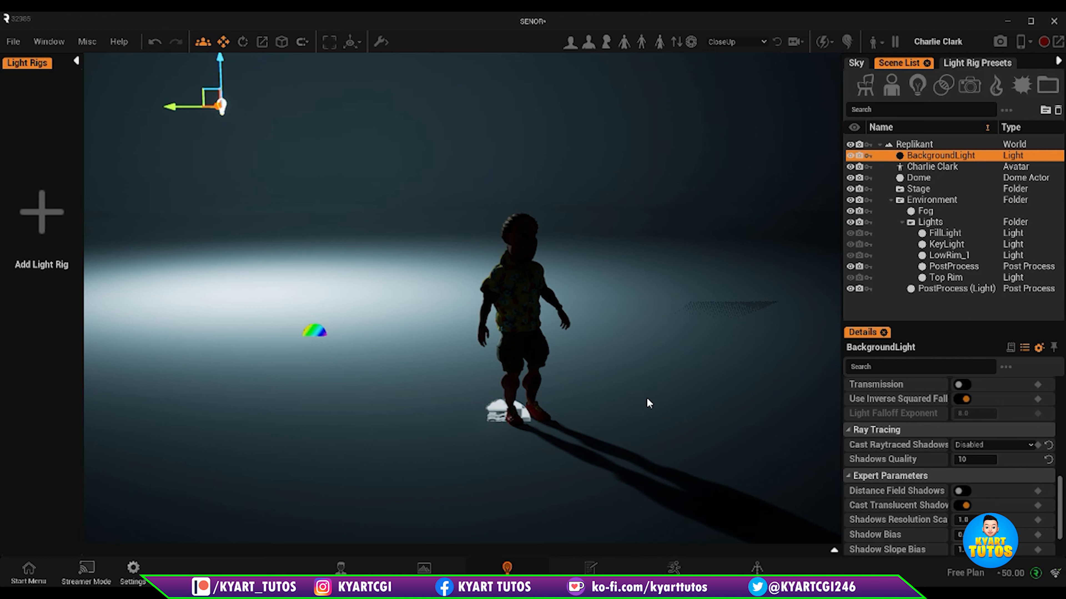
pyautogui.click(979, 444)
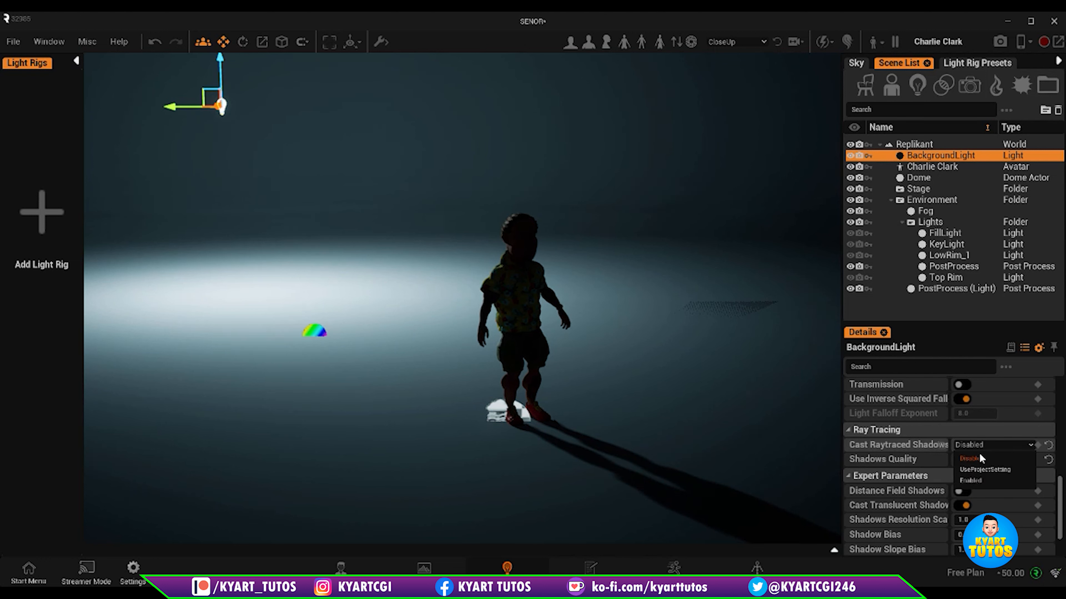
pyautogui.click(992, 479)
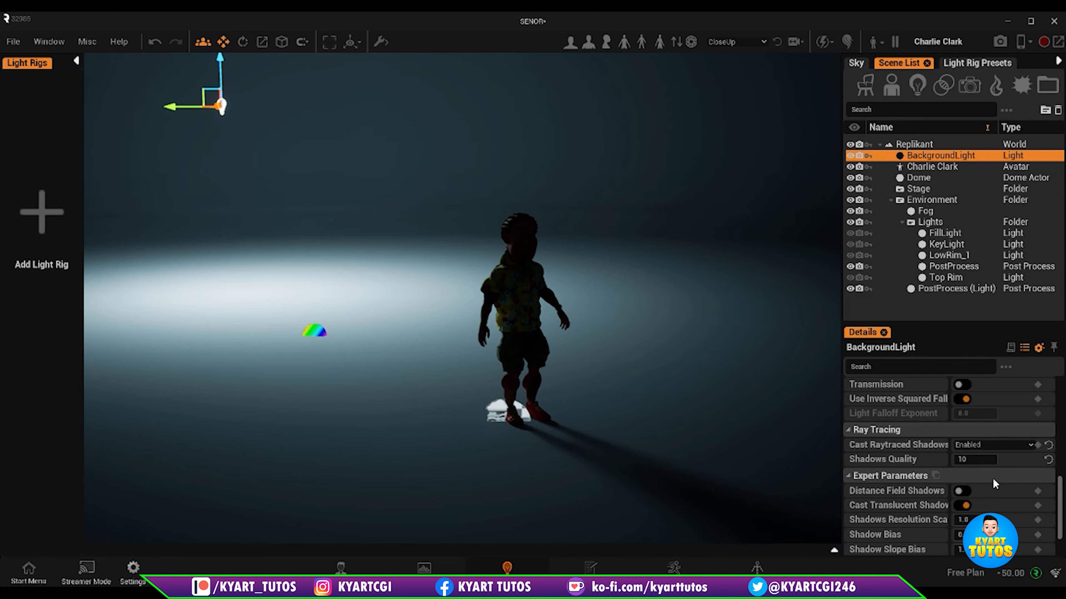
pyautogui.click(995, 444)
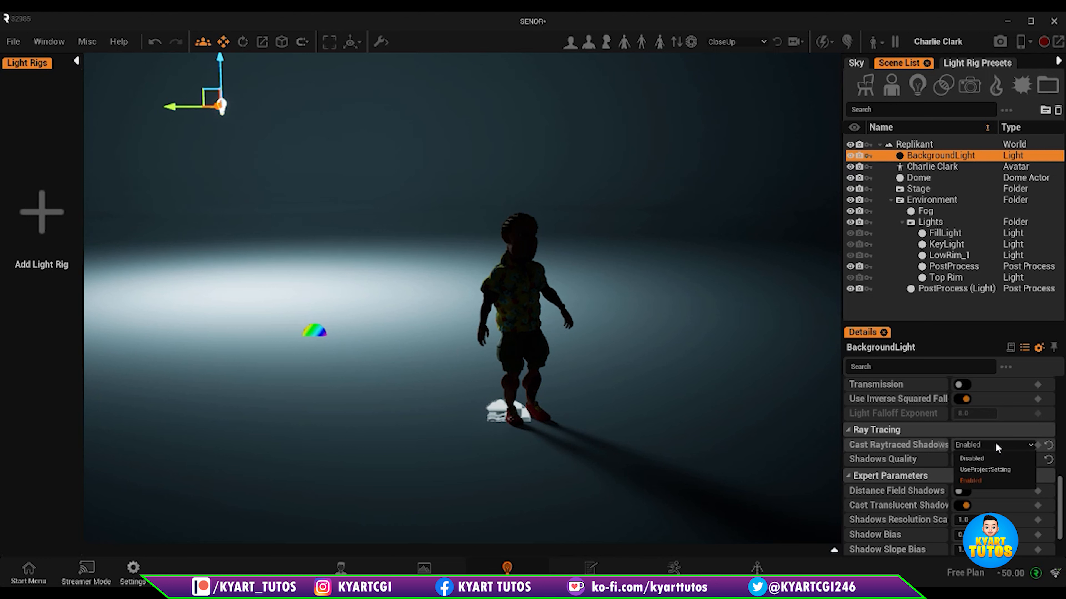
pyautogui.click(1004, 471)
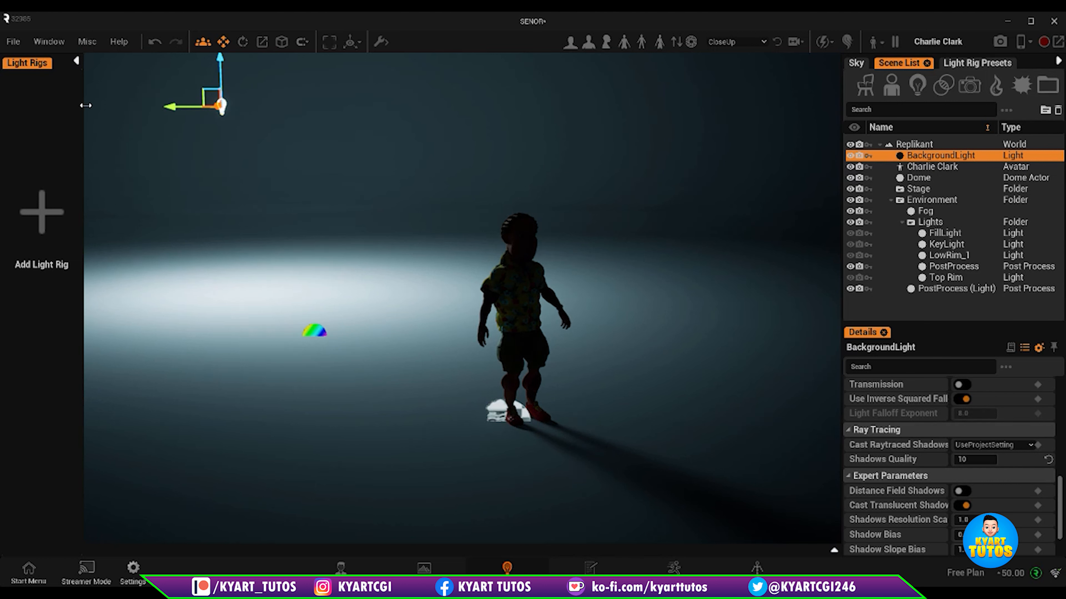
# Look through the Misc, Graphics, Viewport, Hotkeys and Services preferences for ray tracing settings, and close the preferences.
pyautogui.click(50, 40)
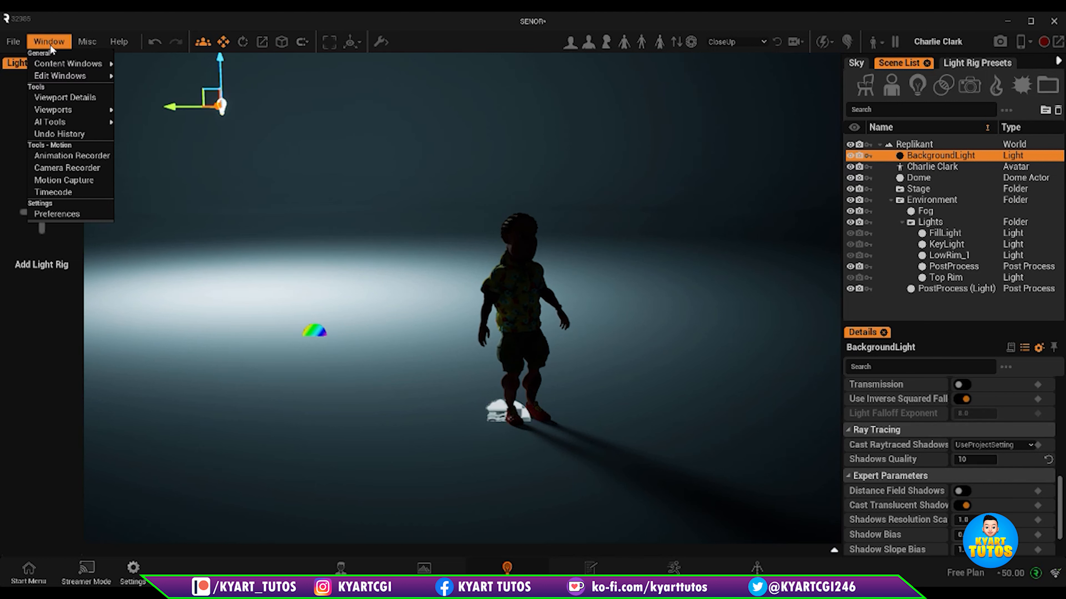
pyautogui.click(60, 216)
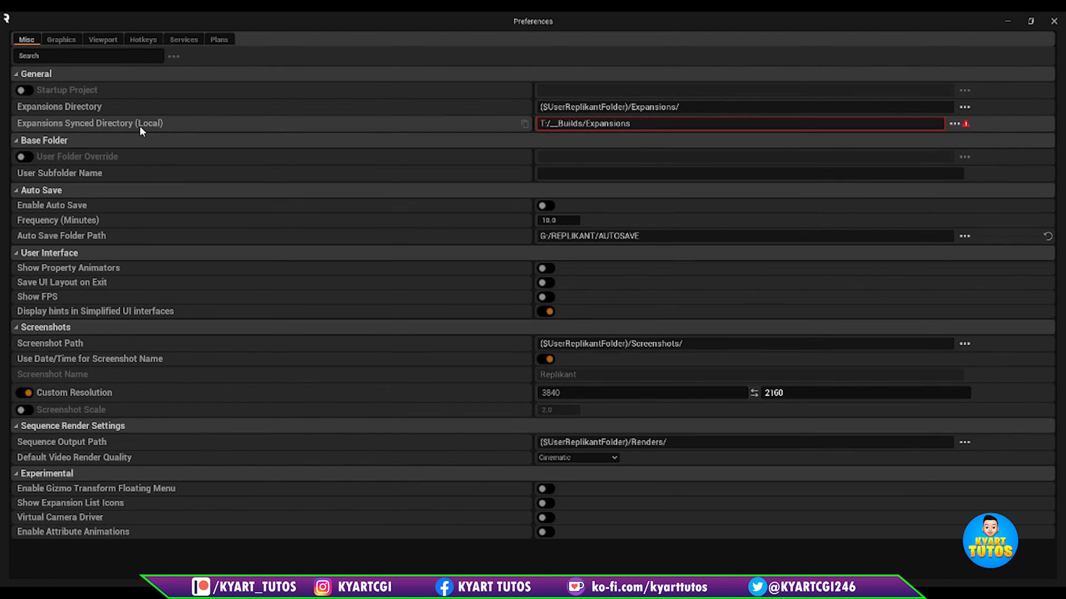
pyautogui.click(67, 38)
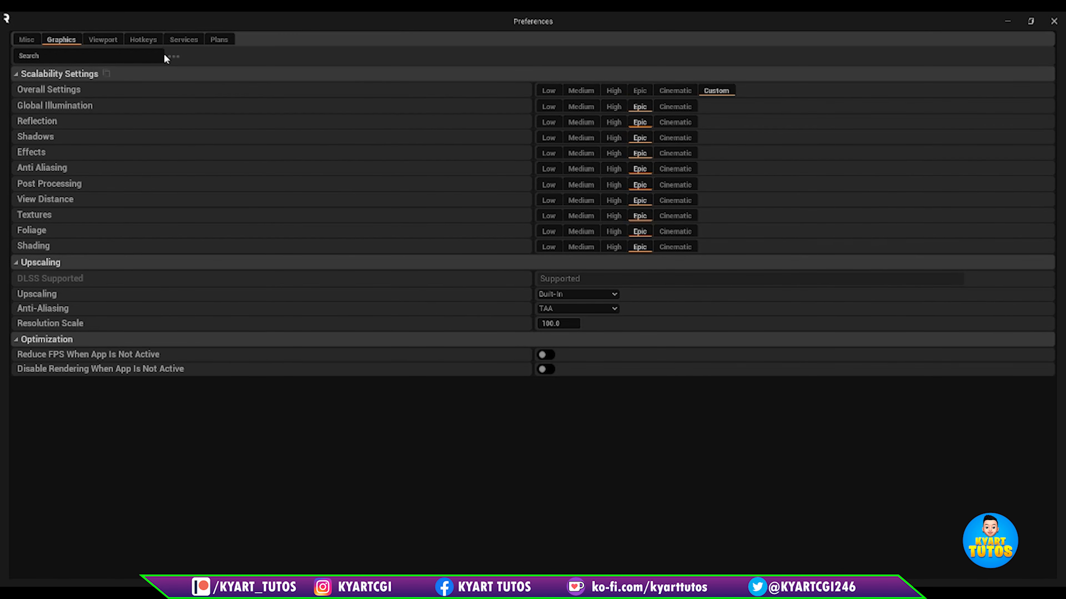
pyautogui.click(103, 41)
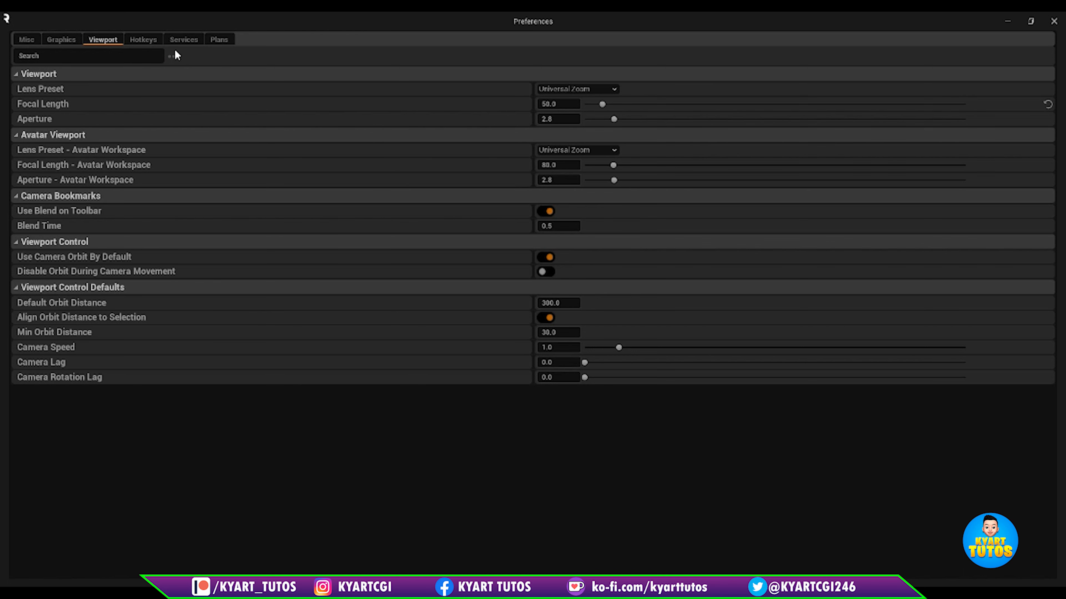
pyautogui.click(146, 40)
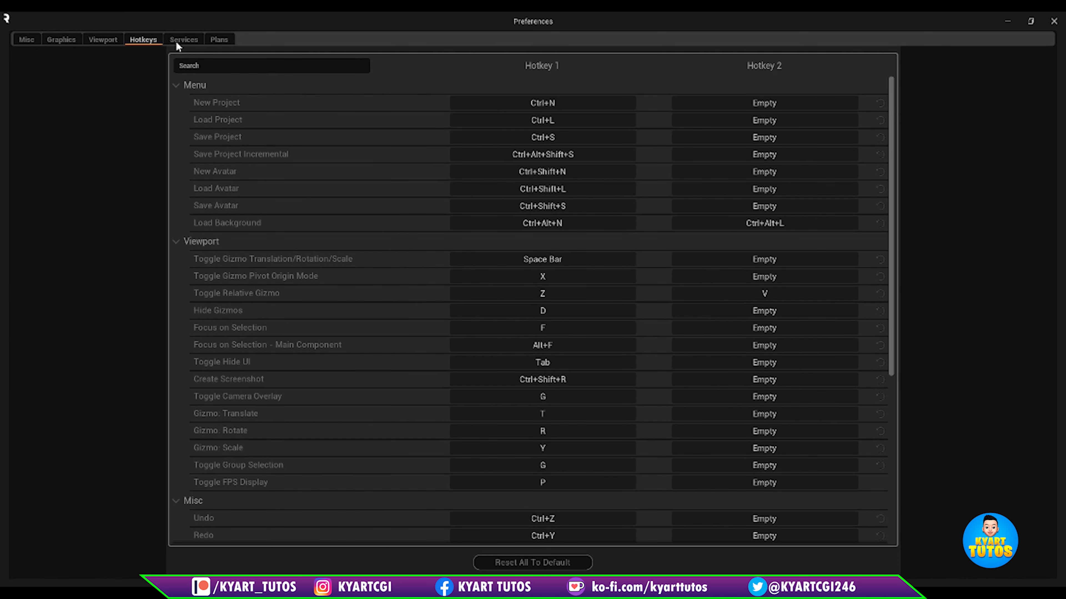
pyautogui.click(187, 40)
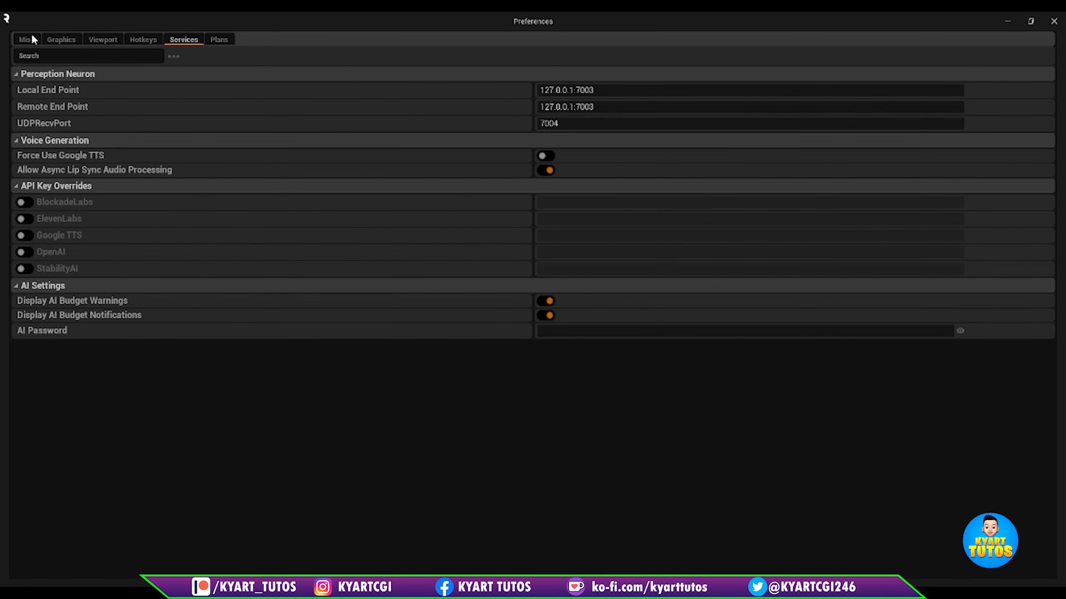
pyautogui.click(25, 40)
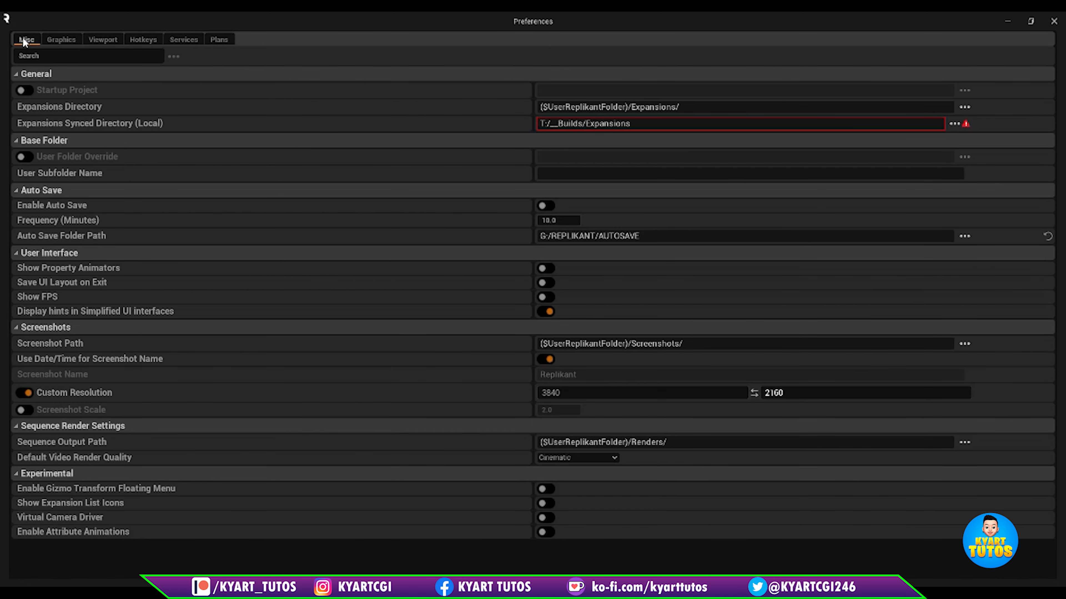
pyautogui.click(1054, 22)
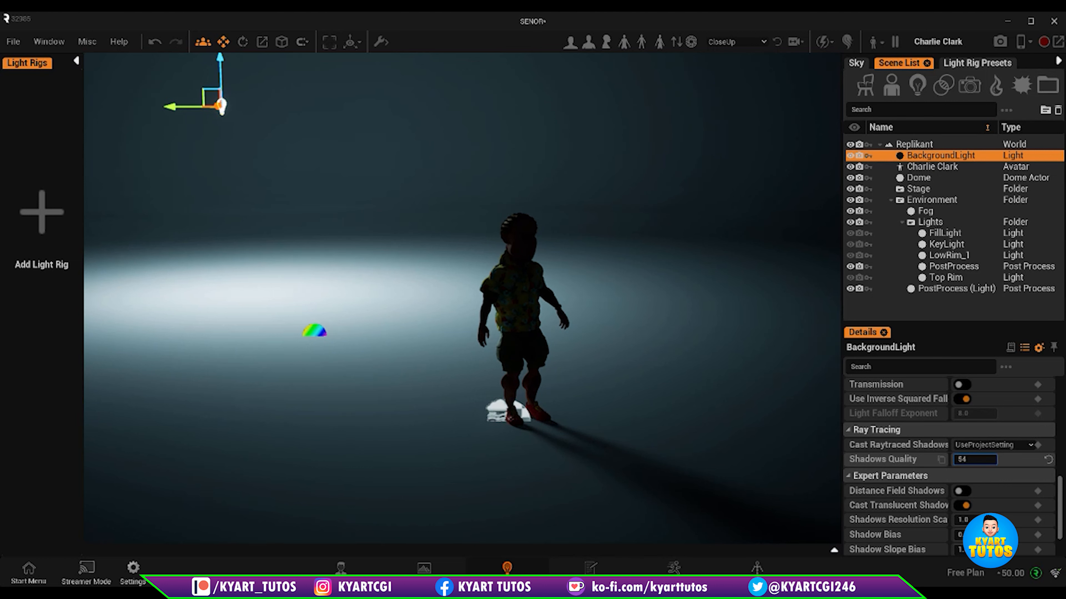
# Try higher Shadows Quality values for the BackgroundLight, return it to 10, and test Distance Field Shadows by switching it on and off.
pyautogui.press('Return')
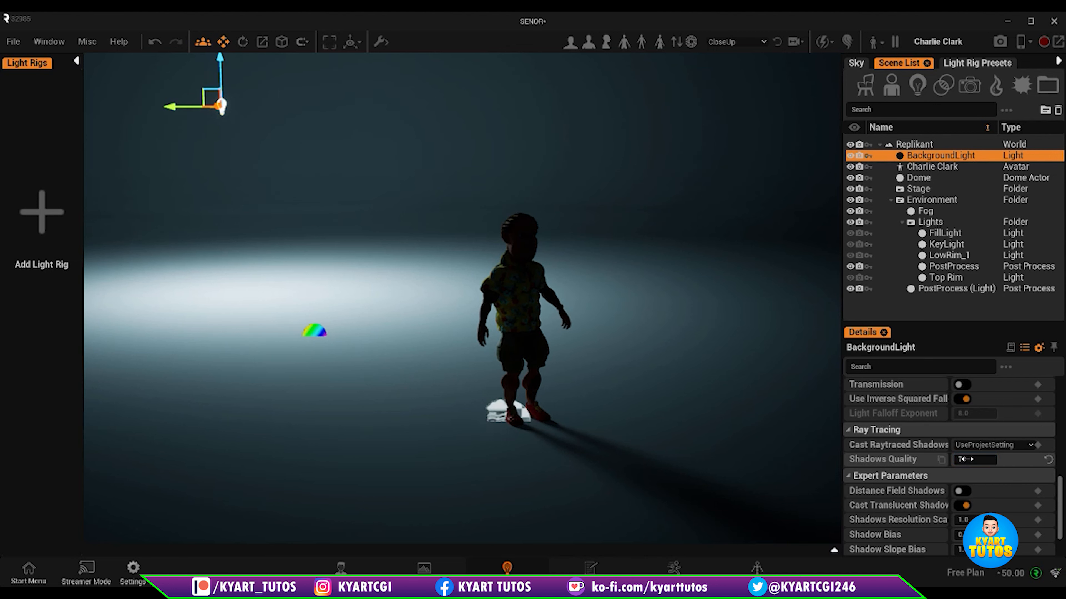
pyautogui.scroll(-1, 859, 506)
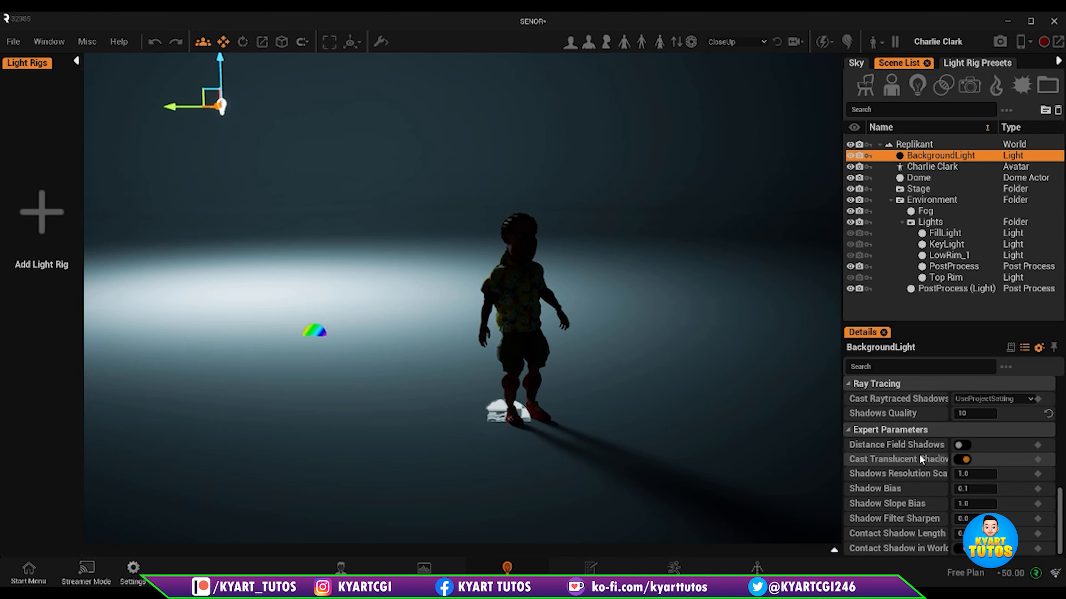
pyautogui.click(962, 446)
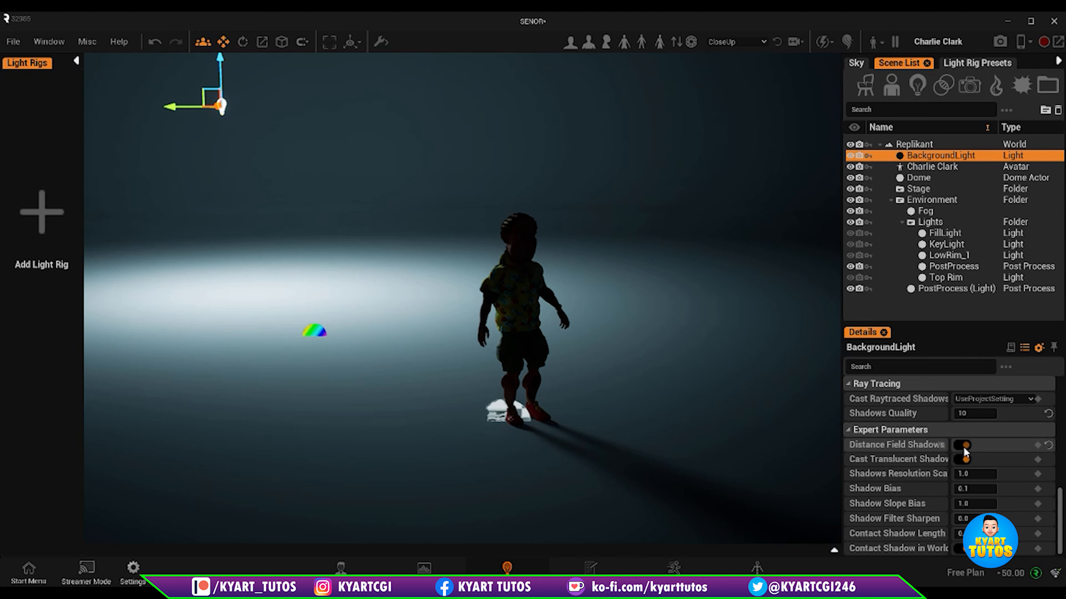
pyautogui.click(963, 447)
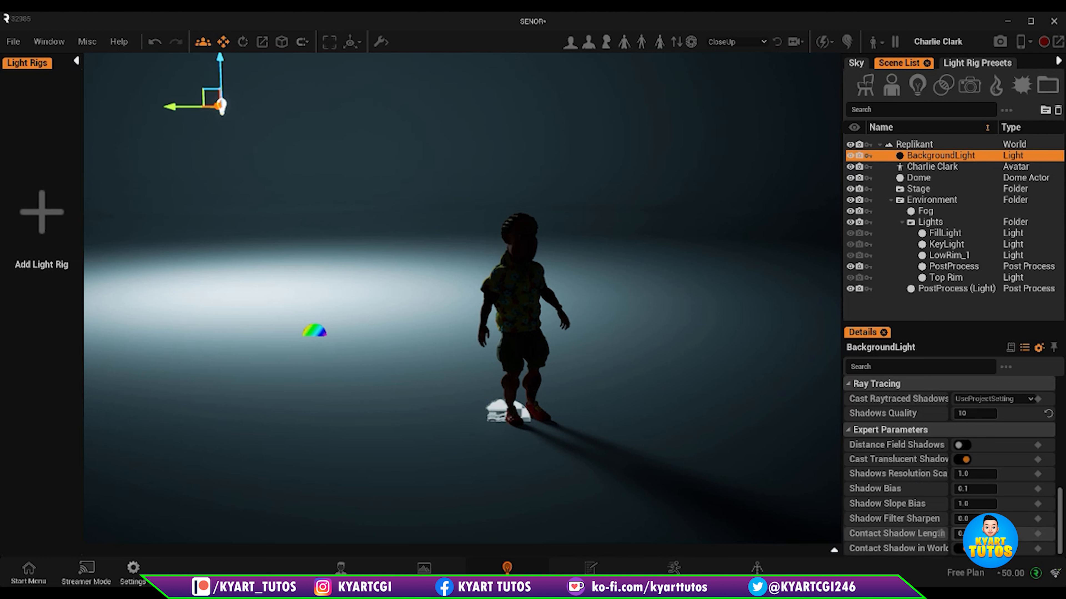
# Try a higher Contact Shadow Length for the BackgroundLight, and review its Misc and Lighting Channels settings.
pyautogui.moveTo(963, 536); pyautogui.dragTo(986, 534)
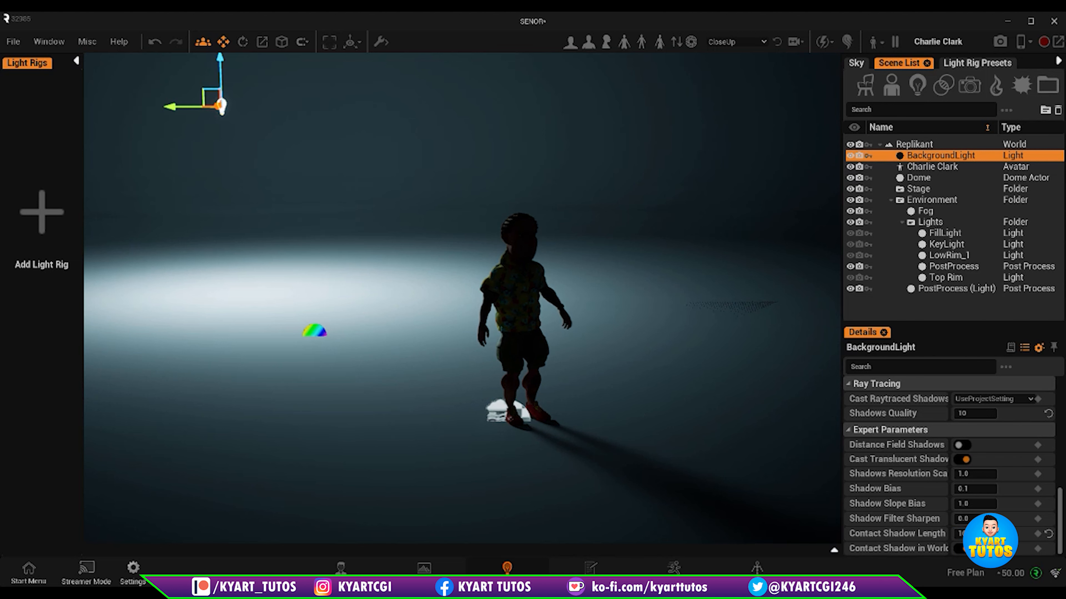
pyautogui.moveTo(1061, 526); pyautogui.dragTo(1062, 415)
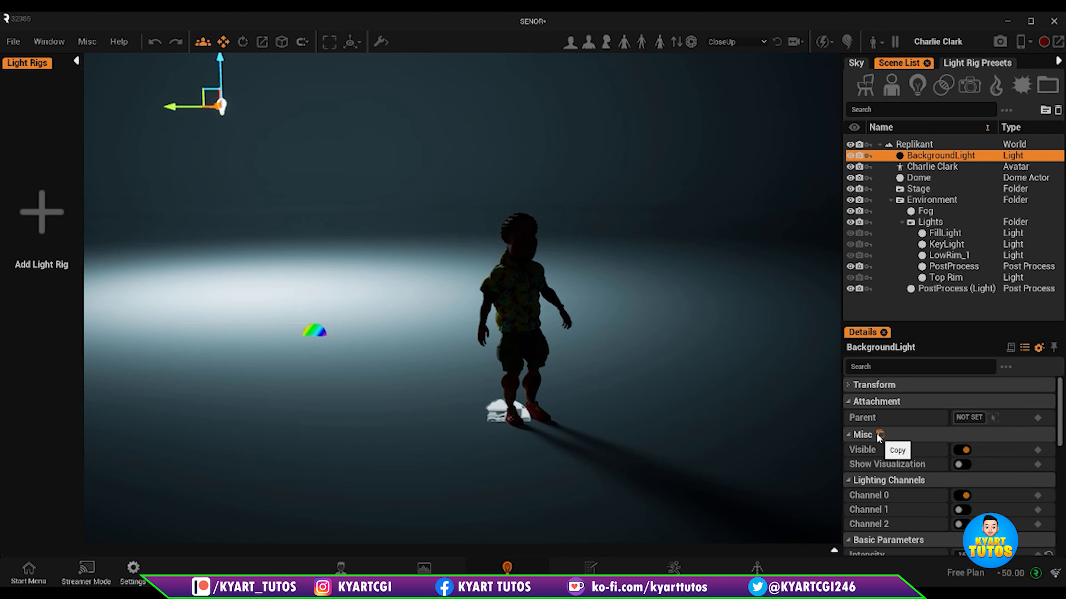
pyautogui.scroll(-2, 873, 486)
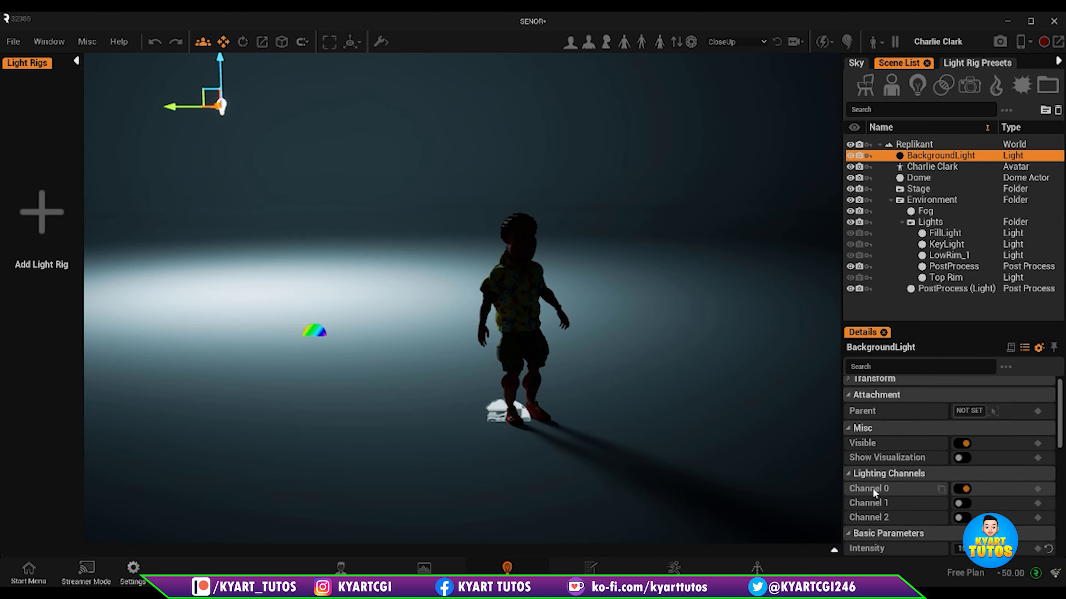
pyautogui.scroll(-1, 873, 488)
pyautogui.scroll(3, 872, 488)
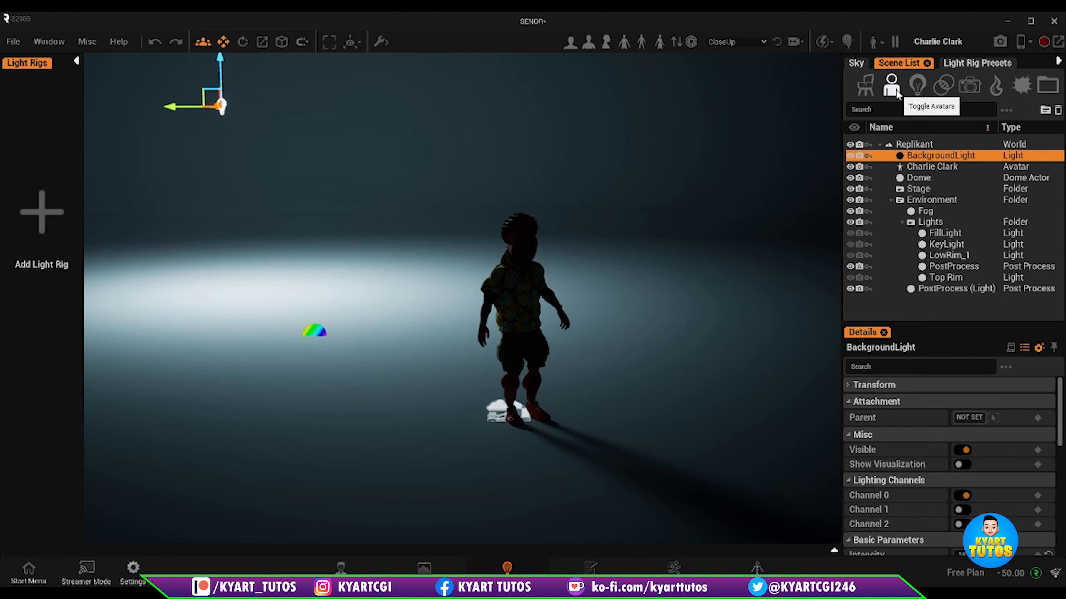
# Filter the Scene List to show only lights, and hide the BackgroundLight in the viewport.
pyautogui.click(916, 89)
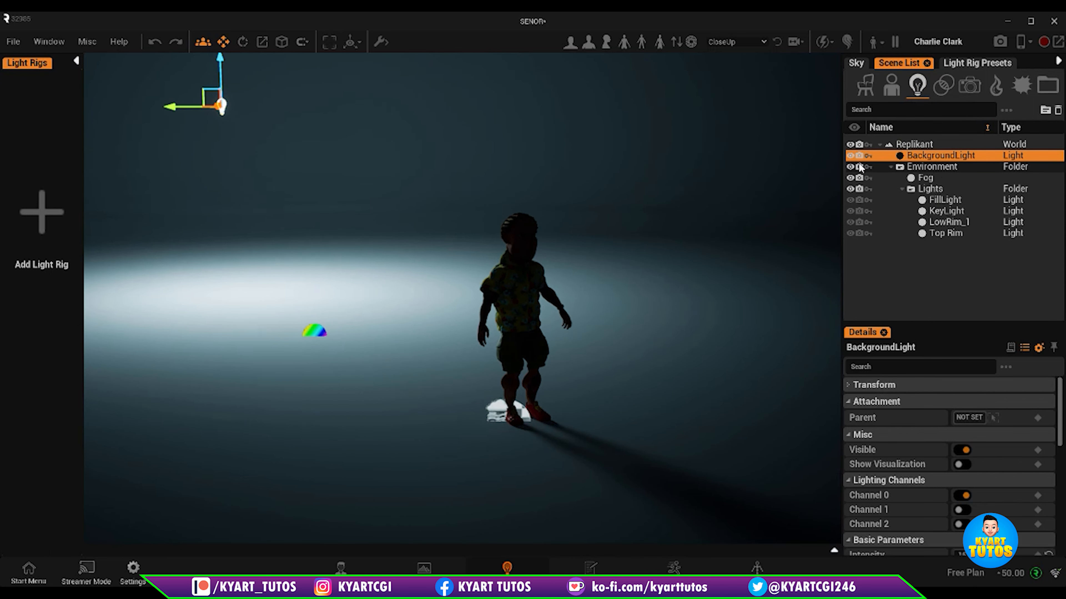
pyautogui.click(850, 156)
pyautogui.click(850, 156)
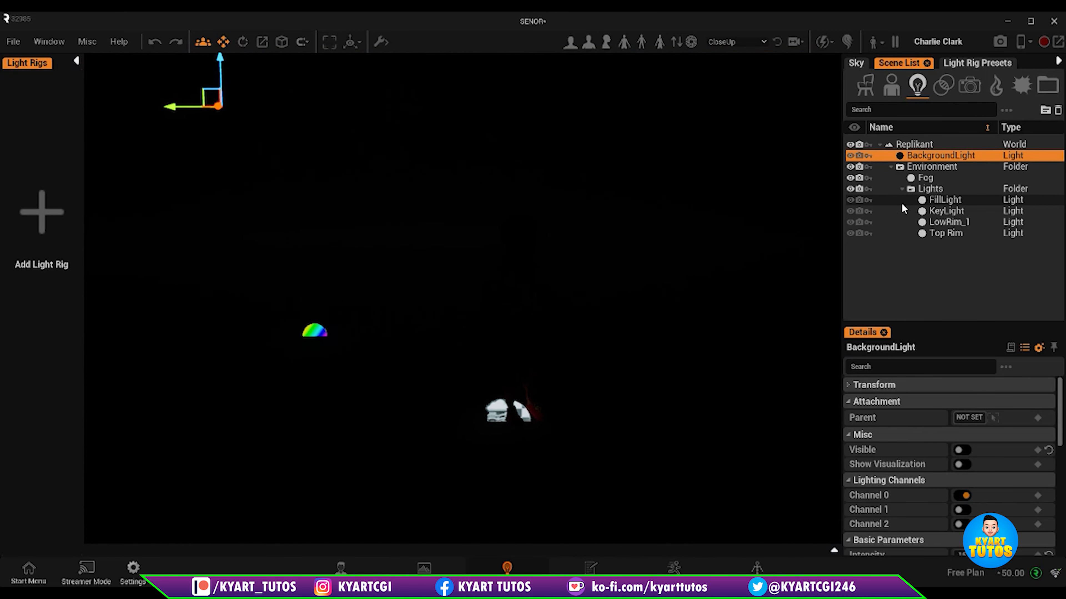
# Show the FillLight in the viewport and select it to check its placement around the character.
pyautogui.click(850, 201)
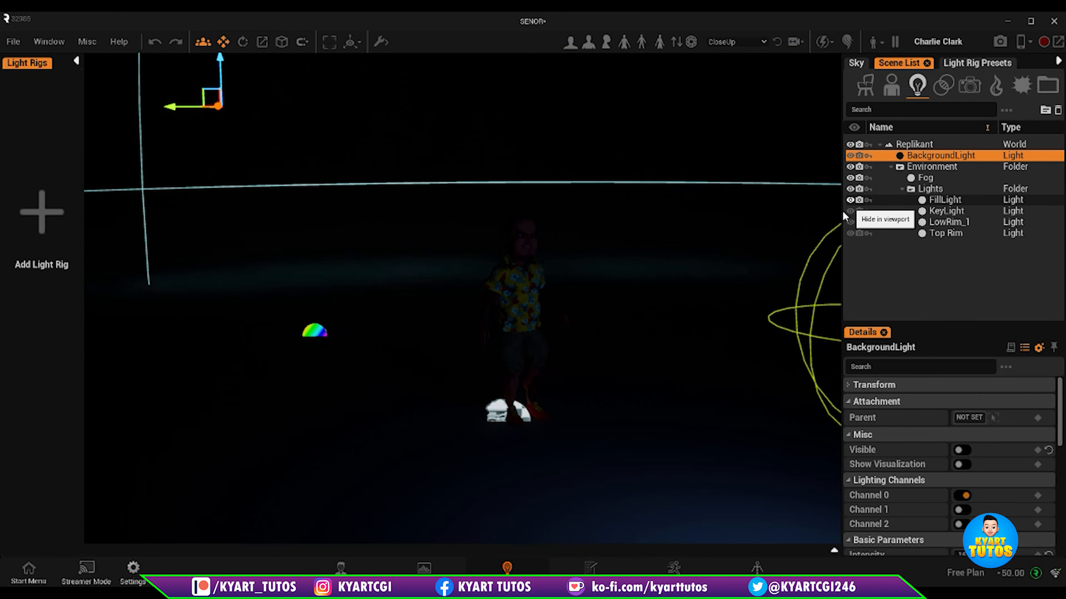
pyautogui.scroll(-5, 682, 288)
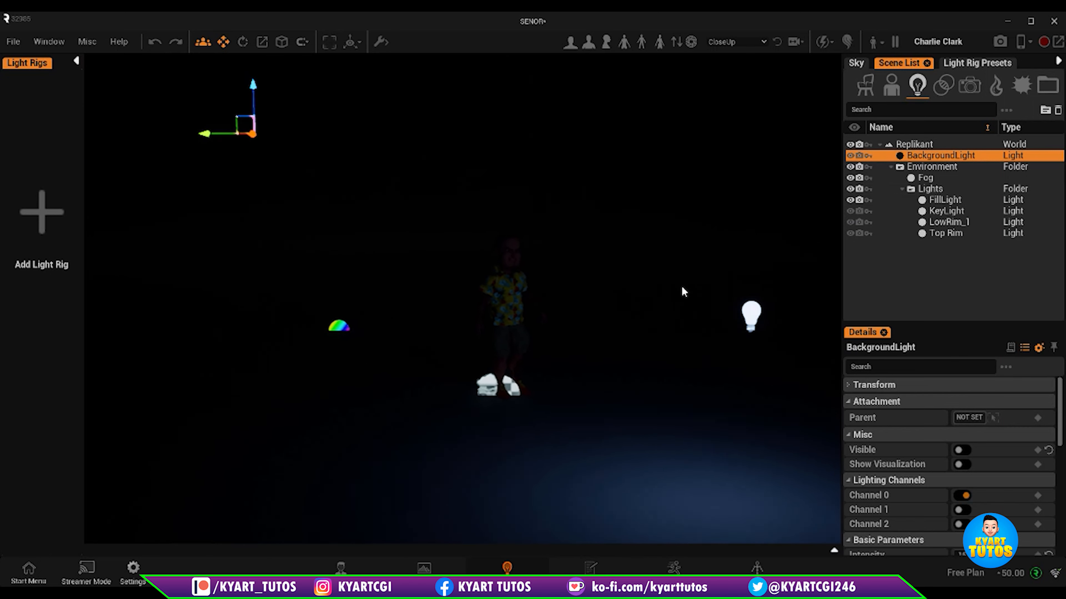
pyautogui.click(720, 317)
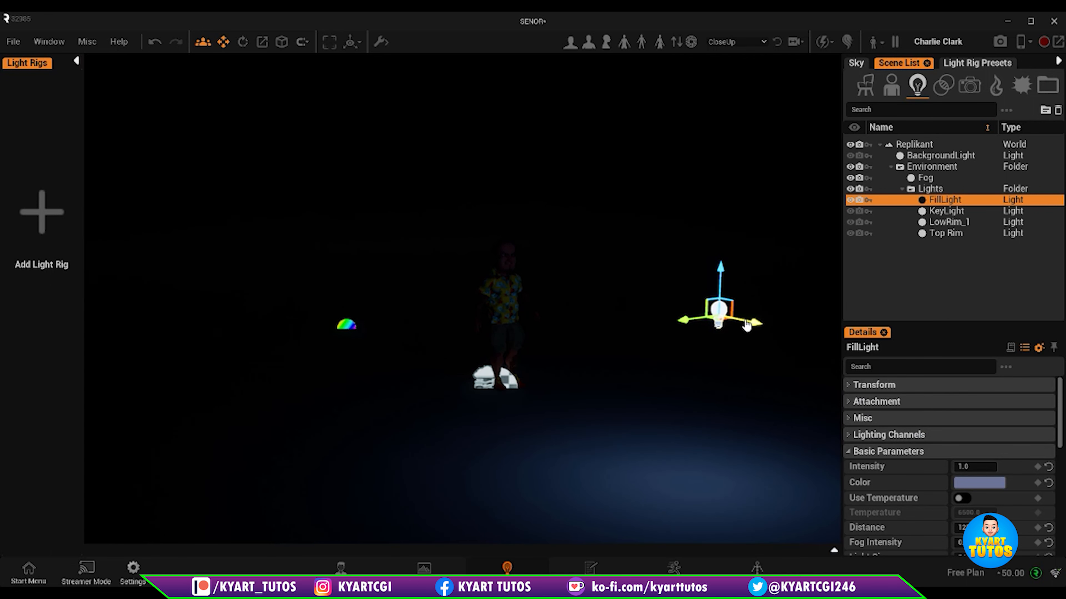
# Hide the FillLight, show the KeyLight in its place, and select the KeyLight.
pyautogui.click(849, 201)
pyautogui.click(849, 212)
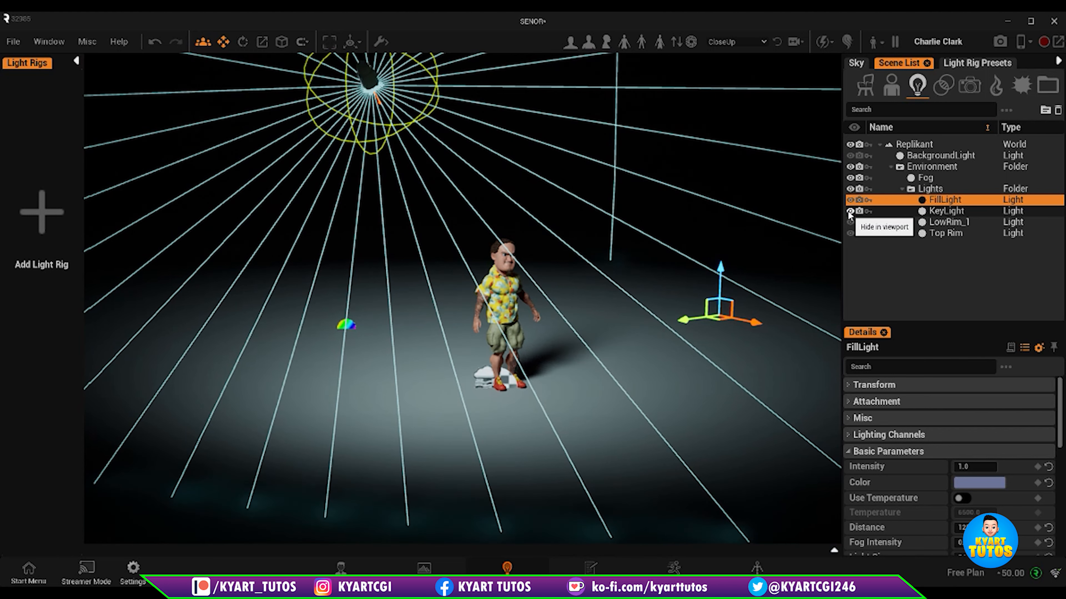
pyautogui.click(938, 210)
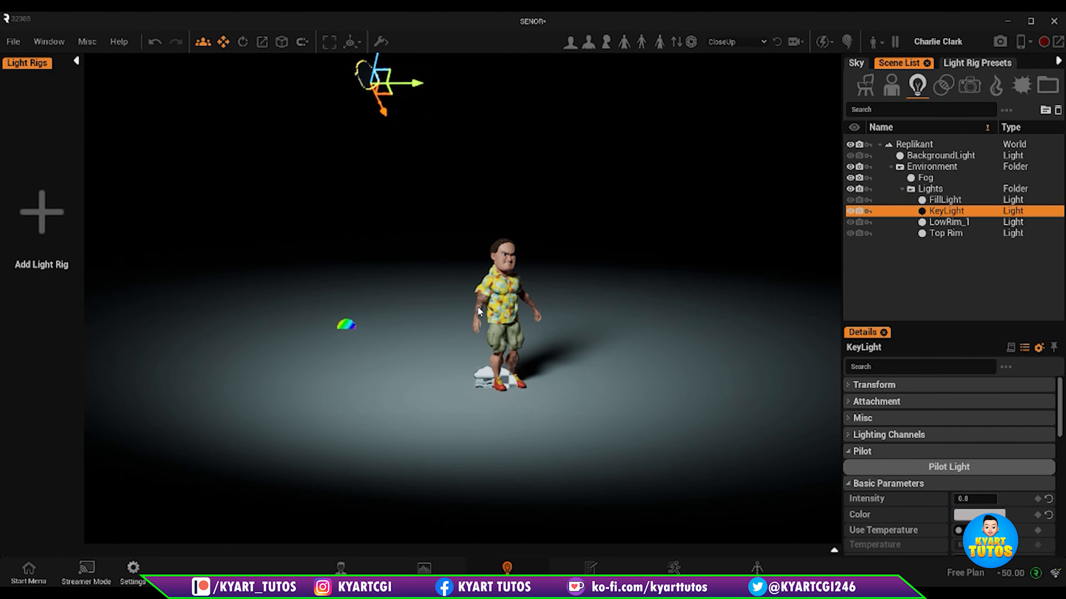
# Examine from several angles where the KeyLight sits and how it lights the character and floor.
pyautogui.keyDown('alt'); pyautogui.moveTo(418, 150); pyautogui.dragTo(350, 138); pyautogui.keyUp('alt')
pyautogui.keyDown('alt'); pyautogui.moveTo(224, 166); pyautogui.dragTo(363, 199); pyautogui.keyUp('alt')
pyautogui.keyDown('alt'); pyautogui.moveTo(632, 255); pyautogui.dragTo(696, 255); pyautogui.keyUp('alt')
pyautogui.keyDown('alt'); pyautogui.moveTo(620, 256); pyautogui.dragTo(691, 332); pyautogui.keyUp('alt')
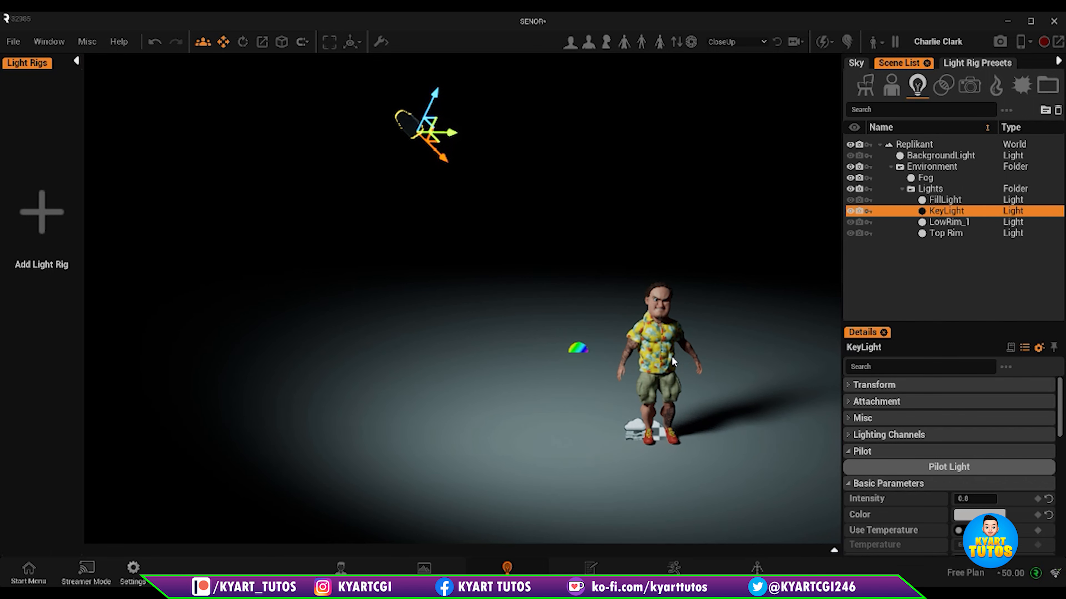
pyautogui.moveTo(520, 237); pyautogui.dragTo(435, 235, button='right')
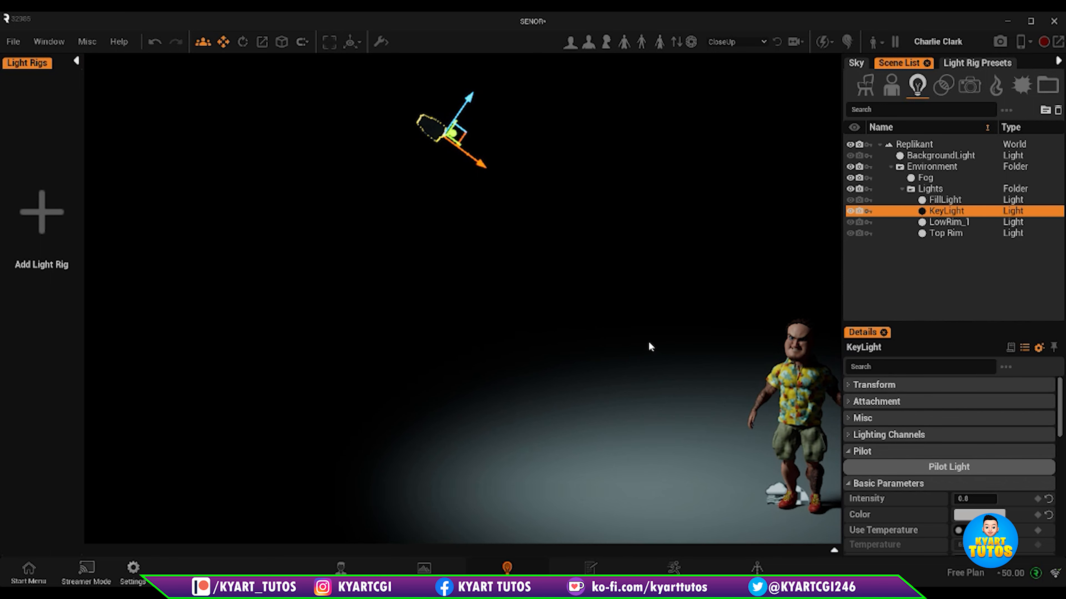
pyautogui.moveTo(562, 229); pyautogui.dragTo(625, 242, button='right')
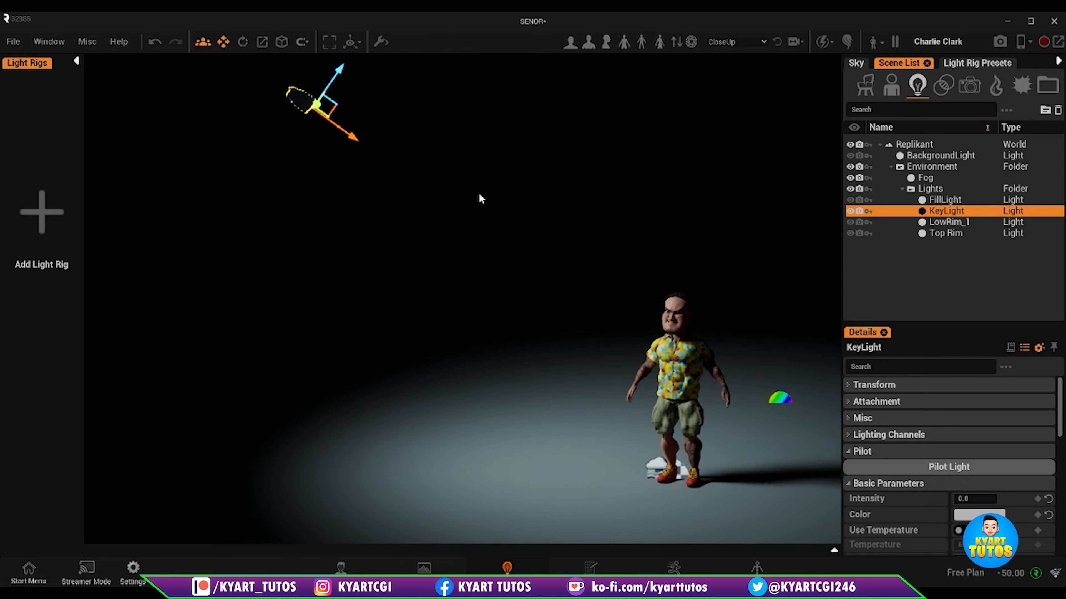
pyautogui.moveTo(549, 385); pyautogui.dragTo(414, 222, button='right')
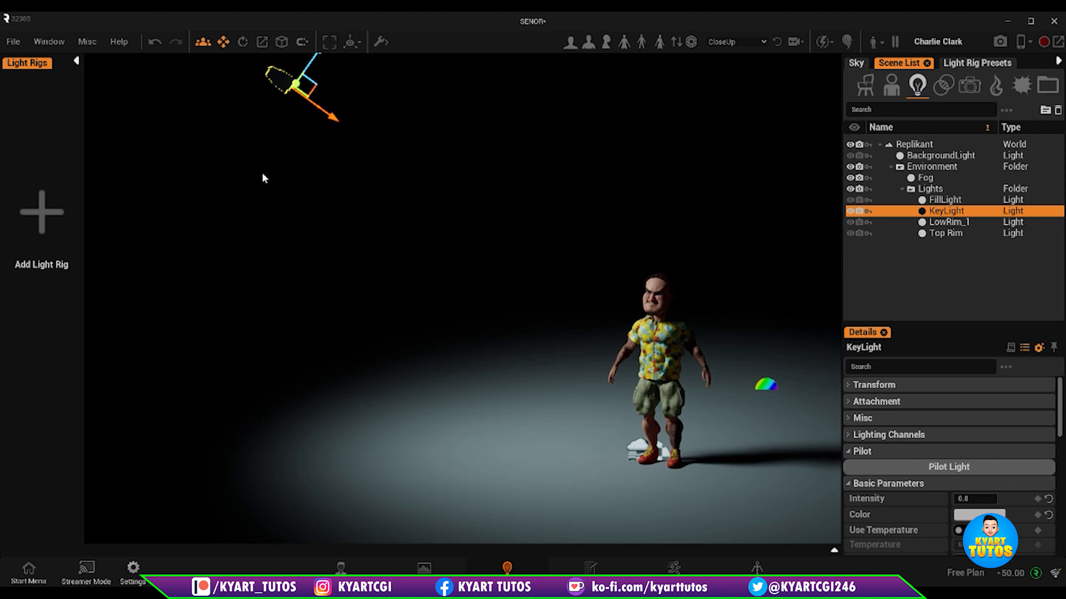
pyautogui.scroll(-3, 660, 440)
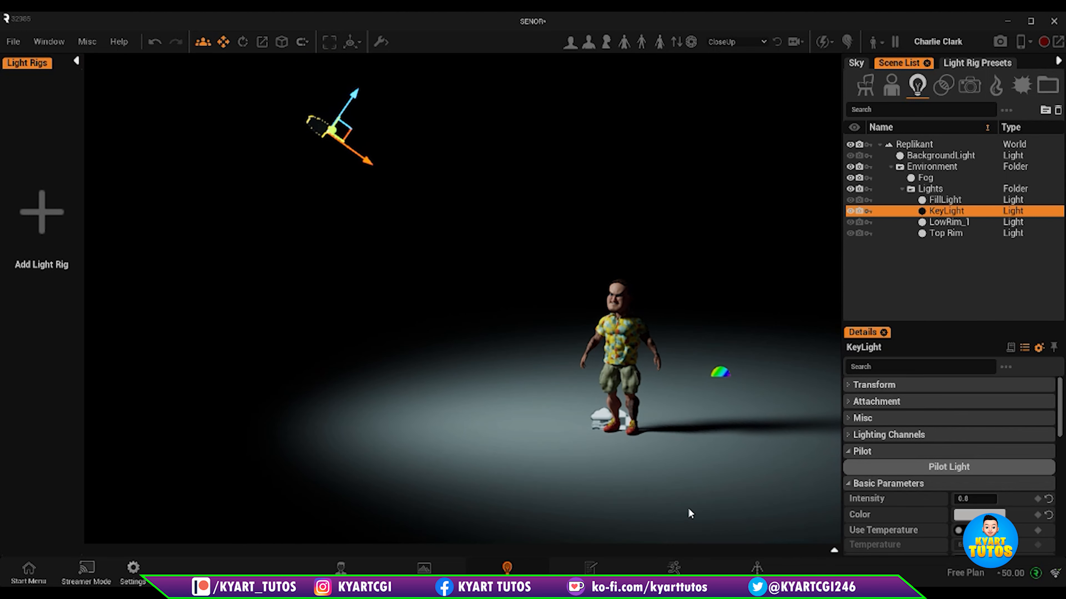
pyautogui.scroll(1, 551, 329)
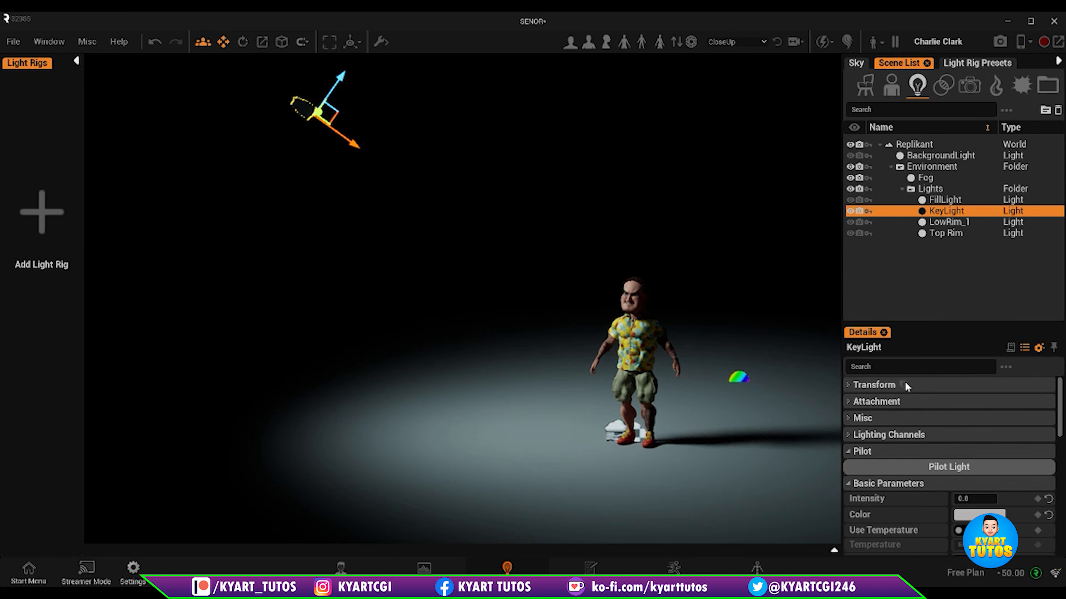
# Look through the KeyLight's Transform, Attachment and Misc settings, collapsing each section again.
pyautogui.click(861, 382)
pyautogui.click(861, 381)
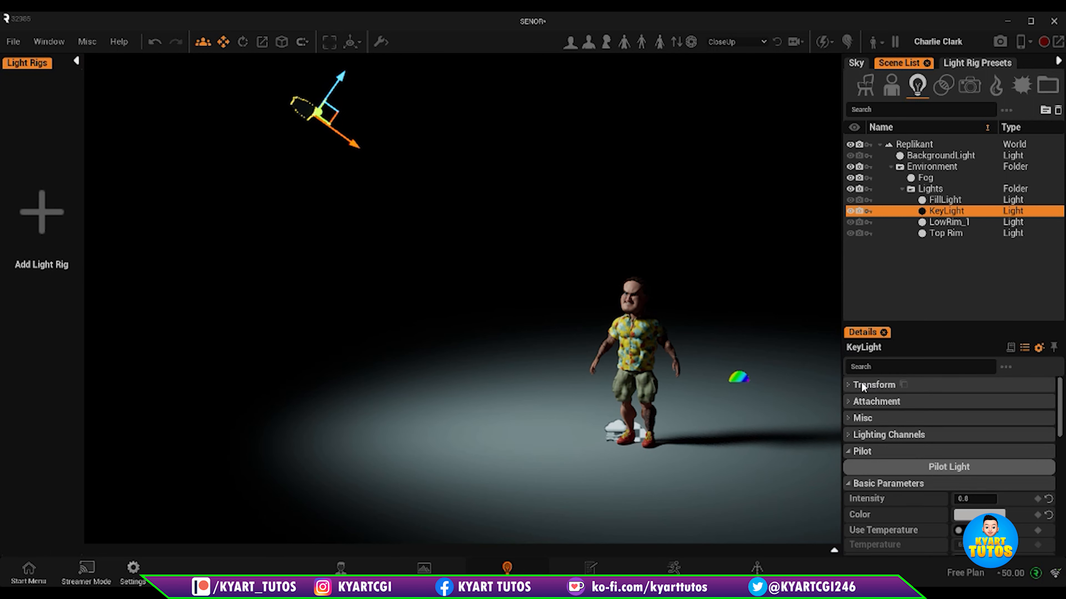
pyautogui.click(860, 402)
pyautogui.click(860, 402)
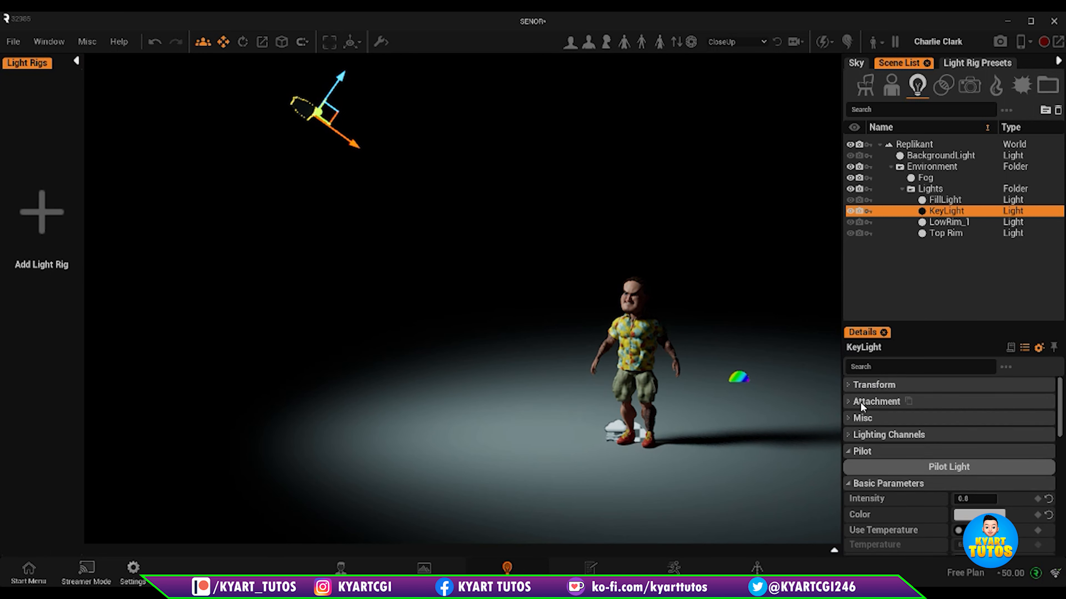
pyautogui.click(861, 418)
pyautogui.click(861, 419)
# Test the KeyLight's lighting Channel 0 by switching it off and back on.
pyautogui.click(864, 434)
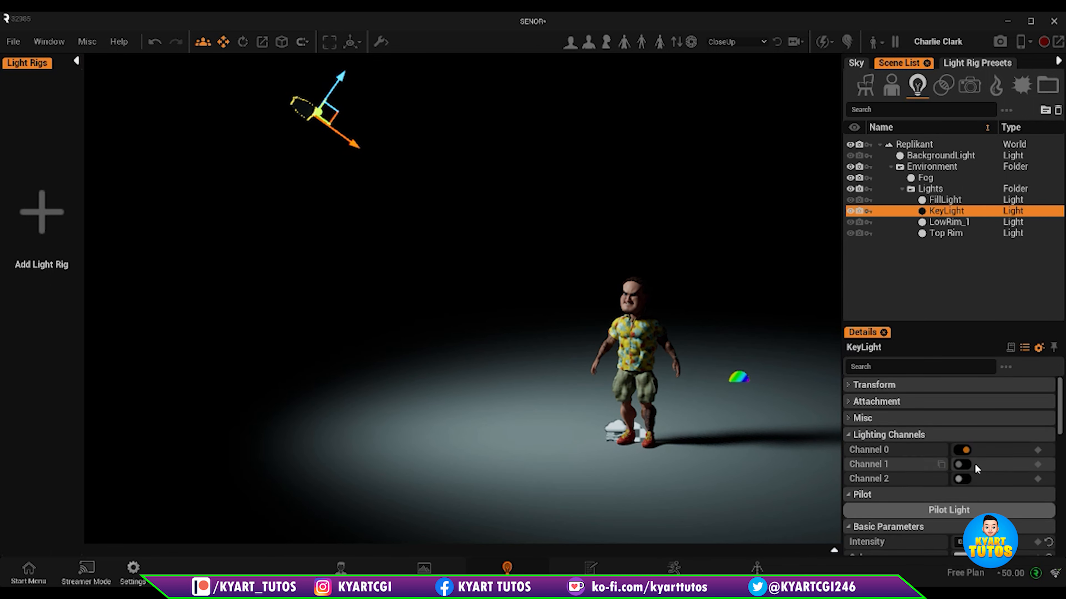
pyautogui.click(962, 451)
pyautogui.click(962, 451)
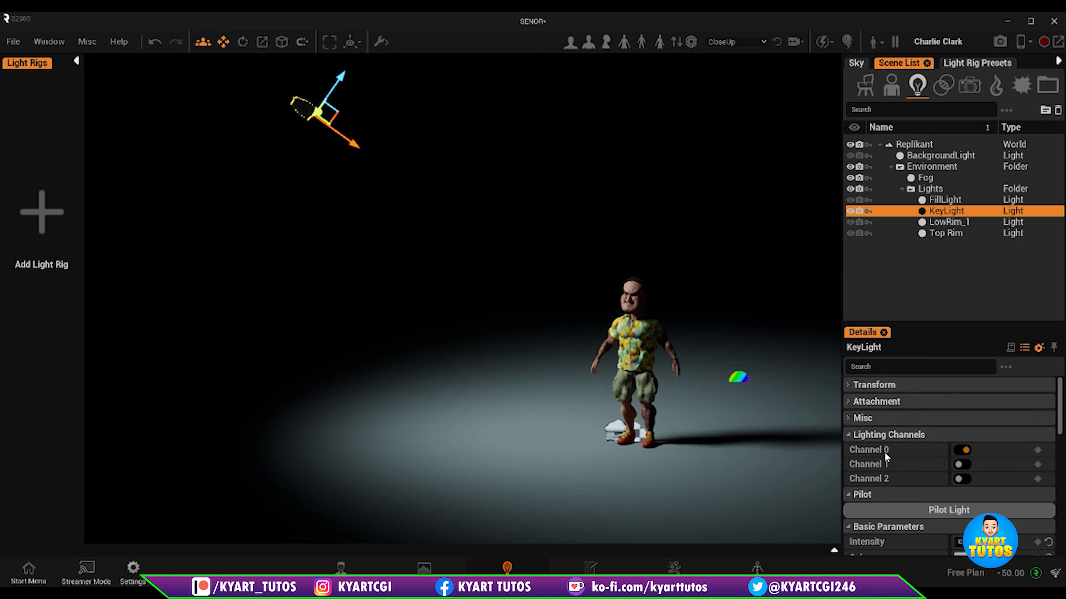
# Pilot the KeyLight to a lower viewpoint facing the character, update its placement, and undo the move.
pyautogui.scroll(-2, 887, 454)
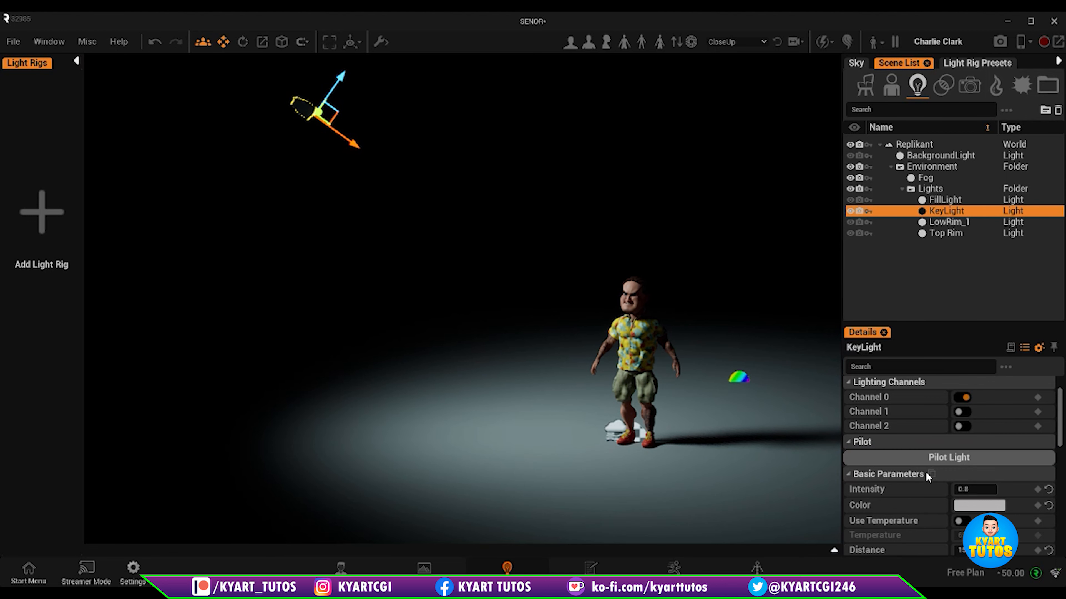
pyautogui.click(942, 461)
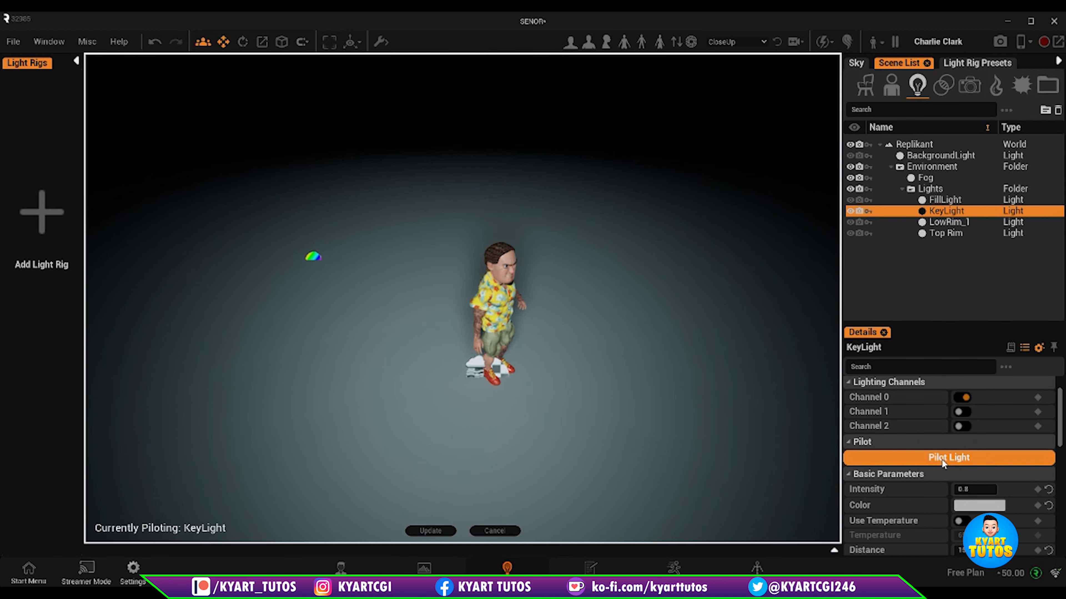
pyautogui.moveTo(419, 312); pyautogui.dragTo(613, 252, button='right')
pyautogui.moveTo(502, 273)
pyautogui.mouseDown(button='right')
pyautogui.moveTo(453, 261)
pyautogui.moveTo(432, 285)
pyautogui.moveTo(503, 279)
pyautogui.mouseUp(button='right')
pyautogui.moveTo(364, 296); pyautogui.dragTo(419, 185, button='right')
pyautogui.moveTo(437, 410); pyautogui.dragTo(421, 453, button='right')
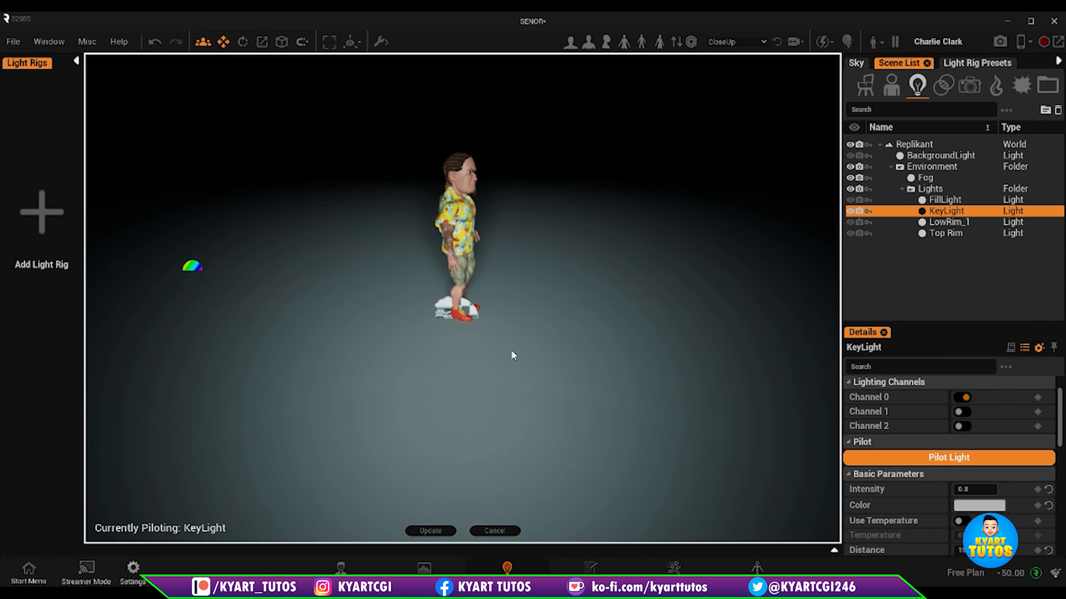
pyautogui.moveTo(531, 354); pyautogui.dragTo(548, 277, button='right')
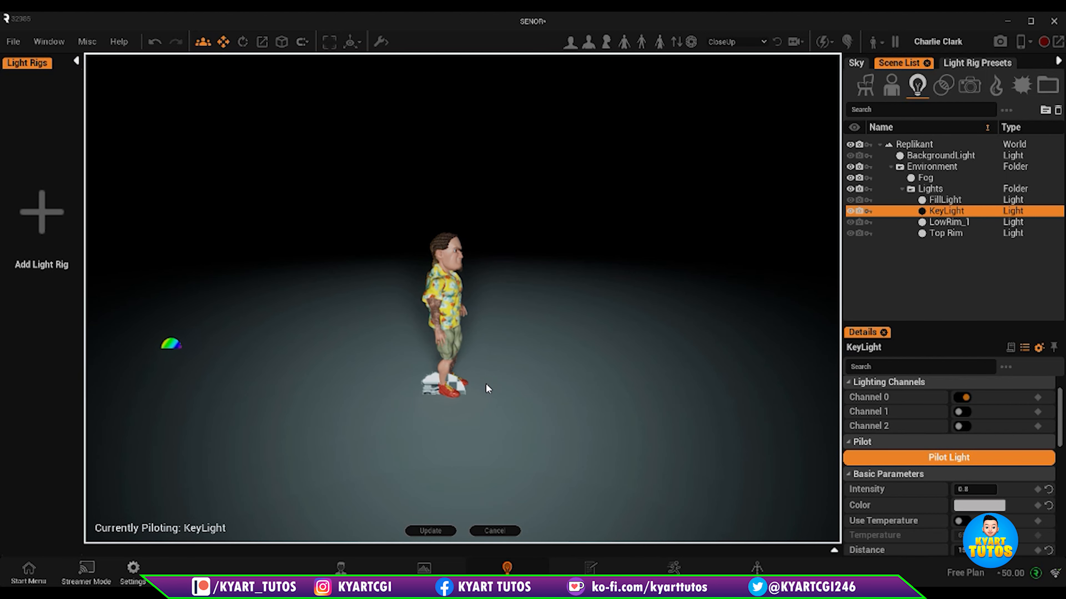
pyautogui.click(439, 530)
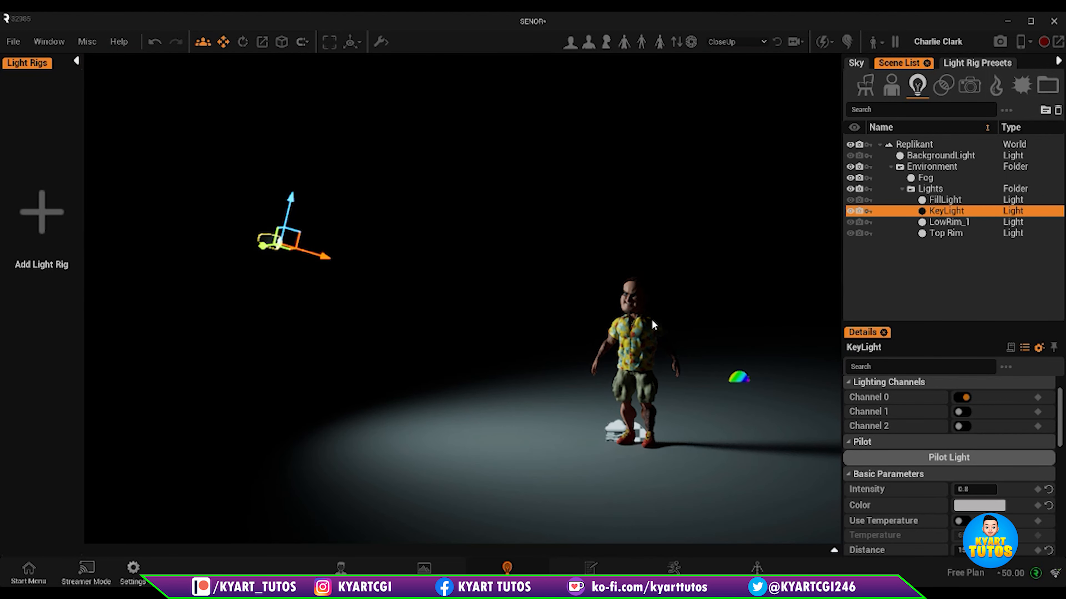
pyautogui.hotkey('ctrl', 'z')
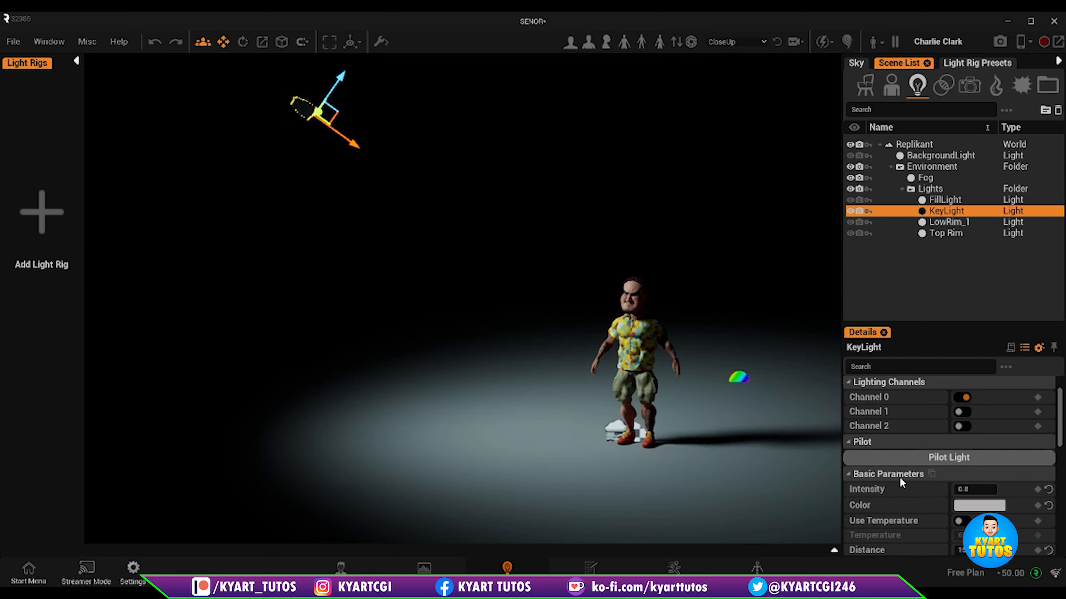
# Set the KeyLight's Fog Intensity to 5.8 and its Spot Size to 128 in the Basic Parameters.
pyautogui.scroll(-2, 917, 469)
pyautogui.scroll(-2, 916, 469)
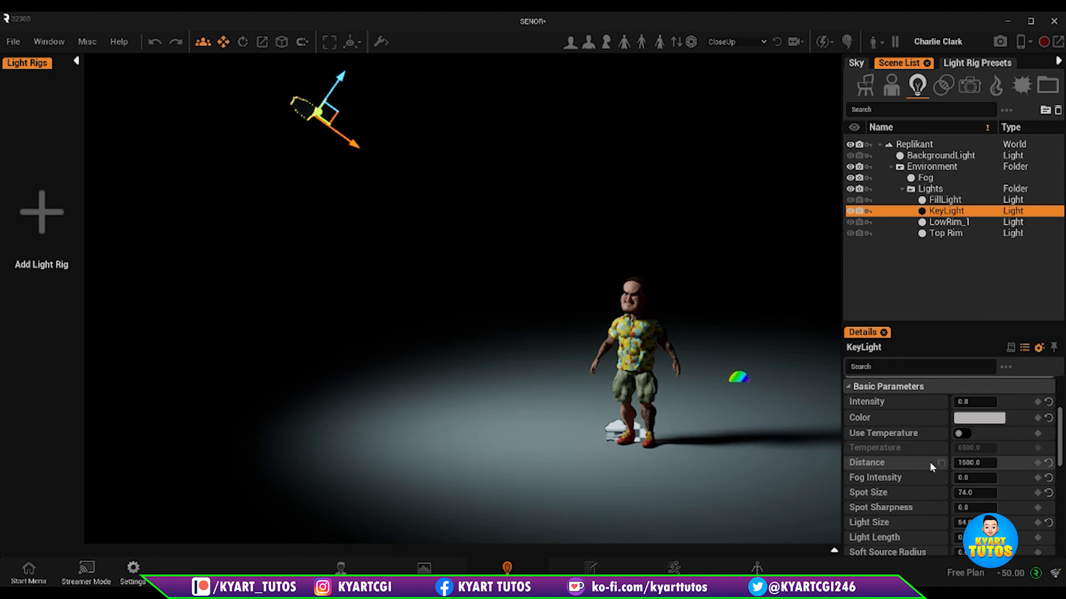
pyautogui.scroll(-1, 931, 461)
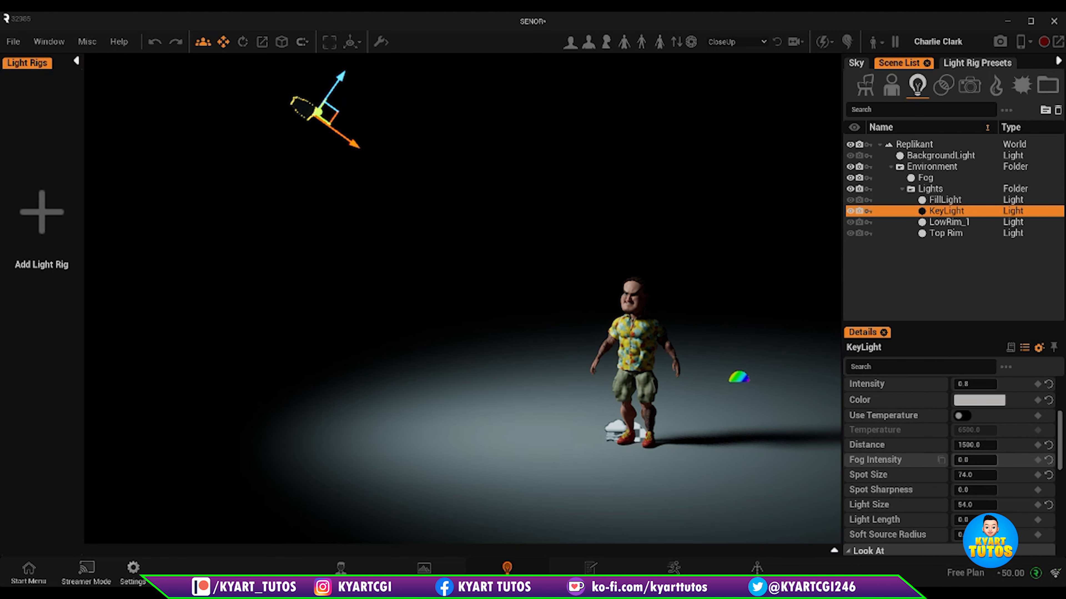
pyautogui.moveTo(974, 460)
pyautogui.mouseDown()
pyautogui.moveTo(1028, 460)
pyautogui.moveTo(988, 460)
pyautogui.mouseUp()
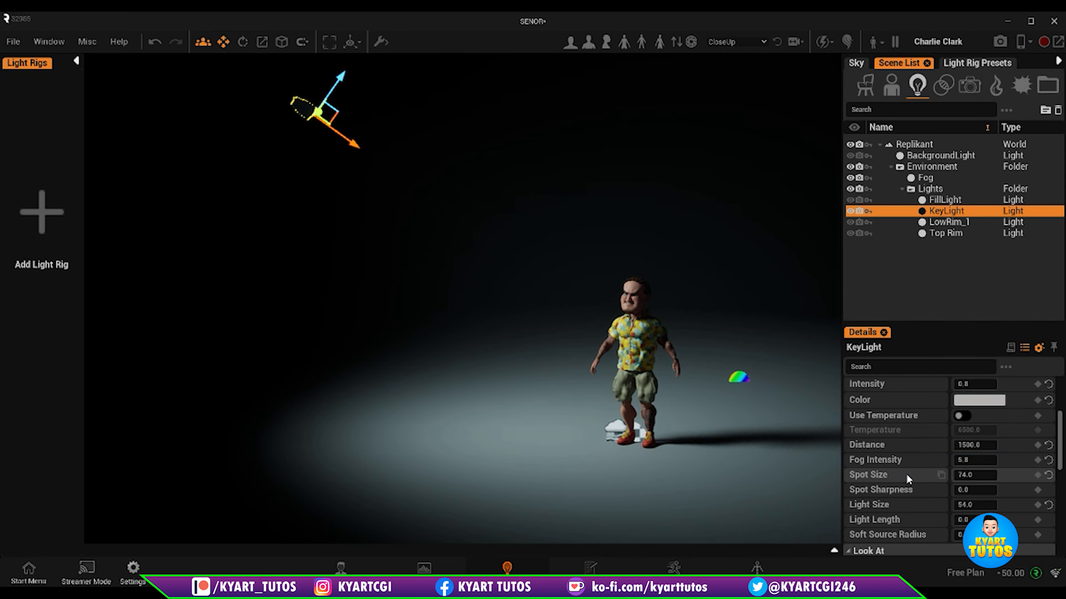
pyautogui.moveTo(965, 475); pyautogui.dragTo(991, 475)
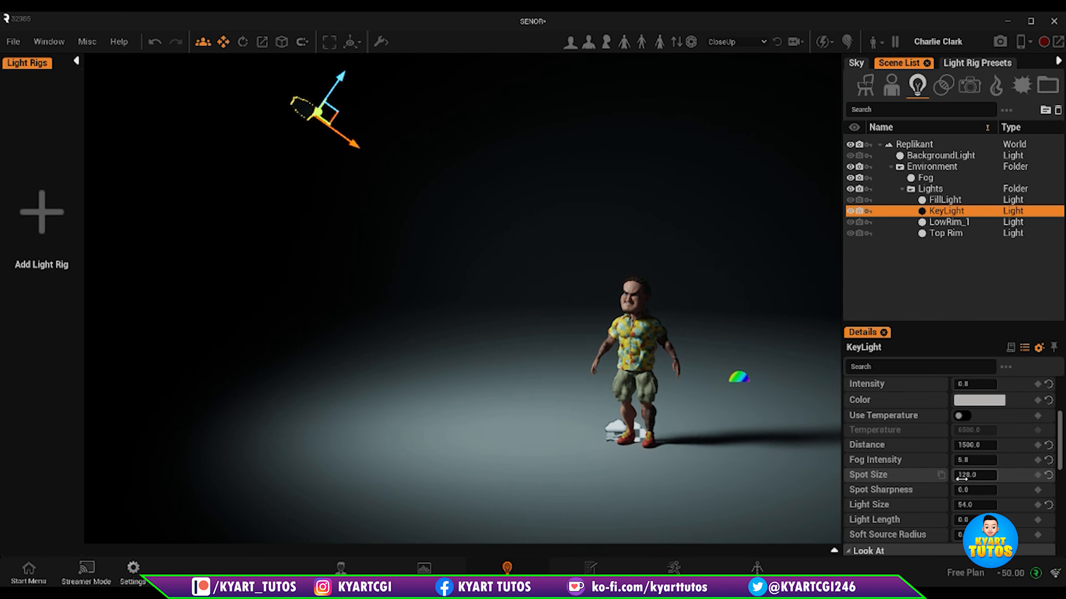
# Try out the KeyLight's Spot Sharpness and set its Light Size to 130.
pyautogui.moveTo(975, 490); pyautogui.dragTo(1025, 490)
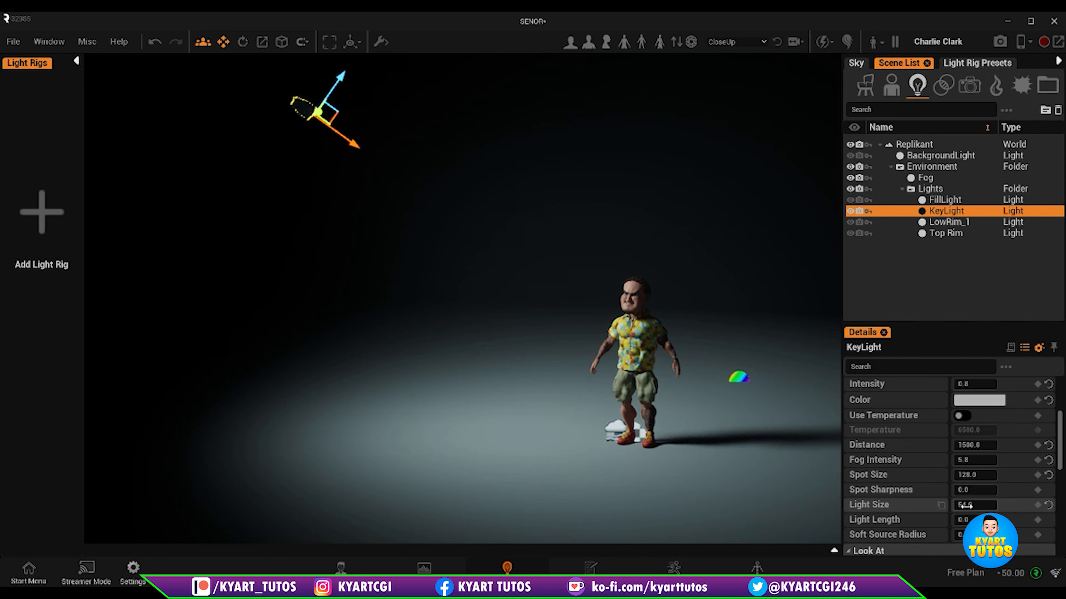
pyautogui.moveTo(975, 504); pyautogui.dragTo(1017, 505)
pyautogui.scroll(-1, 960, 509)
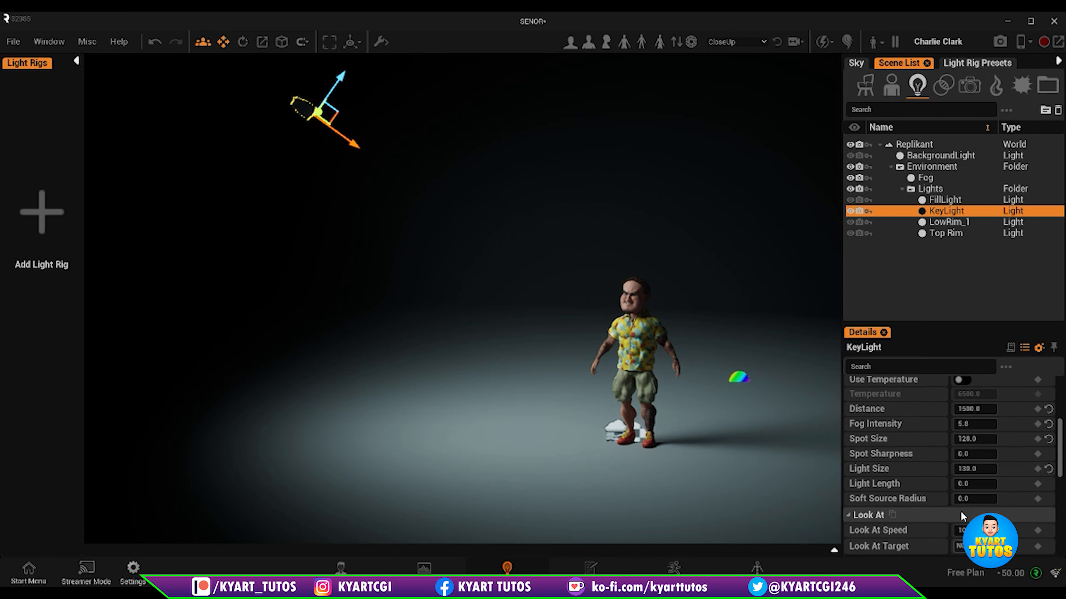
pyautogui.scroll(-1, 961, 513)
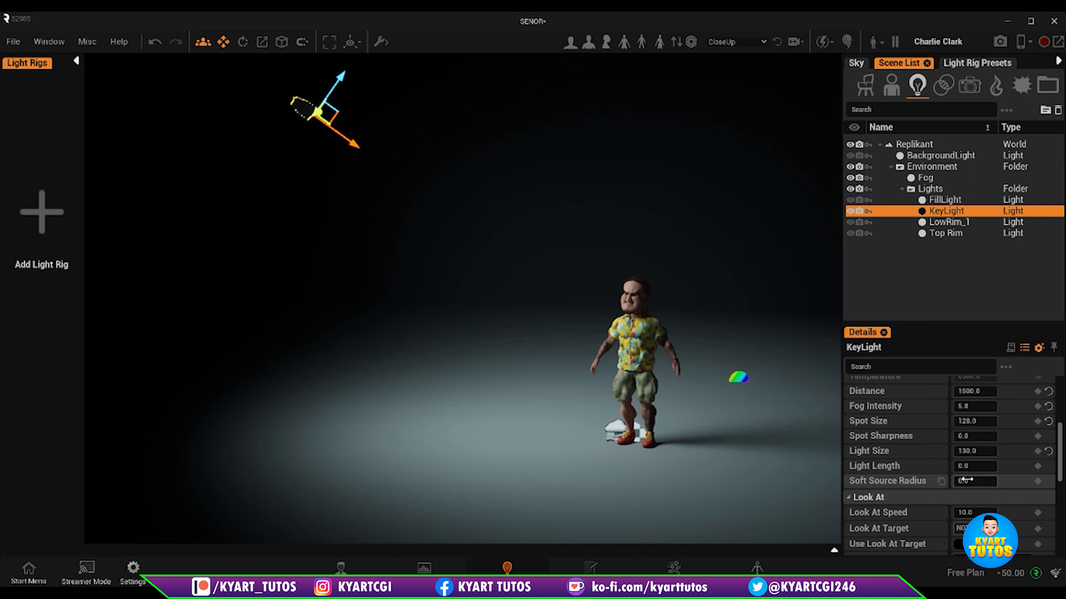
# Turn on Show Visualization in the KeyLight's Misc settings to display its range and cone guides.
pyautogui.scroll(12, 964, 480)
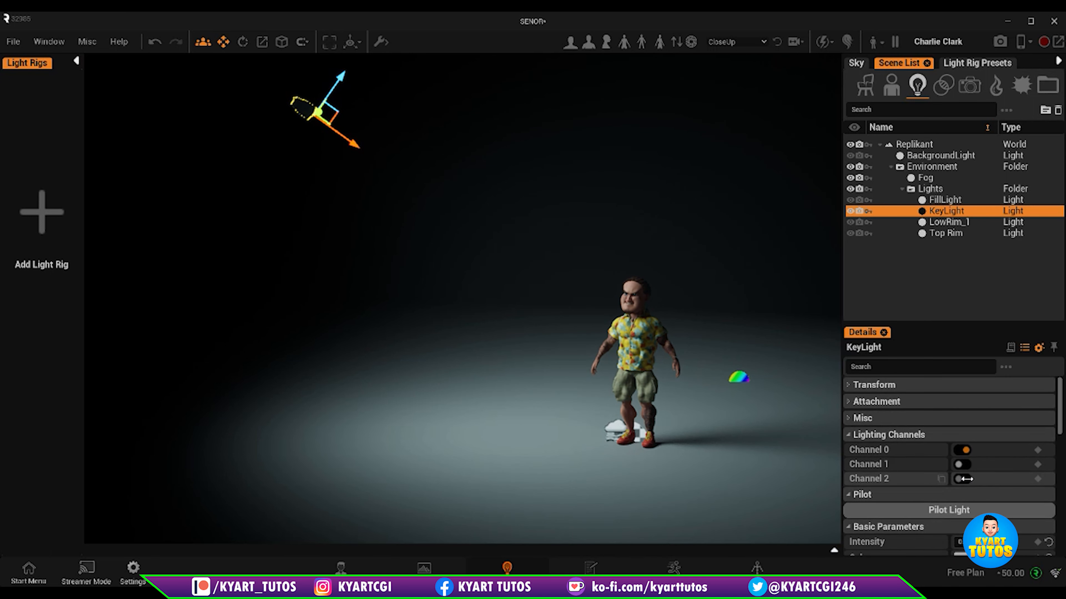
pyautogui.click(854, 406)
pyautogui.click(854, 407)
pyautogui.click(849, 420)
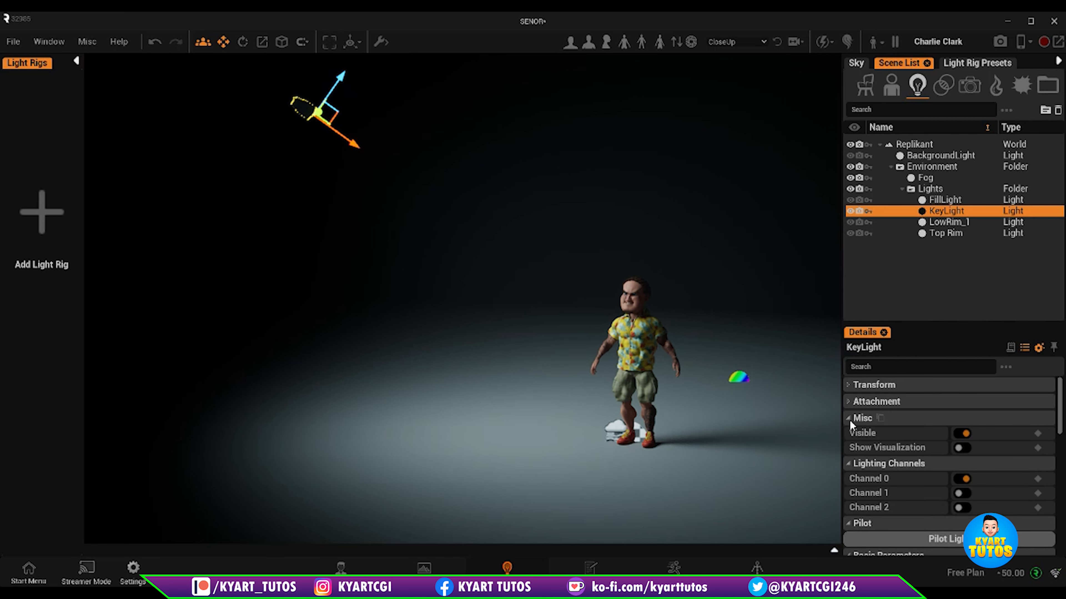
pyautogui.click(961, 448)
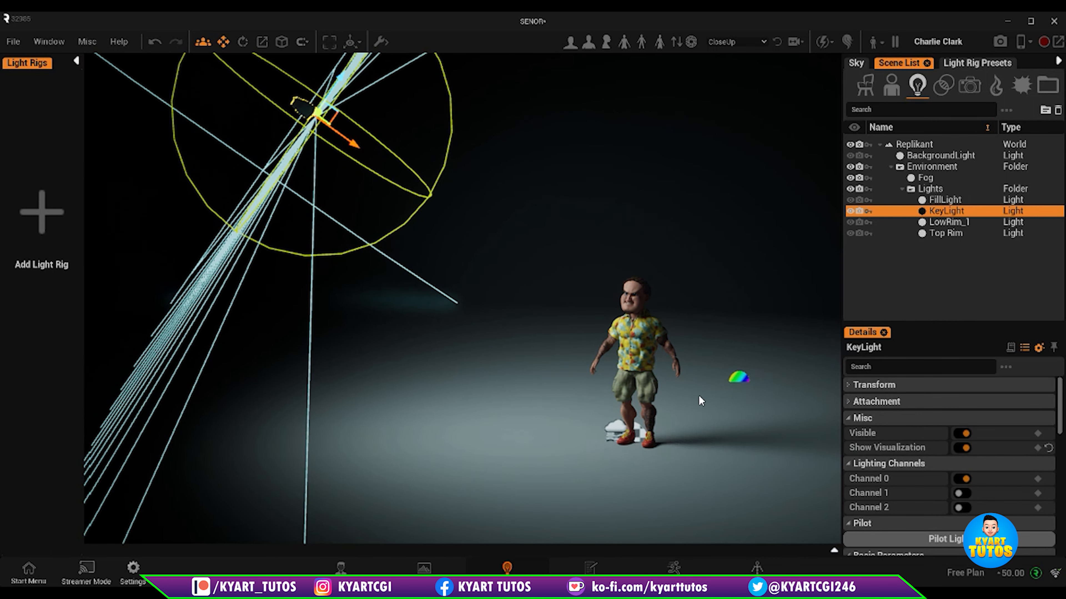
pyautogui.scroll(-3, 619, 372)
pyautogui.scroll(2, 620, 372)
pyautogui.scroll(-3, 619, 372)
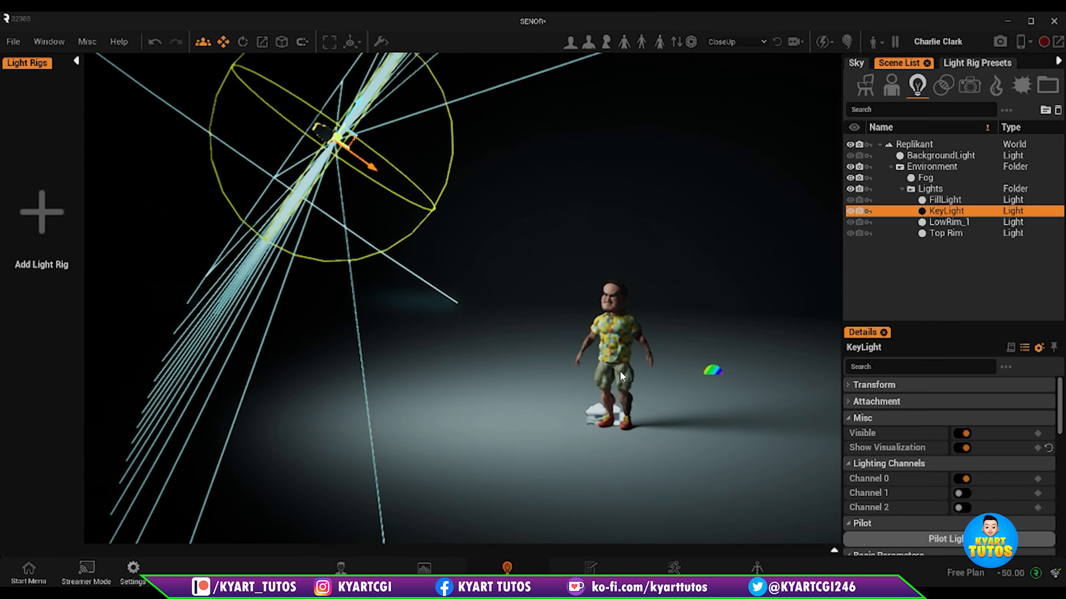
pyautogui.scroll(-5, 620, 371)
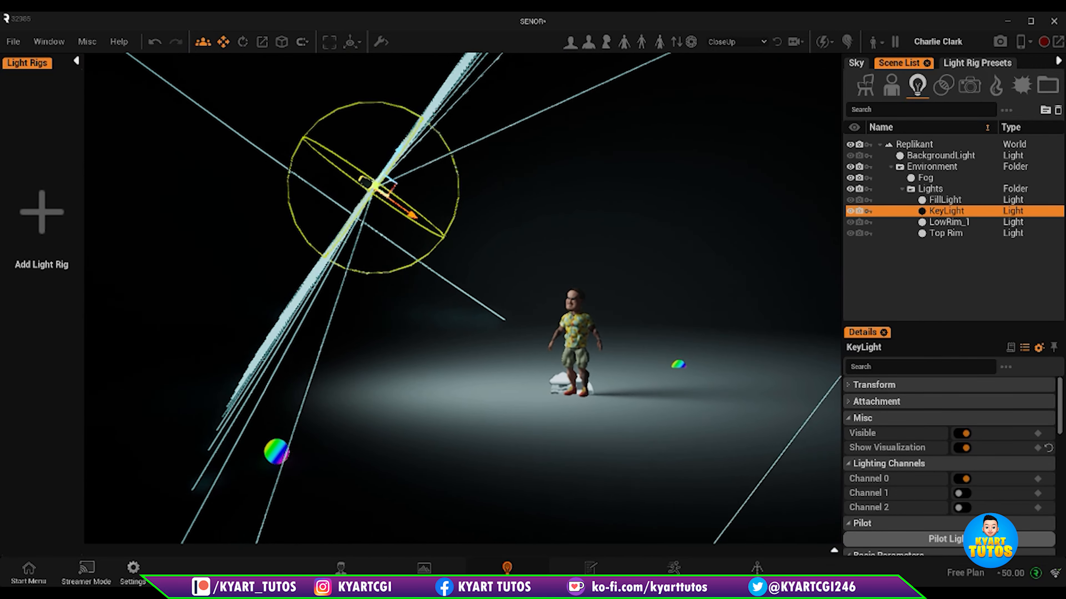
pyautogui.scroll(-3, 658, 423)
# Set the KeyLight's Light Size to 158 and try out its Soft Source Radius, undoing the trial changes.
pyautogui.scroll(-4, 935, 521)
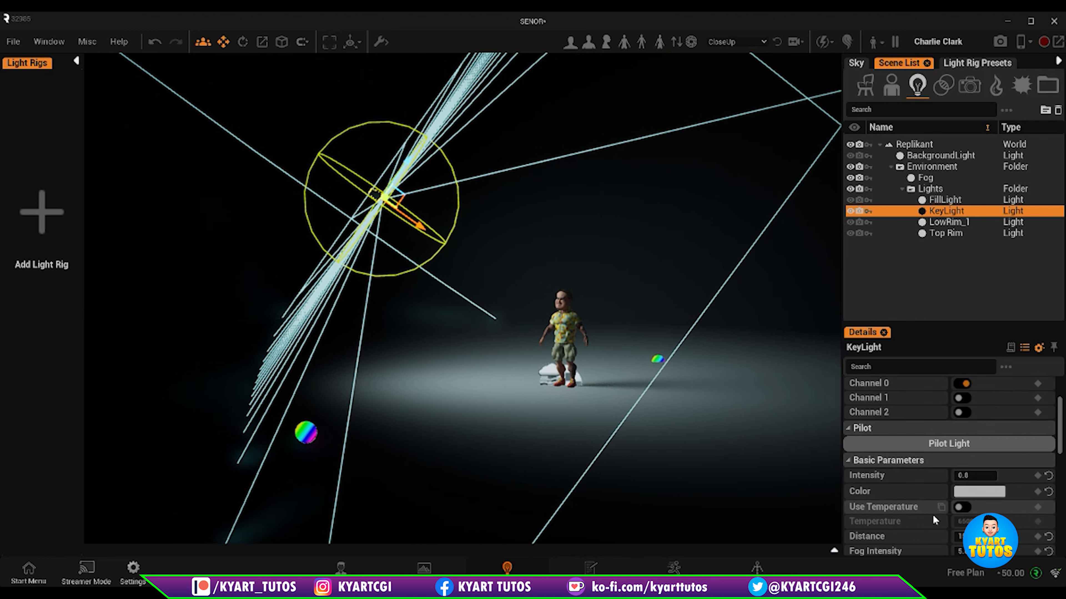
pyautogui.scroll(-4, 935, 521)
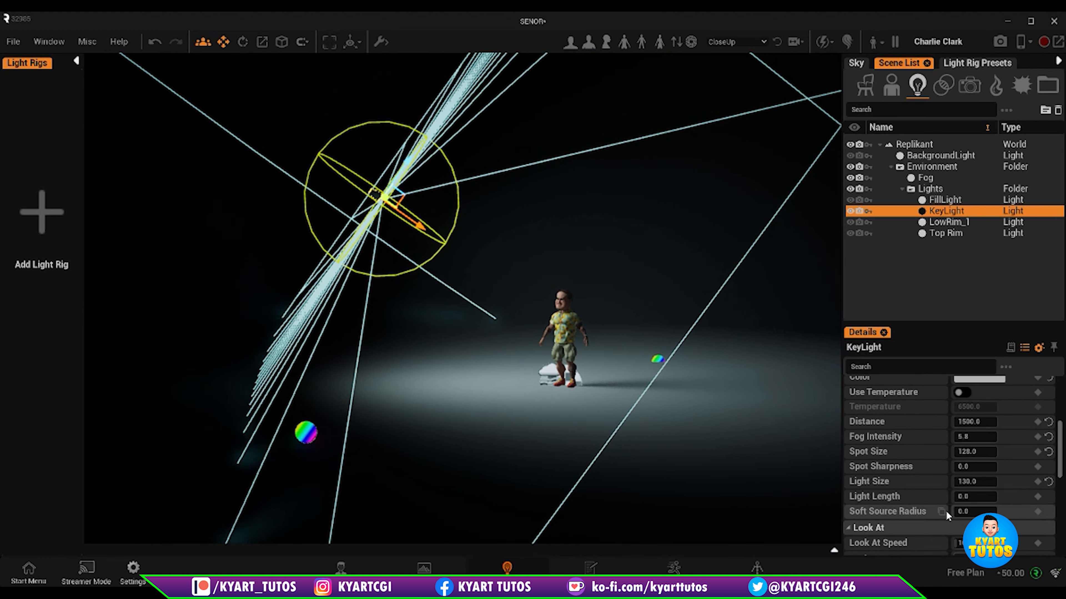
pyautogui.moveTo(968, 483)
pyautogui.mouseDown()
pyautogui.moveTo(997, 483)
pyautogui.moveTo(962, 497)
pyautogui.mouseUp()
pyautogui.hotkey('ctrl', 'z')
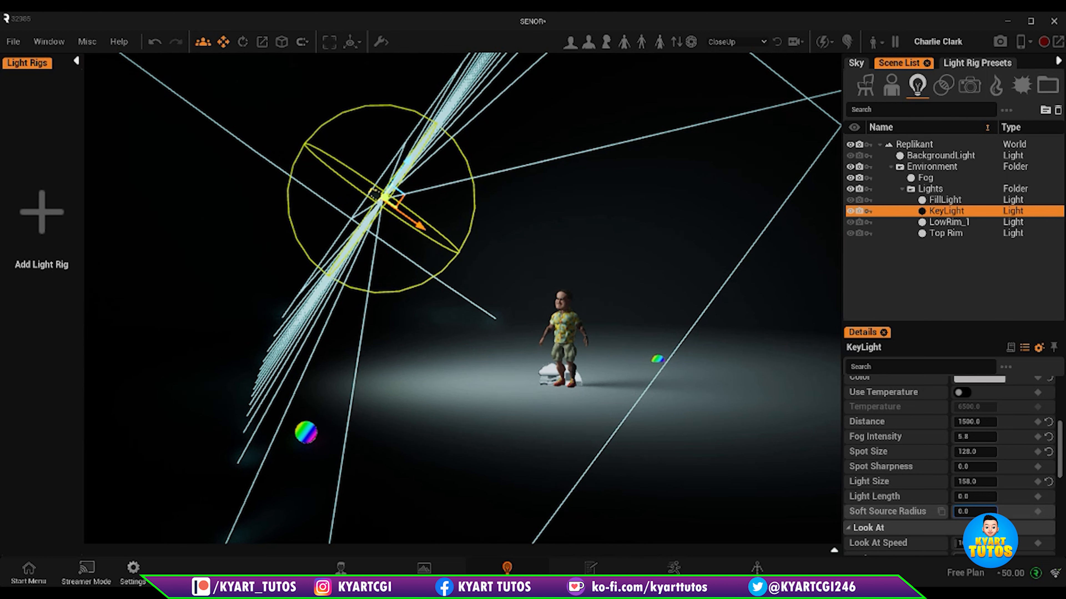
pyautogui.hotkey('ctrl', 'z')
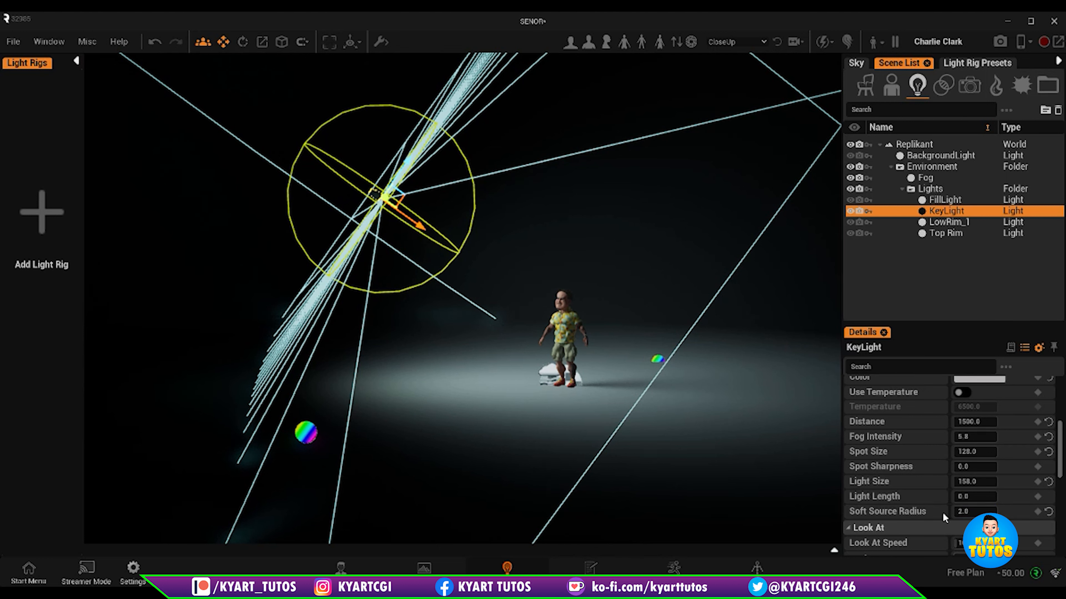
# Set the KeyLight's Distance to 1270 and test Spot Sharpness at 2.4, undoing the sharpness change.
pyautogui.scroll(2, 967, 453)
pyautogui.moveTo(969, 457)
pyautogui.mouseDown()
pyautogui.moveTo(929, 456)
pyautogui.moveTo(963, 456)
pyautogui.mouseUp()
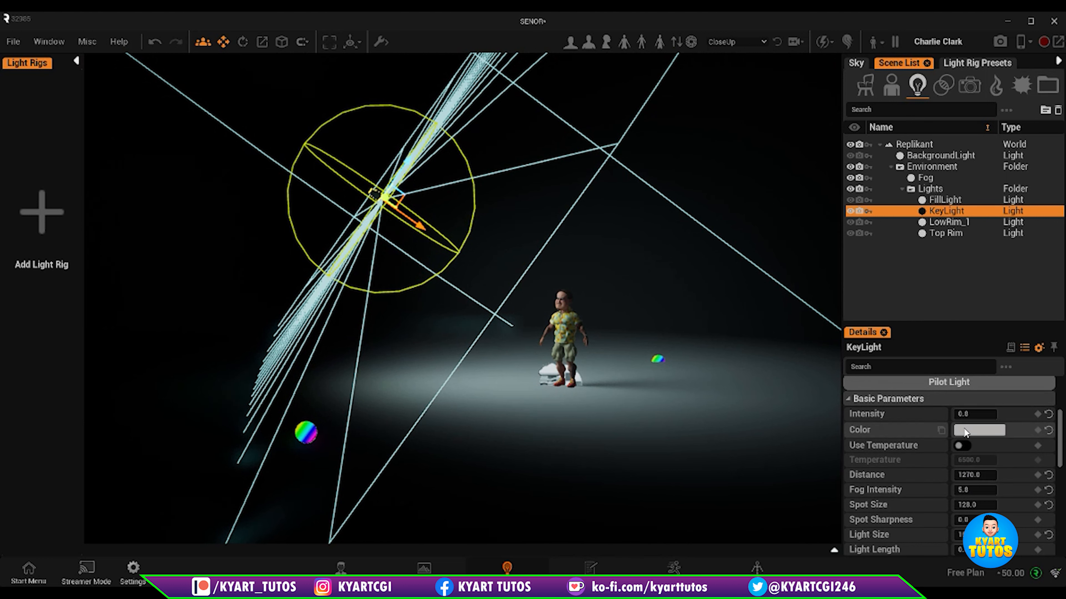
pyautogui.scroll(-3, 944, 493)
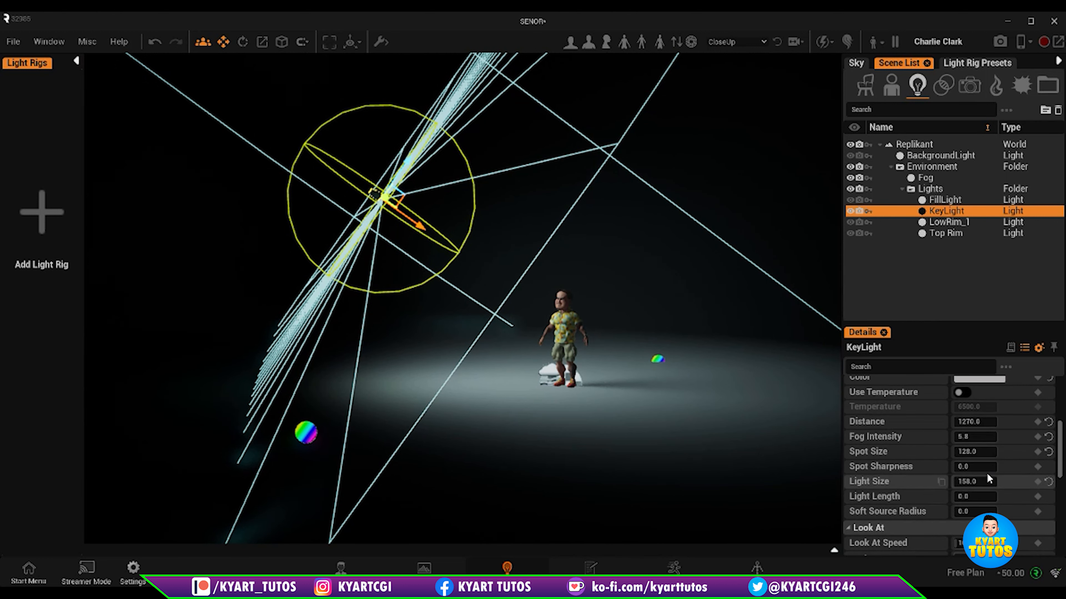
pyautogui.moveTo(961, 467)
pyautogui.mouseDown()
pyautogui.moveTo(993, 467)
pyautogui.moveTo(954, 467)
pyautogui.moveTo(973, 467)
pyautogui.mouseUp()
pyautogui.write('2.2')
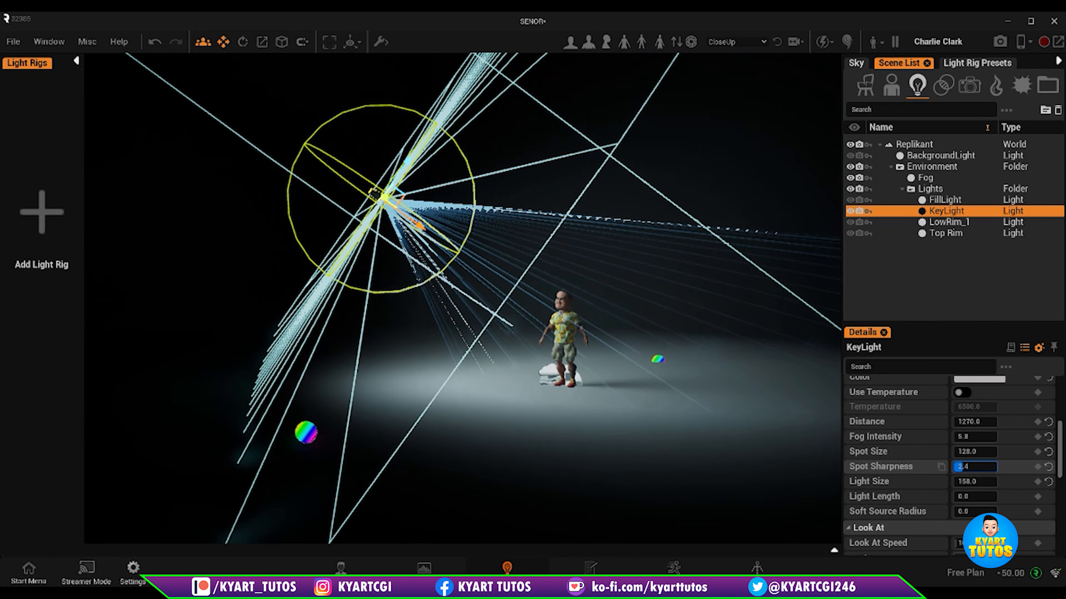
pyautogui.hotkey('ctrl', 'z')
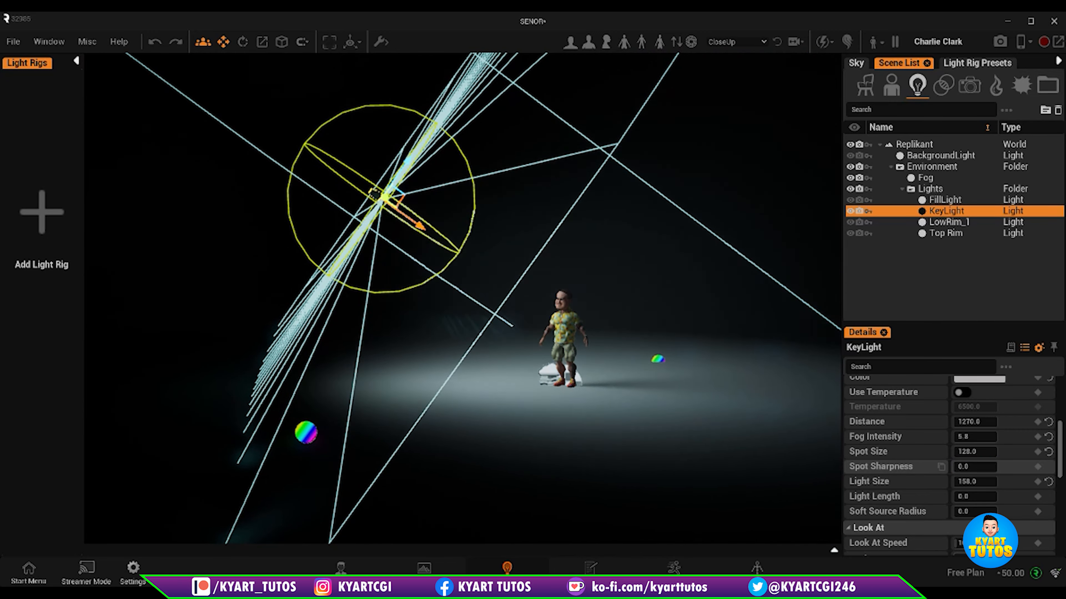
# Pick the character in the scene as the KeyLight's Look At Target and set the Look At Speed to 19.
pyautogui.scroll(-4, 971, 474)
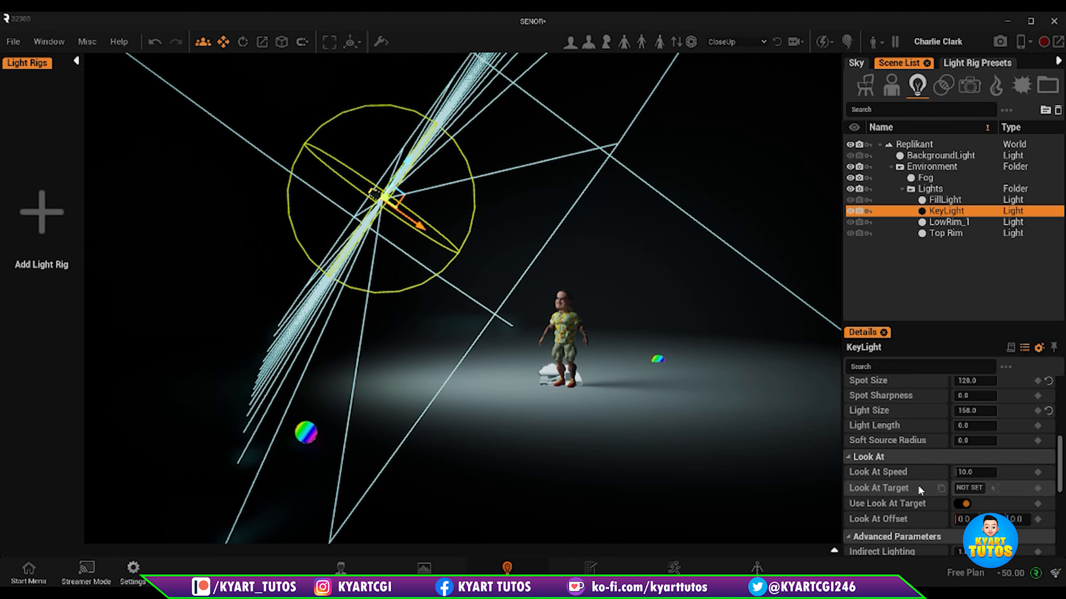
pyautogui.click(994, 488)
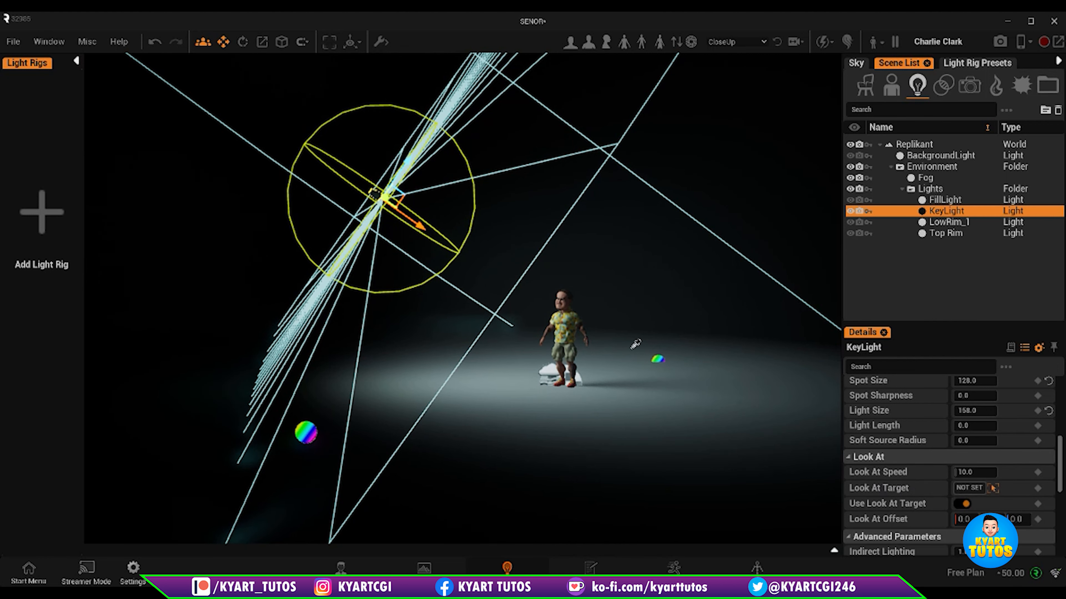
pyautogui.click(564, 319)
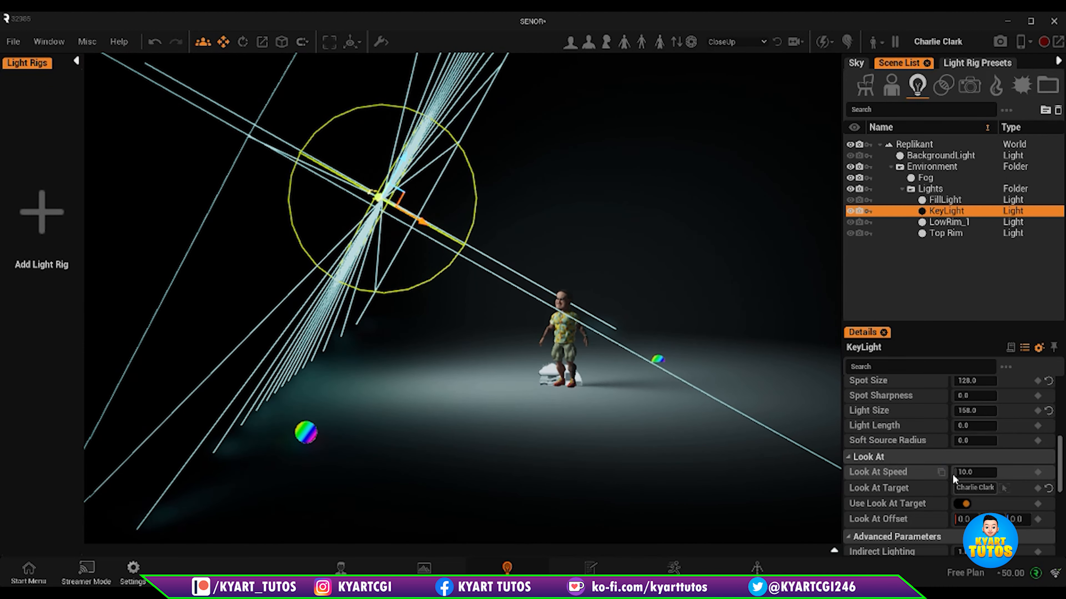
pyautogui.moveTo(958, 473)
pyautogui.mouseDown()
pyautogui.moveTo(982, 473)
pyautogui.moveTo(942, 466)
pyautogui.mouseUp()
# Test how the KeyLight follows its target by moving the character across the floor, and undo the move.
pyautogui.click(564, 347)
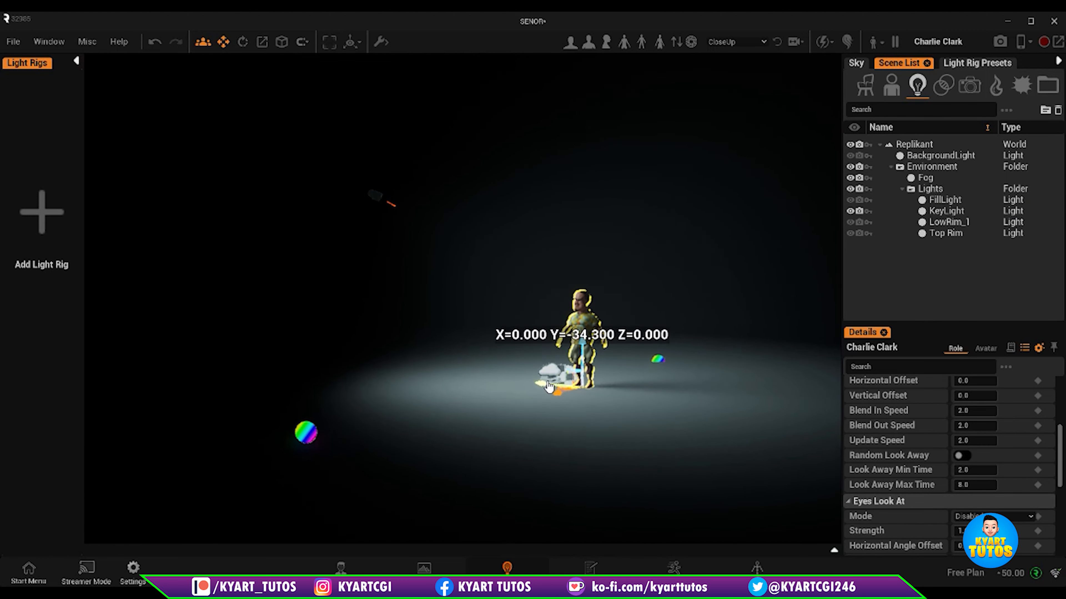
pyautogui.moveTo(548, 387); pyautogui.dragTo(577, 366)
pyautogui.hotkey('ctrl', 'z')
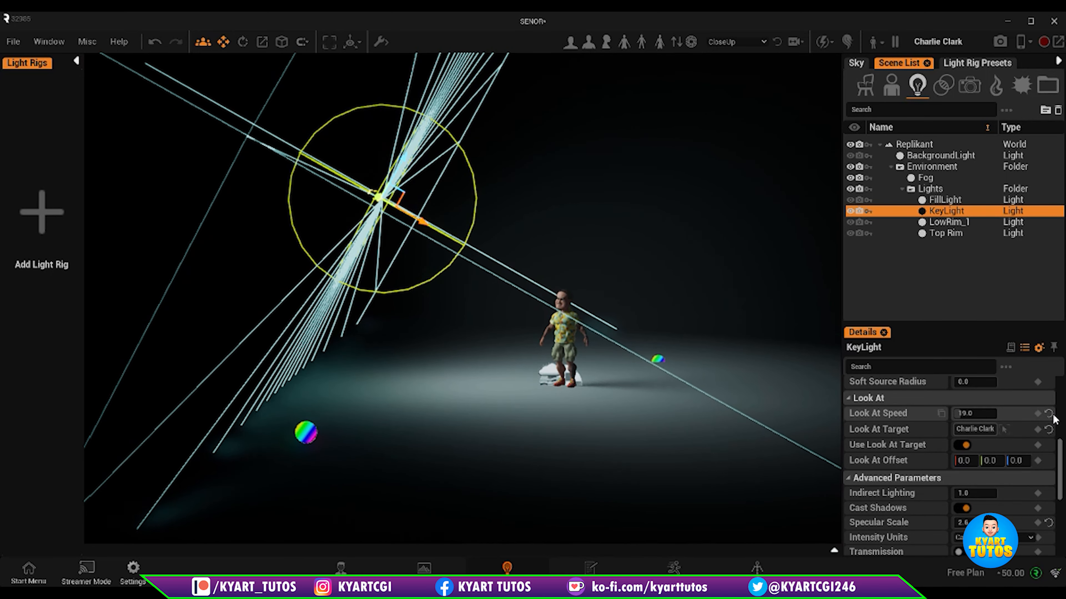
# Reset the KeyLight's Look At Target so that no target is assigned.
pyautogui.scroll(3, 1051, 418)
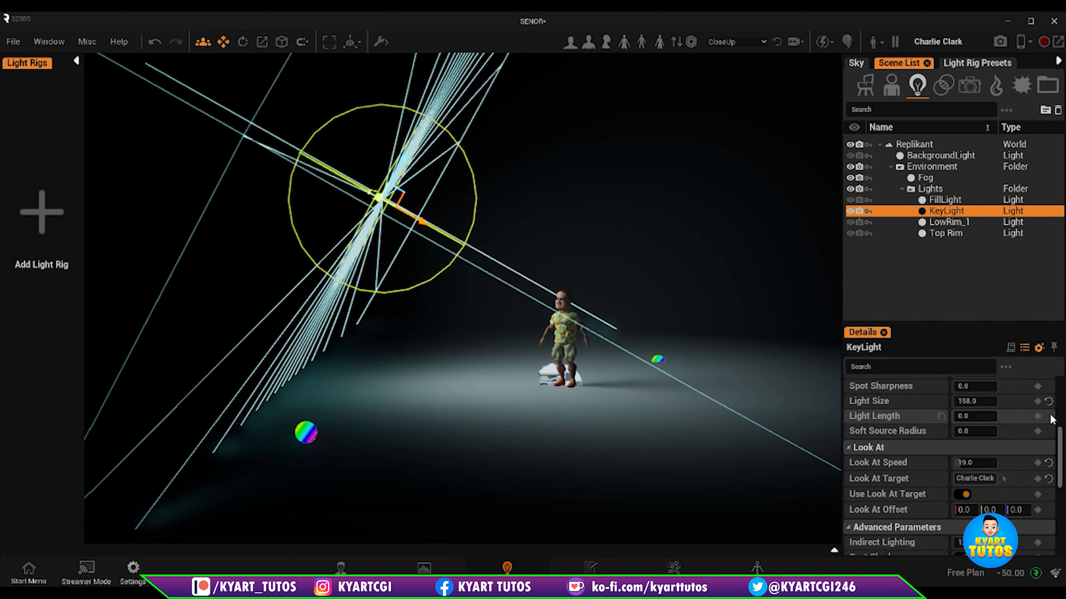
pyautogui.scroll(5, 1051, 419)
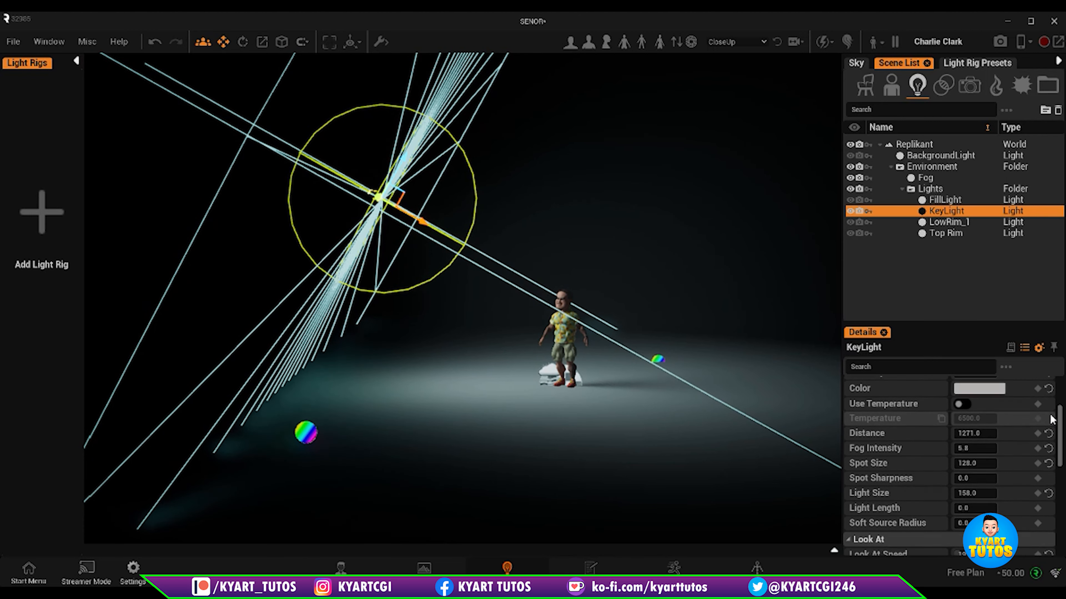
pyautogui.scroll(-8, 1051, 422)
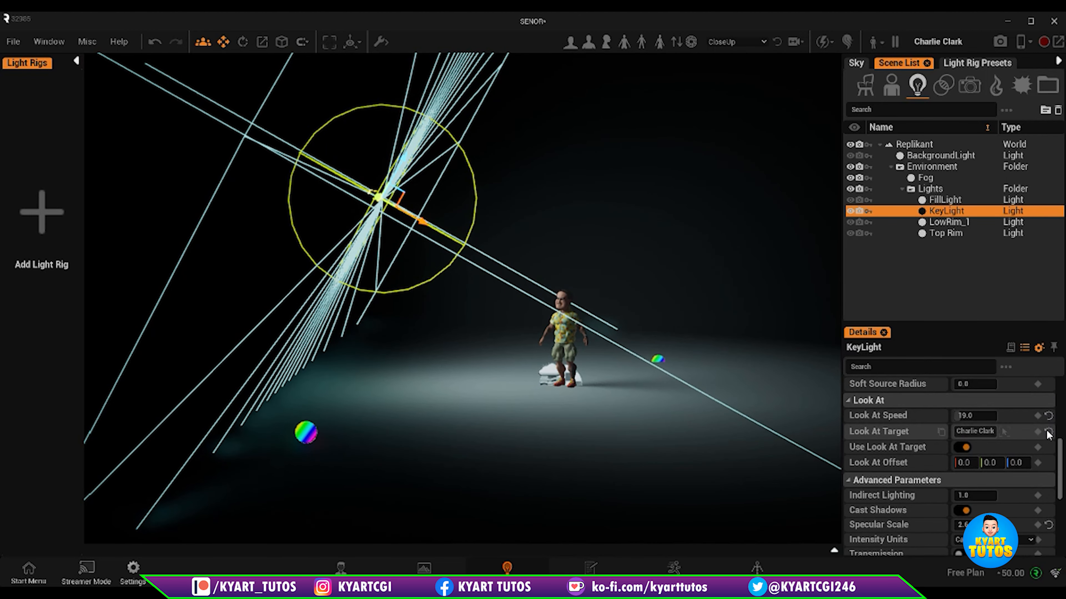
pyautogui.click(1048, 433)
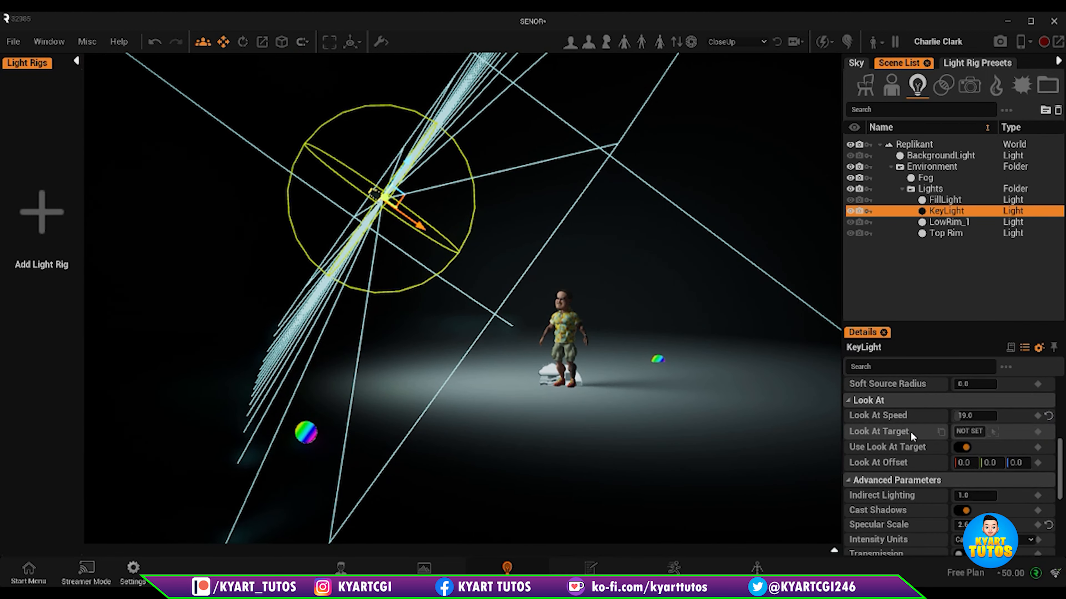
# Look over the KeyLight's Advanced, Ray Tracing and Expert parameters.
pyautogui.scroll(-5, 859, 484)
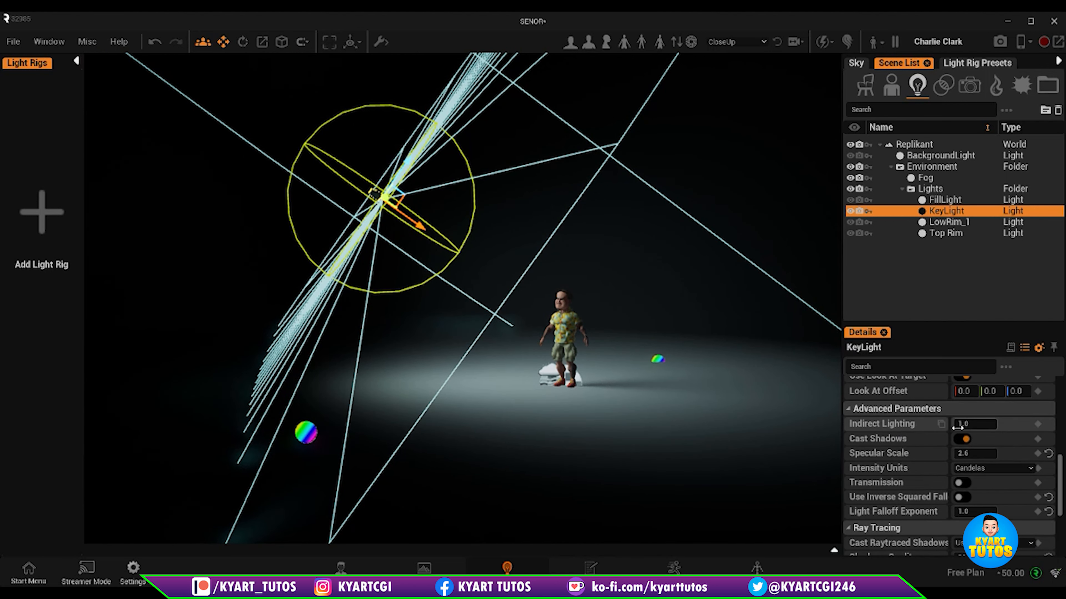
pyautogui.scroll(-6, 901, 455)
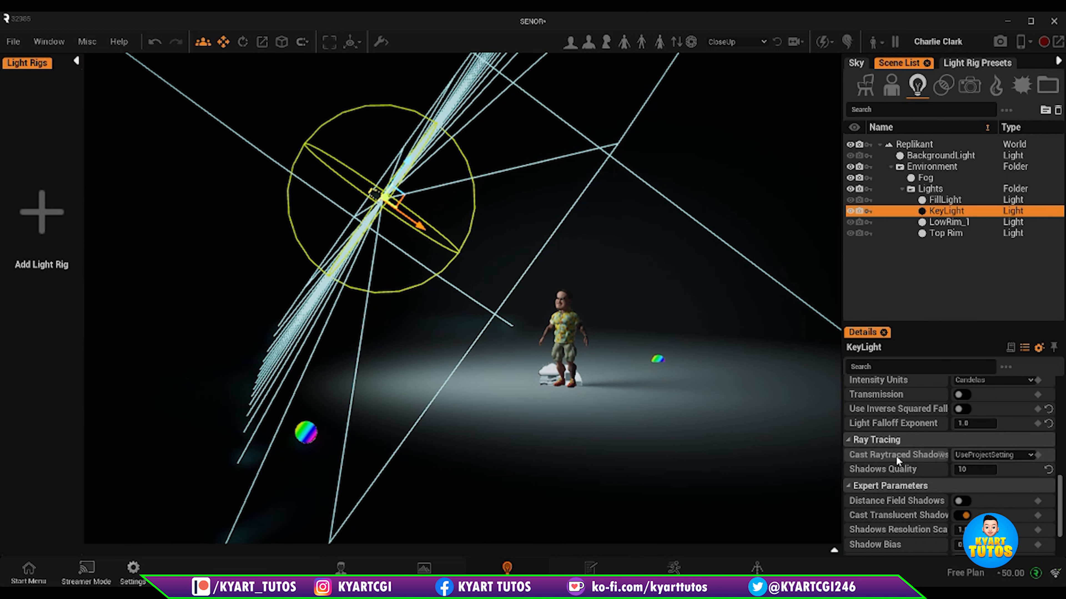
pyautogui.scroll(-4, 944, 456)
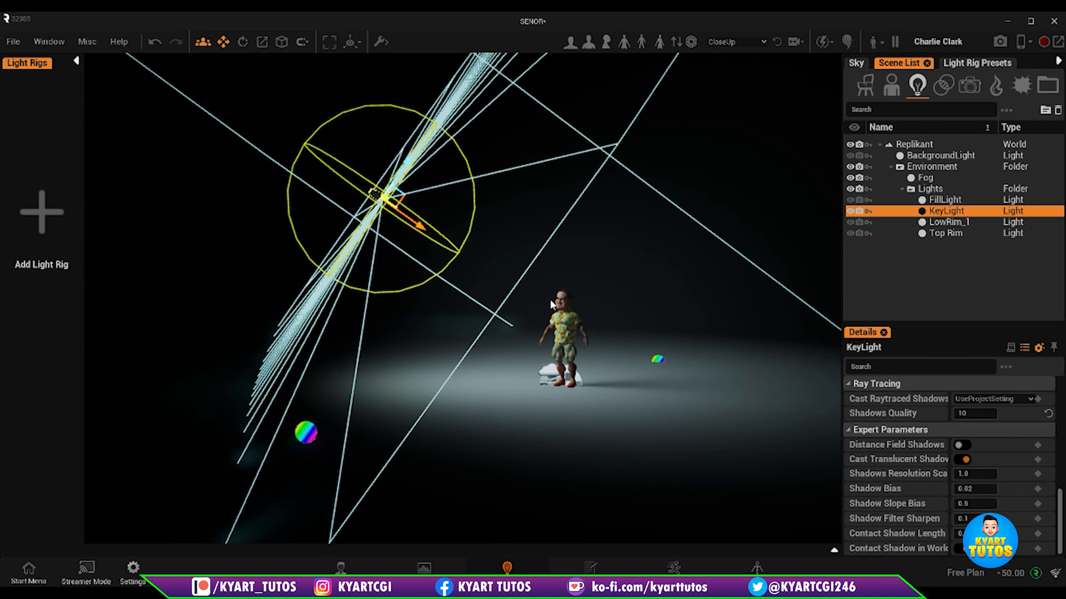
# Hide the KeyLight and show LowRim_1 on its own, toggling its visibility to check its effect on the character.
pyautogui.click(958, 222)
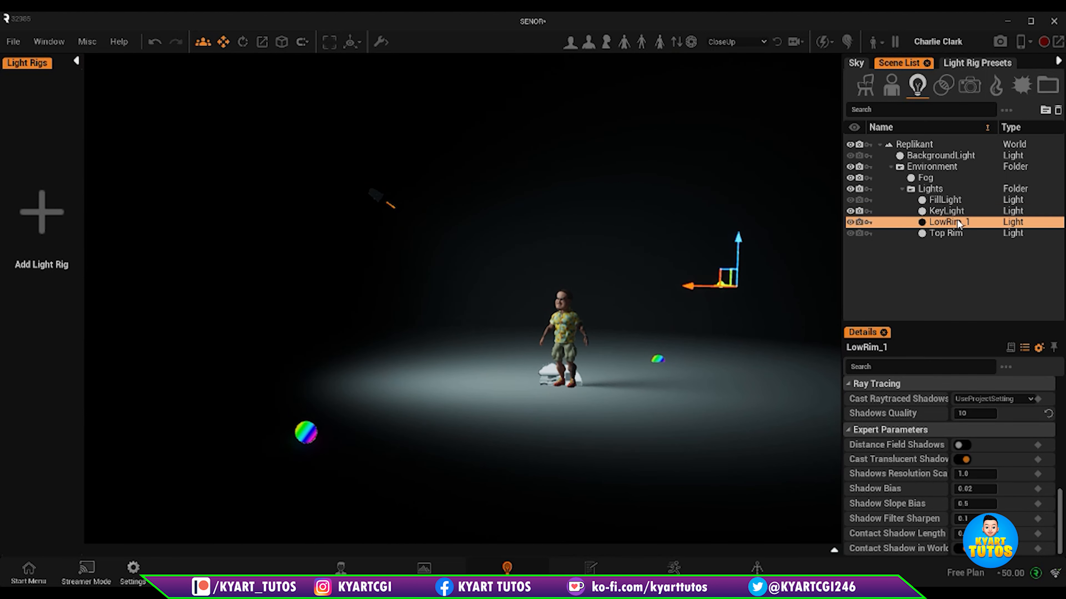
pyautogui.scroll(3, 755, 287)
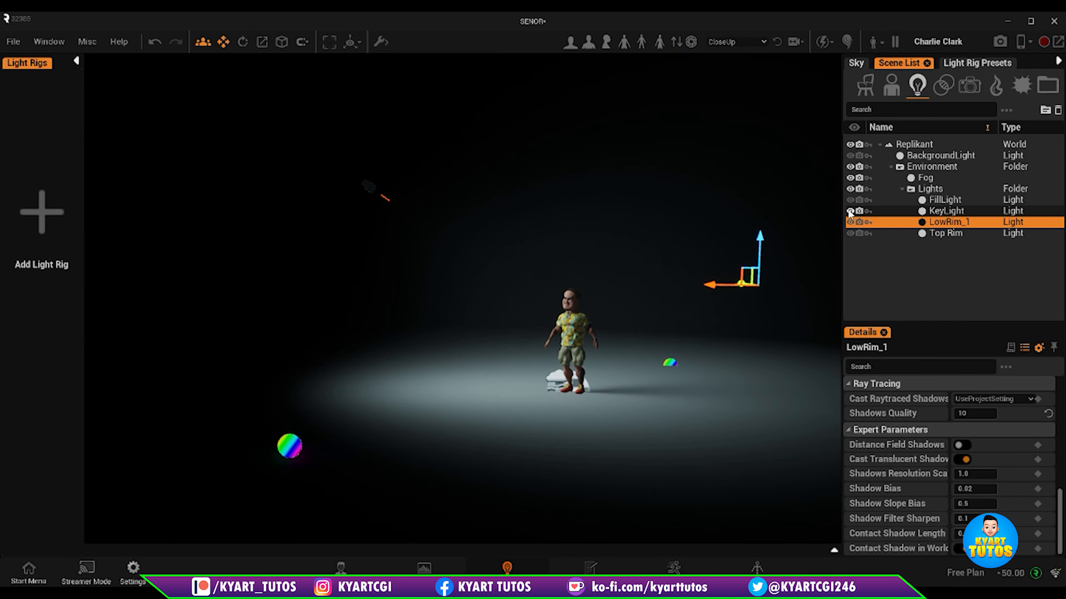
pyautogui.click(849, 212)
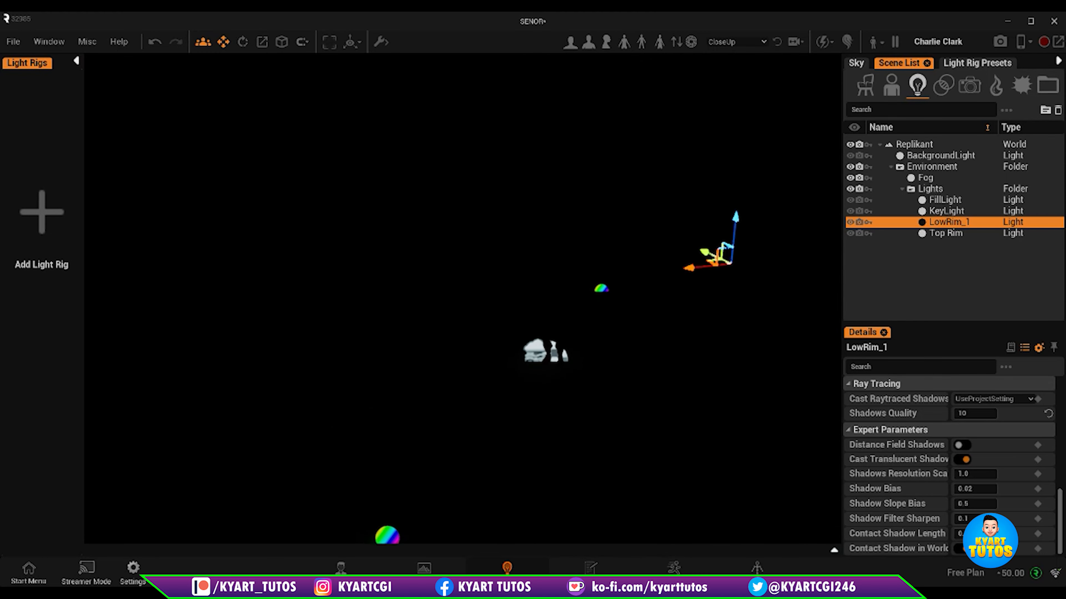
pyautogui.moveTo(727, 234); pyautogui.dragTo(790, 276, button='middle')
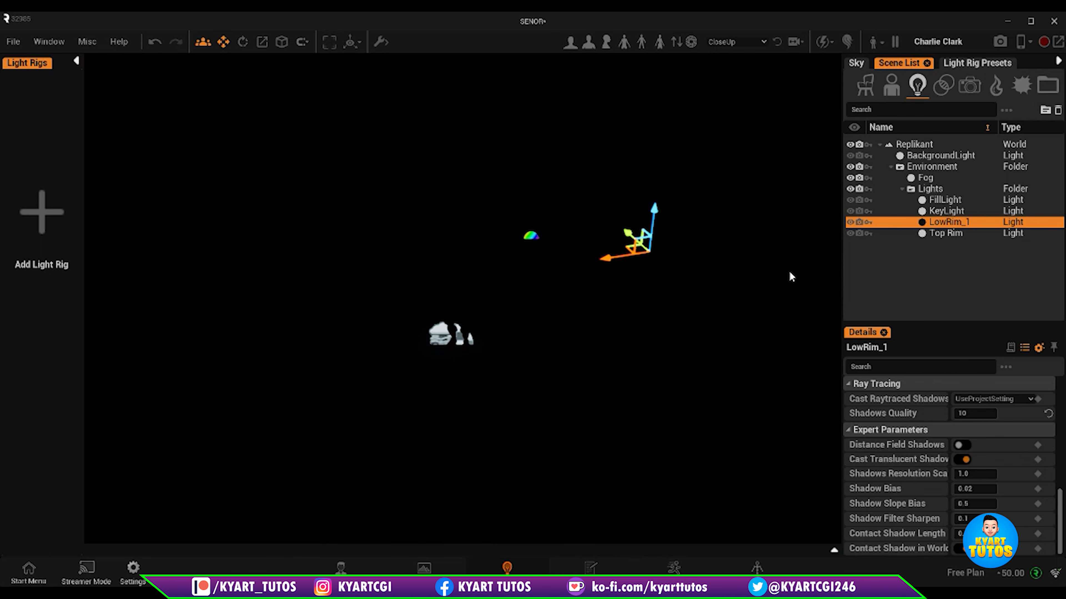
pyautogui.click(850, 223)
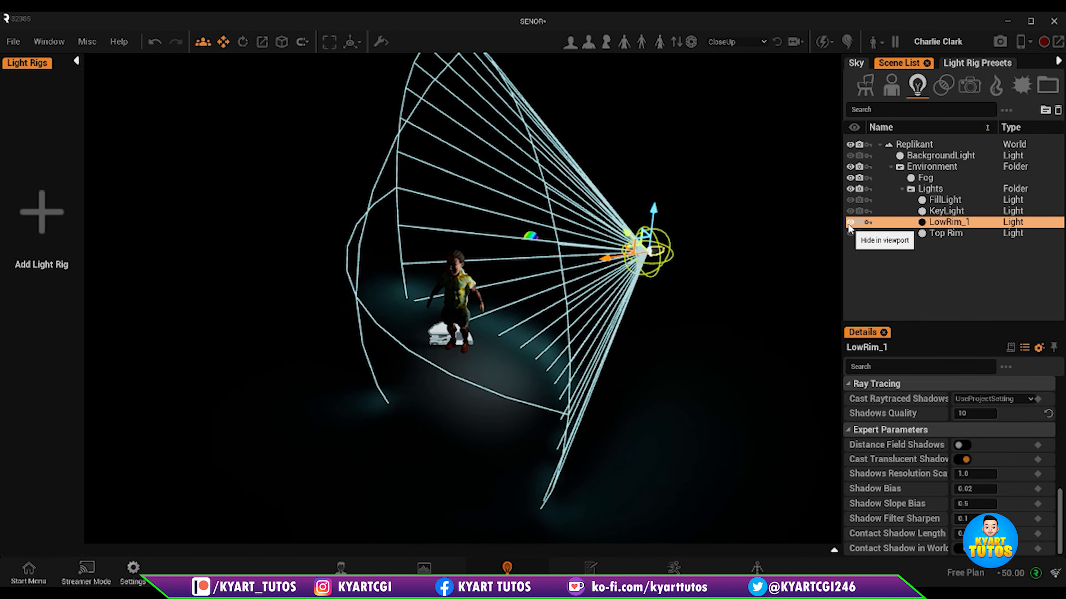
pyautogui.click(850, 223)
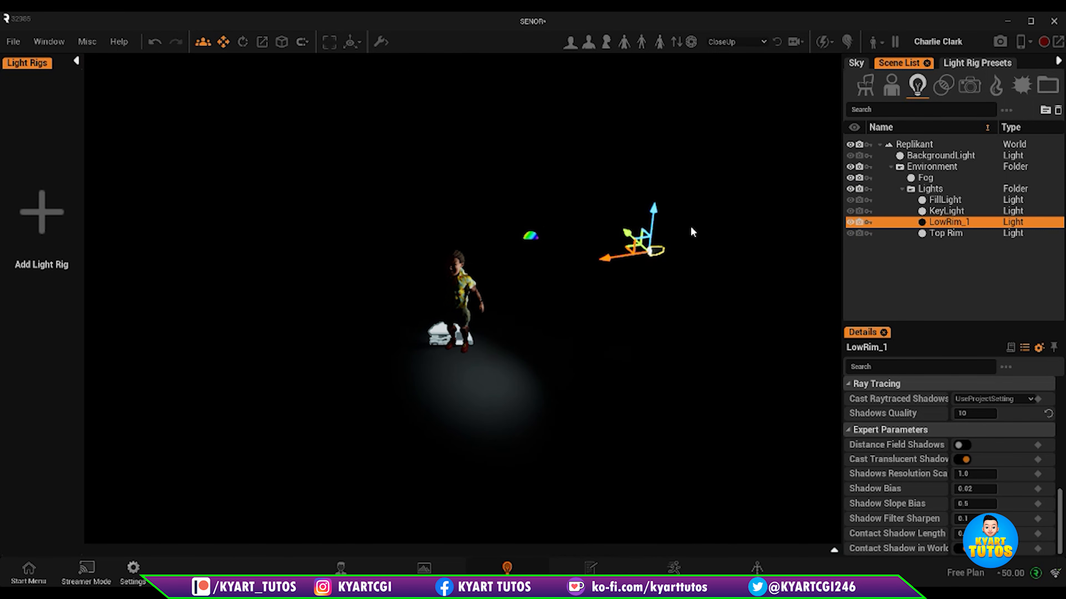
pyautogui.click(850, 222)
pyautogui.click(850, 222)
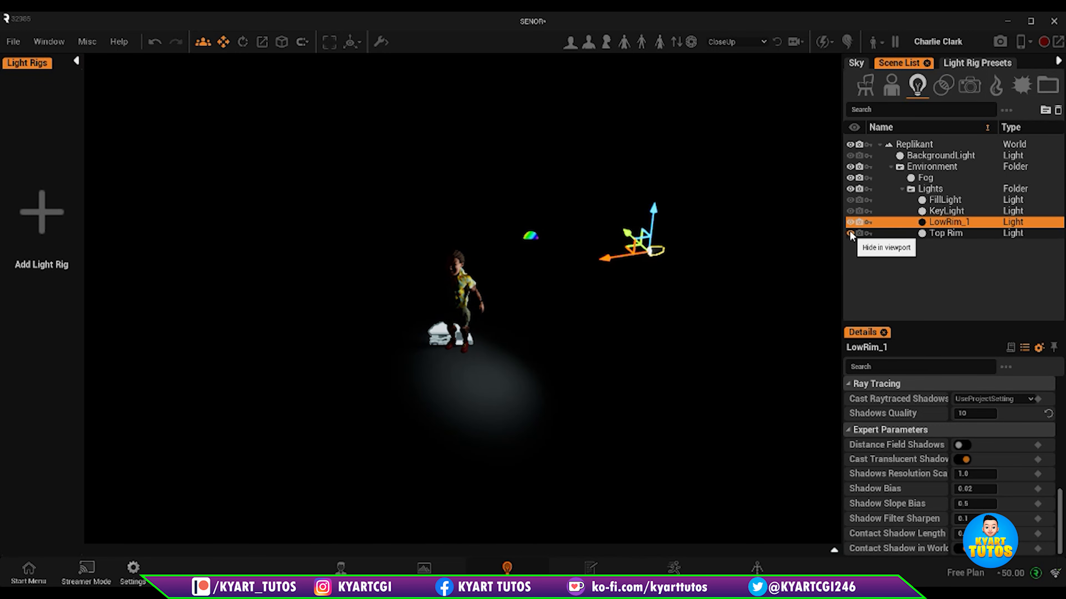
# Show the Top Rim light in the viewport, toggling it off and on to compare its contribution.
pyautogui.click(850, 233)
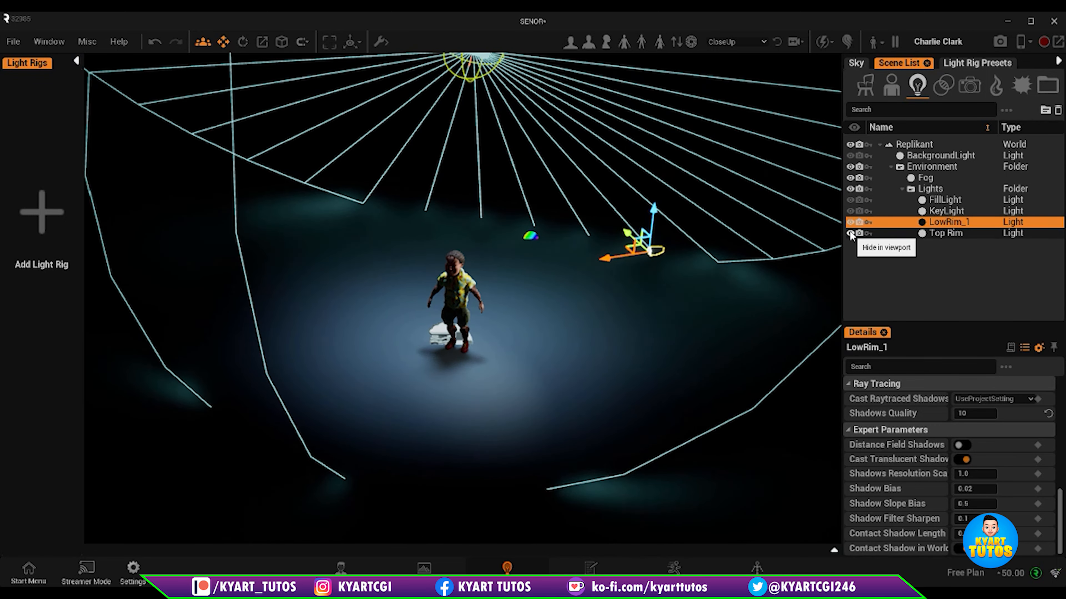
pyautogui.click(850, 233)
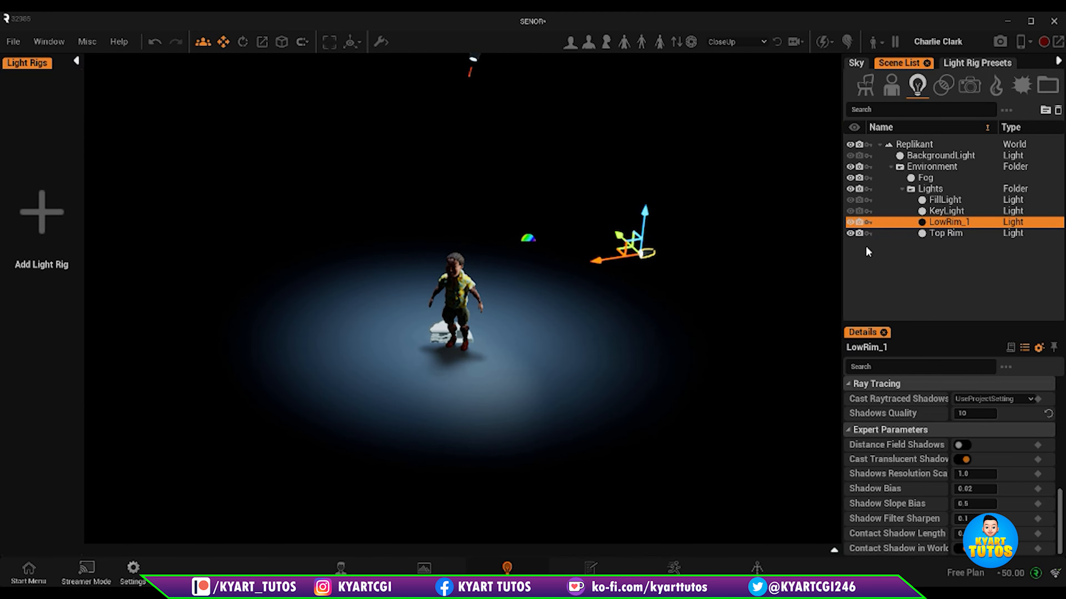
pyautogui.click(852, 234)
pyautogui.click(851, 234)
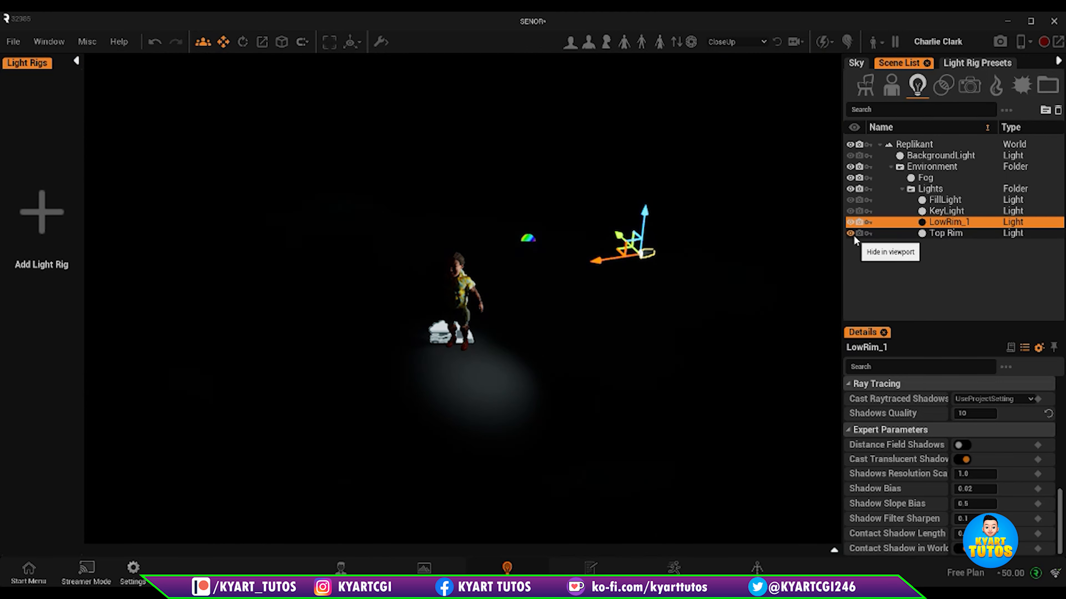
pyautogui.click(852, 233)
pyautogui.click(852, 234)
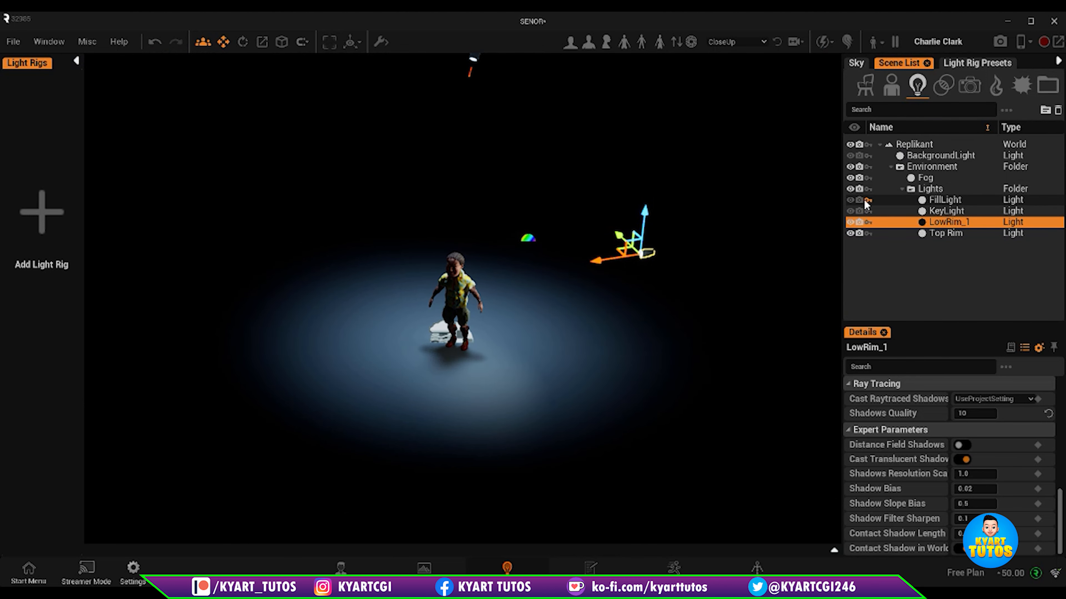
# Show the FillLight and KeyLight again and toggle LowRim_1 to compare the full lighting with and without it.
pyautogui.click(850, 201)
pyautogui.click(850, 211)
pyautogui.click(850, 222)
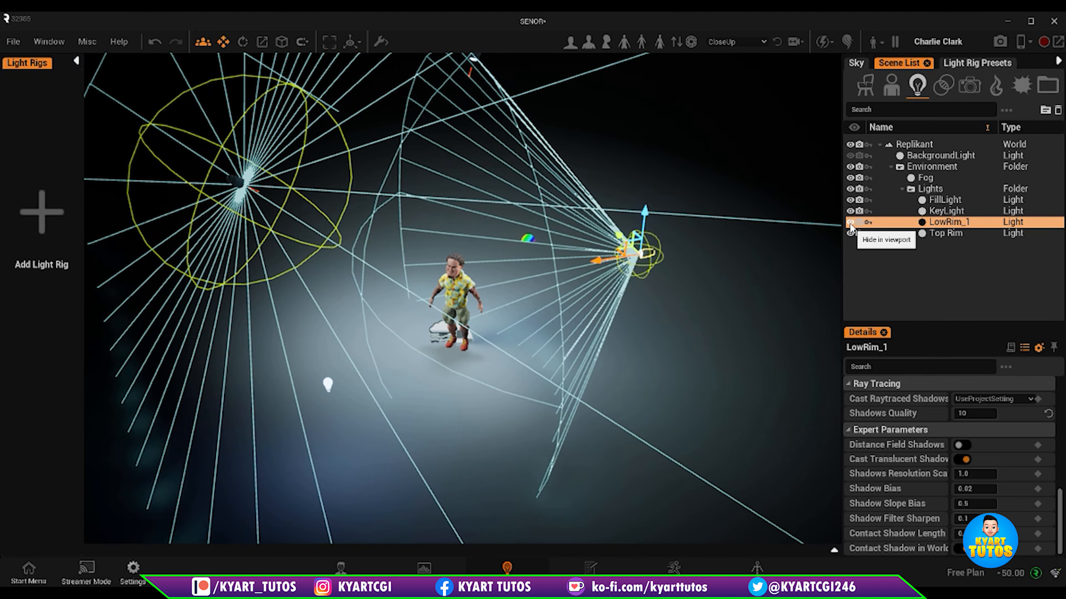
pyautogui.click(851, 222)
pyautogui.click(851, 221)
pyautogui.click(851, 222)
pyautogui.click(850, 221)
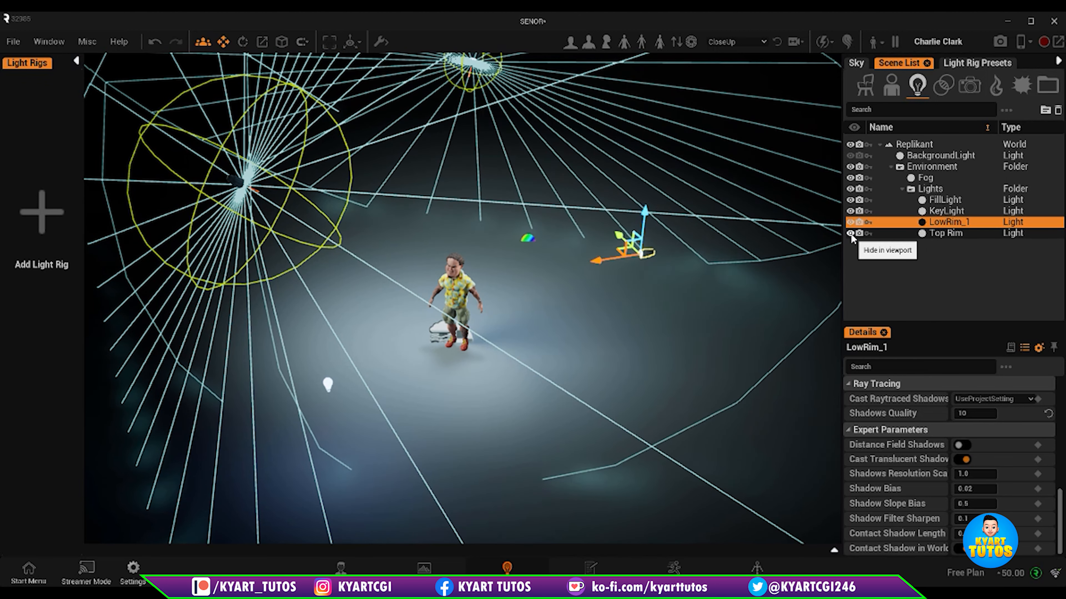
pyautogui.click(851, 222)
pyautogui.moveTo(643, 320); pyautogui.dragTo(571, 294, button='right')
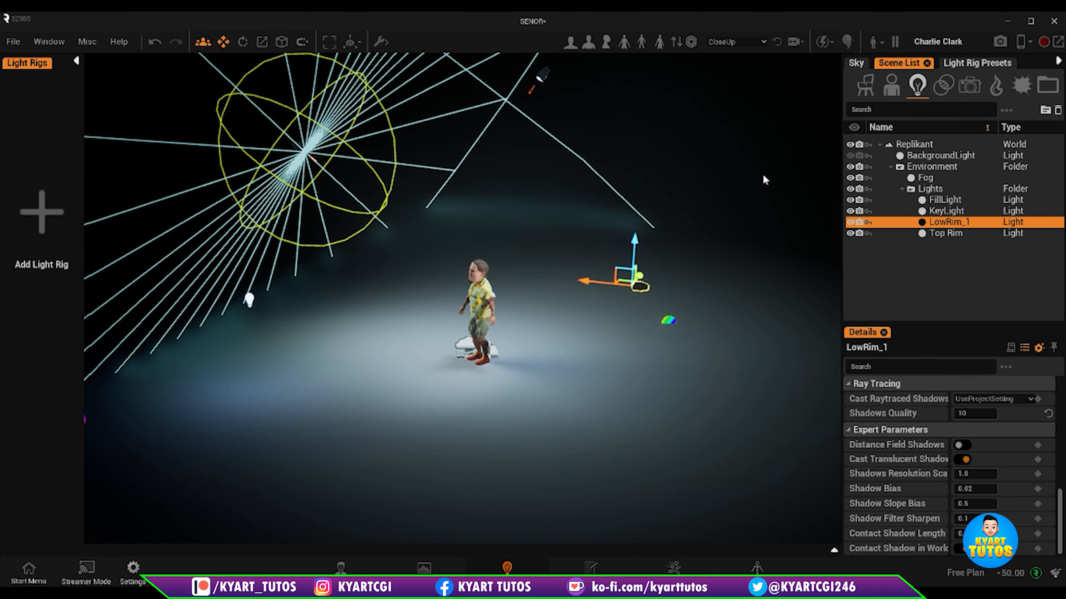
# Turn off Show Visualization for the KeyLight in its Misc settings.
pyautogui.click(949, 211)
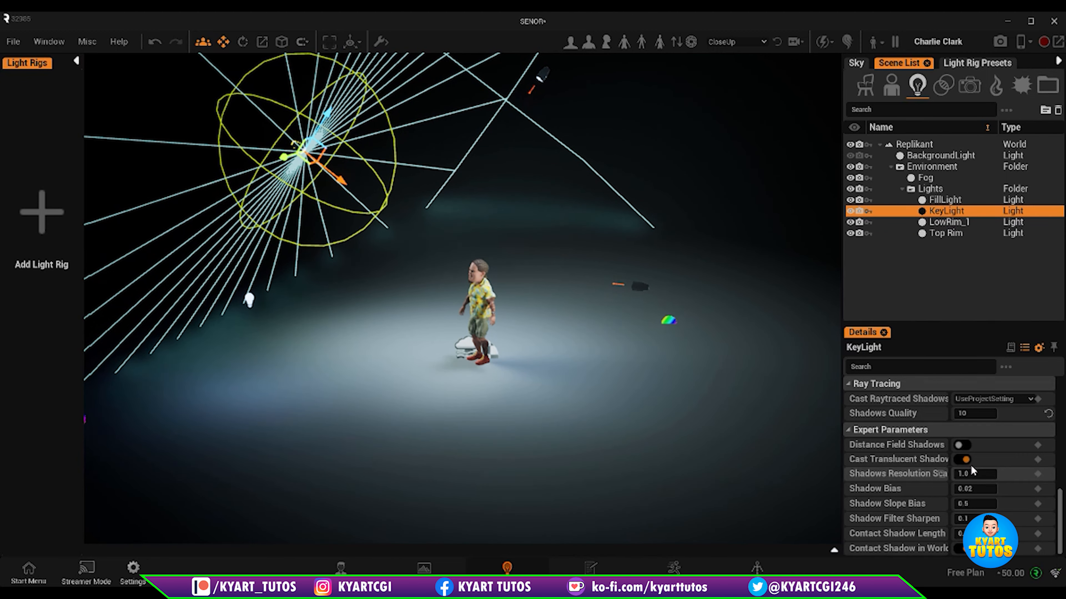
pyautogui.scroll(5, 968, 468)
pyautogui.scroll(9, 970, 469)
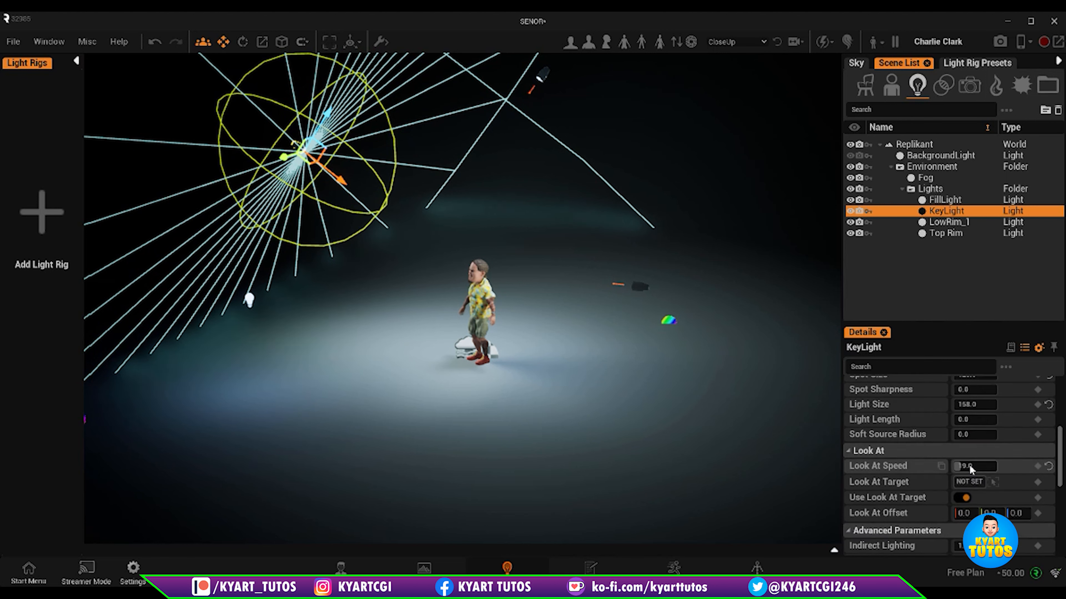
pyautogui.scroll(2, 970, 469)
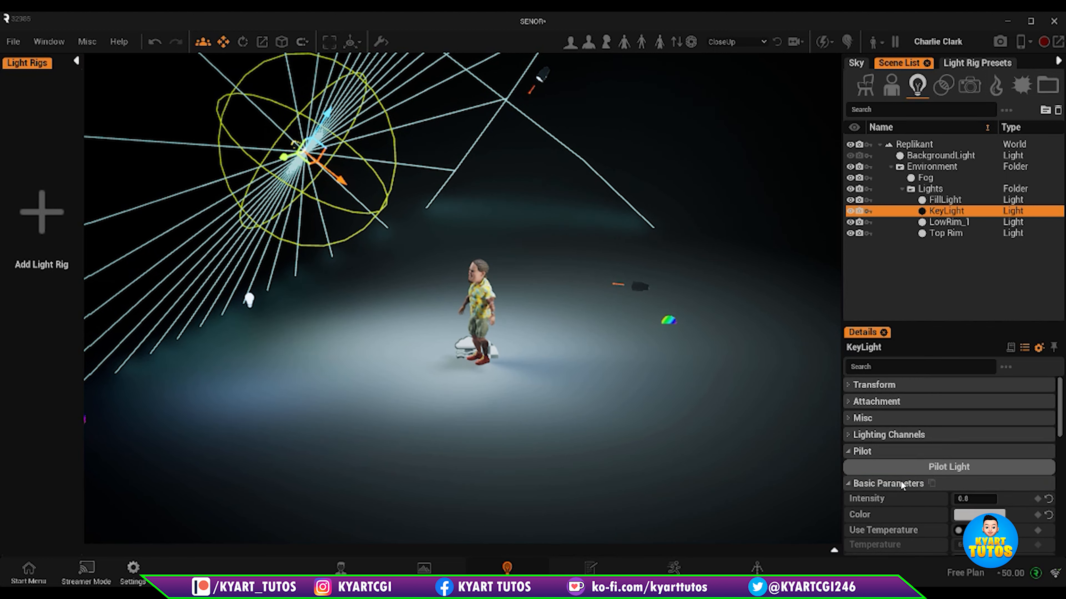
pyautogui.scroll(-1, 893, 429)
pyautogui.scroll(1, 892, 427)
pyautogui.click(853, 417)
pyautogui.click(853, 417)
pyautogui.click(854, 418)
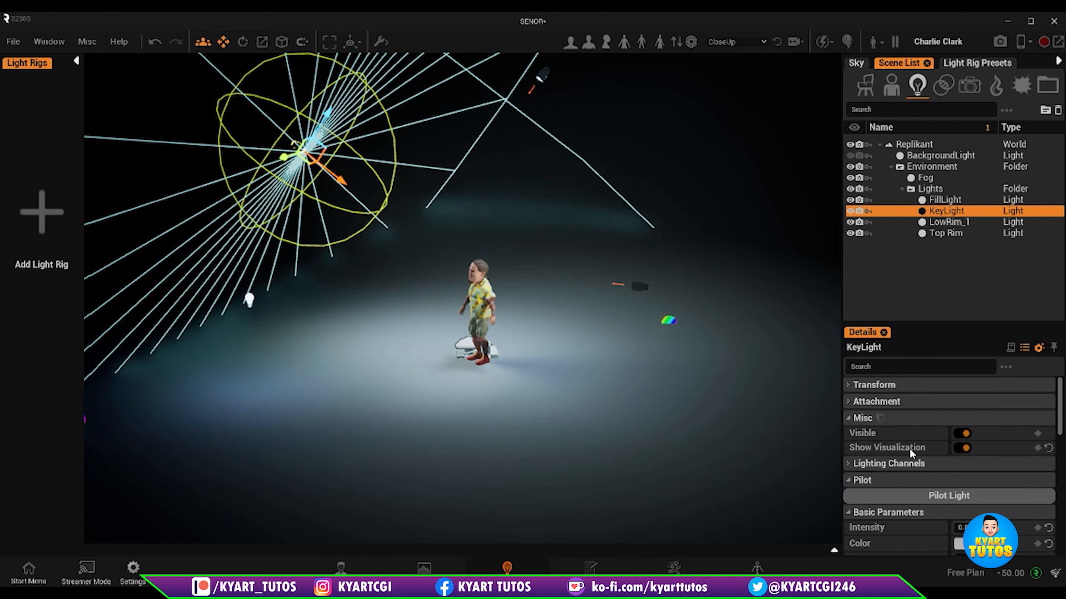
pyautogui.click(963, 448)
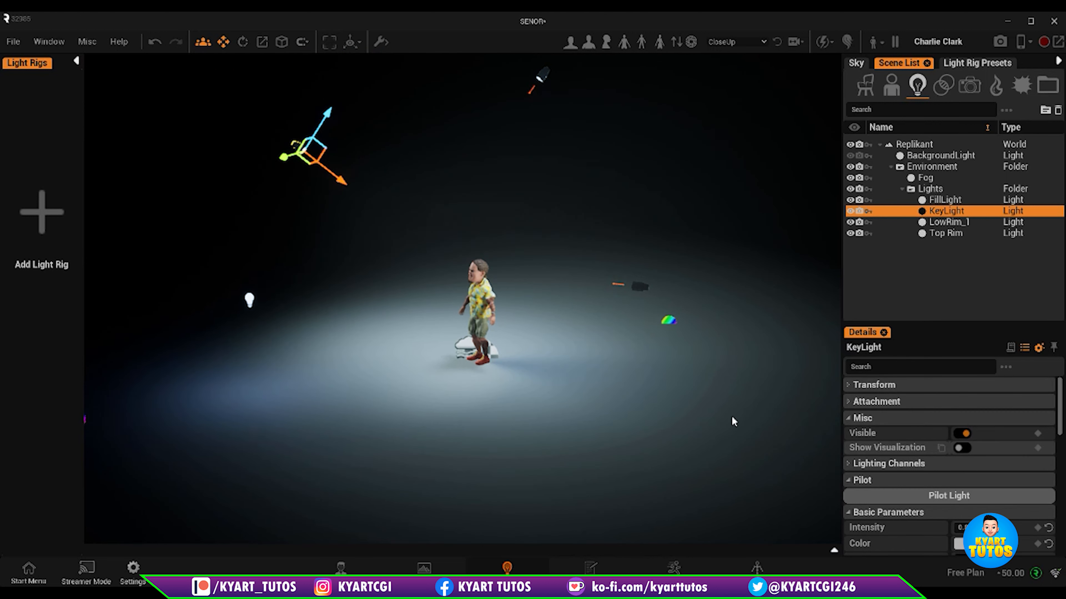
# Examine the combined lighting on the character from the front, both full body and close up.
pyautogui.moveTo(438, 324); pyautogui.dragTo(510, 328, button='middle')
pyautogui.scroll(1, 438, 324)
pyautogui.scroll(6, 438, 328)
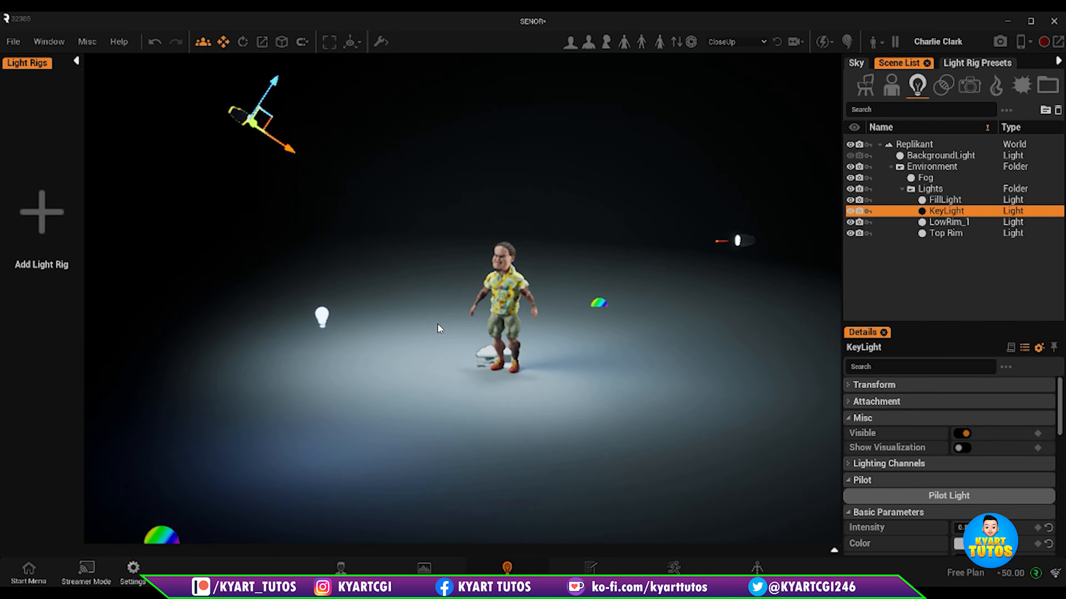
pyautogui.scroll(3, 436, 329)
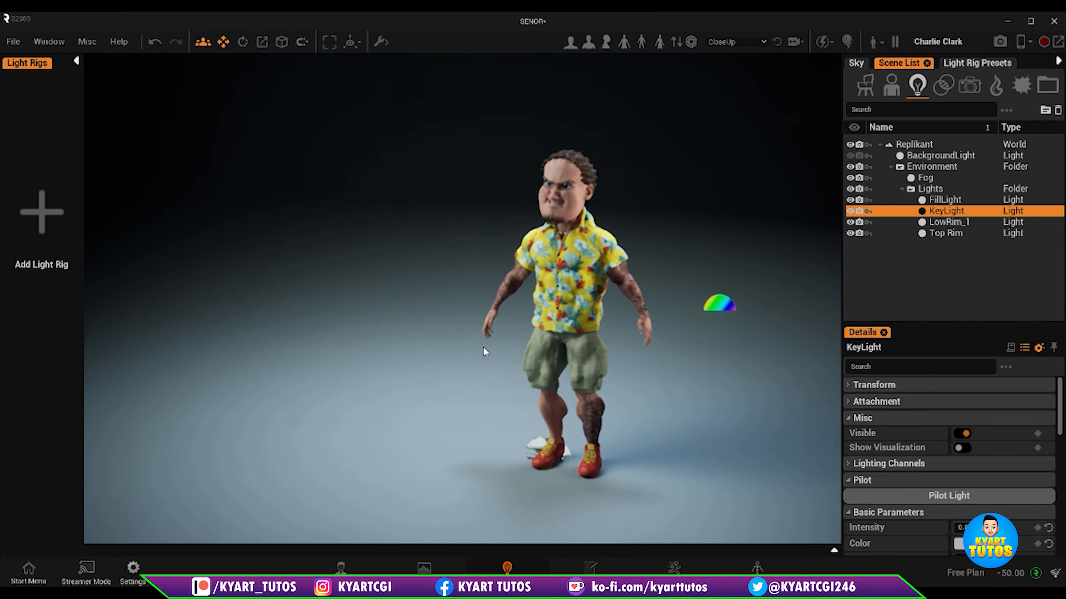
pyautogui.moveTo(485, 352); pyautogui.dragTo(588, 352, button='middle')
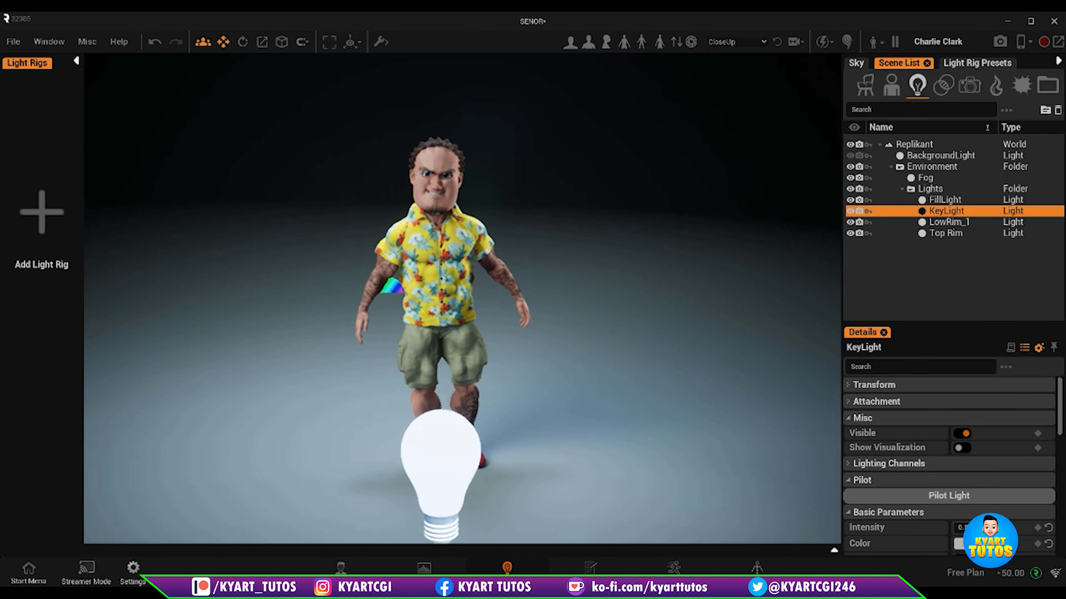
pyautogui.scroll(4, 481, 379)
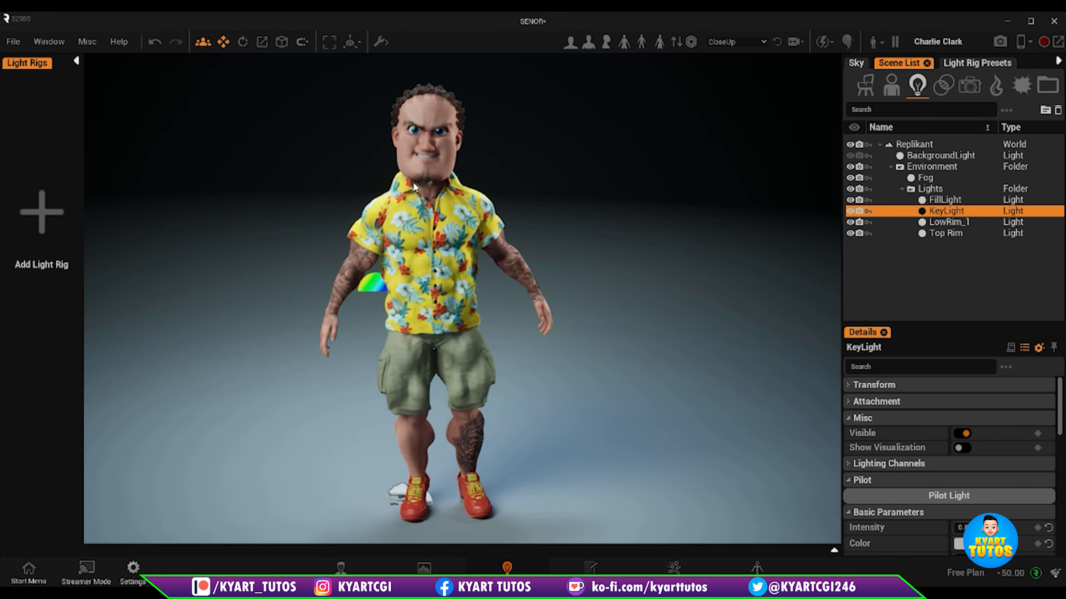
pyautogui.scroll(-3, 419, 203)
pyautogui.scroll(4, 420, 203)
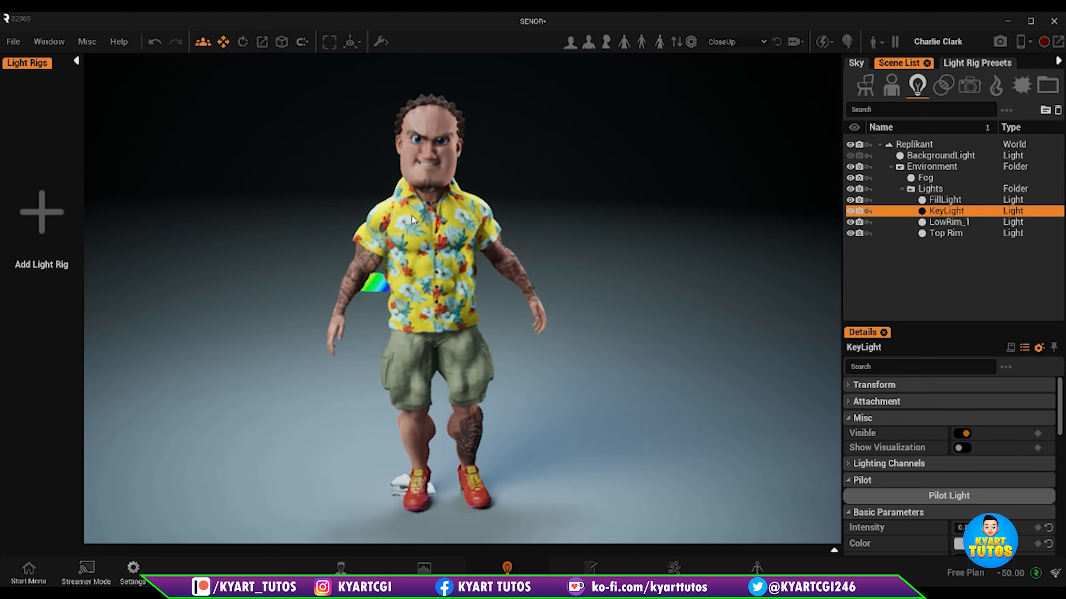
pyautogui.moveTo(613, 407); pyautogui.dragTo(626, 505, button='middle')
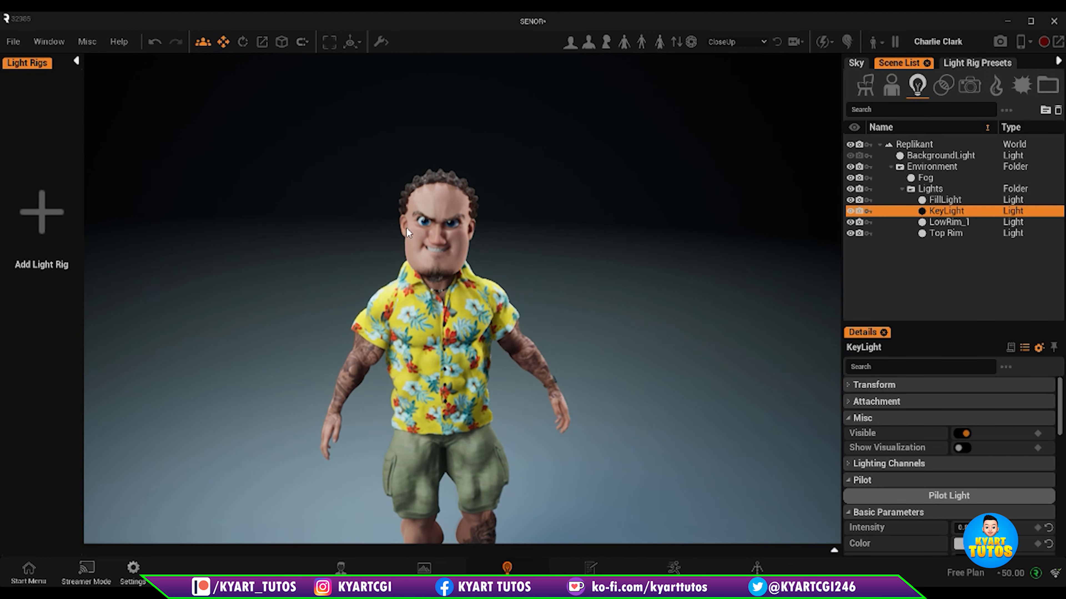
# Open the asset browser and look through its Special assets, Effects and Timeline.
pyautogui.click(833, 551)
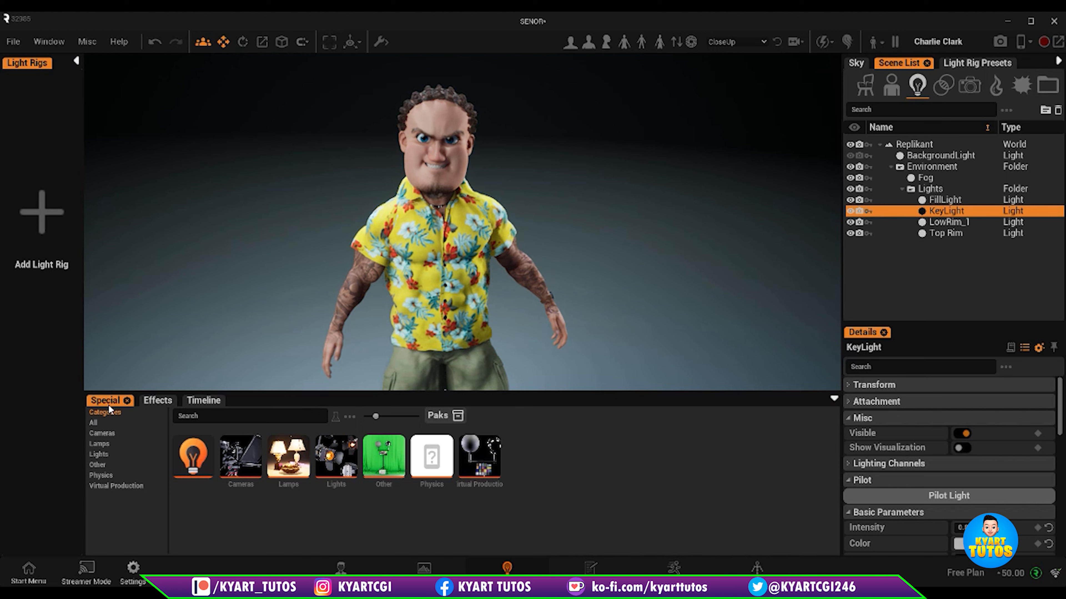
pyautogui.click(159, 401)
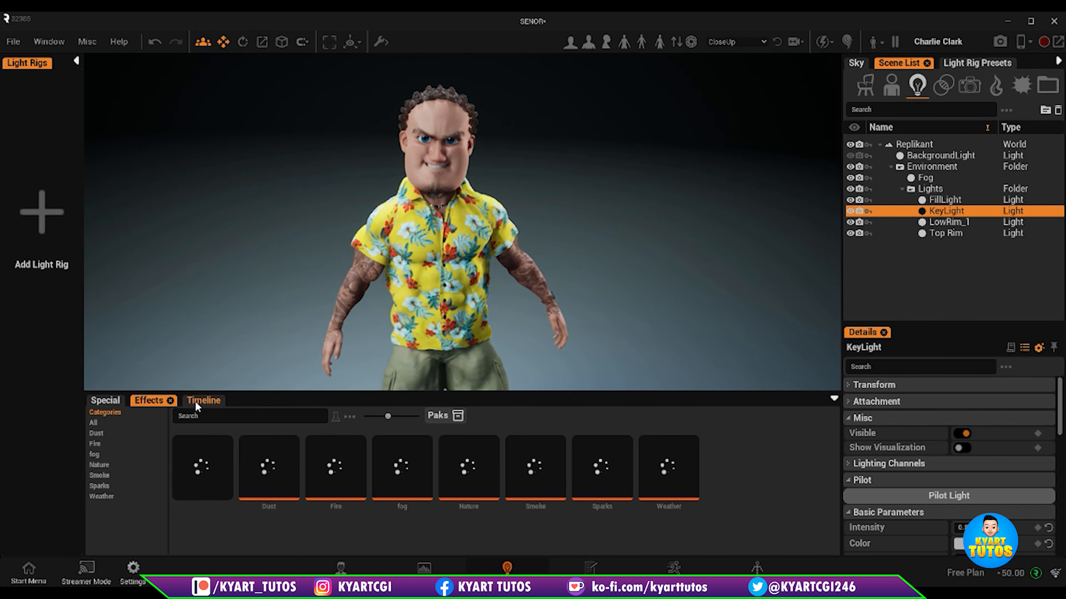
pyautogui.click(195, 402)
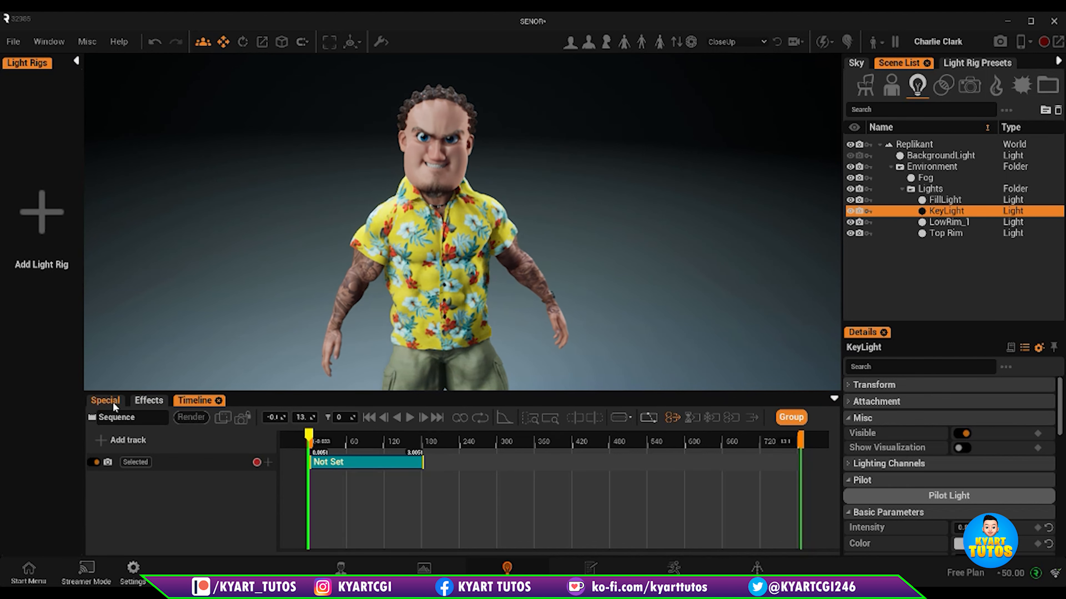
pyautogui.click(112, 403)
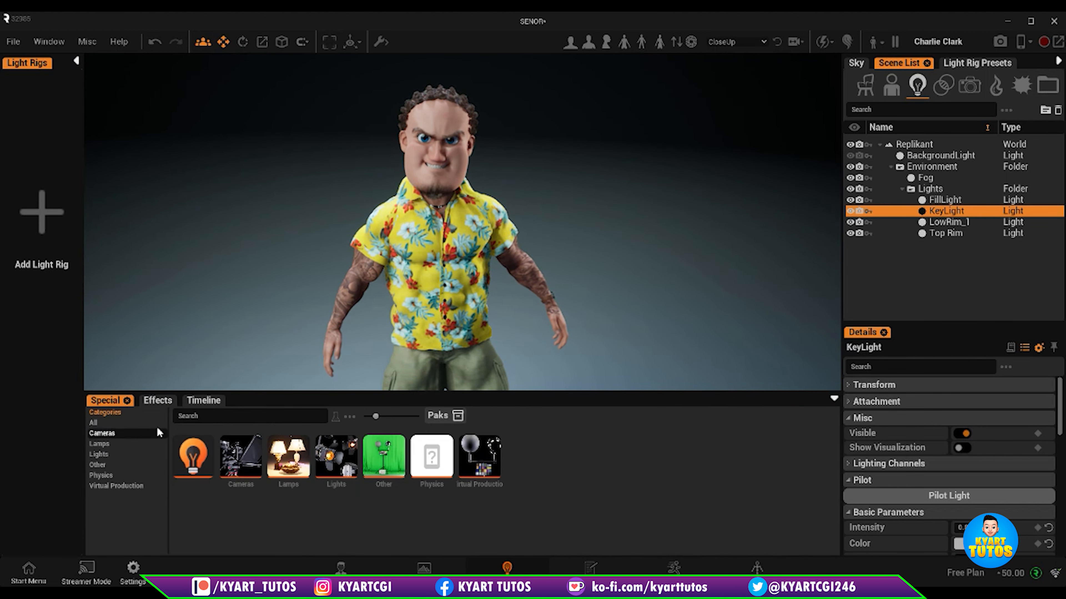
# Add a Directional Light from the Lights category beside the character and set its Intensity to 1.
pyautogui.click(101, 455)
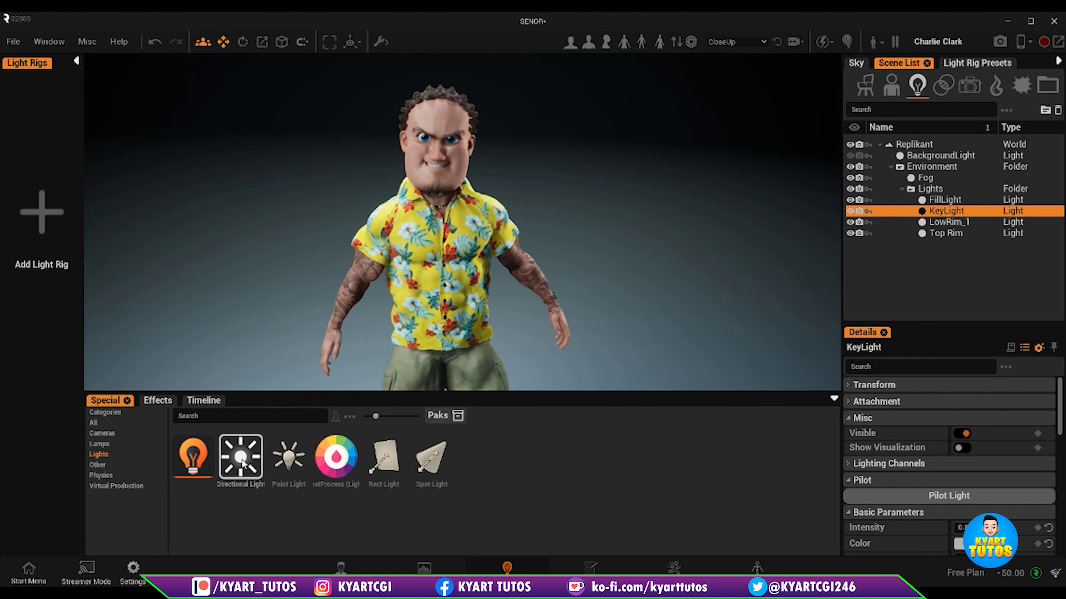
pyautogui.moveTo(242, 466); pyautogui.dragTo(286, 297)
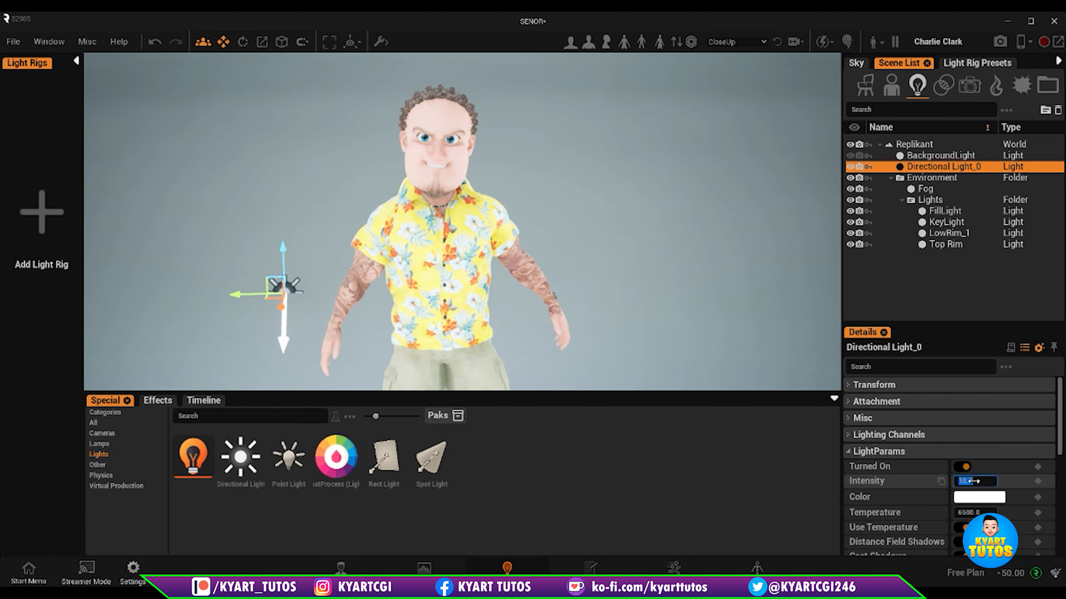
pyautogui.write('1')
pyautogui.press('Return')
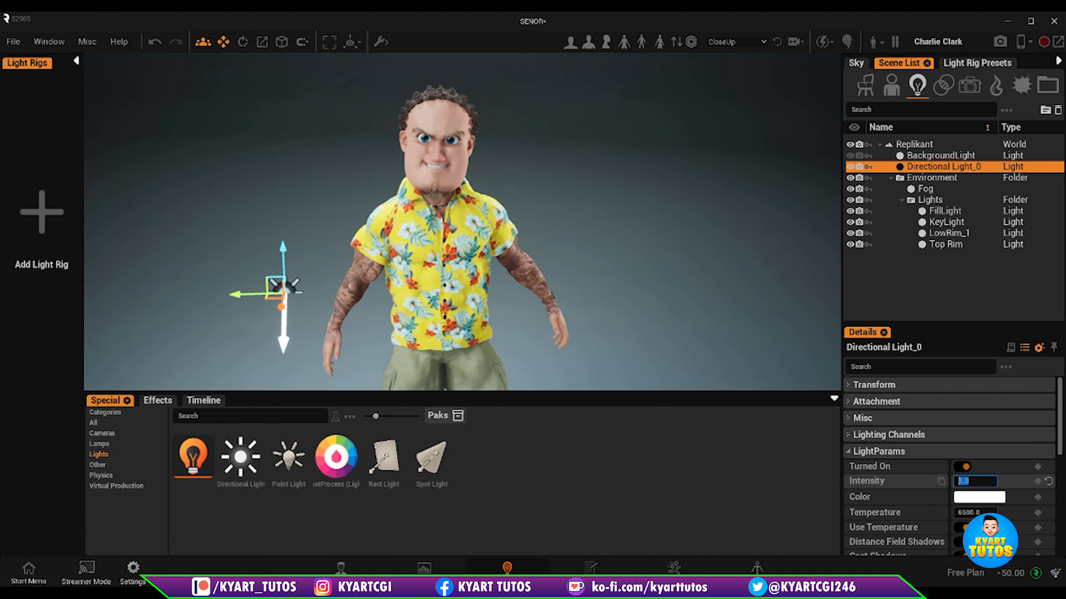
# Set the Directional Light's Intensity to 2 and hide FillLight, KeyLight, LowRim_1, Top Rim and the whole Lights folder.
pyautogui.write('2')
pyautogui.press('Return')
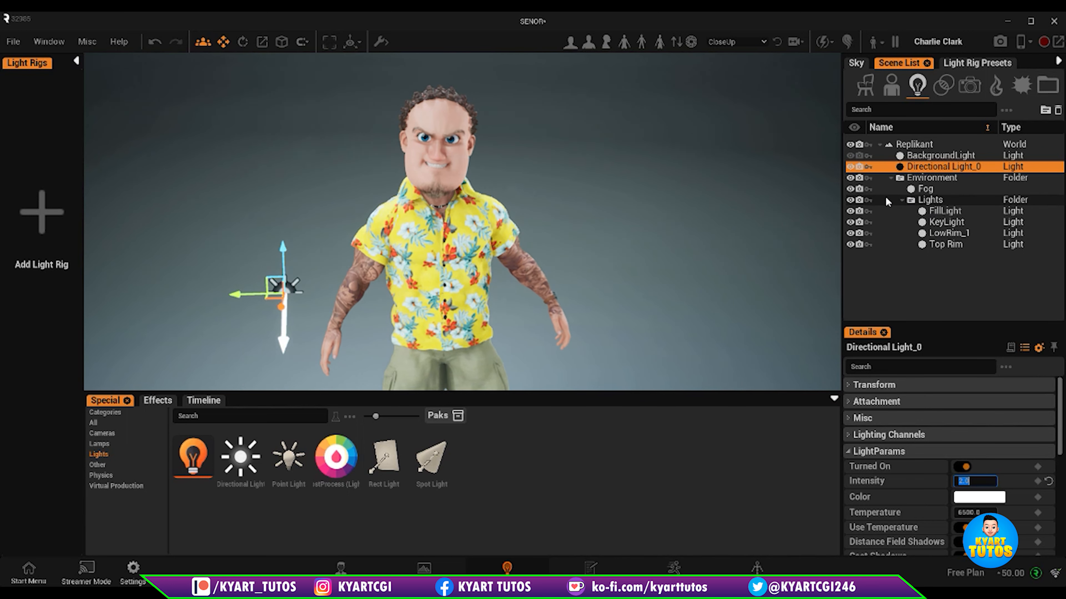
pyautogui.click(849, 211)
pyautogui.click(849, 222)
pyautogui.click(850, 233)
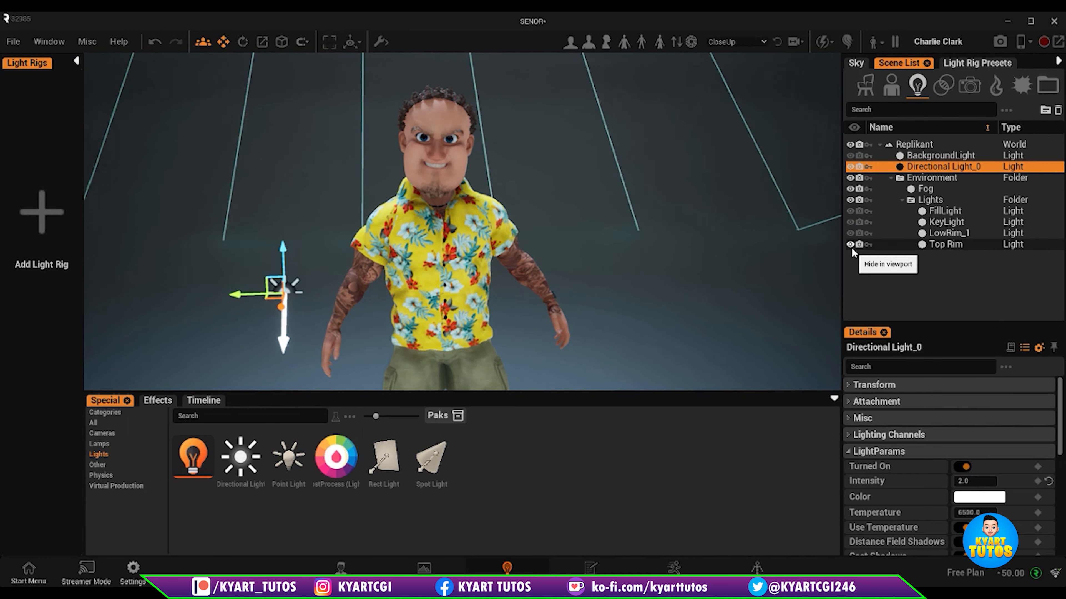
pyautogui.click(849, 244)
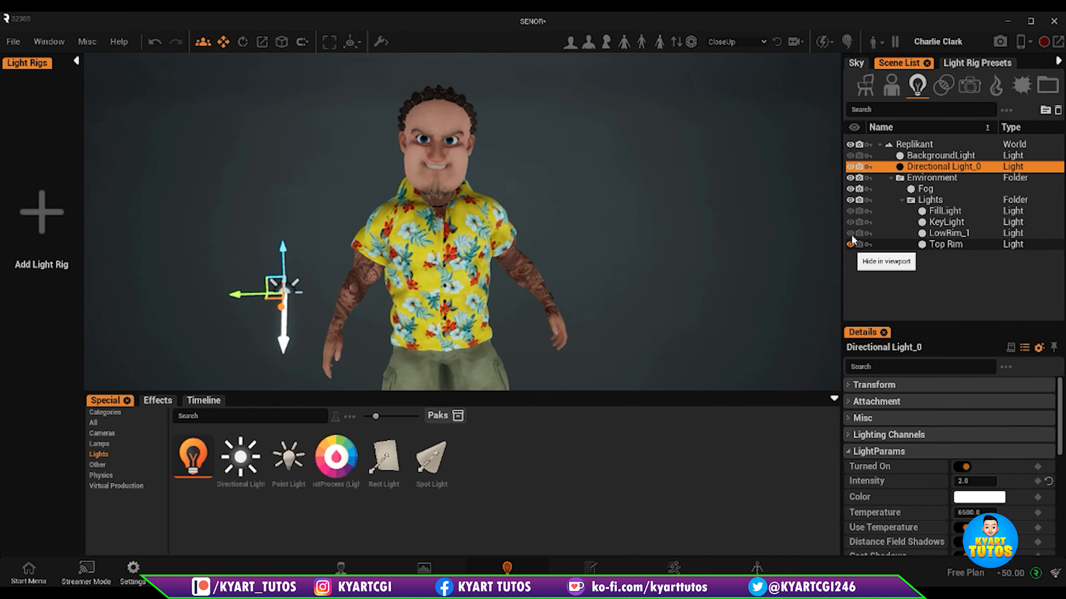
pyautogui.click(849, 201)
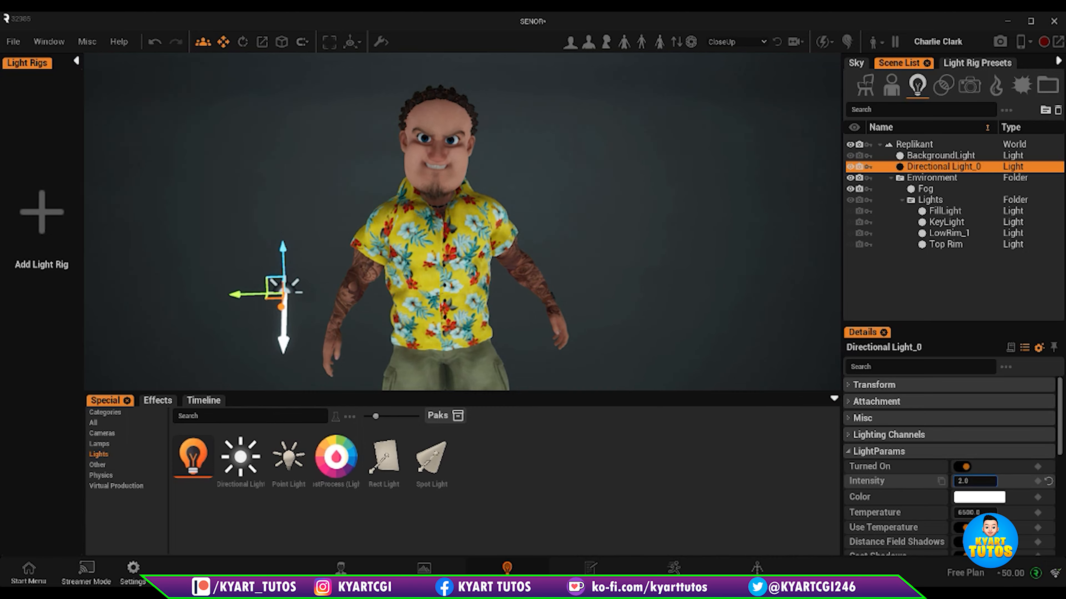
# Set the Directional Light's Intensity to 6 and raise the light to the character's head height.
pyautogui.moveTo(975, 482); pyautogui.dragTo(988, 481)
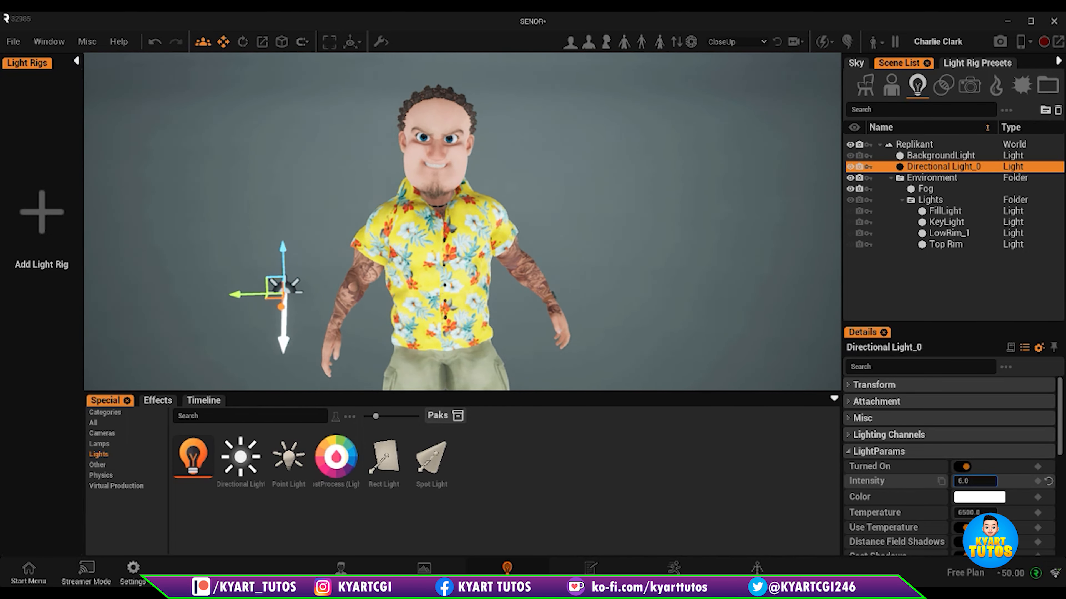
pyautogui.moveTo(284, 257); pyautogui.dragTo(299, 131)
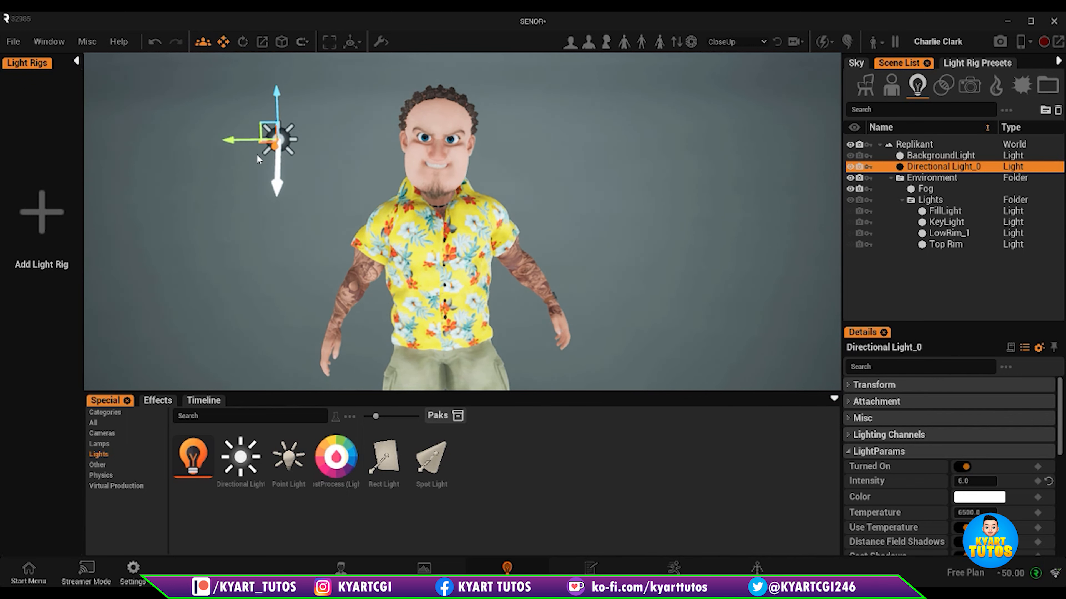
# Rotate the Directional Light so it aims diagonally down towards the character.
pyautogui.click(243, 42)
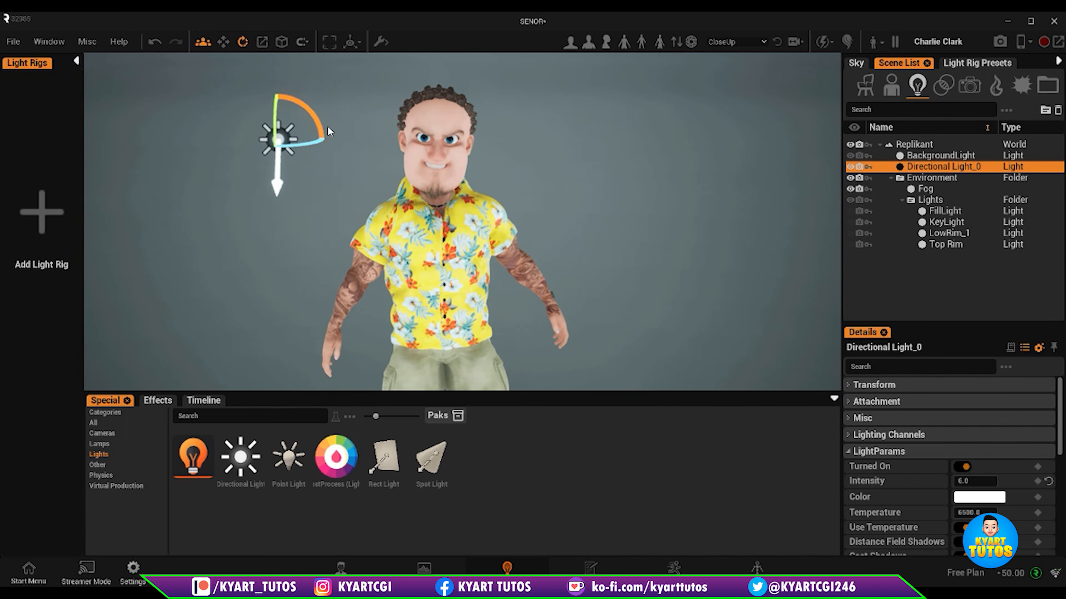
pyautogui.moveTo(323, 126); pyautogui.dragTo(285, 96)
pyautogui.moveTo(240, 155); pyautogui.dragTo(236, 123)
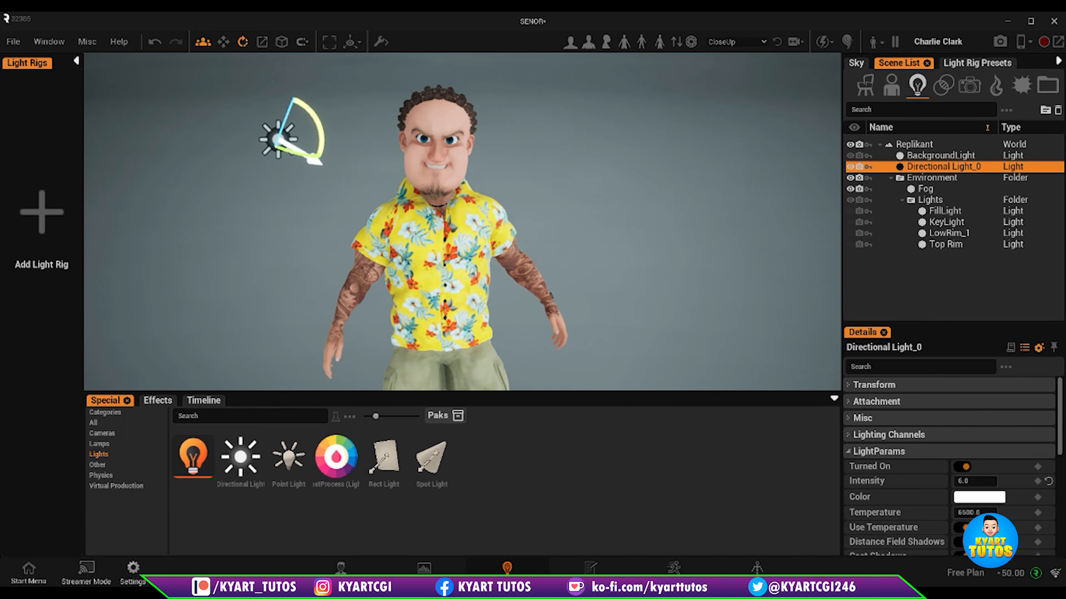
pyautogui.moveTo(236, 124)
pyautogui.mouseDown()
pyautogui.moveTo(231, 110)
pyautogui.moveTo(226, 138)
pyautogui.moveTo(246, 180)
pyautogui.moveTo(219, 138)
pyautogui.moveTo(226, 113)
pyautogui.mouseUp()
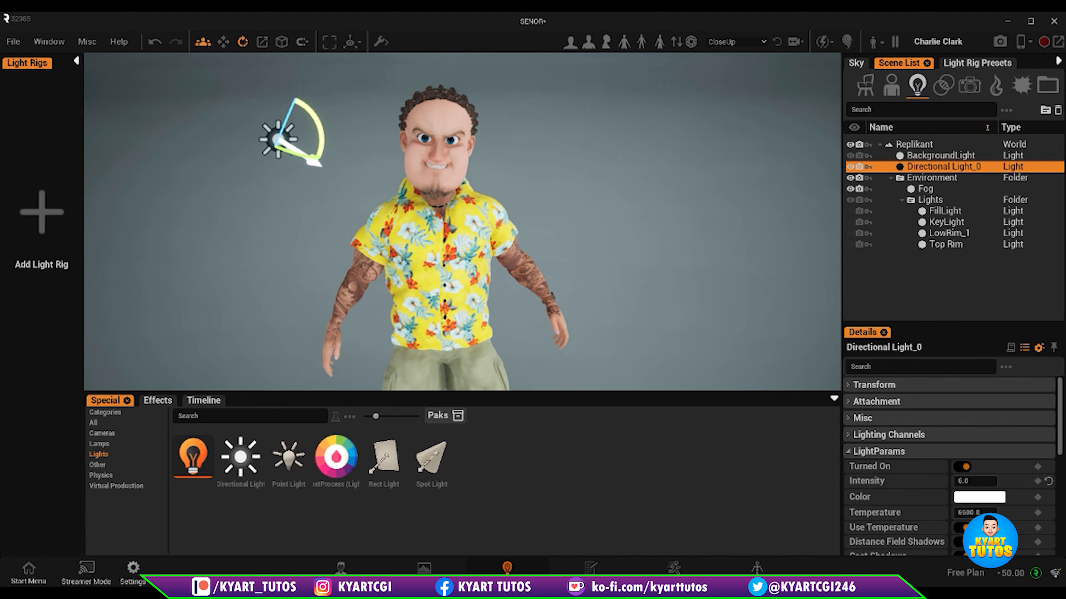
# Review the Directional Light's LightParams and Lighting Channels, testing Channel 0 off and back on.
pyautogui.scroll(-1, 913, 467)
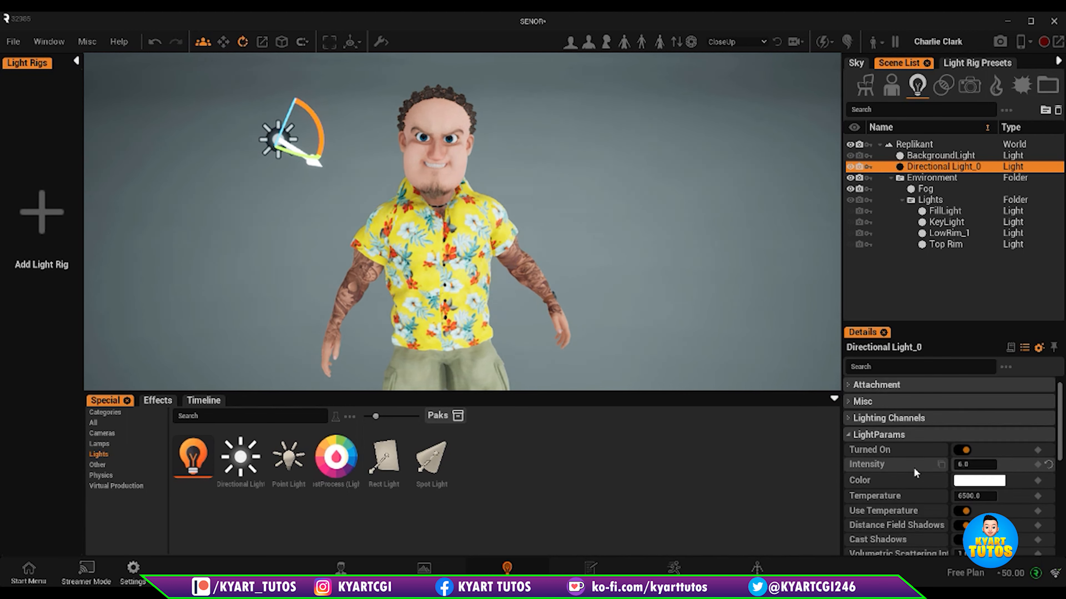
pyautogui.scroll(-2, 913, 467)
pyautogui.scroll(3, 913, 467)
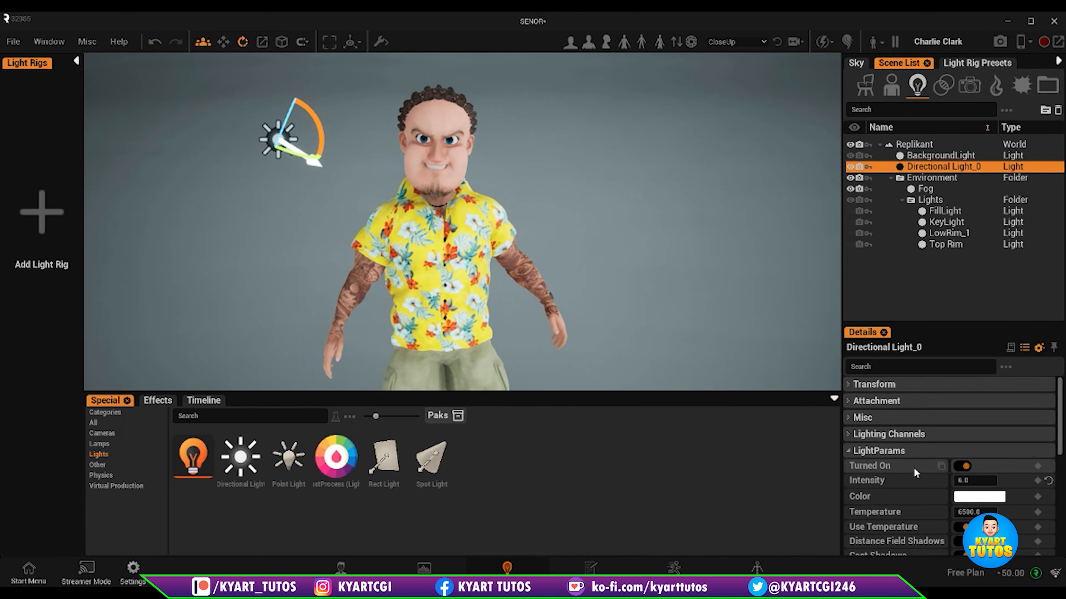
pyautogui.click(855, 435)
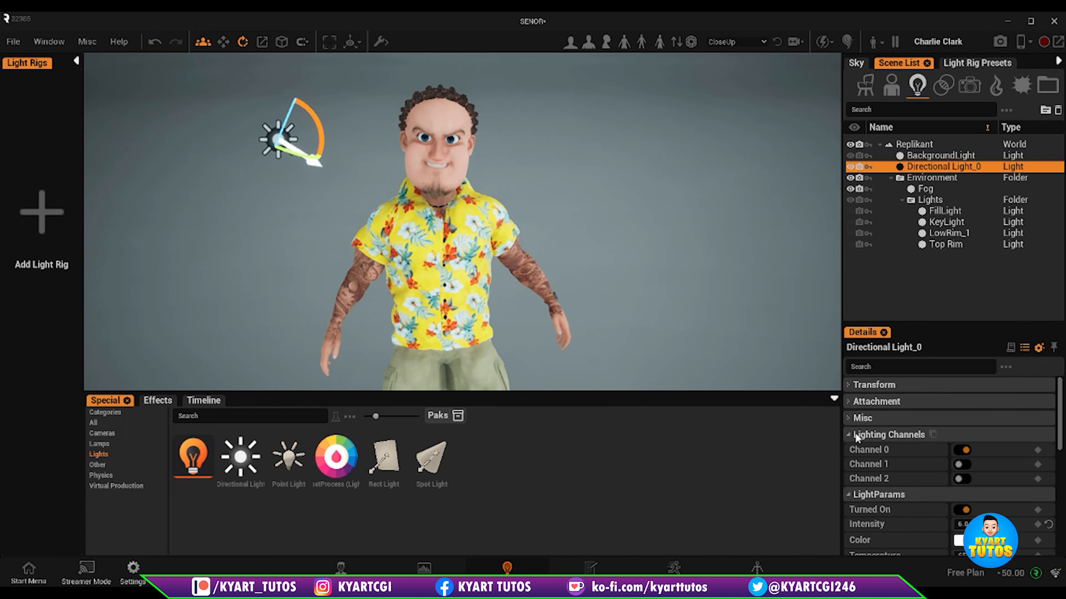
pyautogui.click(962, 450)
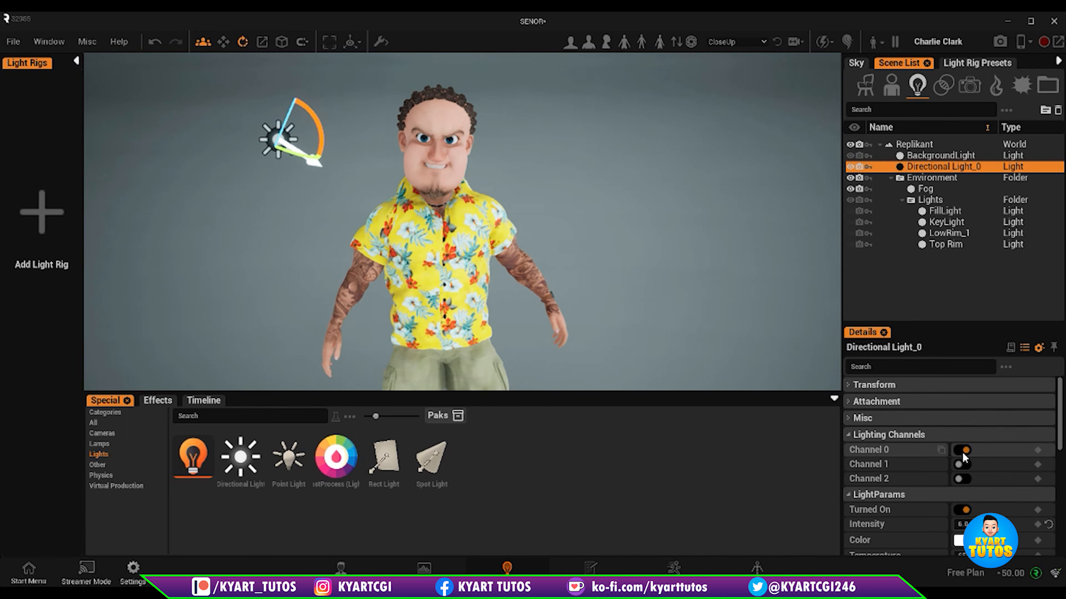
pyautogui.click(964, 452)
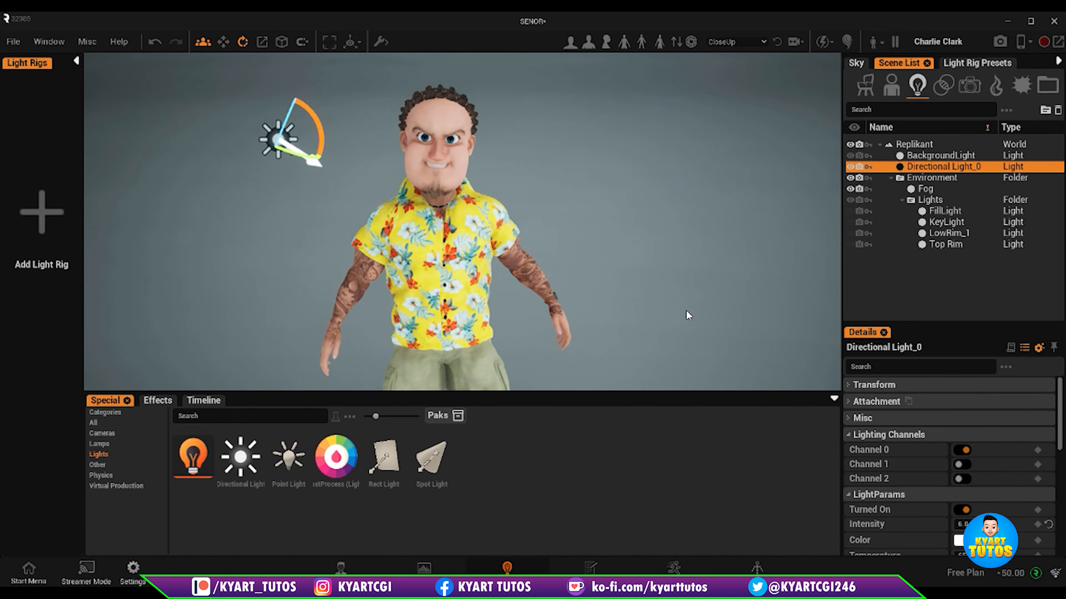
# Select the character and assign its Lighting Channels to Channel 1 only, with Channel 0 off.
pyautogui.click(455, 262)
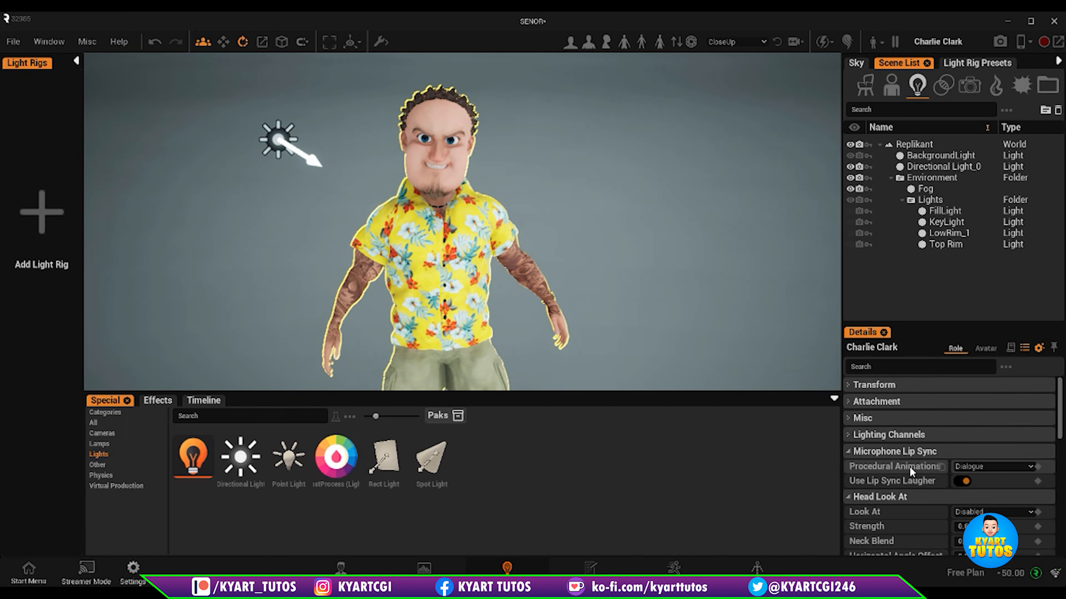
pyautogui.scroll(-1, 905, 470)
pyautogui.scroll(1, 904, 468)
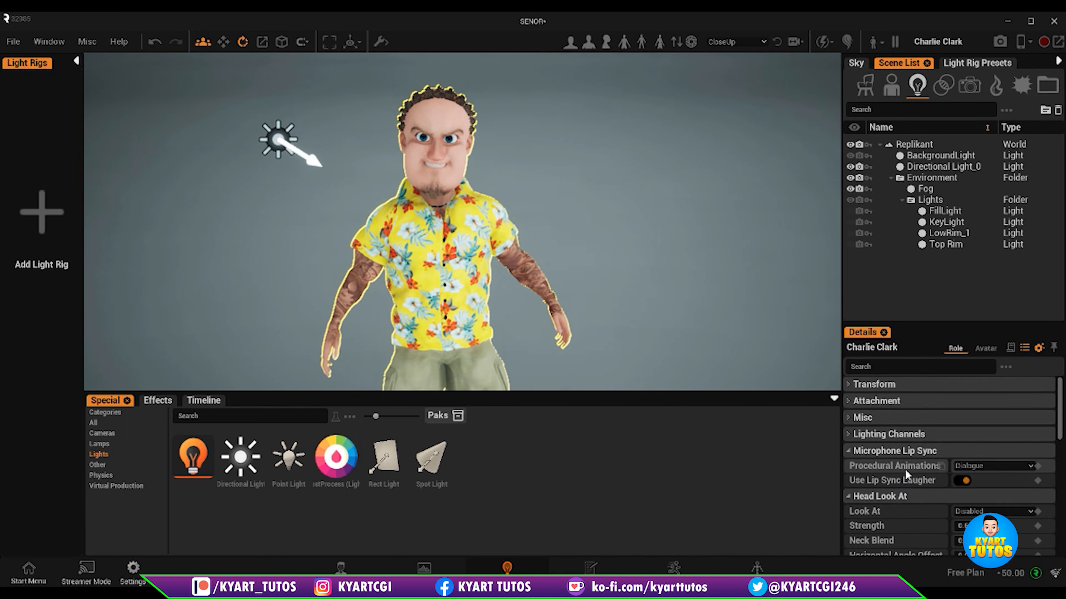
pyautogui.click(895, 439)
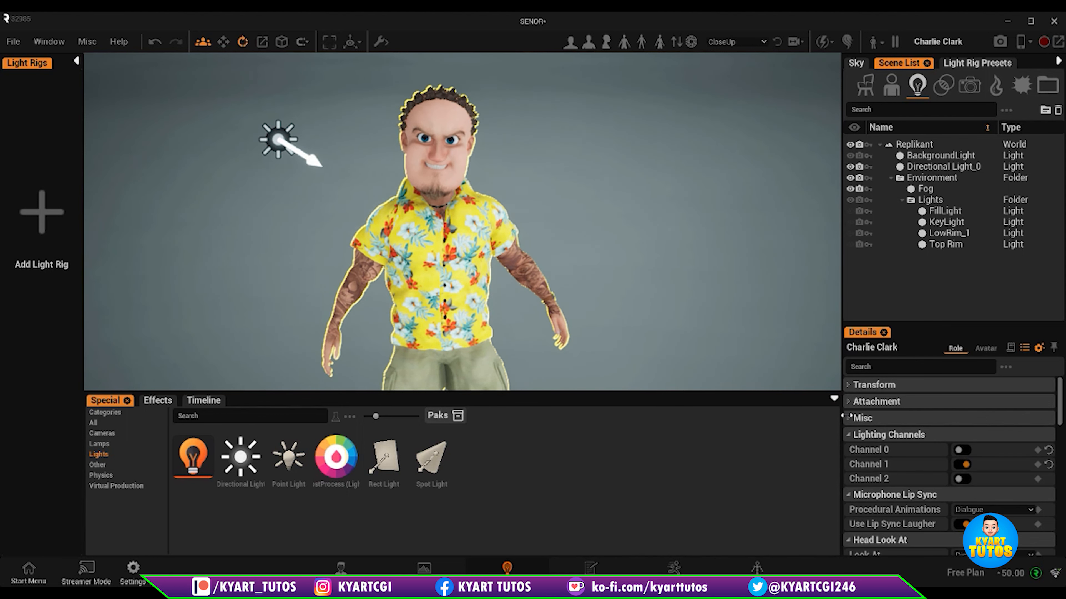
# Assign the Directional Light to Channel 1 instead of Channel 0 and test-rotate it into a different direction.
pyautogui.click(275, 140)
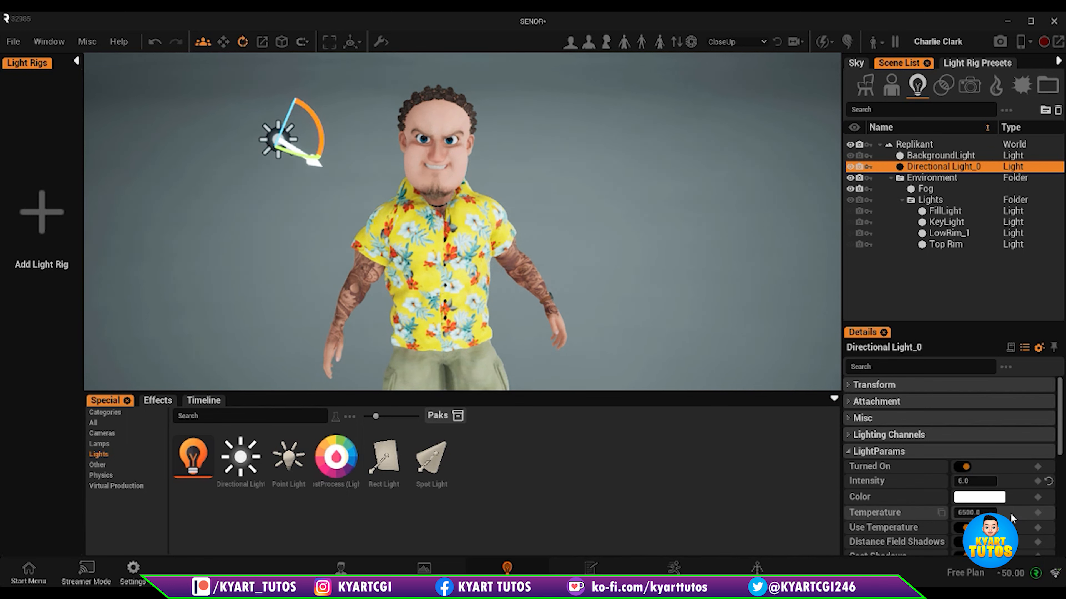
pyautogui.click(865, 435)
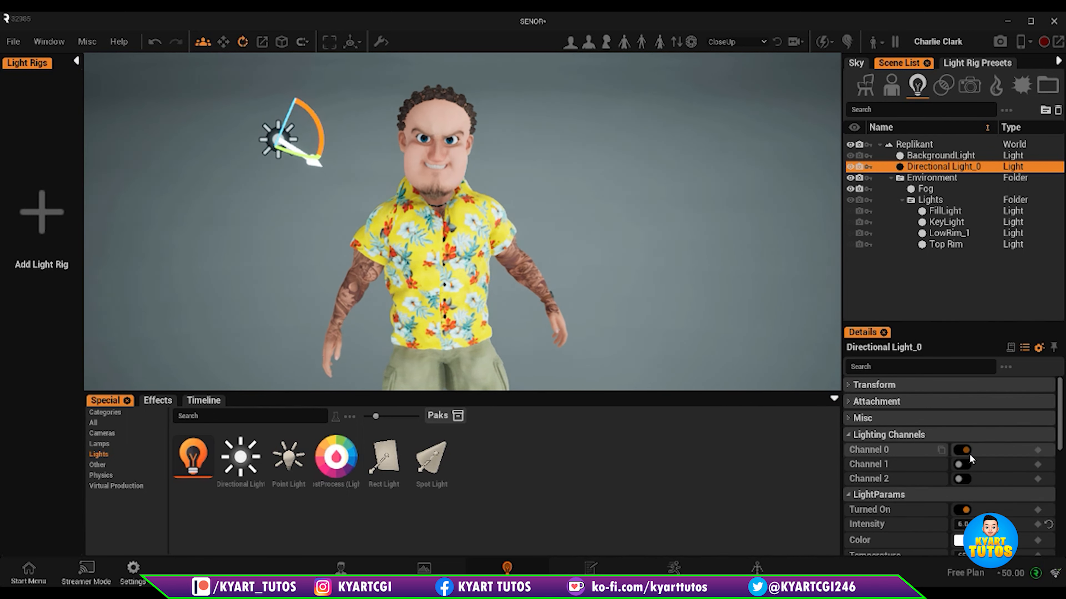
pyautogui.click(962, 452)
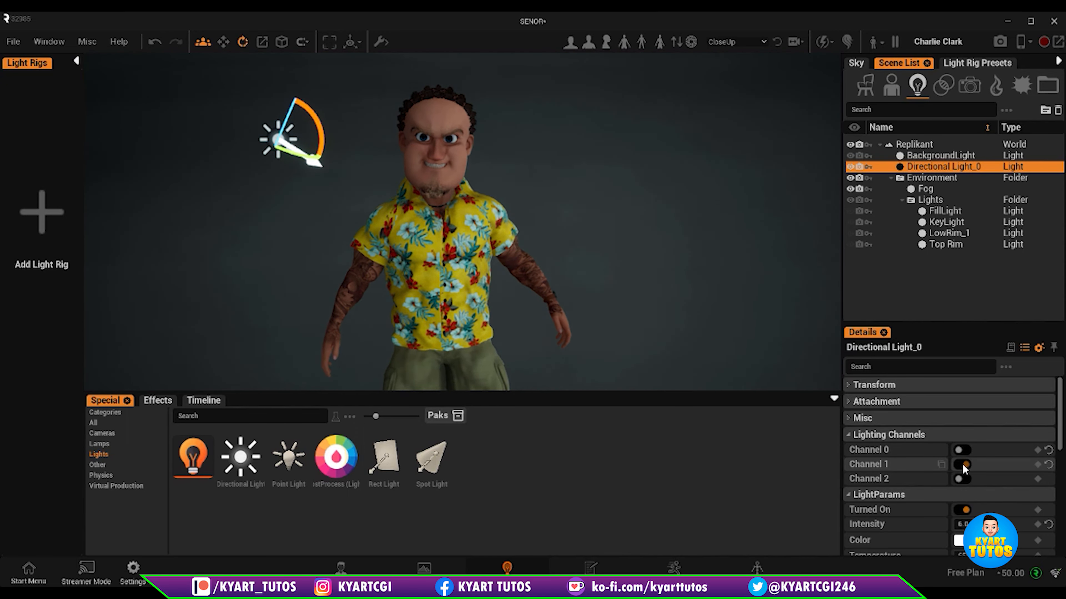
pyautogui.moveTo(301, 144); pyautogui.dragTo(288, 127)
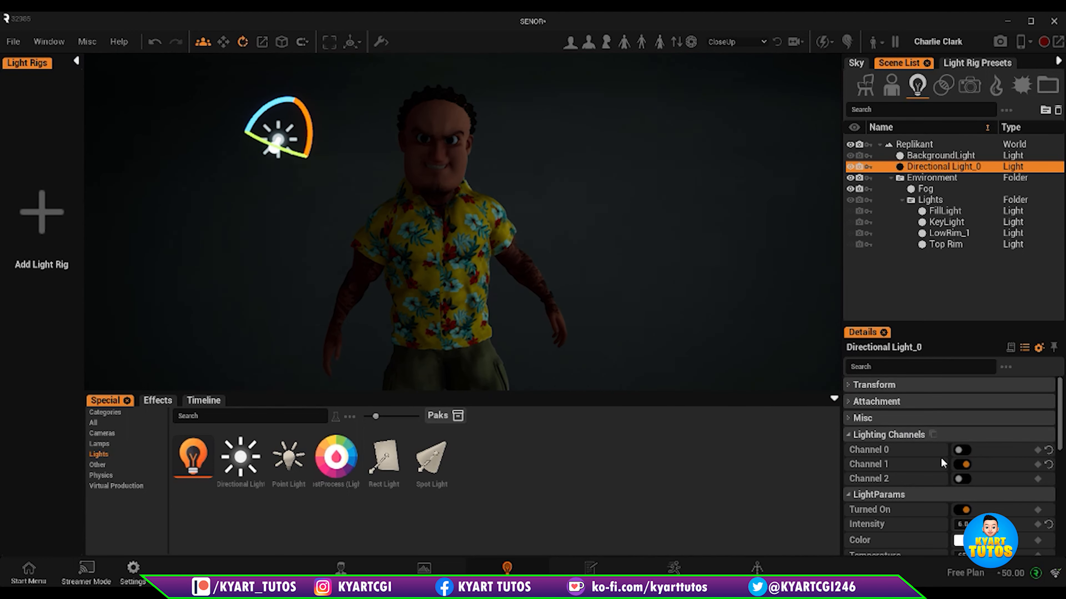
# Compare the Directional Light's effect on Channels 0, 1 and 2, ending with only Channel 1 on.
pyautogui.click(963, 451)
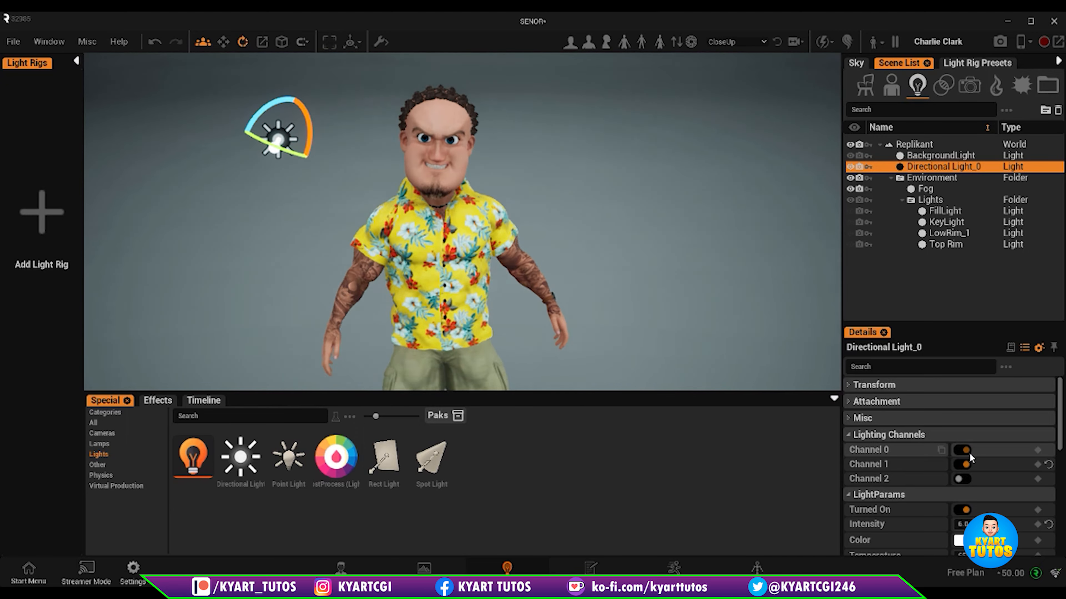
pyautogui.click(966, 451)
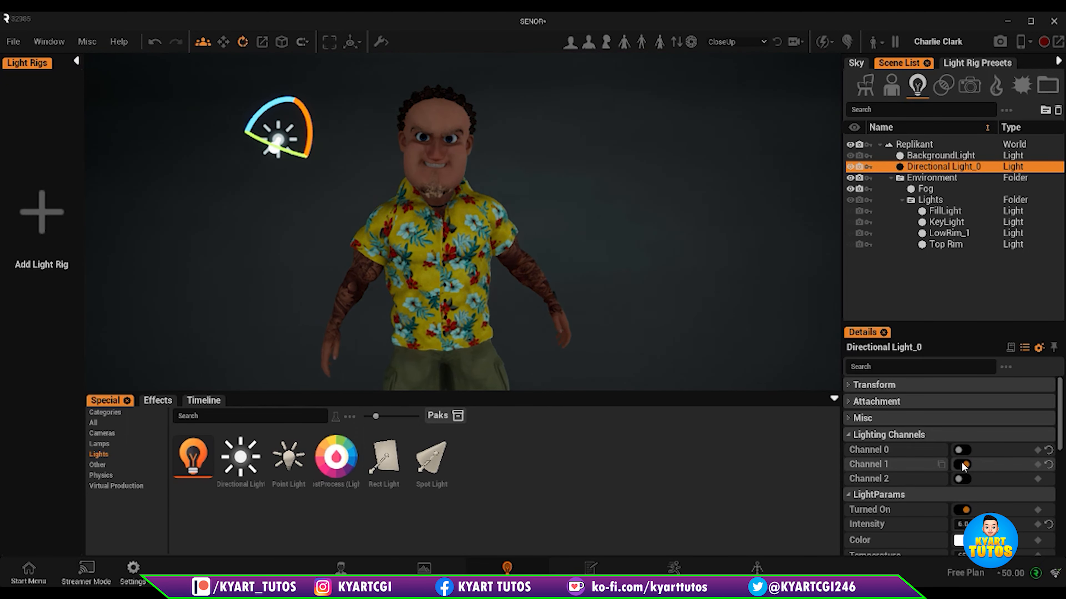
pyautogui.click(963, 465)
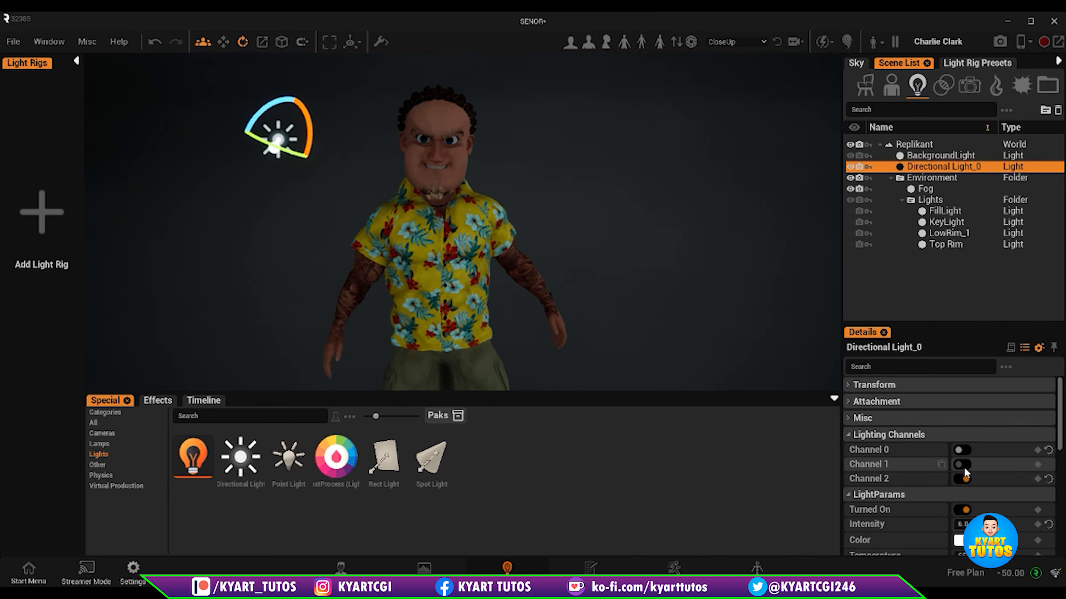
pyautogui.click(964, 470)
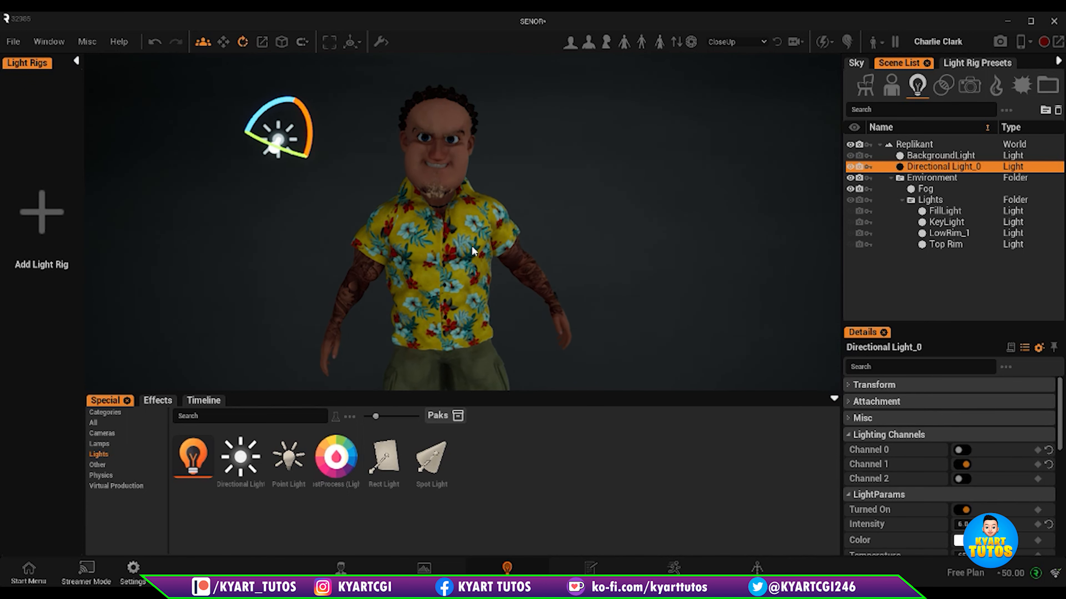
# Check the character's Lighting Channels, toggling Channel 1 off and back on.
pyautogui.click(436, 257)
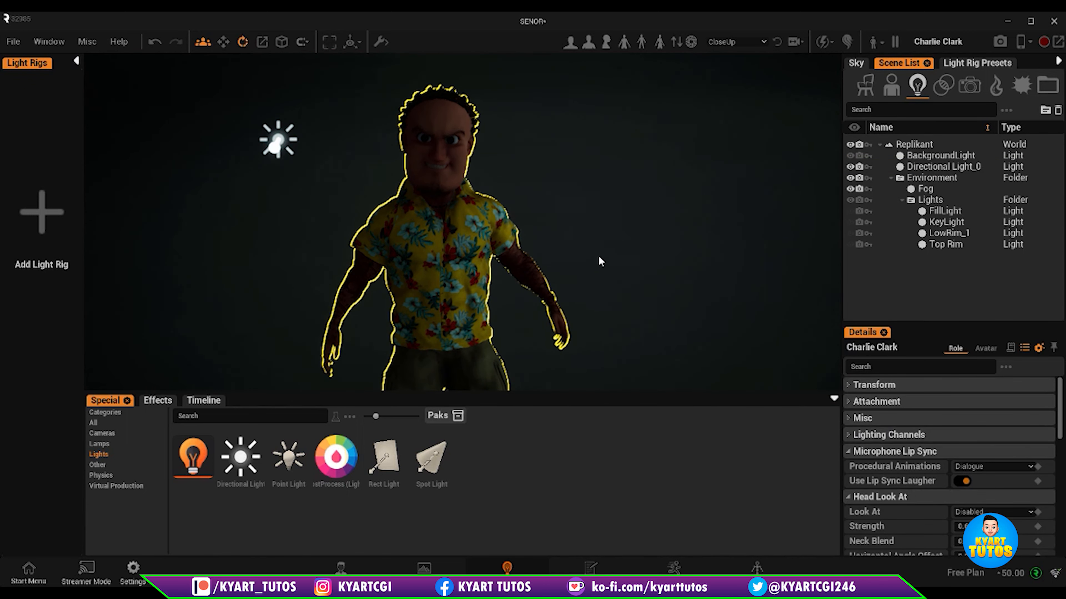
pyautogui.click(854, 437)
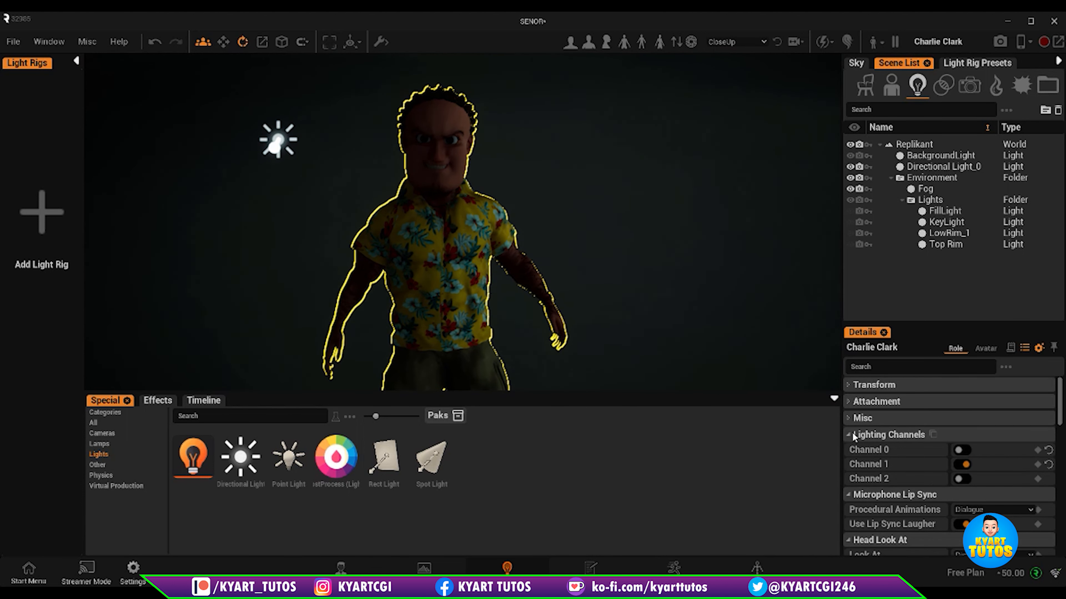
pyautogui.click(963, 464)
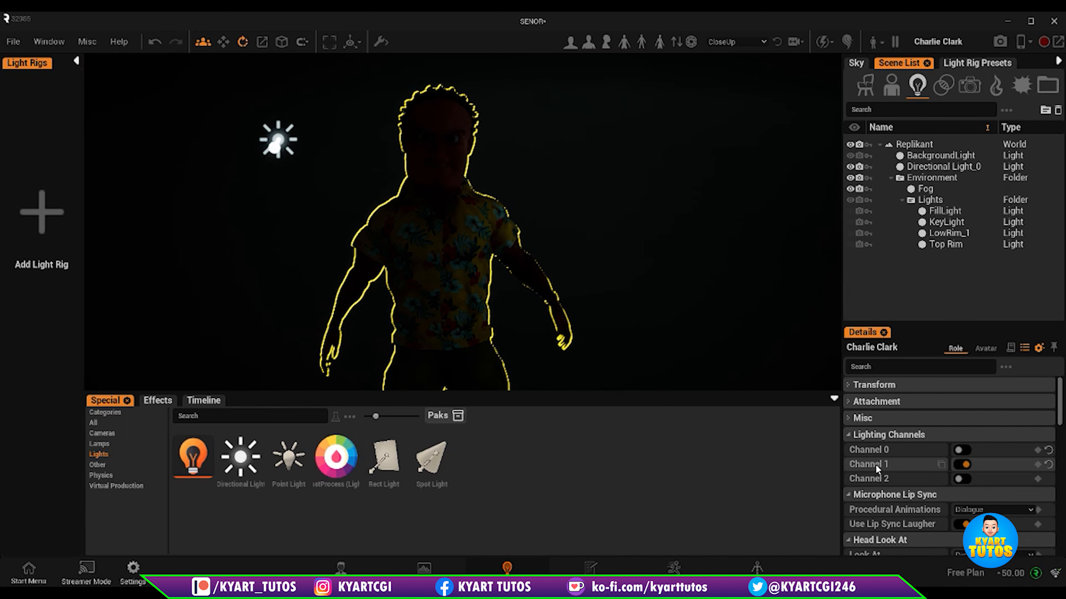
# Rotate the Directional Light to aim diagonally down at the character again and turn its Channel 0 on alongside Channel 1.
pyautogui.click(271, 149)
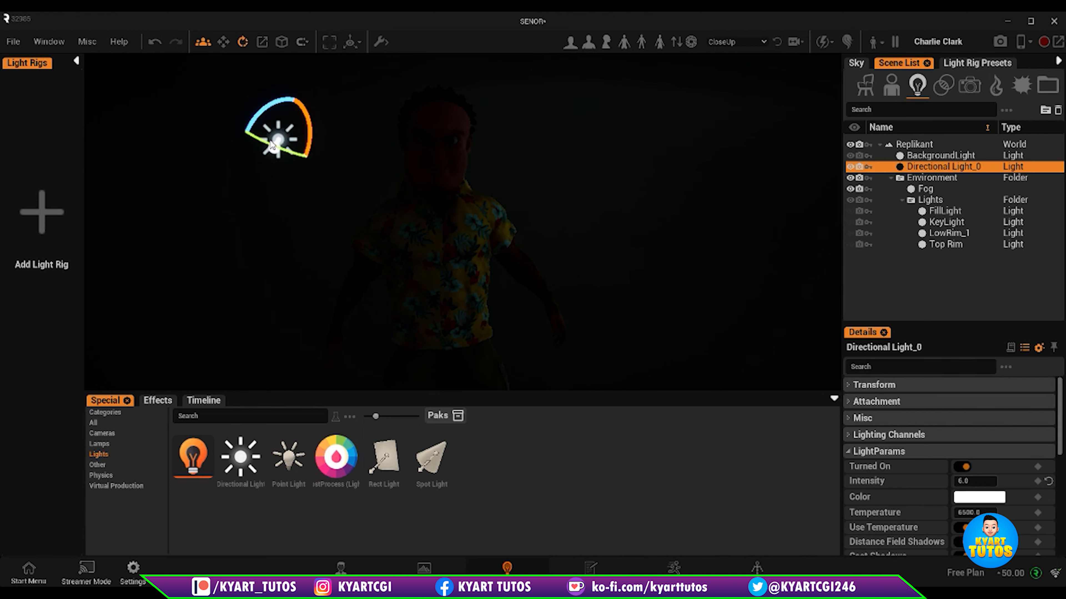
pyautogui.click(866, 435)
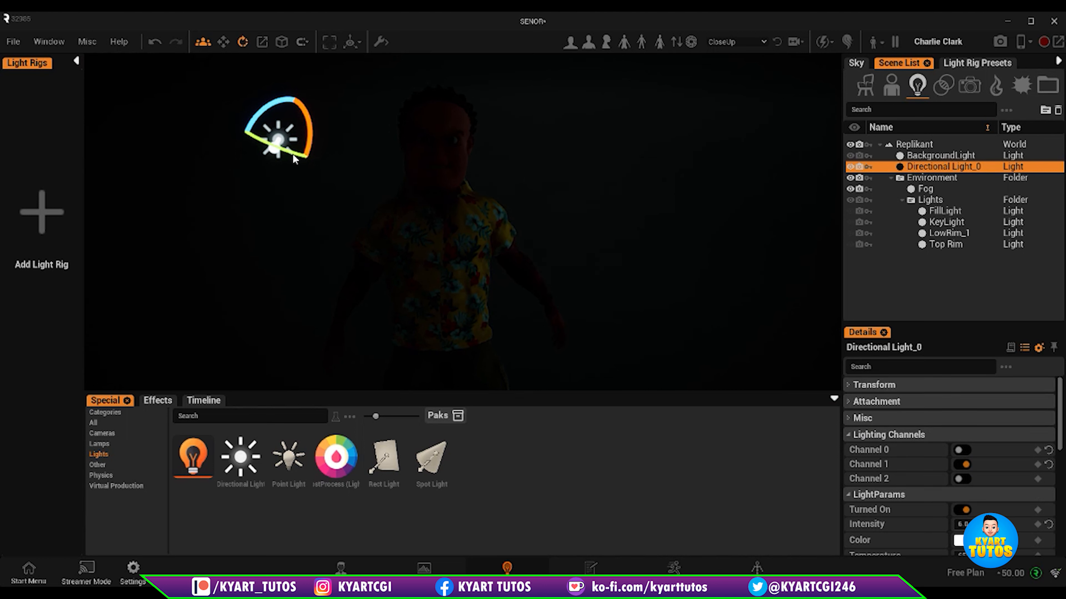
pyautogui.moveTo(294, 158)
pyautogui.mouseDown()
pyautogui.moveTo(247, 119)
pyautogui.moveTo(290, 152)
pyautogui.mouseUp()
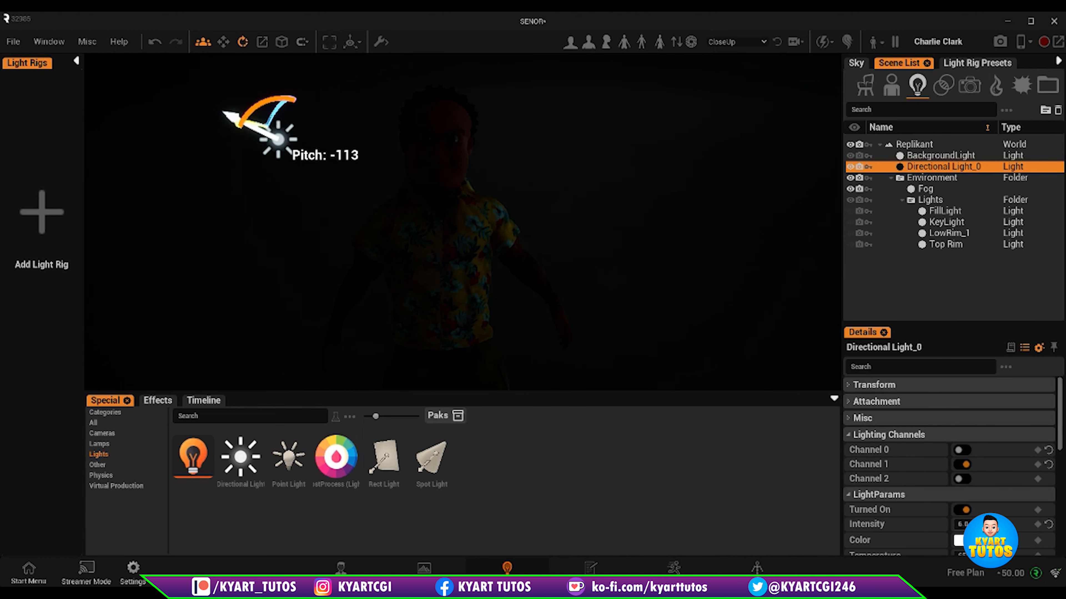
pyautogui.moveTo(241, 123); pyautogui.dragTo(313, 157)
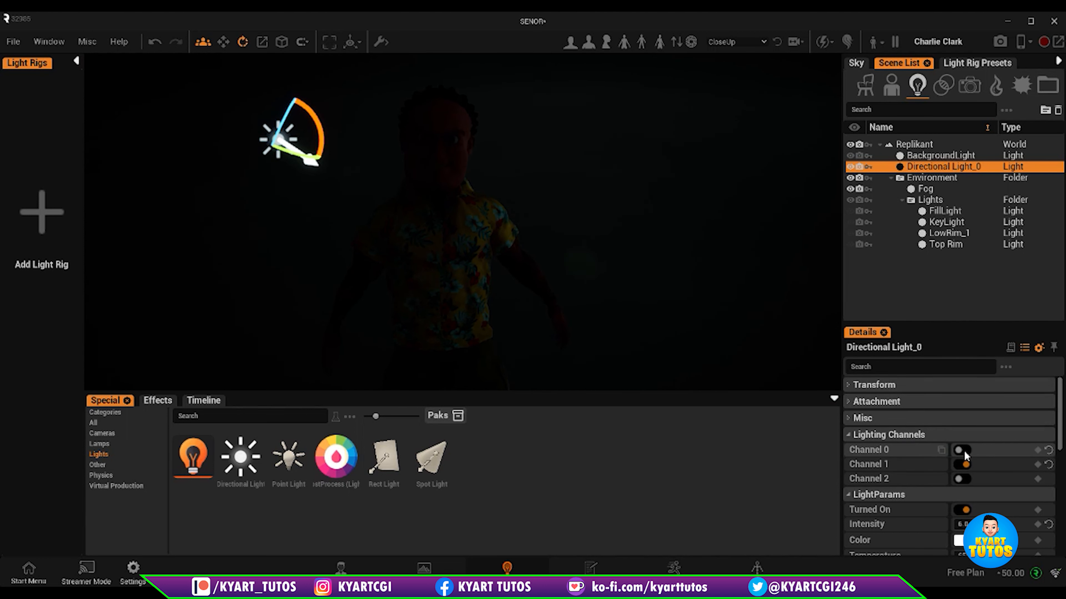
pyautogui.click(963, 451)
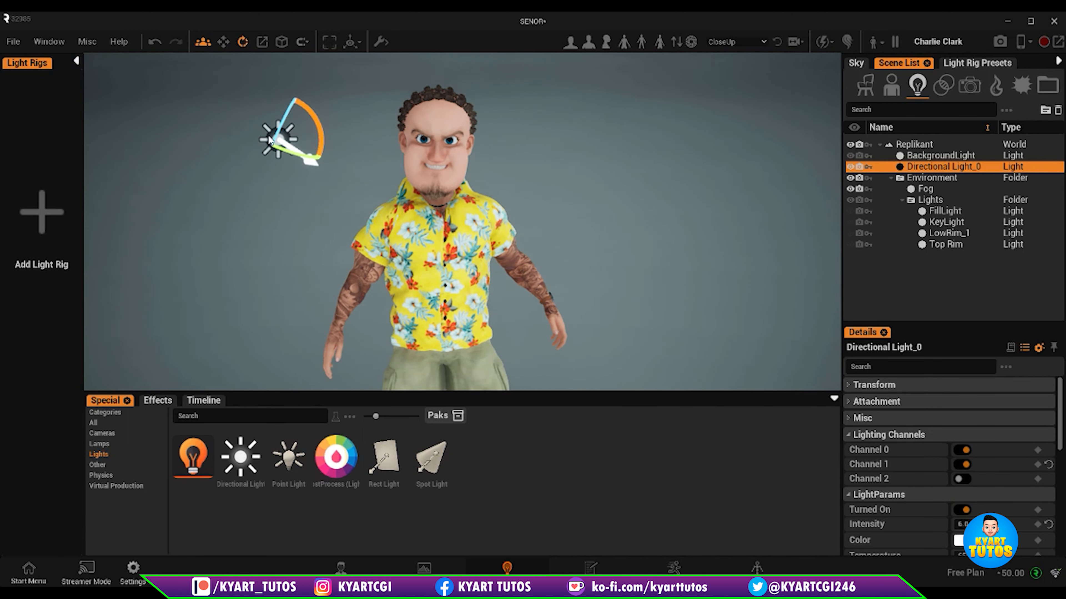
pyautogui.moveTo(277, 138); pyautogui.dragTo(277, 140)
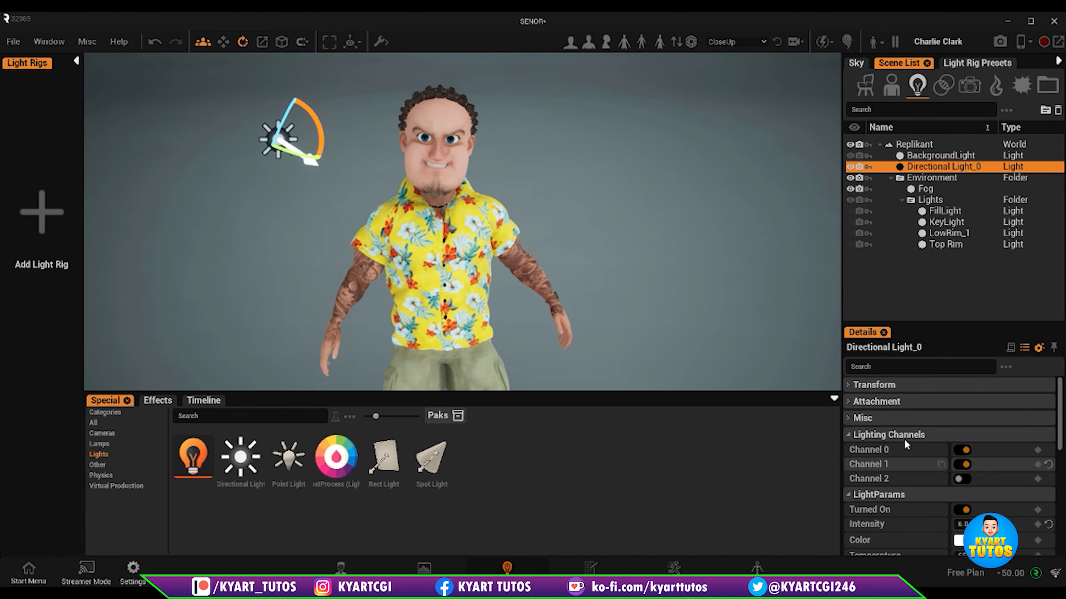
# Lower the Directional Light's Bloom Scale to -1.0.
pyautogui.click(854, 435)
pyautogui.scroll(-3, 854, 437)
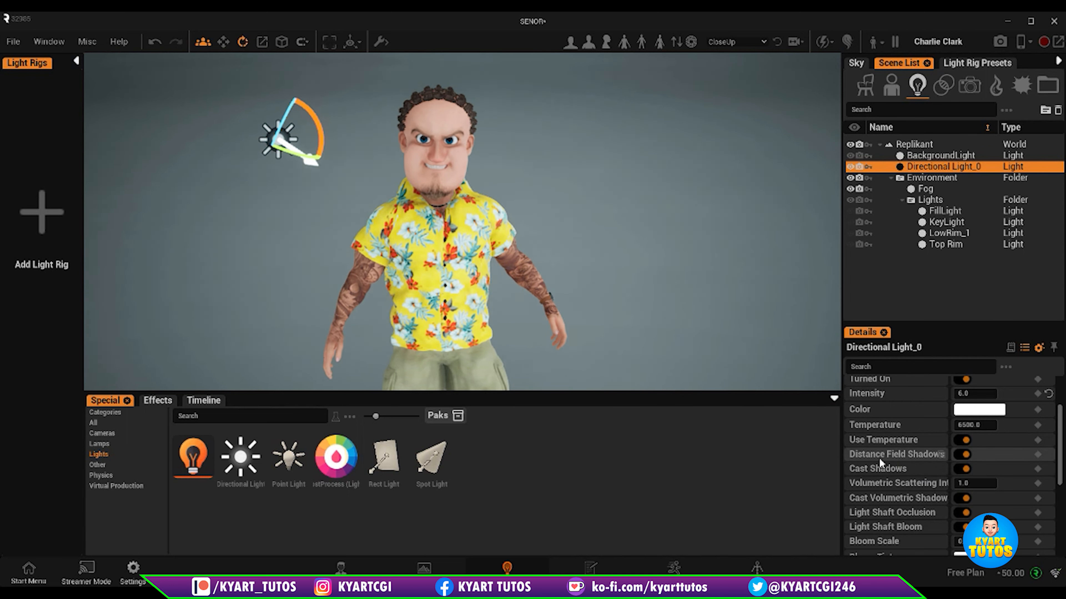
pyautogui.scroll(-3, 902, 487)
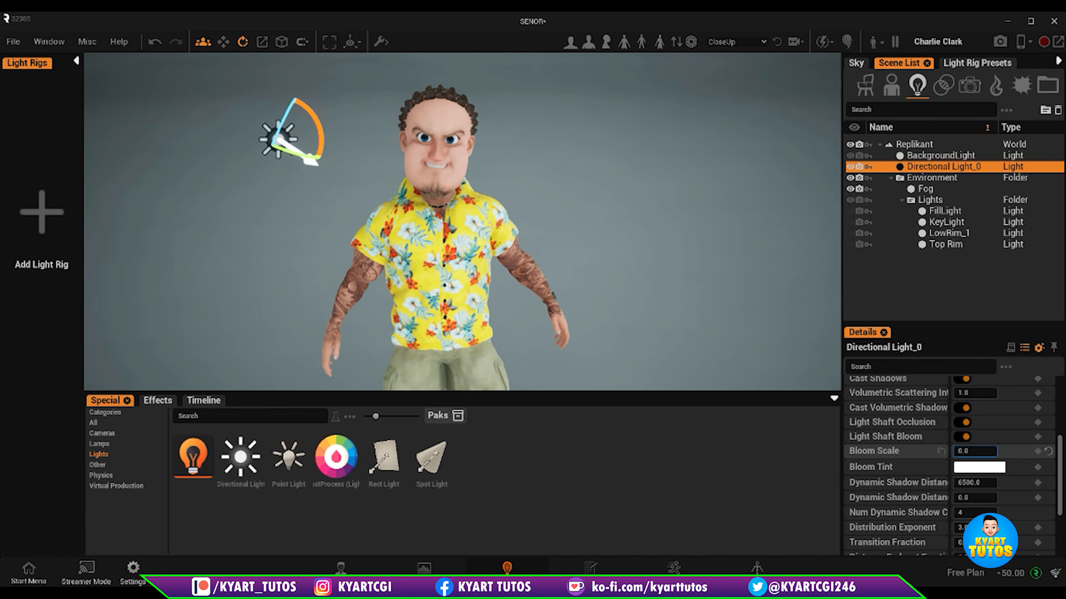
pyautogui.moveTo(974, 452); pyautogui.dragTo(1006, 452)
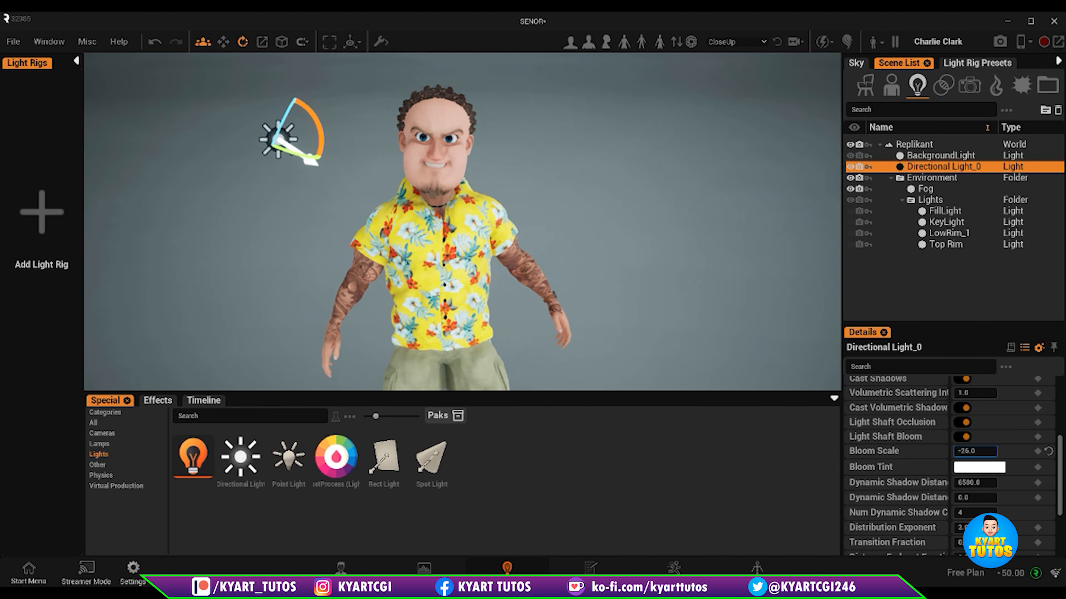
# Turn off Channel 1 in the character's Lighting Channels.
pyautogui.click(470, 234)
pyautogui.scroll(-5, 914, 422)
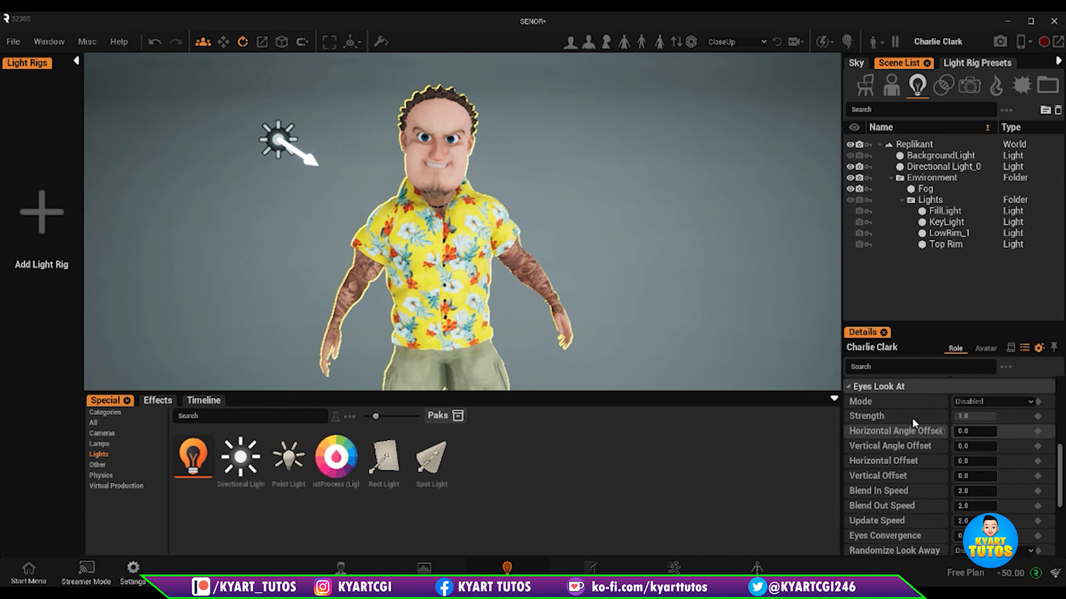
pyautogui.scroll(5, 914, 421)
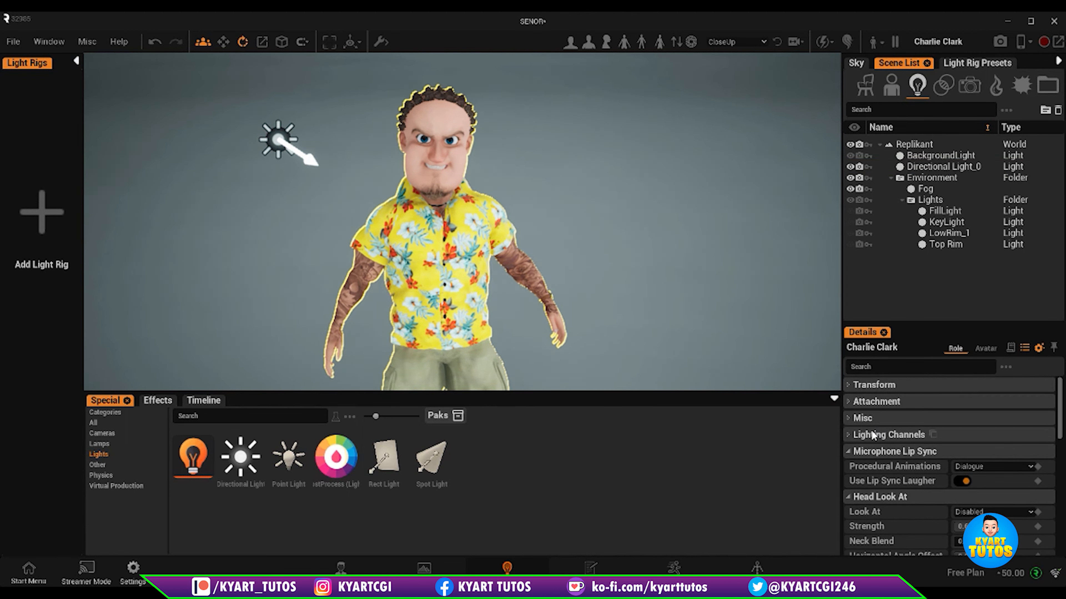
pyautogui.click(855, 435)
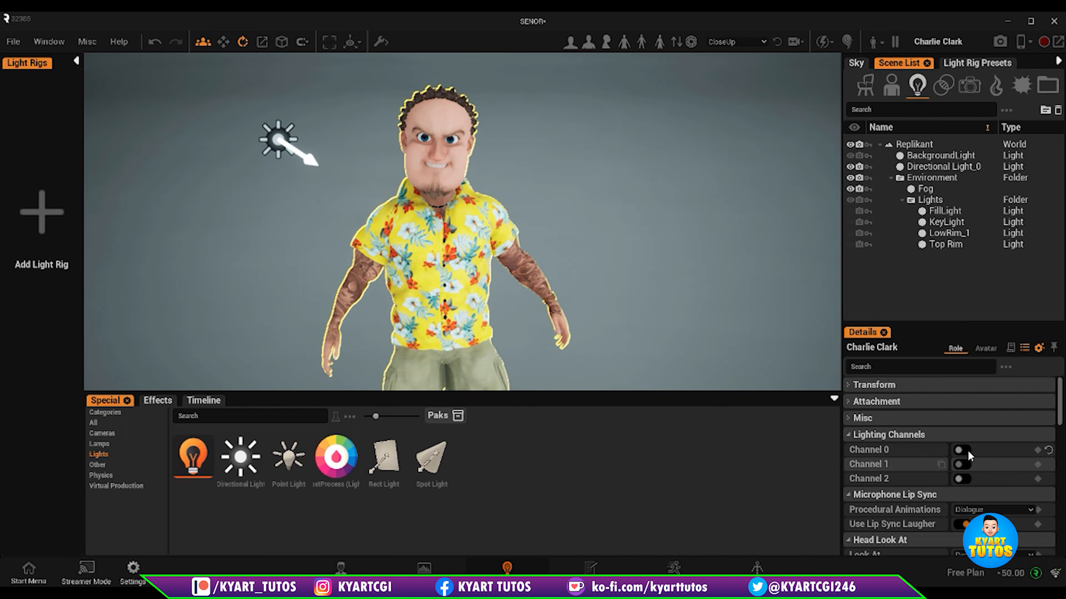
pyautogui.click(963, 464)
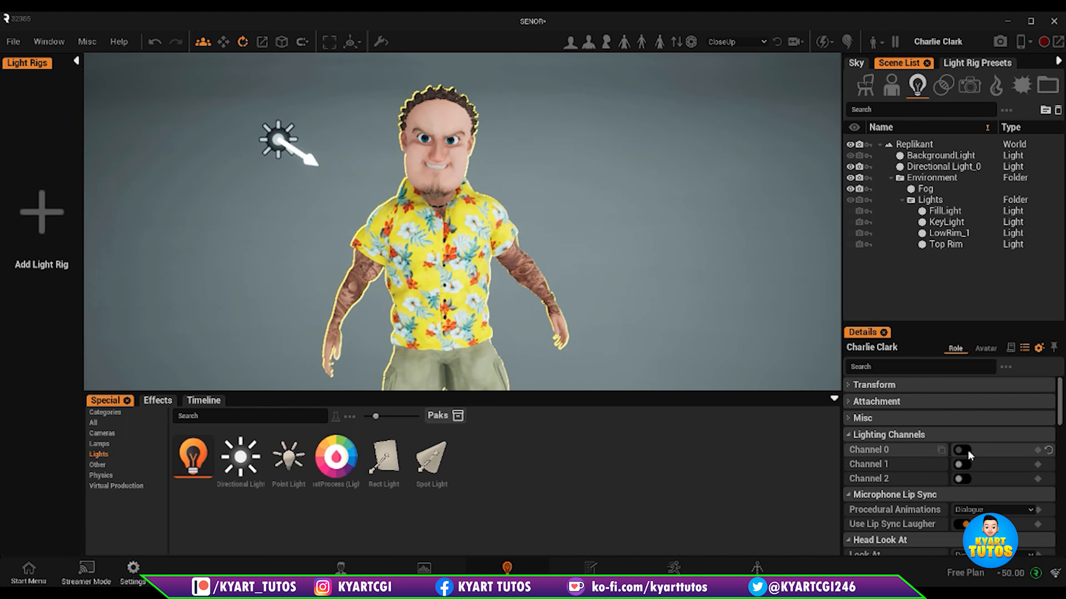
# Change the Directional Light's Bloom Tint from white to a light pink with a saturation of about 0.43.
pyautogui.click(275, 135)
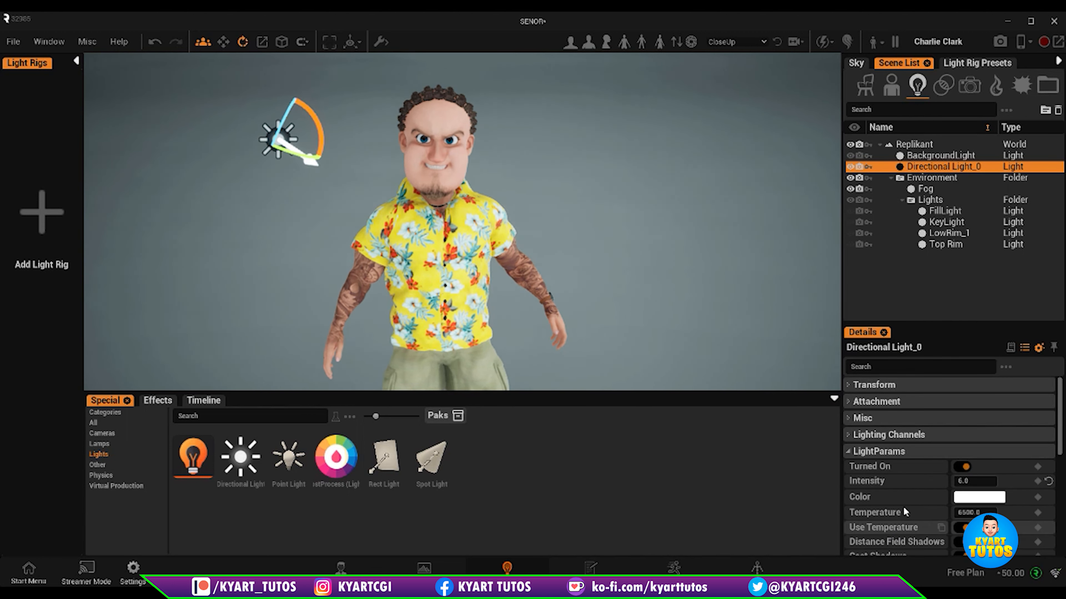
pyautogui.scroll(-3, 905, 494)
pyautogui.scroll(-1, 905, 494)
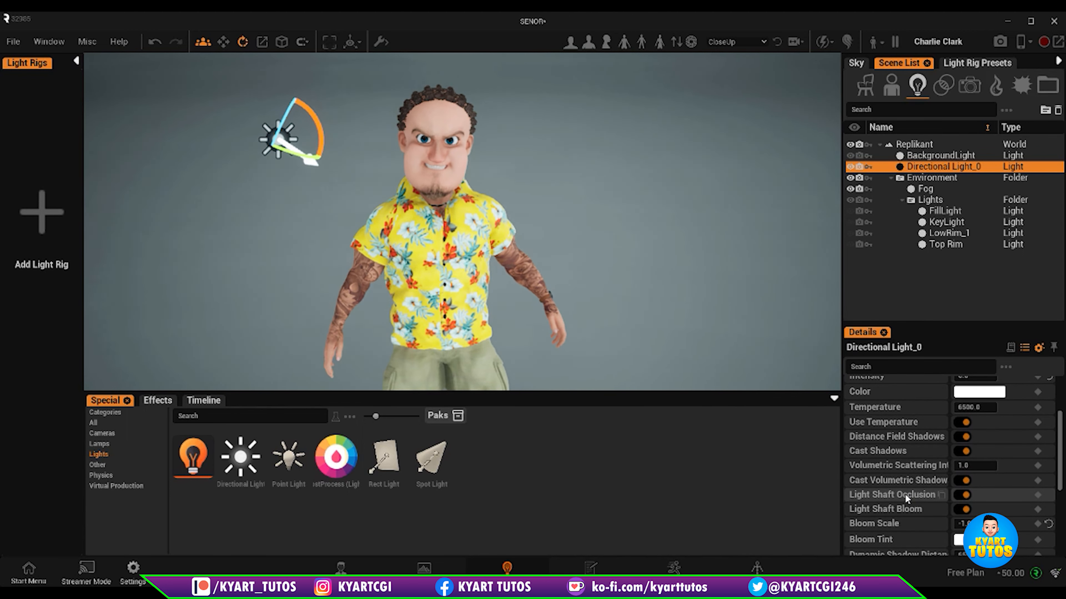
pyautogui.scroll(-3, 905, 494)
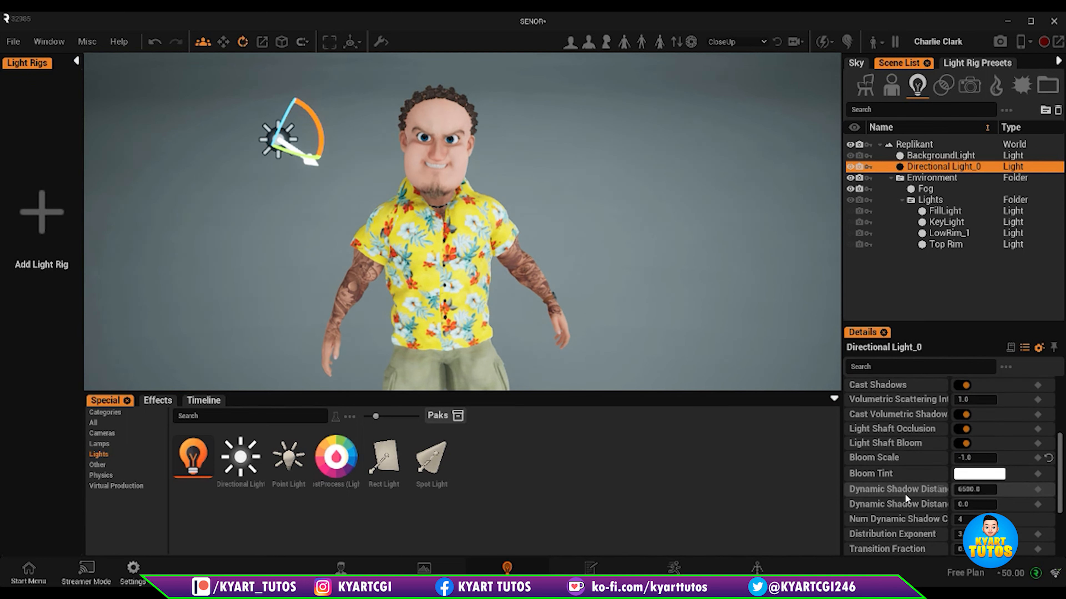
pyautogui.click(994, 436)
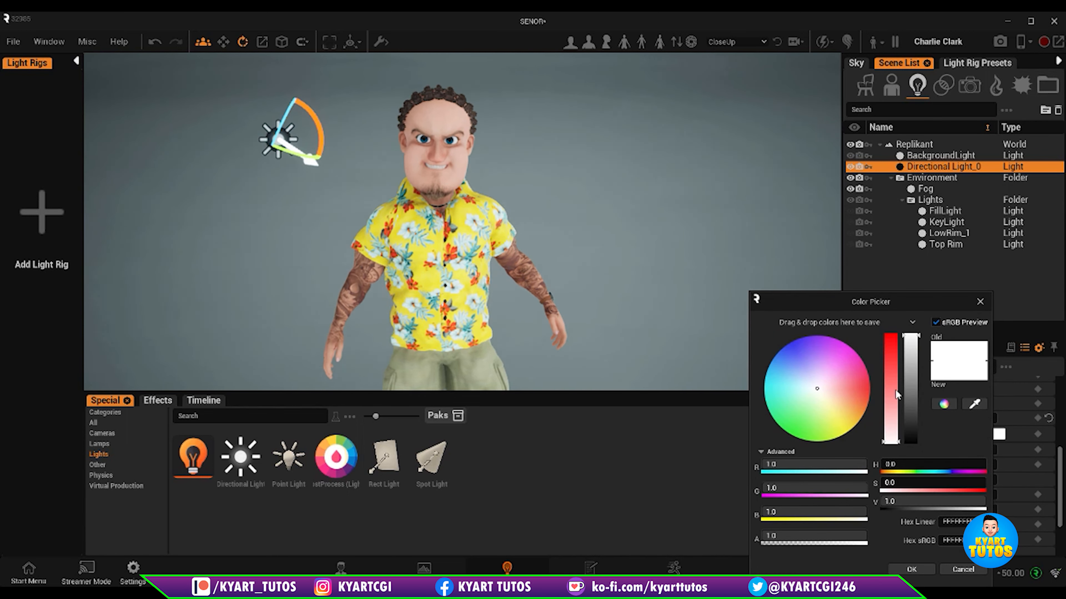
pyautogui.moveTo(896, 401)
pyautogui.mouseDown()
pyautogui.moveTo(896, 362)
pyautogui.moveTo(896, 396)
pyautogui.mouseUp()
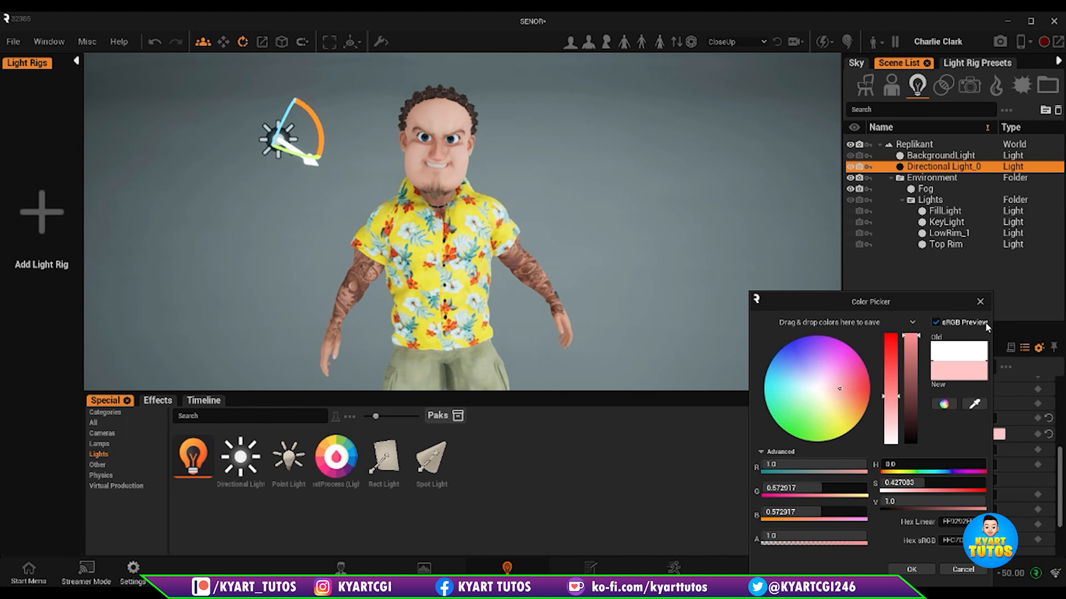
pyautogui.click(980, 303)
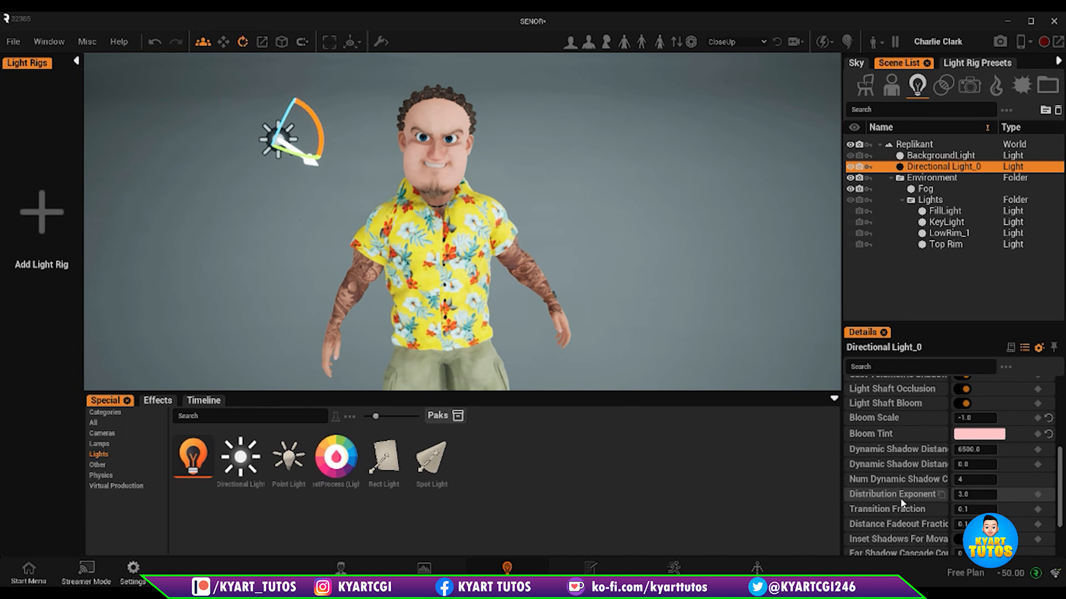
# Look over the Directional Light's remaining shadow parameters and delete the light from the scene.
pyautogui.scroll(-3, 903, 487)
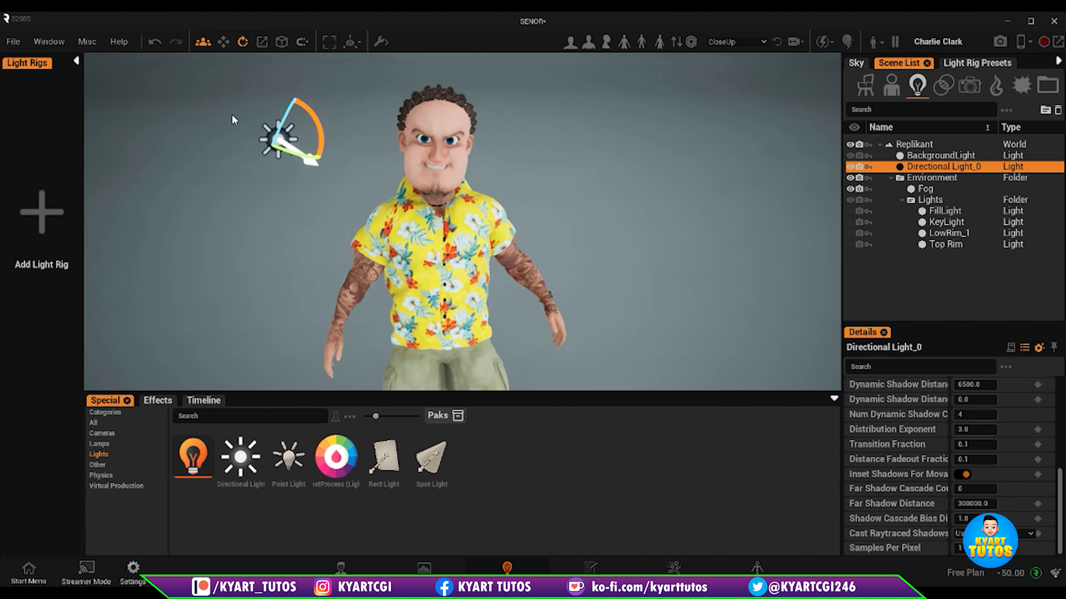
pyautogui.press('Delete')
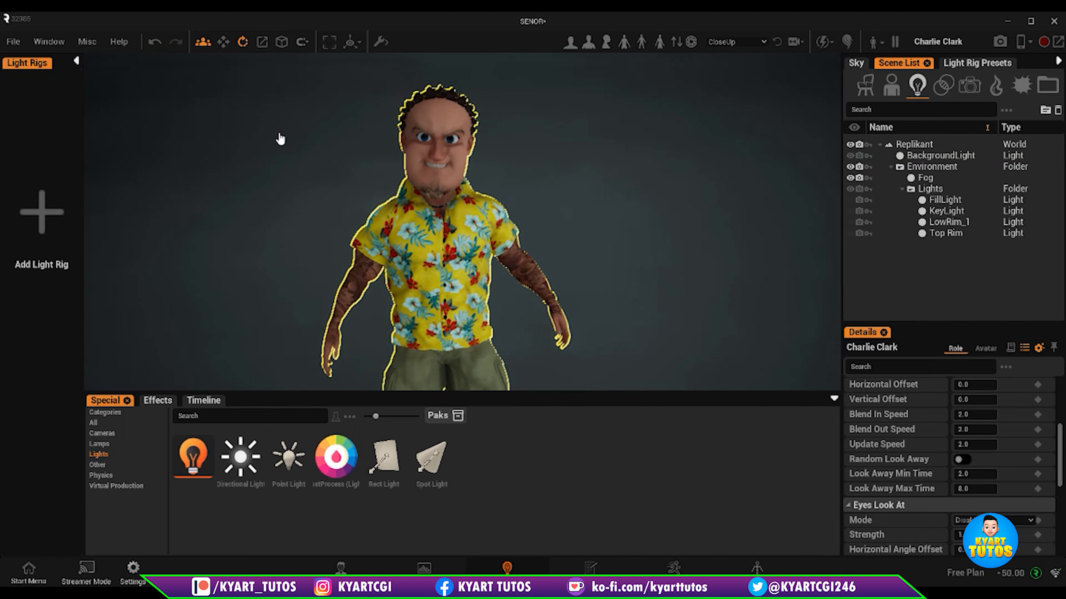
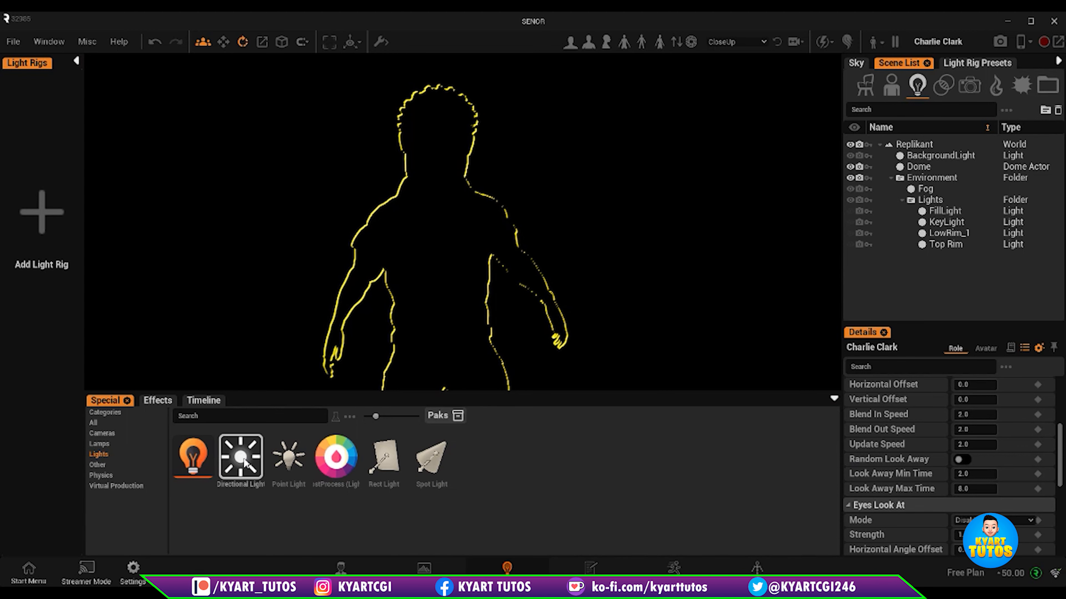
# Add a Point Light beside the character and move it to light his front from the side of his lowered arm.
pyautogui.moveTo(296, 456); pyautogui.dragTo(286, 299)
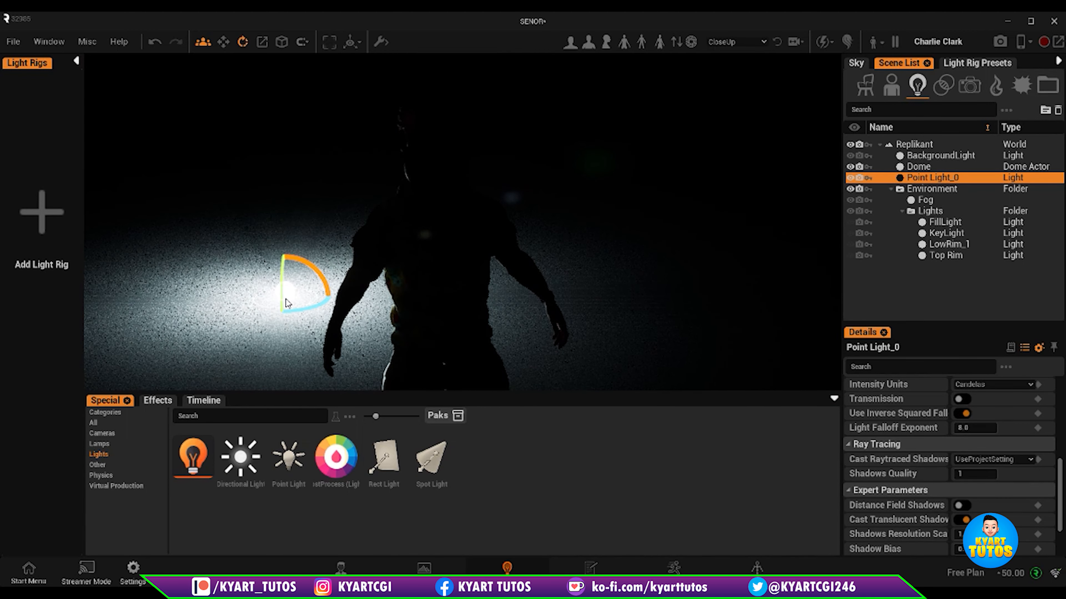
pyautogui.click(224, 41)
pyautogui.click(284, 190)
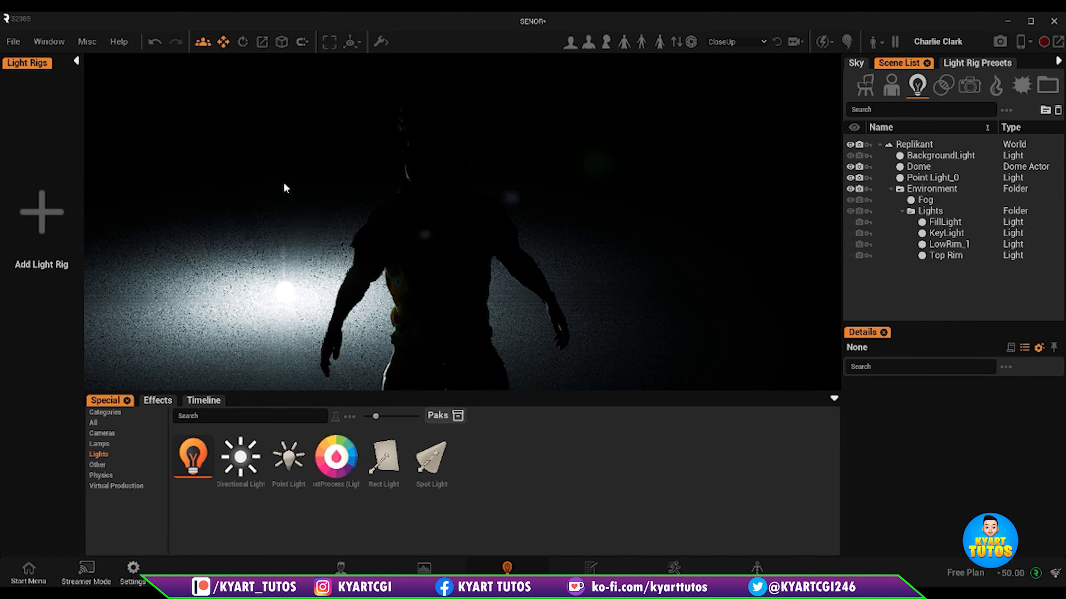
pyautogui.click(284, 287)
pyautogui.moveTo(284, 278); pyautogui.dragTo(252, 341)
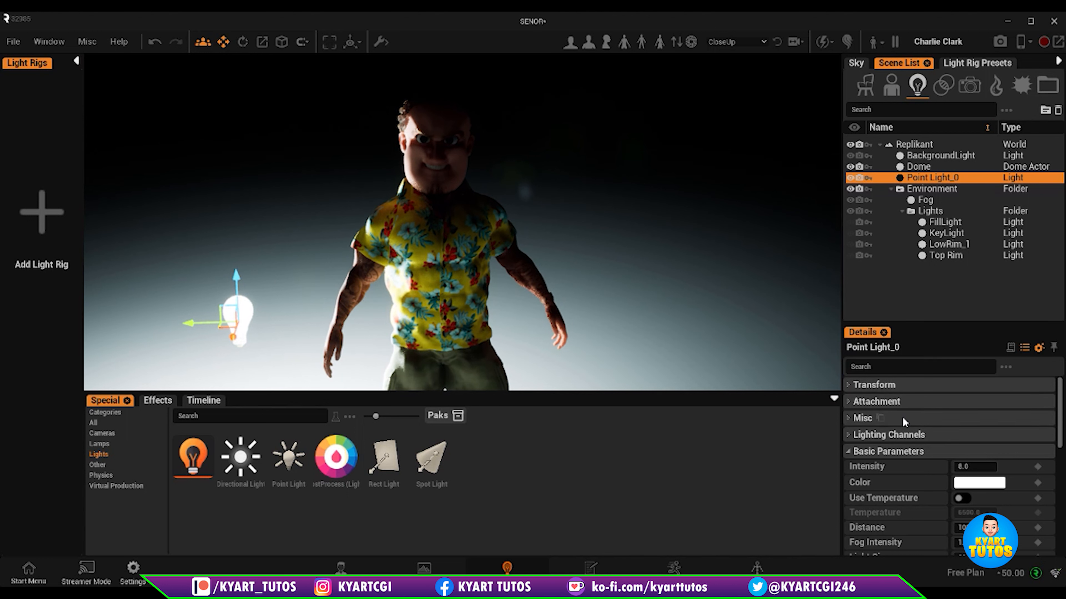
# Turn on the Point Light's Channel 1 and test Channel 0 by switching it off and back on.
pyautogui.click(875, 437)
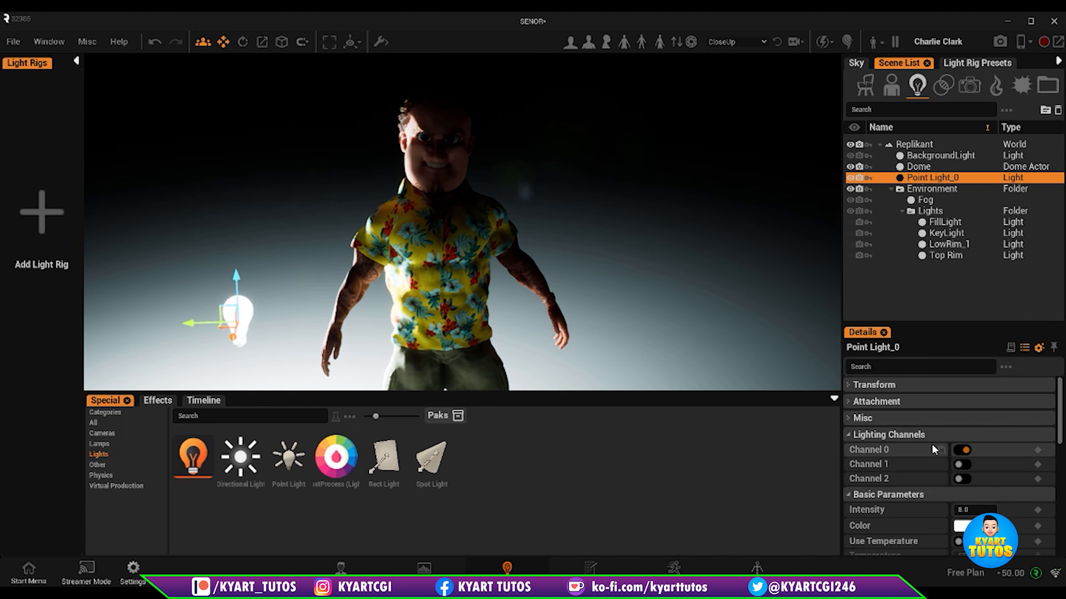
pyautogui.click(961, 450)
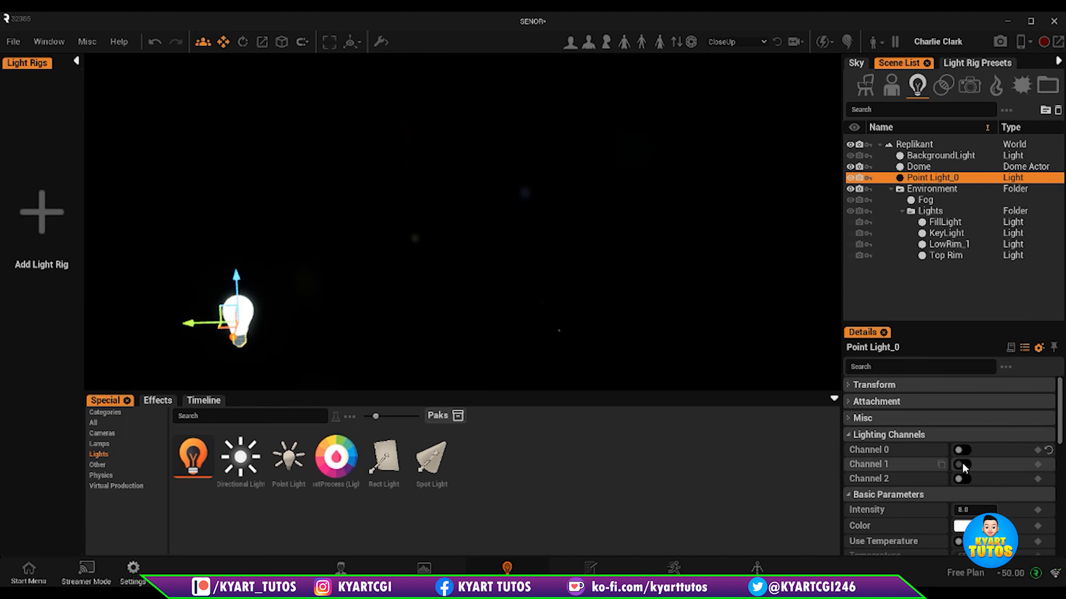
pyautogui.click(961, 465)
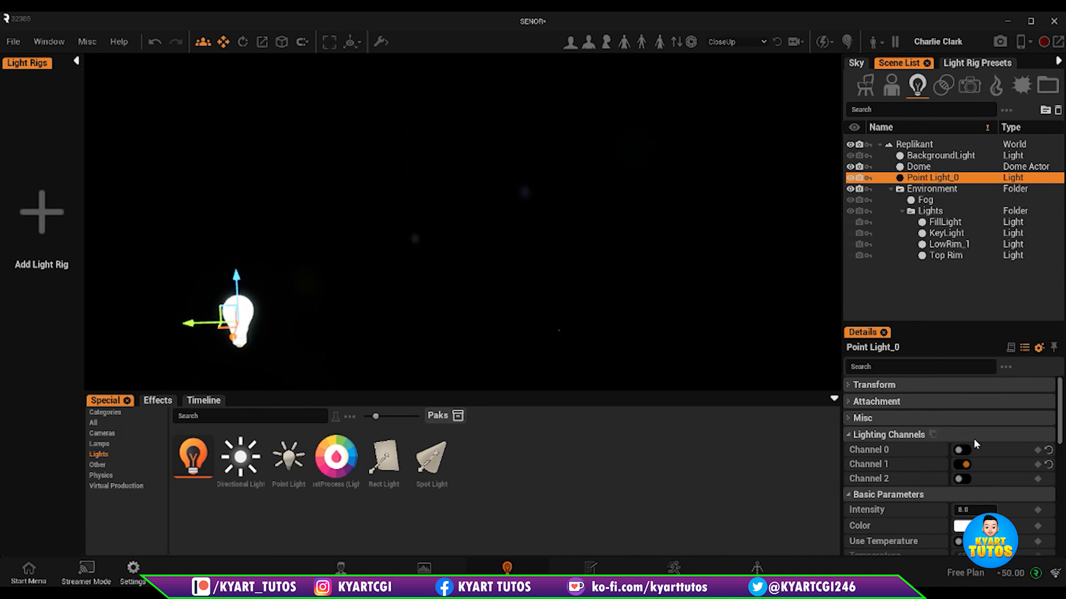
pyautogui.click(962, 450)
# Assign the character to lighting Channel 1 instead of Channel 0.
pyautogui.click(459, 242)
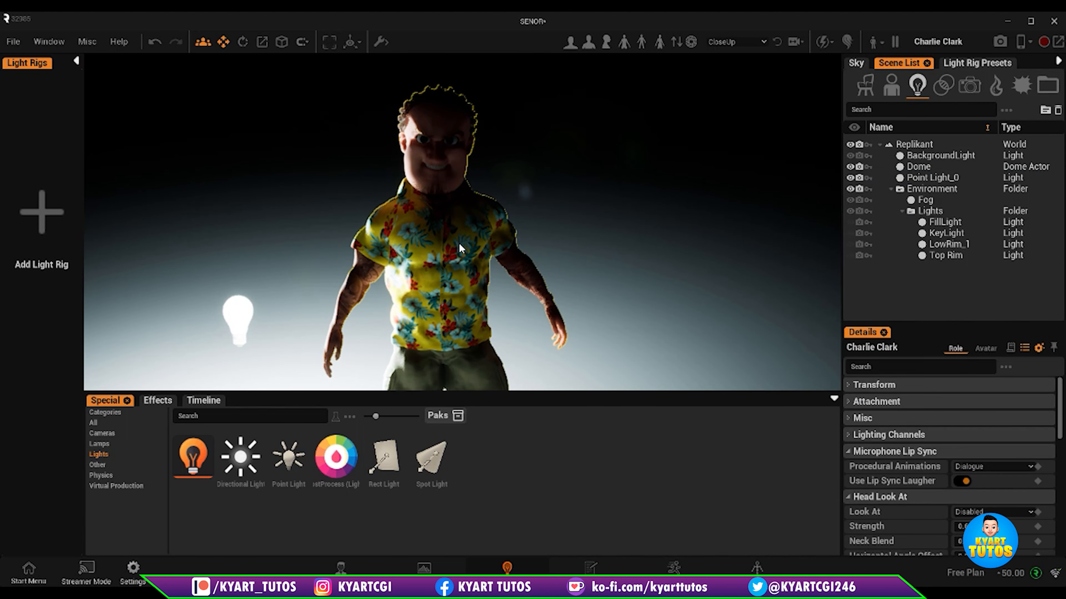
pyautogui.click(852, 433)
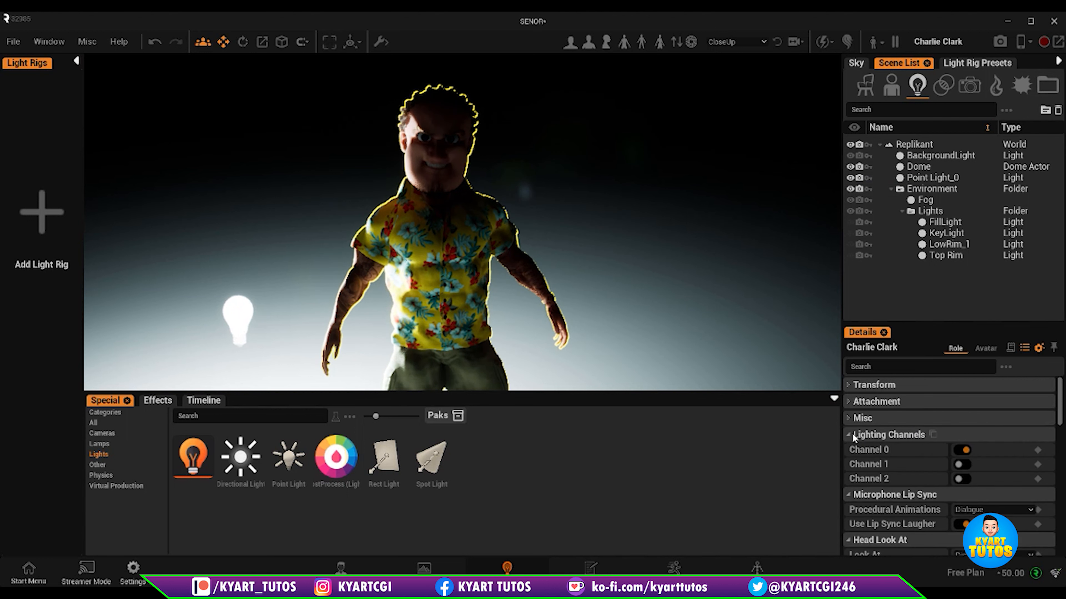
pyautogui.click(965, 464)
pyautogui.click(961, 452)
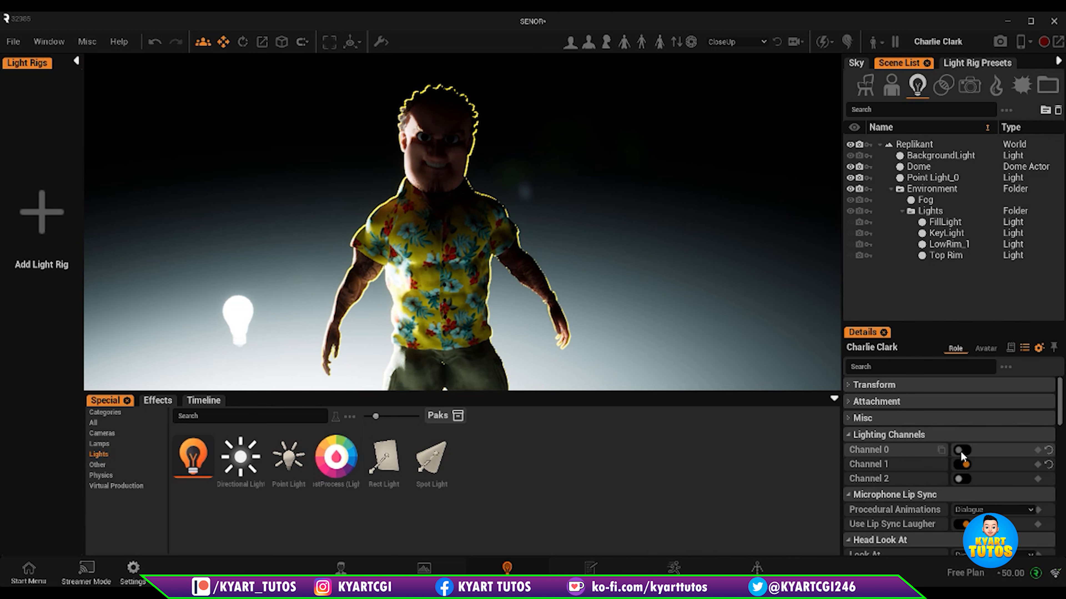
# Switch the Point Light's Channel 0 off to inspect Channel 1's lighting on the full-body character, and turn Channel 0 back on.
pyautogui.click(238, 319)
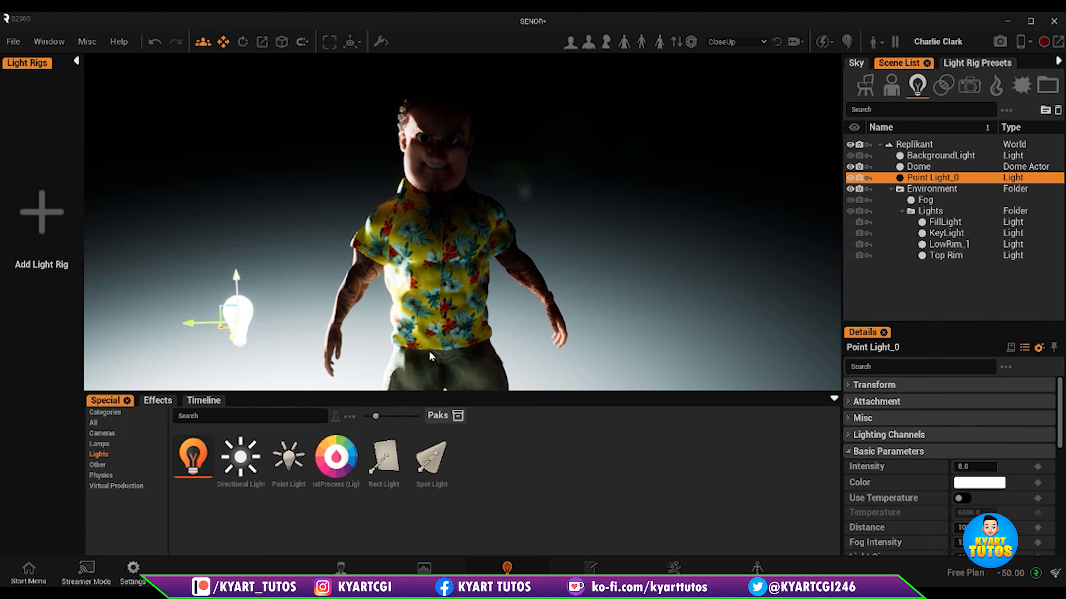
pyautogui.click(871, 436)
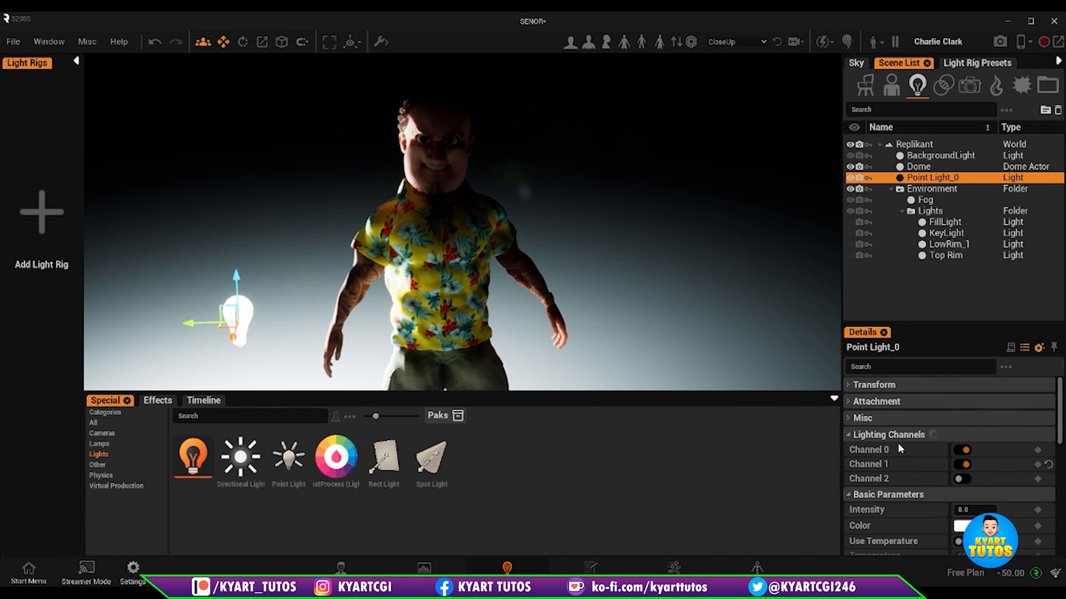
pyautogui.click(961, 451)
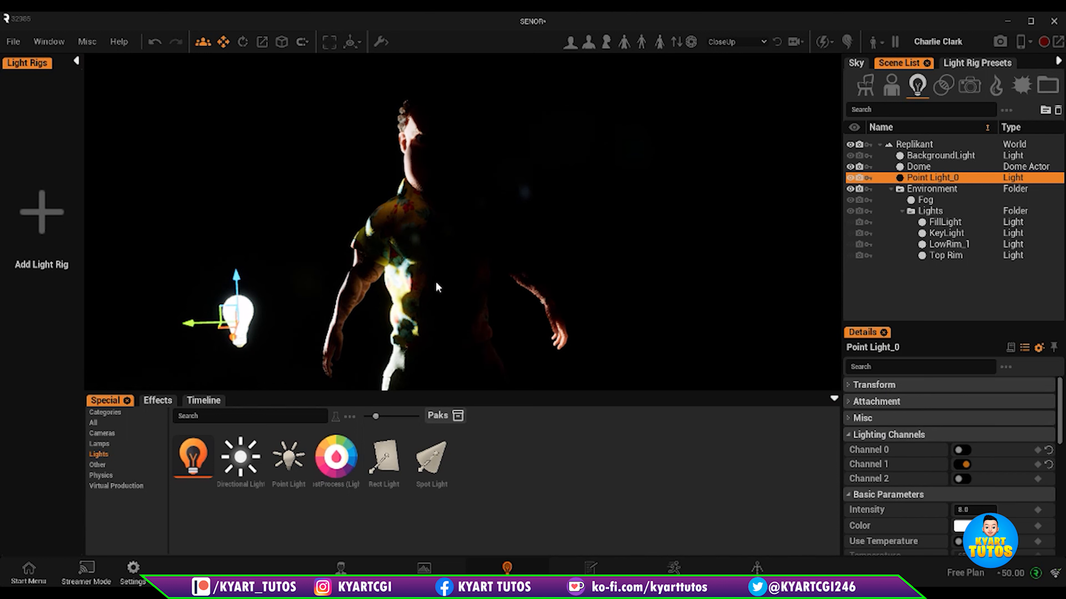
pyautogui.scroll(-4, 430, 287)
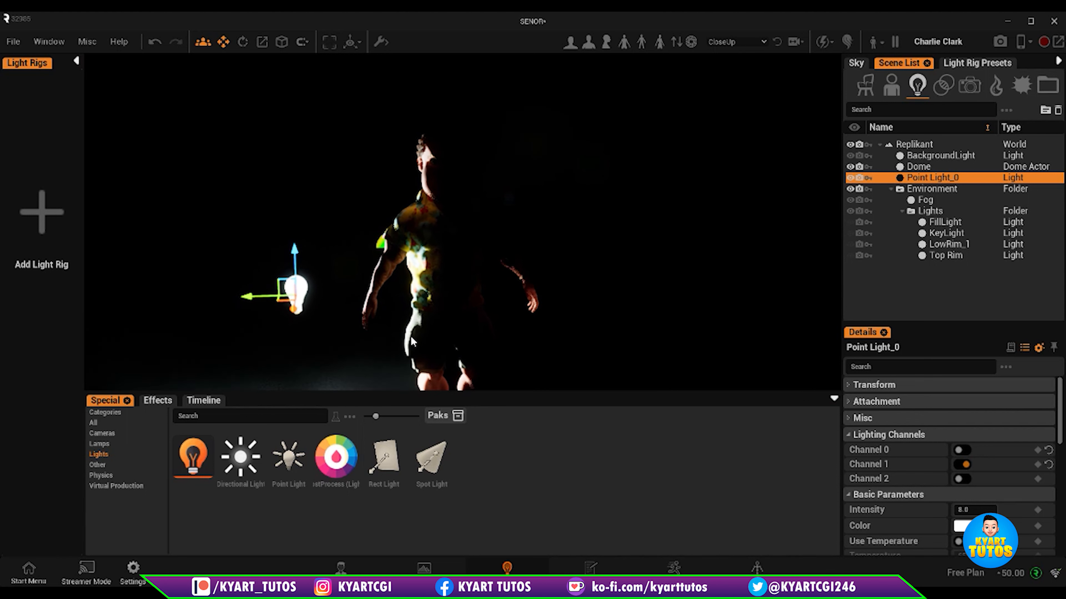
pyautogui.moveTo(430, 287); pyautogui.dragTo(437, 415, button='middle')
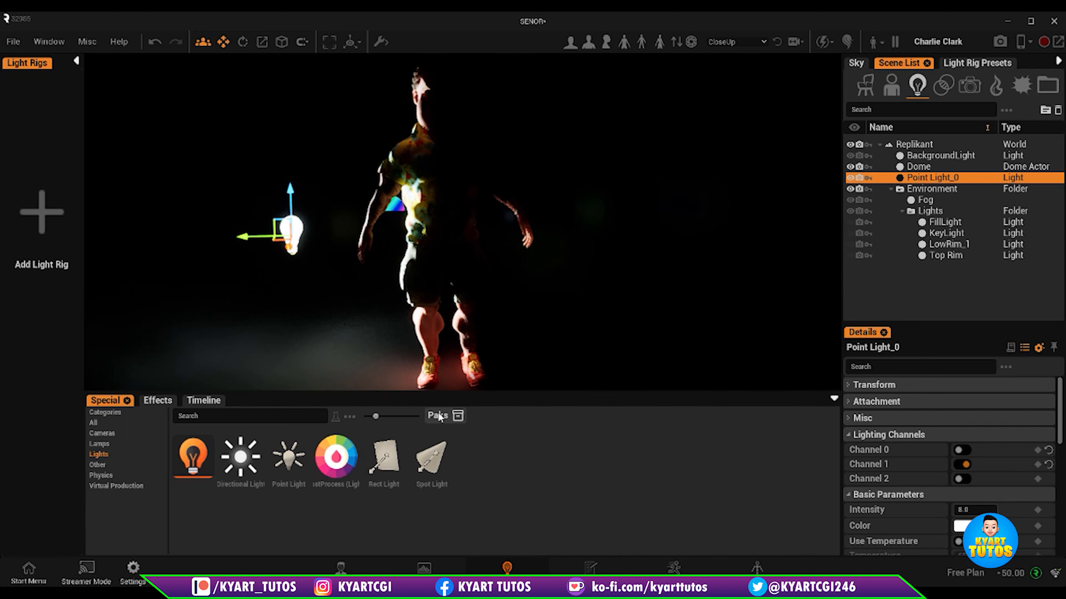
pyautogui.moveTo(393, 277); pyautogui.dragTo(594, 284, button='right')
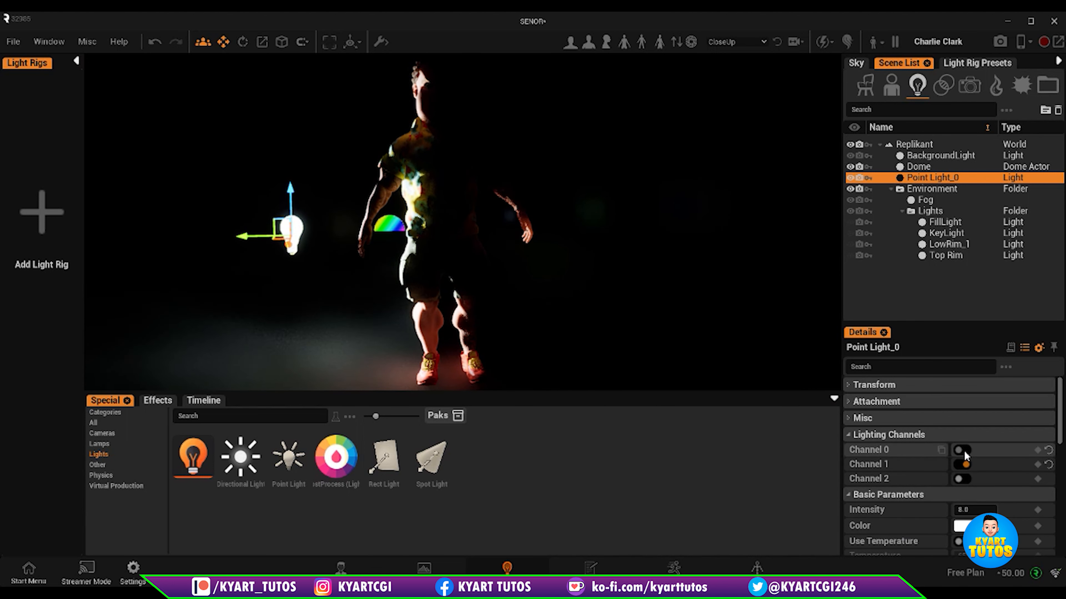
pyautogui.click(964, 450)
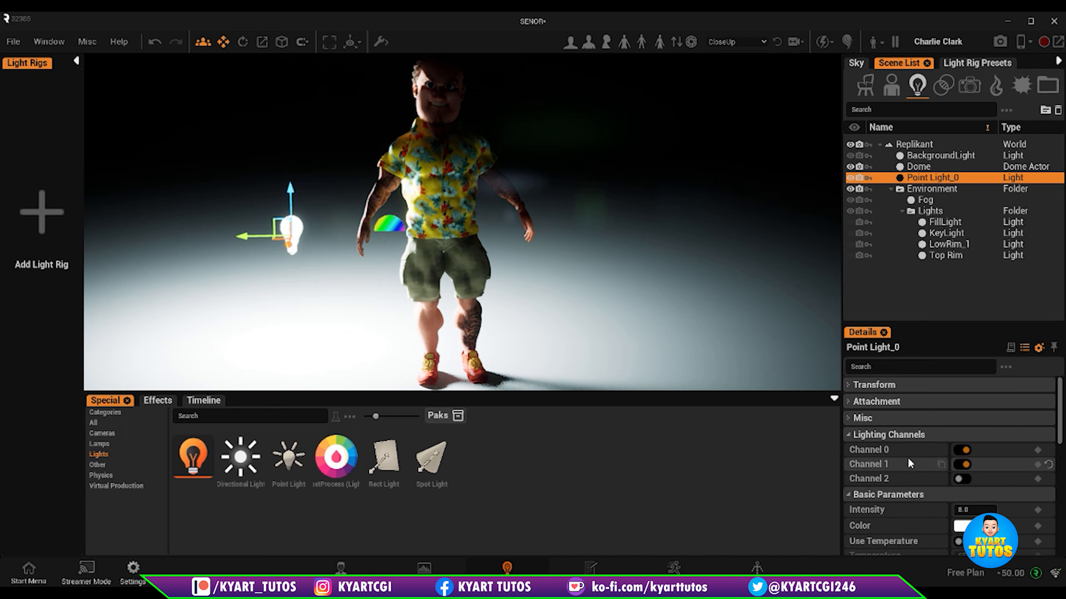
# Try placing a PostProcess (Light) near the character's feet and delete it.
pyautogui.moveTo(303, 242); pyautogui.dragTo(311, 261, button='right')
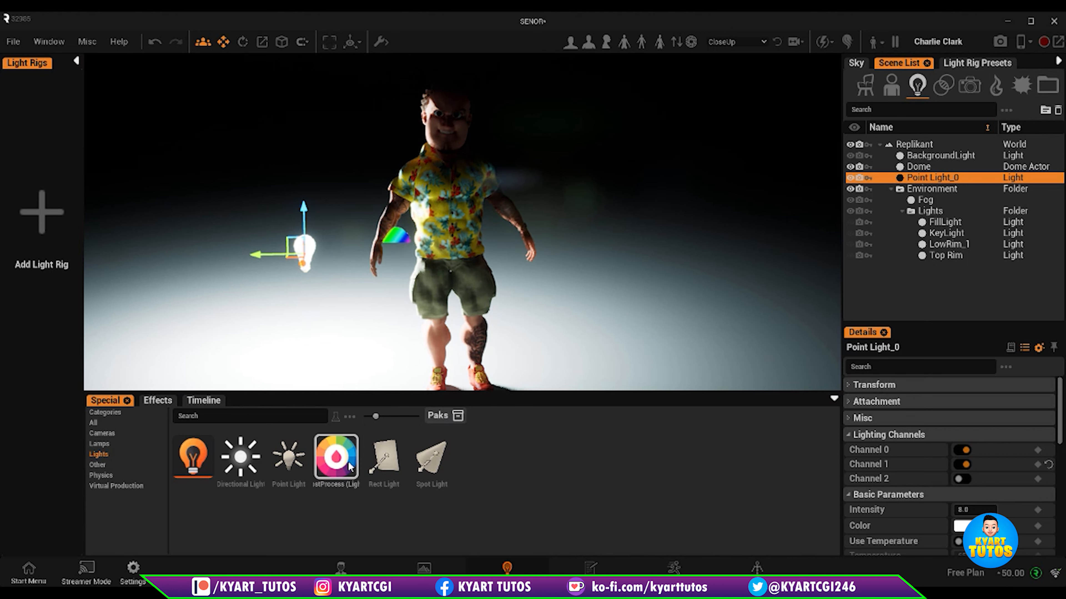
pyautogui.moveTo(346, 457); pyautogui.dragTo(358, 354)
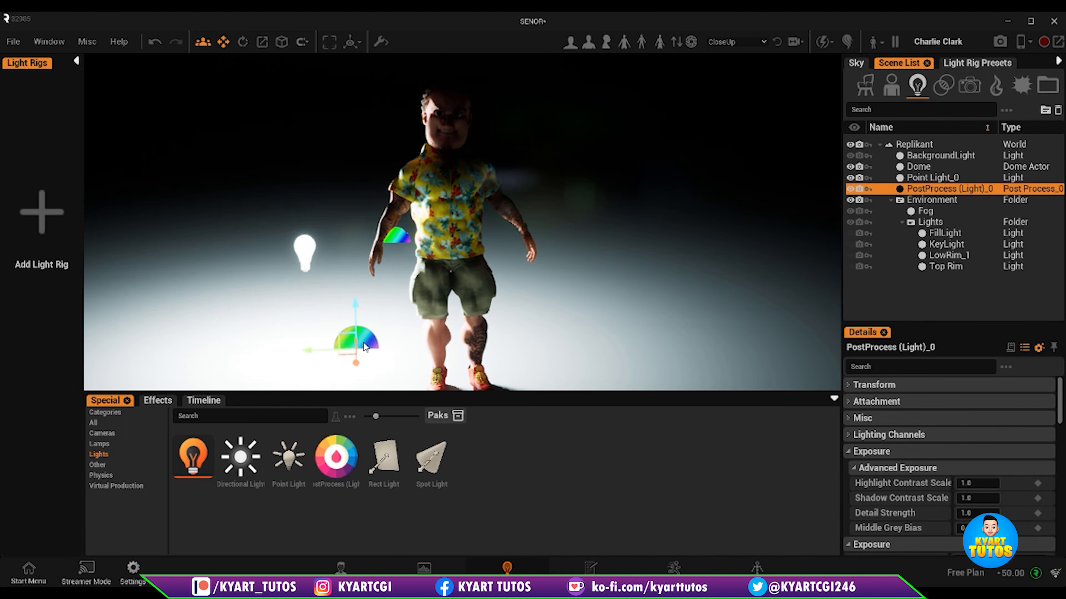
pyautogui.press('Delete')
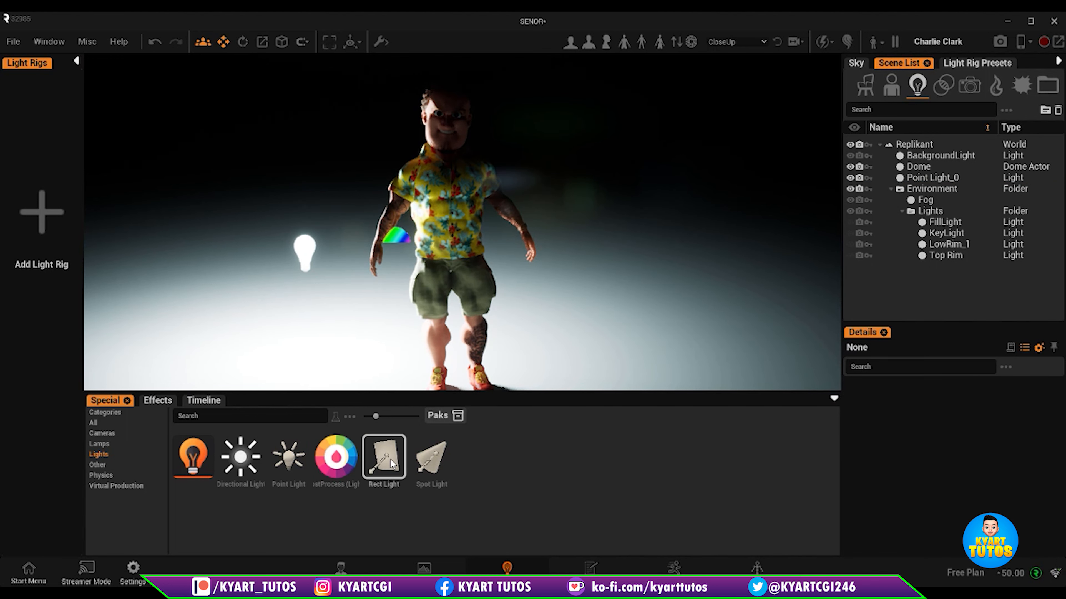
# Add a Rect Light to the scene and raise it beside the character's head.
pyautogui.moveTo(392, 463); pyautogui.dragTo(511, 290)
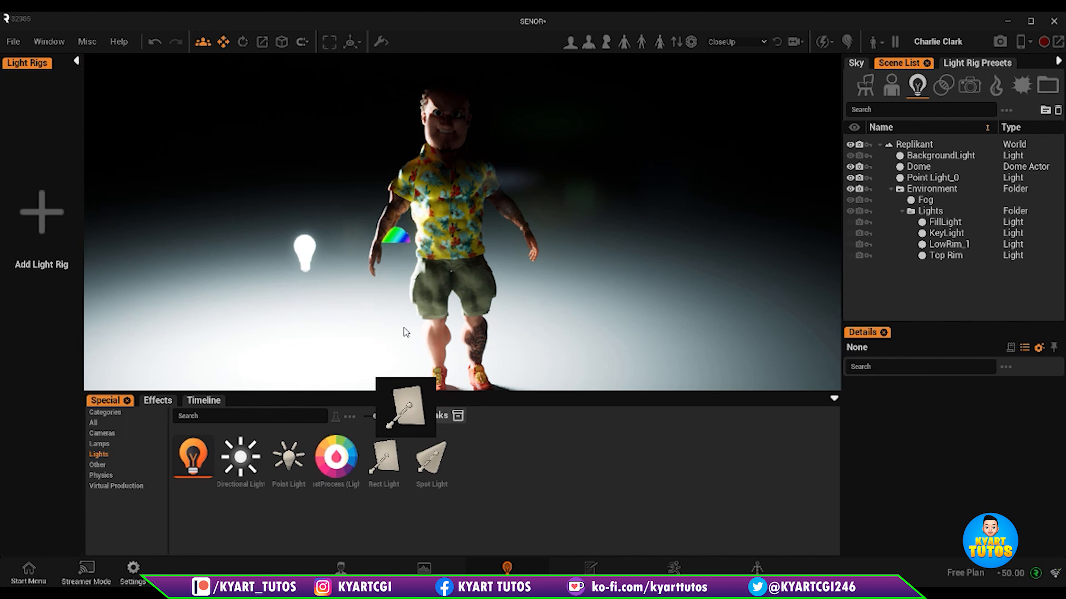
pyautogui.moveTo(404, 327); pyautogui.dragTo(402, 231)
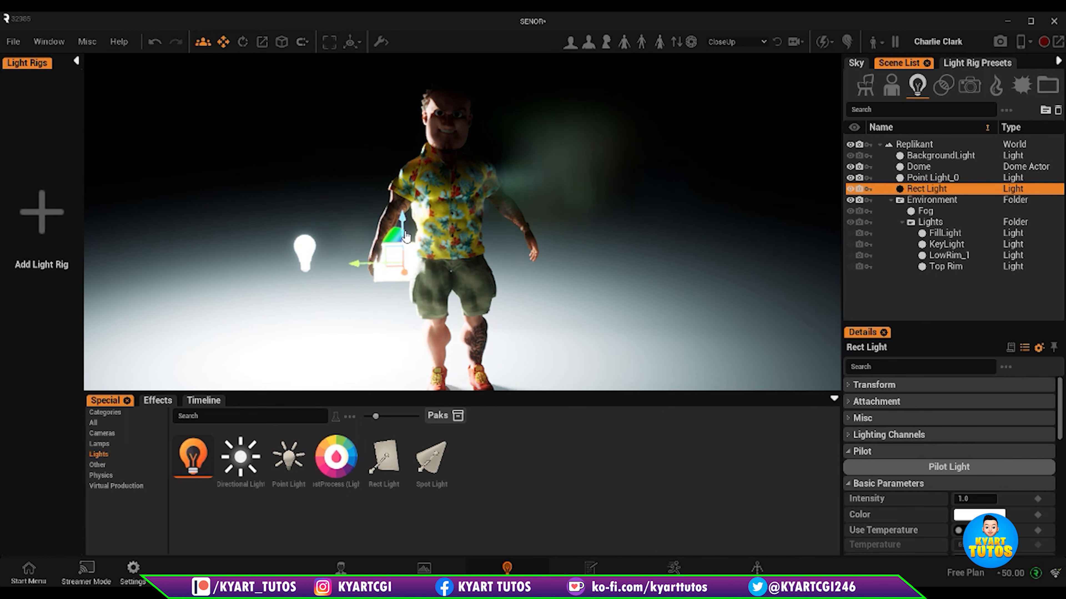
pyautogui.moveTo(356, 266); pyautogui.dragTo(602, 266)
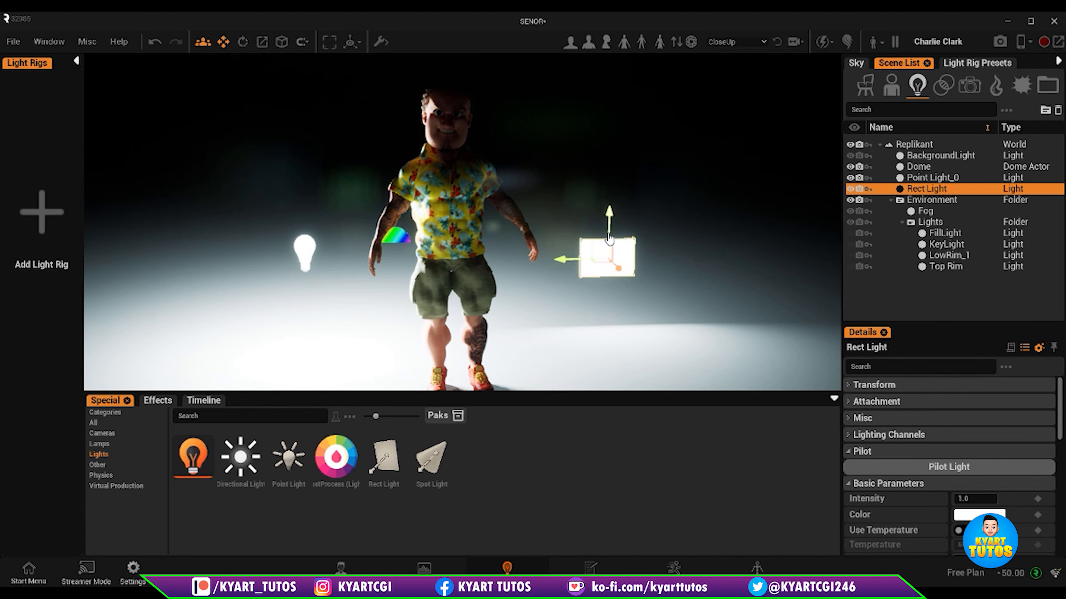
pyautogui.moveTo(609, 222); pyautogui.dragTo(609, 118)
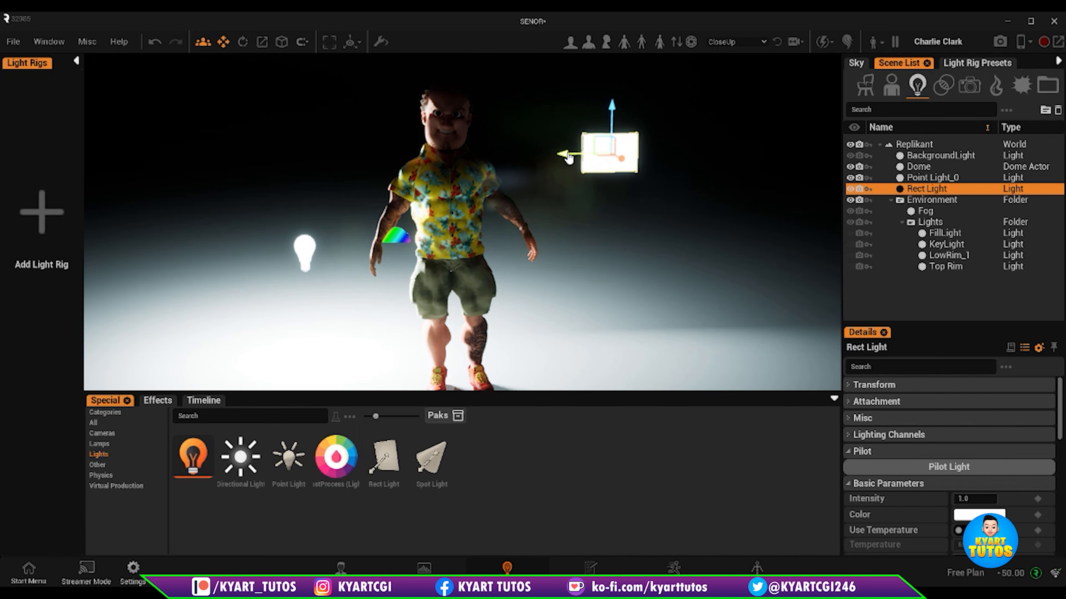
pyautogui.moveTo(558, 156); pyautogui.dragTo(511, 155)
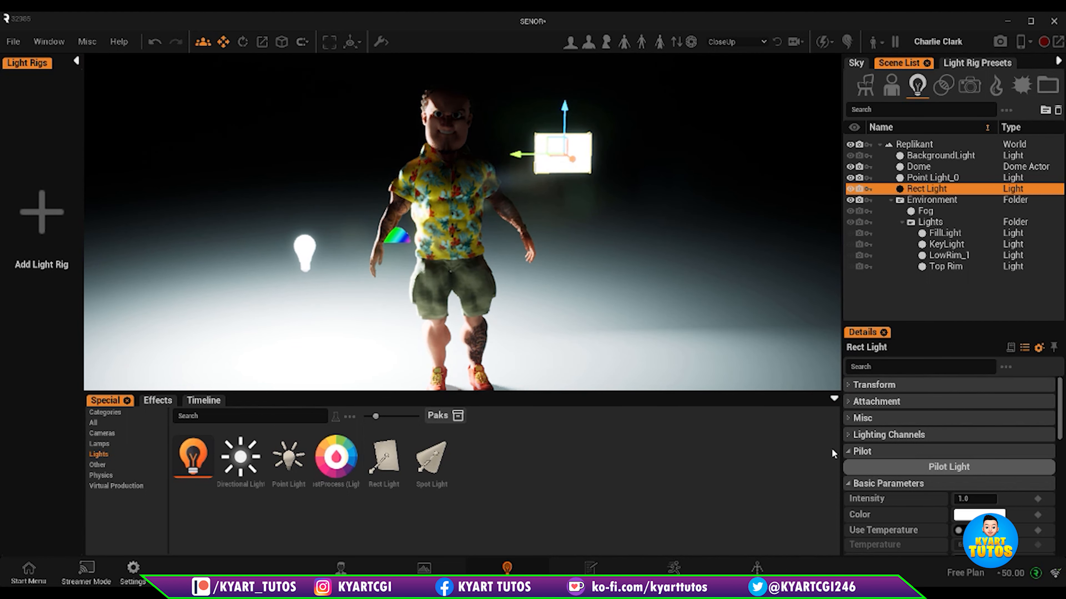
# Pilot the Rect Light to a high viewpoint looking down at the full character and update its placement.
pyautogui.click(954, 467)
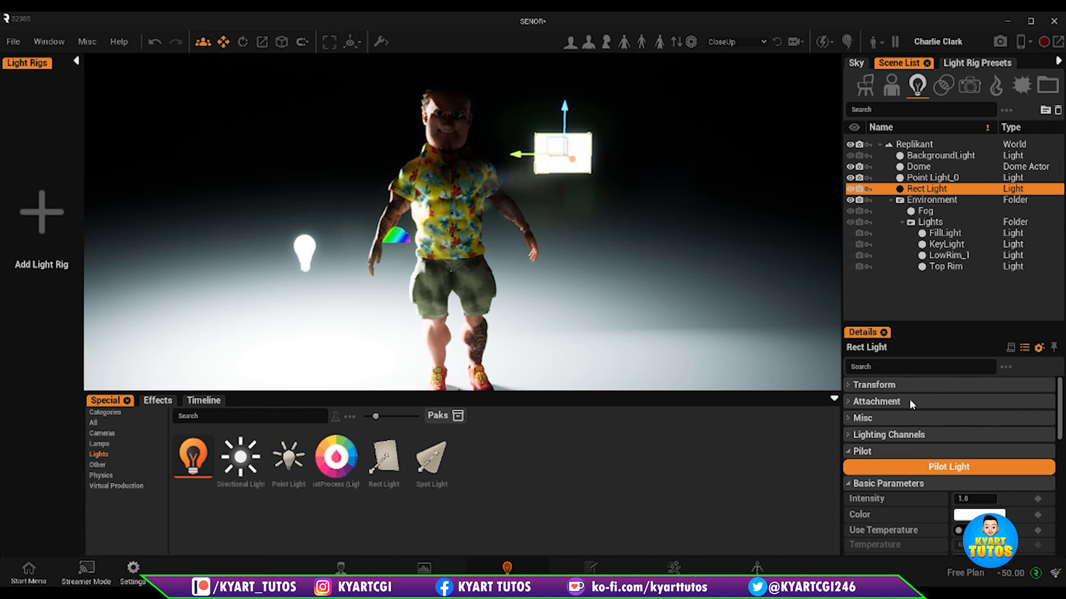
pyautogui.click(965, 468)
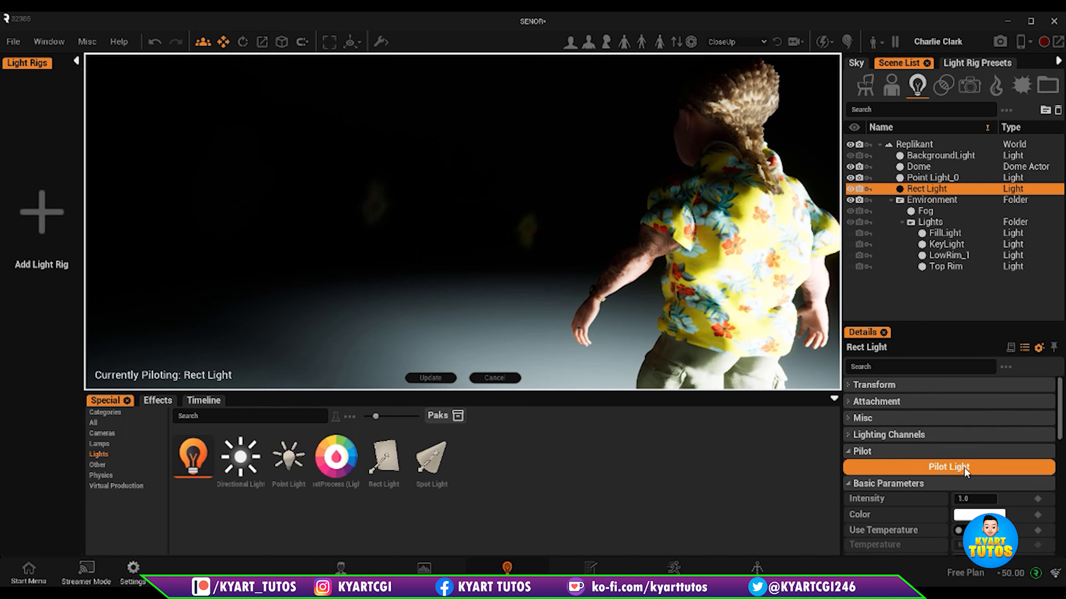
pyautogui.moveTo(463, 221); pyautogui.dragTo(203, 218, button='right')
pyautogui.moveTo(392, 246); pyautogui.dragTo(600, 275, button='right')
pyautogui.moveTo(294, 173); pyautogui.dragTo(231, 188, button='right')
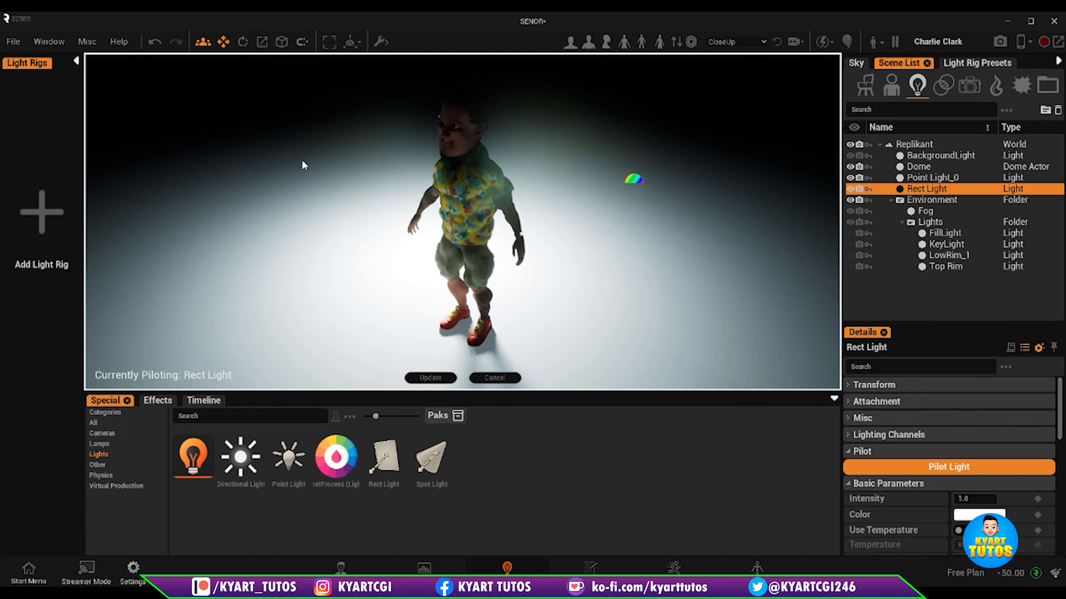
pyautogui.click(432, 380)
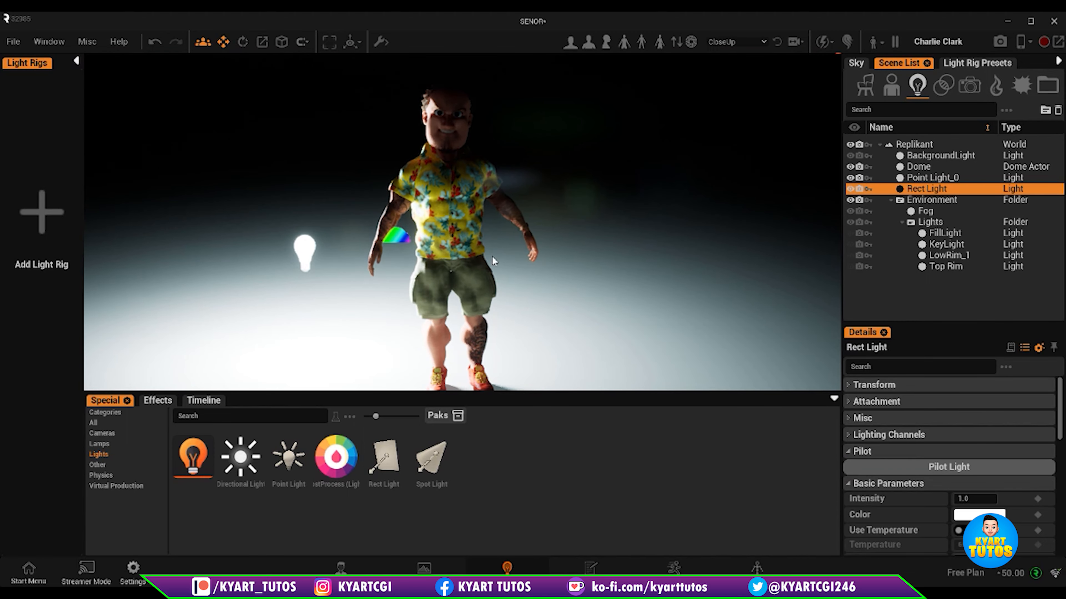
pyautogui.scroll(-3, 492, 261)
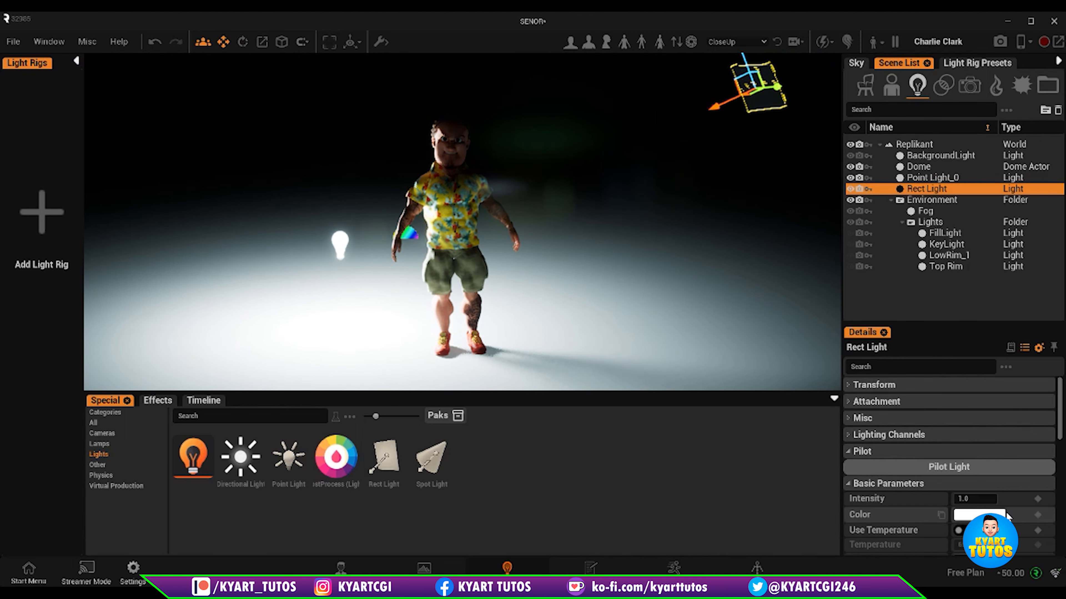
# Set the Rect Light's Intensity to 13.1 and test its lighting channels by switching Channel 0 off and Channel 1 on and off.
pyautogui.moveTo(962, 501)
pyautogui.mouseDown()
pyautogui.moveTo(1007, 500)
pyautogui.moveTo(971, 500)
pyautogui.mouseUp()
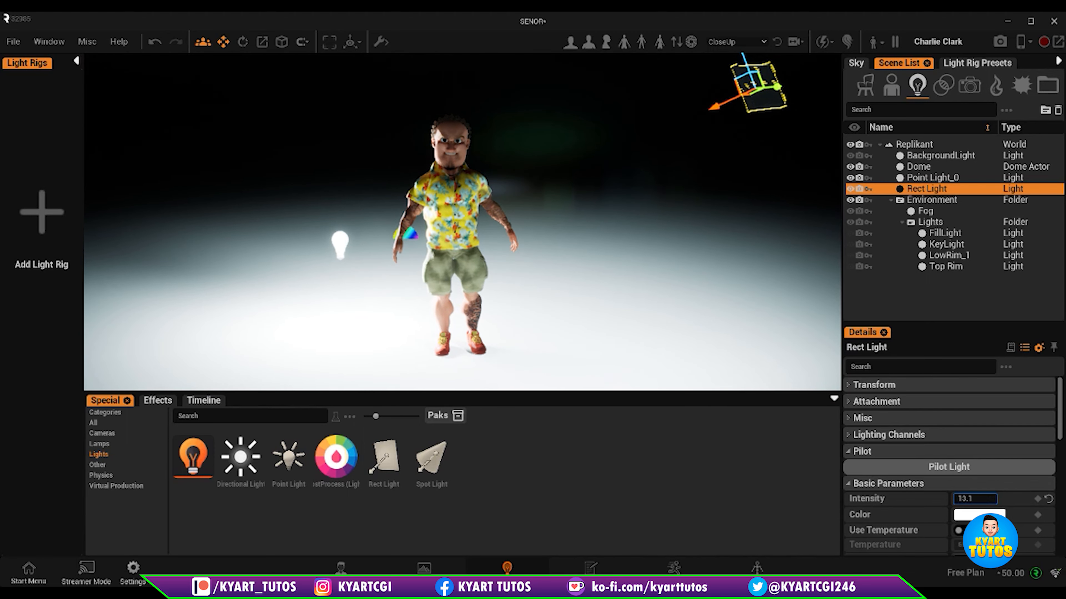
pyautogui.click(853, 436)
pyautogui.click(962, 450)
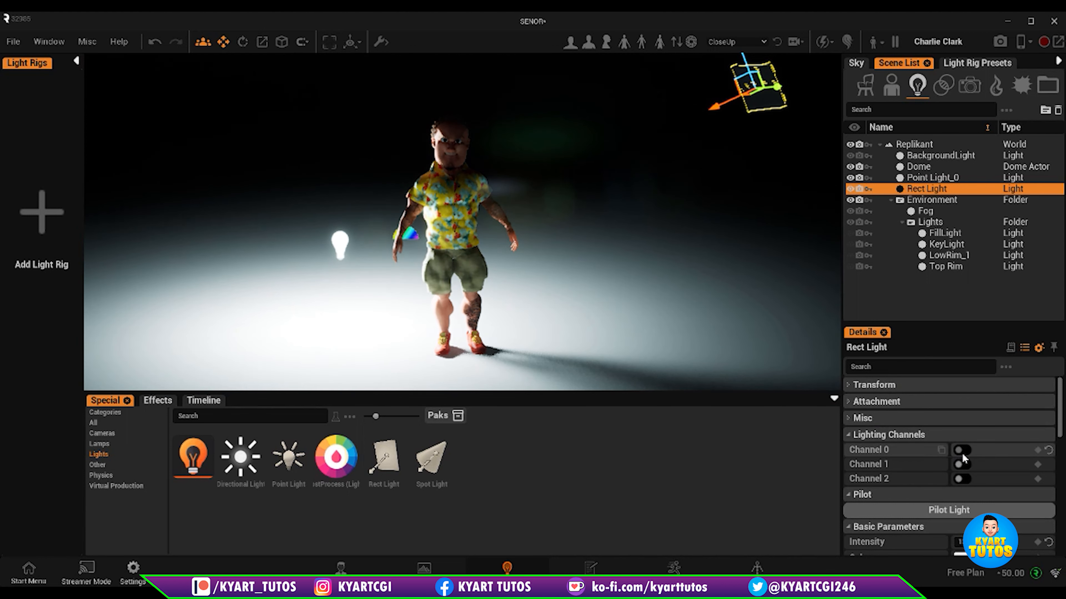
pyautogui.click(963, 464)
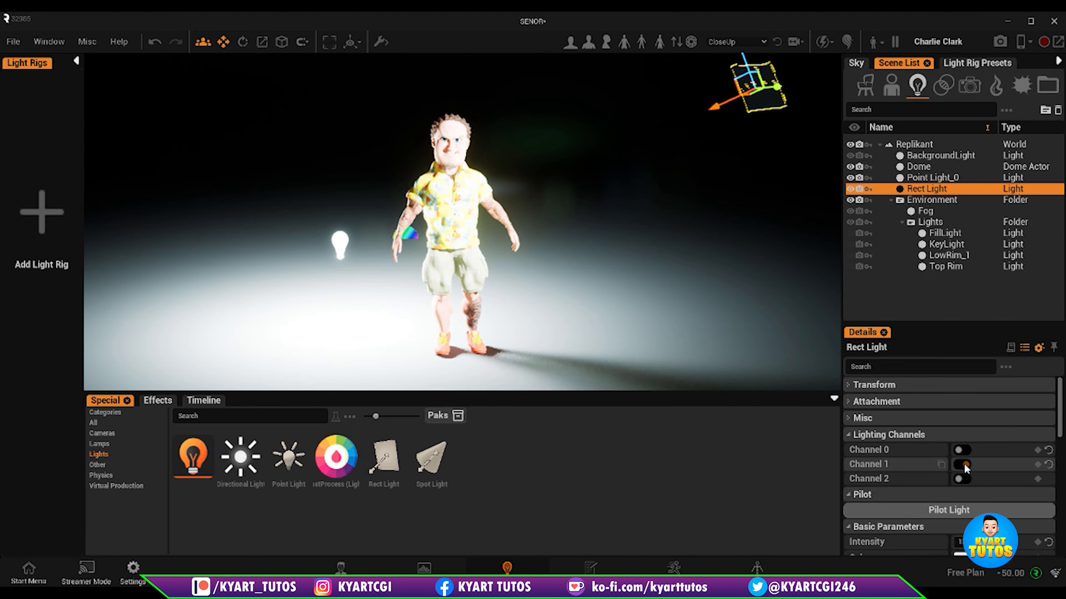
pyautogui.click(962, 465)
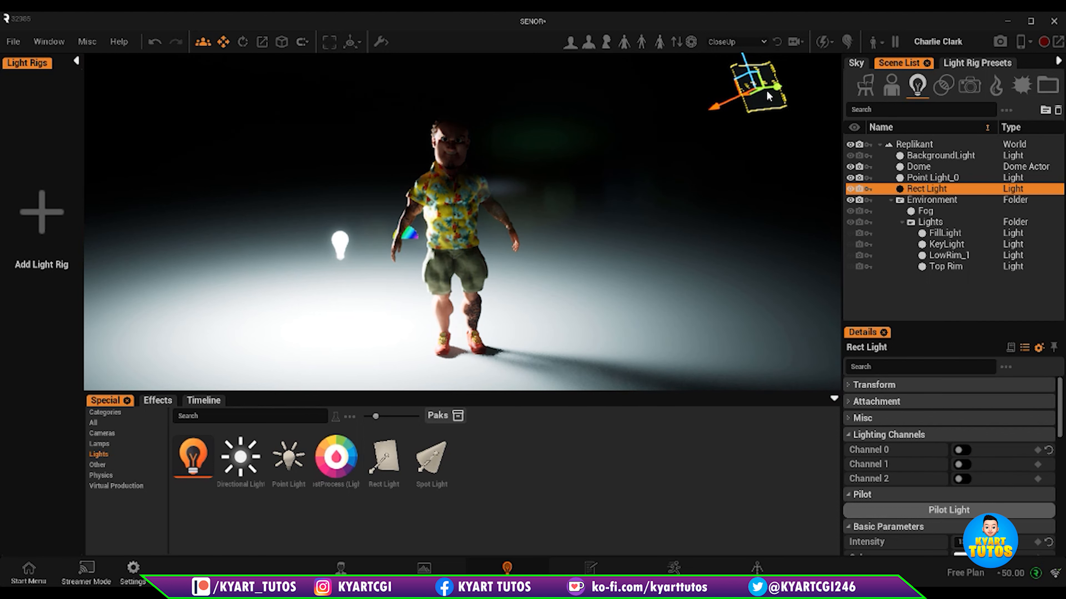
# Try a Spot Light by placing it at the character's head height and moving it behind the character.
pyautogui.moveTo(766, 90); pyautogui.dragTo(718, 193)
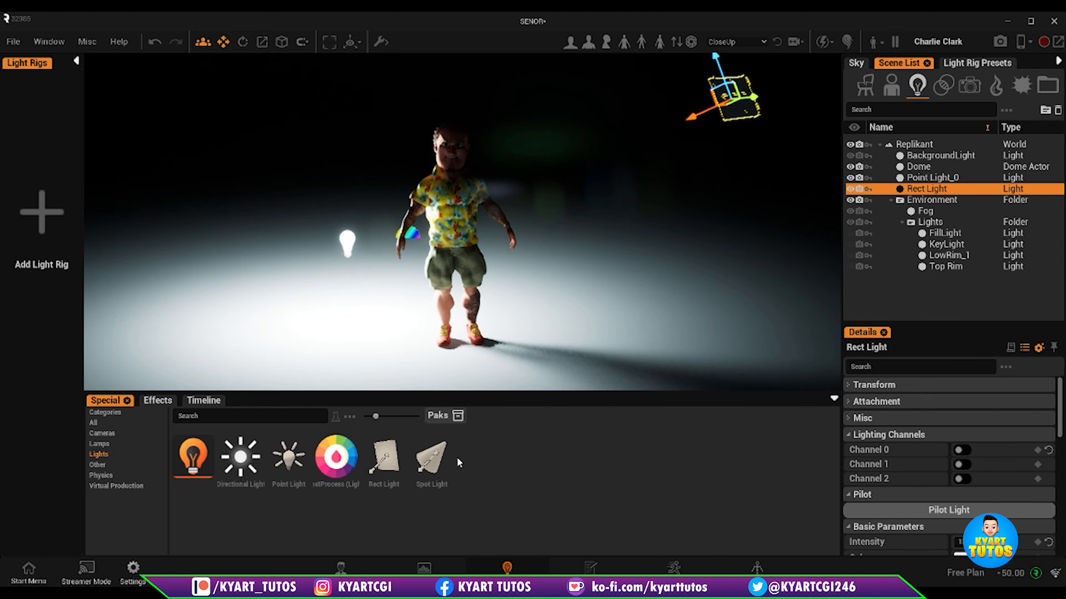
pyautogui.moveTo(443, 467); pyautogui.dragTo(530, 334)
pyautogui.moveTo(537, 292); pyautogui.dragTo(552, 159)
pyautogui.moveTo(552, 180)
pyautogui.mouseDown(button='right')
pyautogui.moveTo(621, 210)
pyautogui.moveTo(538, 178)
pyautogui.mouseUp(button='right')
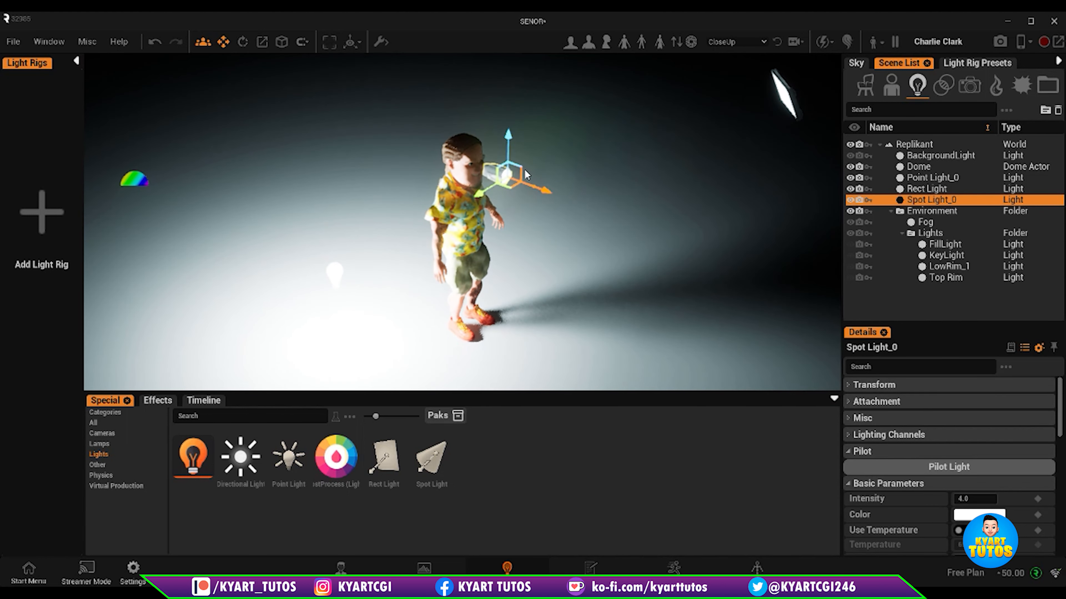
pyautogui.moveTo(531, 192); pyautogui.dragTo(261, 166)
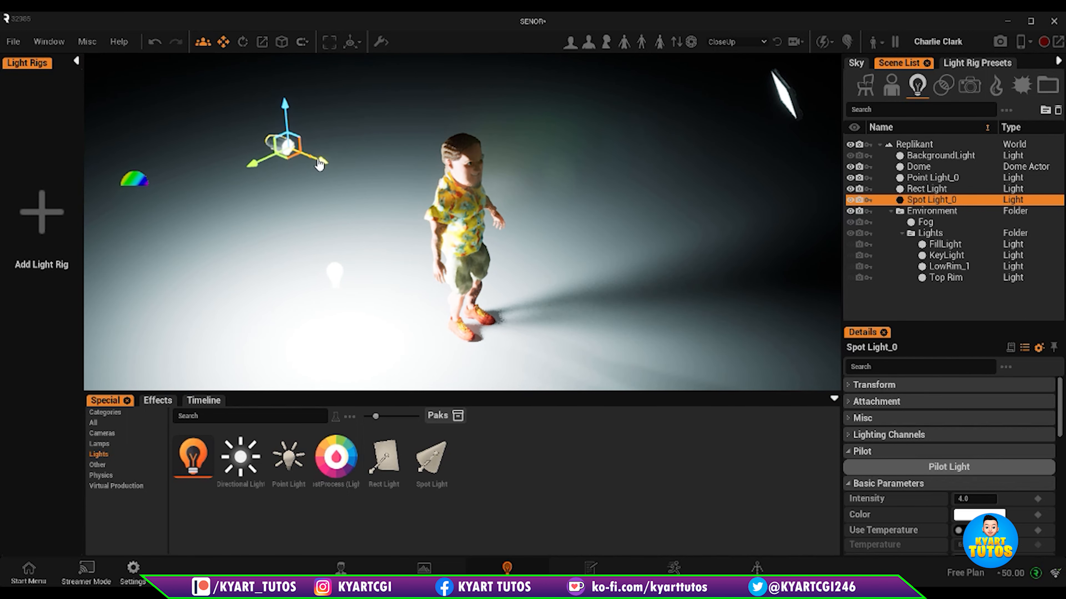
pyautogui.moveTo(330, 163); pyautogui.dragTo(363, 171)
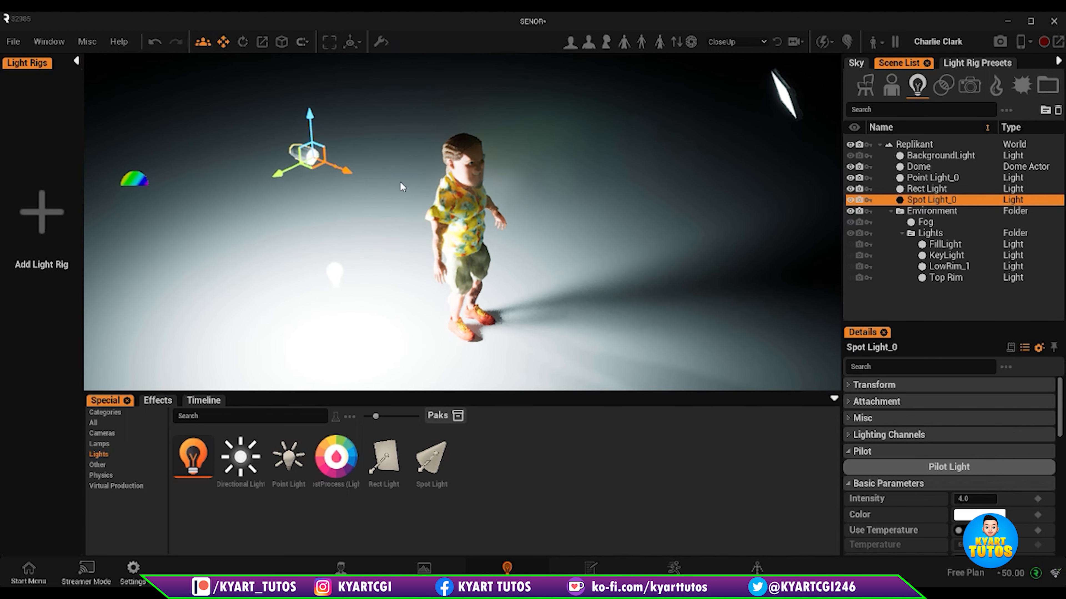
pyautogui.moveTo(533, 241); pyautogui.dragTo(541, 241, button='right')
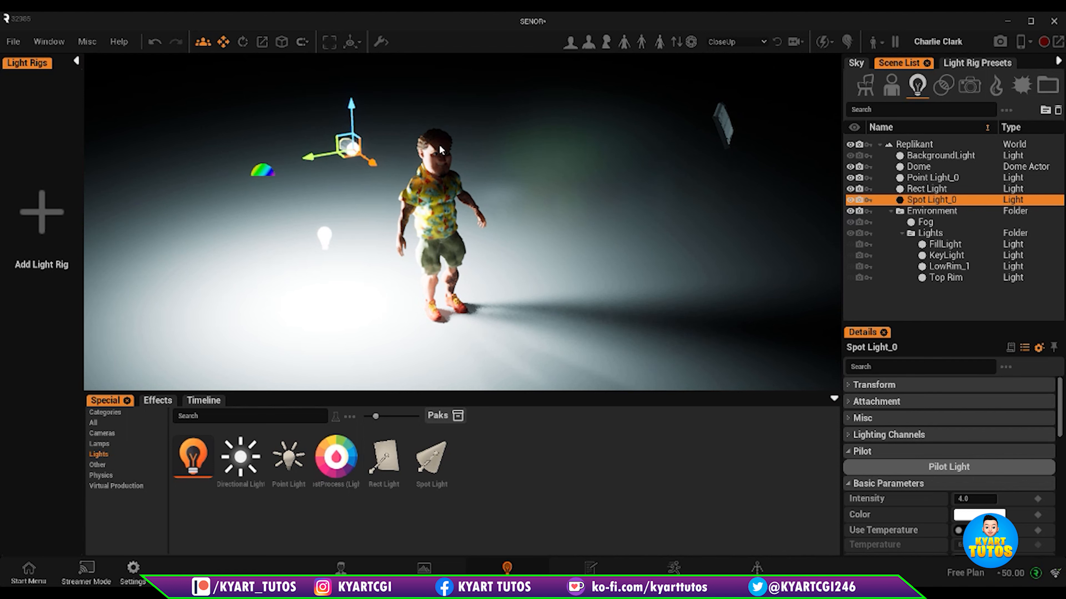
# Delete the Spot Light, the Rect Light and the Point Light from the scene.
pyautogui.press('Delete')
pyautogui.click(729, 125)
pyautogui.press('Delete')
pyautogui.click(325, 238)
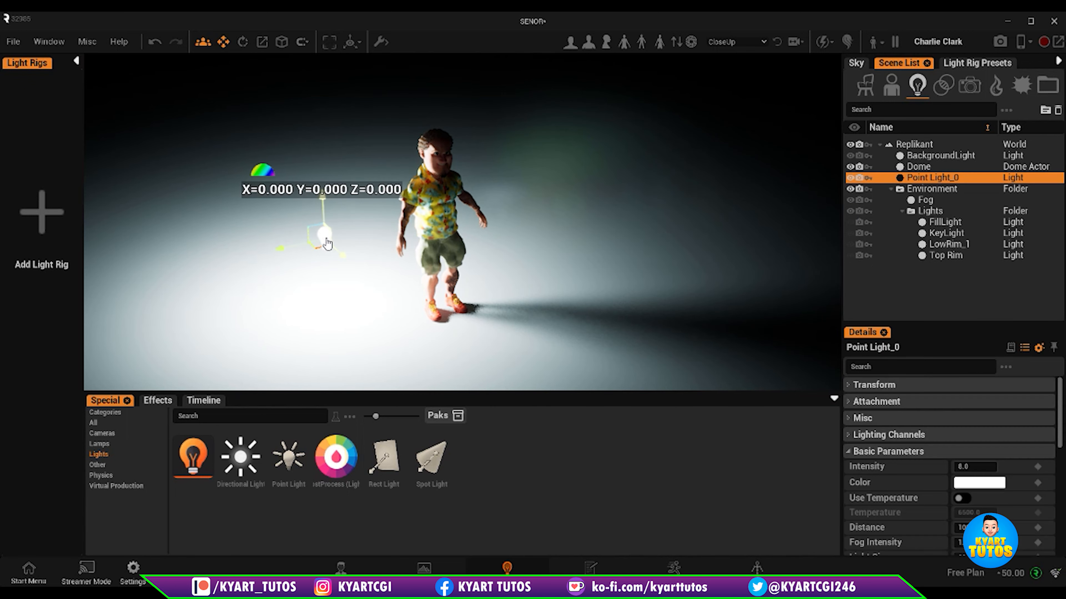
pyautogui.press('Delete')
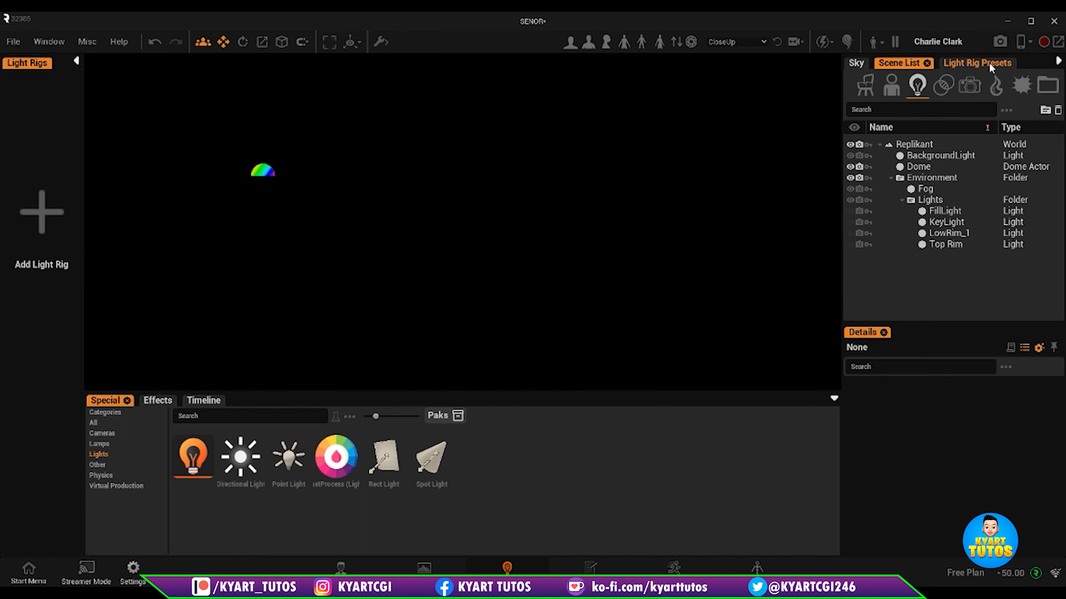
# Remove the lights-only filter from the scene list and preview light rig presets such as Default Scene Light and M2 Neutral Even.
pyautogui.click(917, 86)
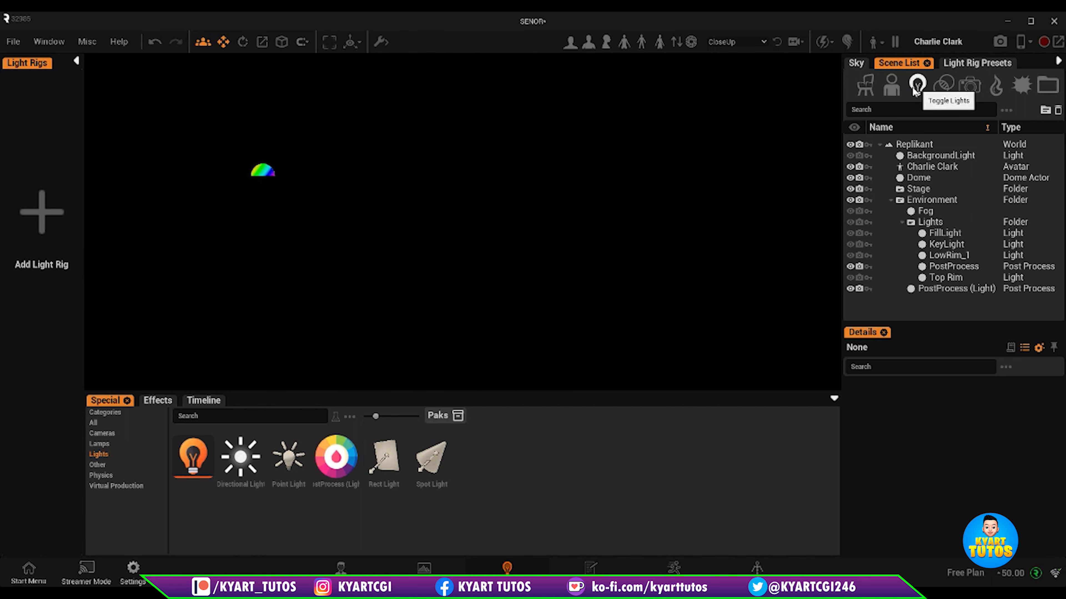
pyautogui.click(972, 64)
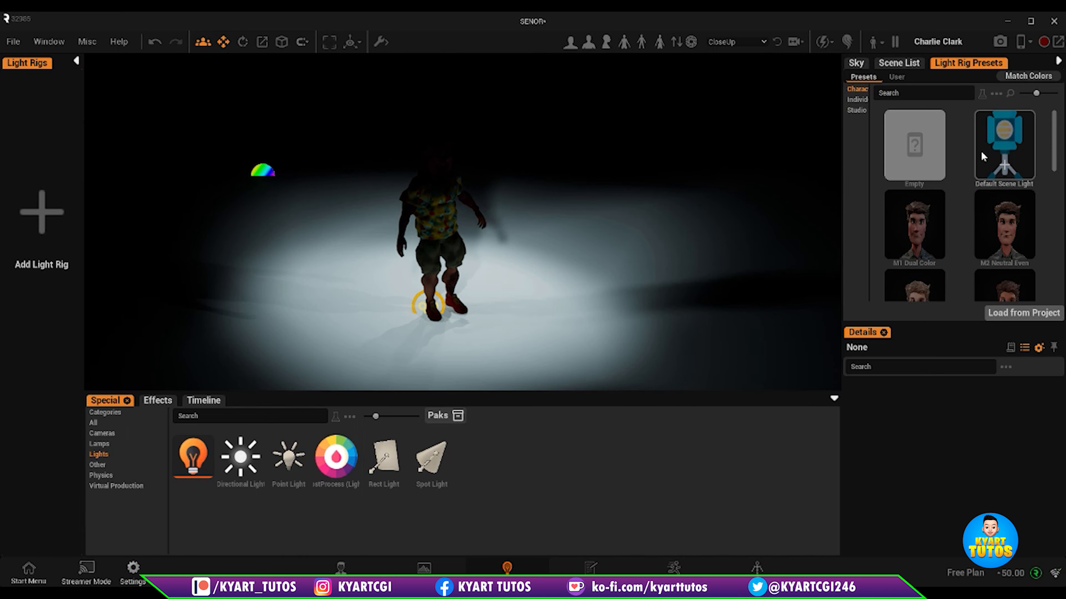
pyautogui.scroll(-1, 1012, 196)
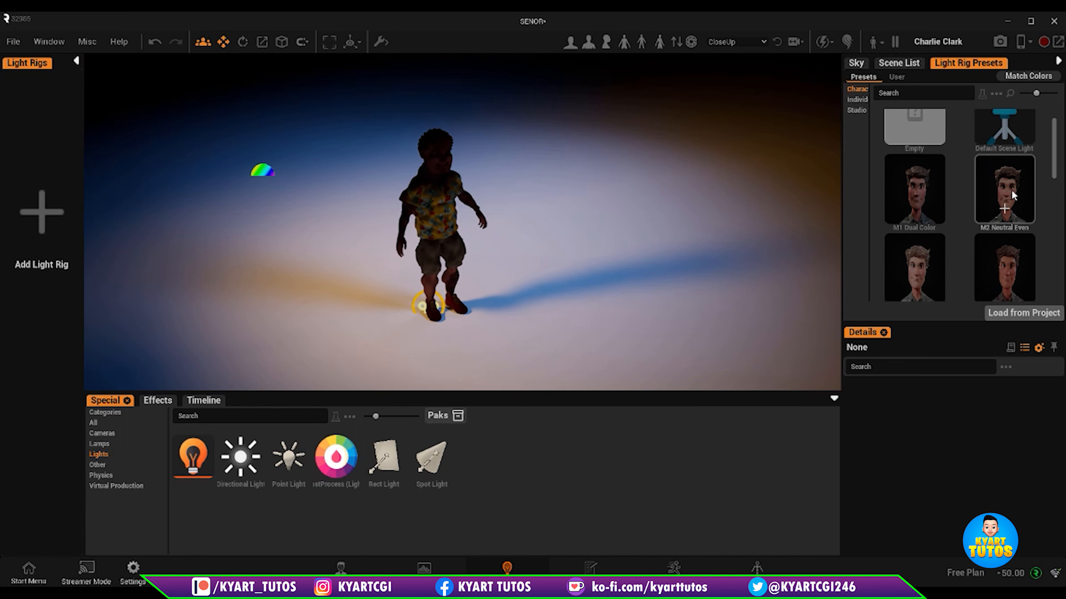
pyautogui.scroll(-1, 1012, 195)
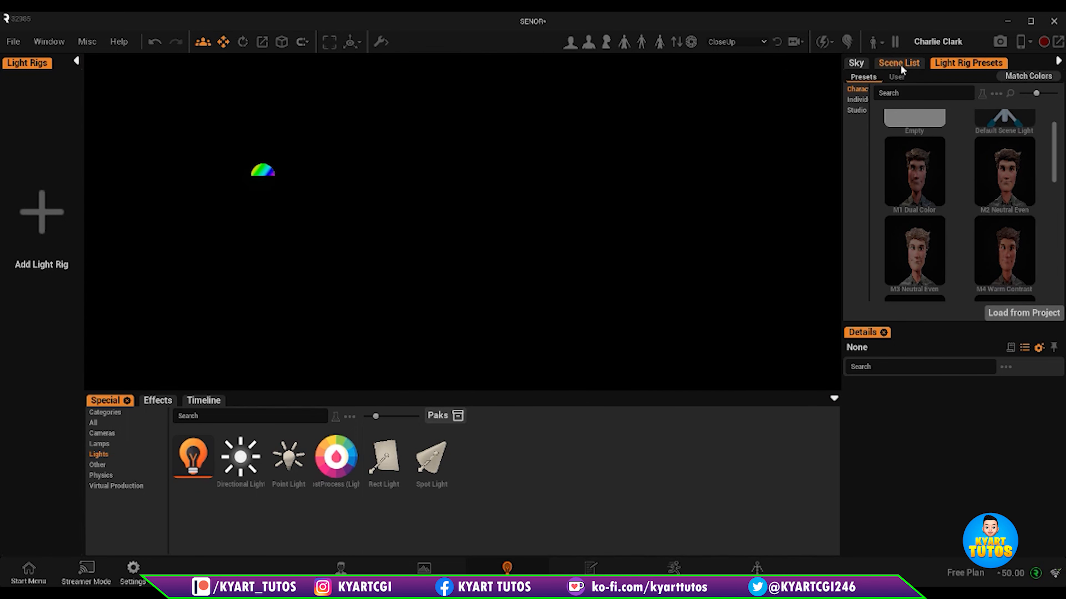
# Show the Lights folder and its KeyLight in the viewport.
pyautogui.click(899, 63)
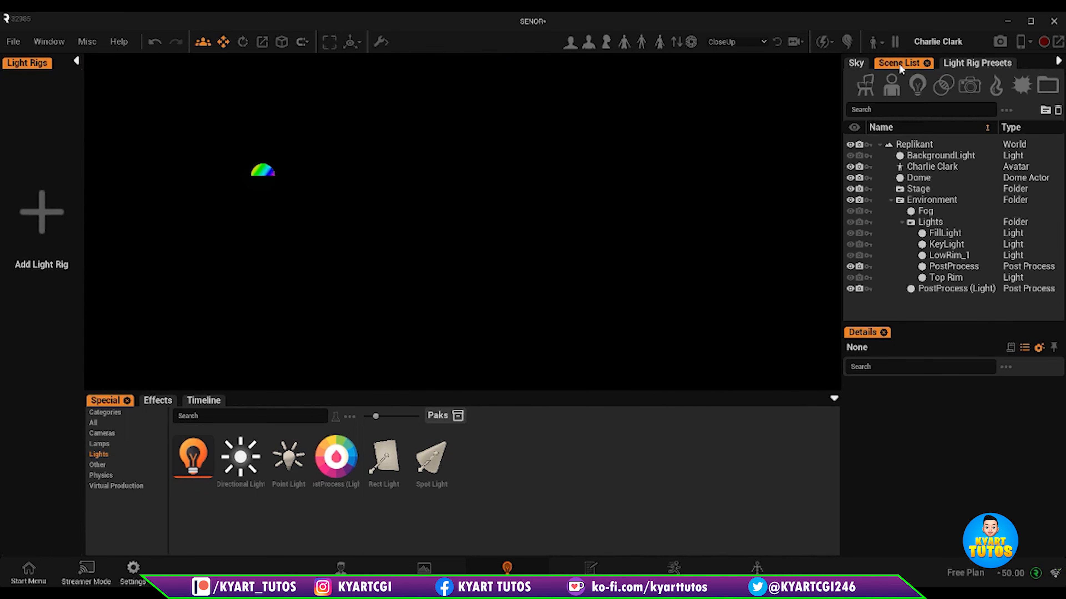
pyautogui.click(849, 244)
pyautogui.click(850, 222)
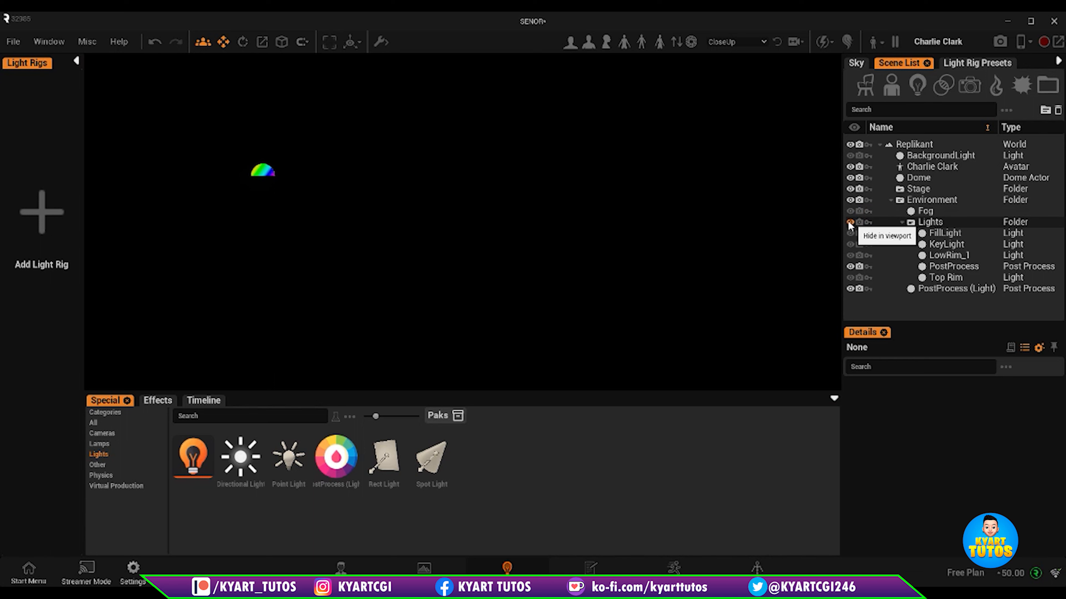
pyautogui.click(849, 245)
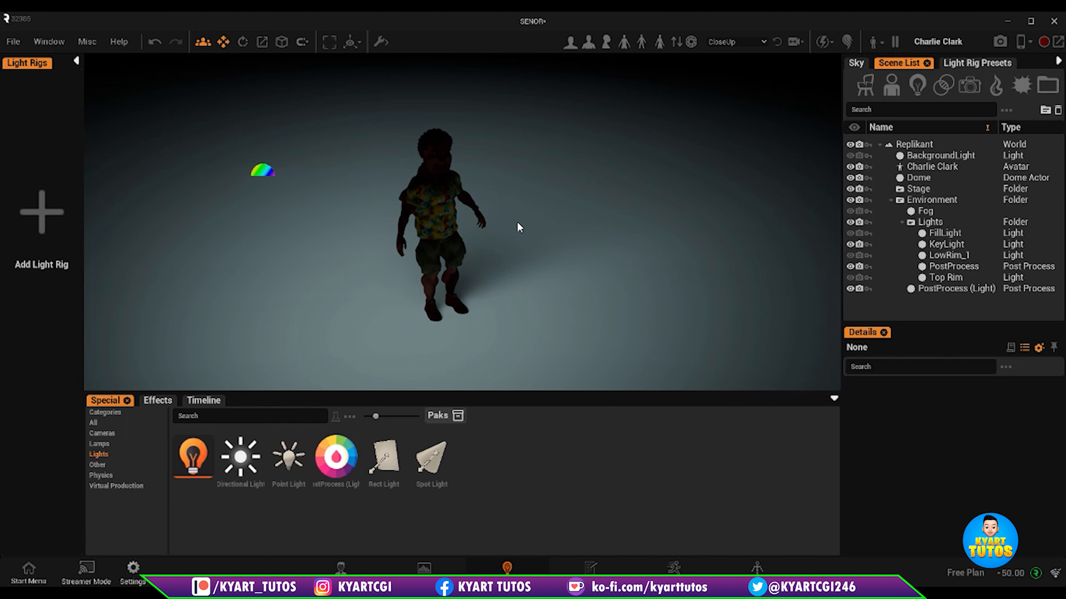
# Frame the character more closely from the front and preview light rig presets such as M2 Neutral Even and M3 Neutral Even.
pyautogui.click(440, 203)
pyautogui.moveTo(535, 314); pyautogui.dragTo(478, 269, button='right')
pyautogui.scroll(3, 413, 196)
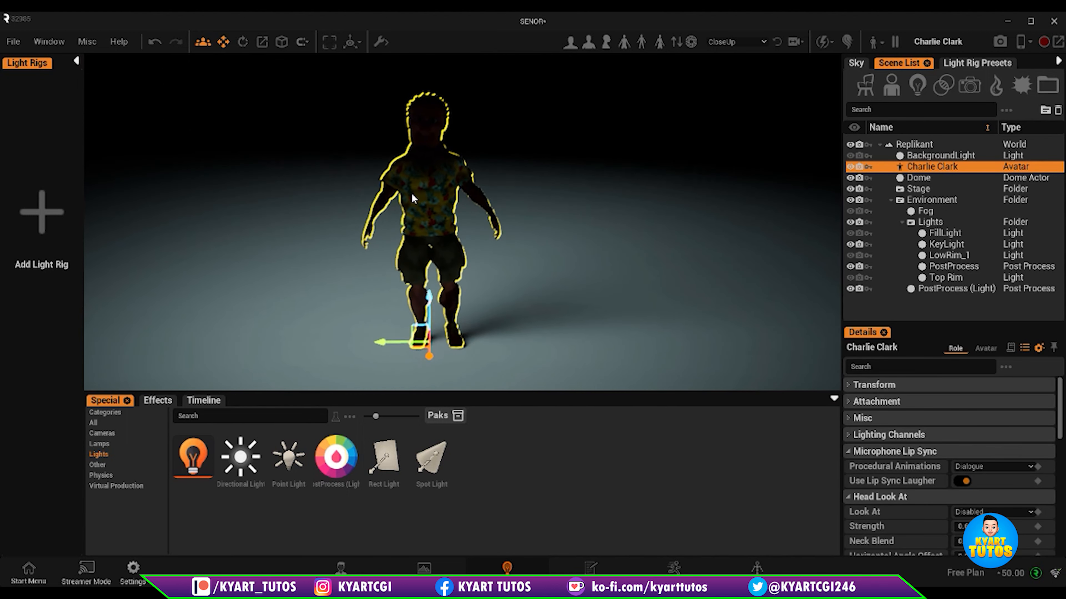
pyautogui.scroll(5, 411, 199)
pyautogui.moveTo(404, 200); pyautogui.dragTo(450, 251, button='middle')
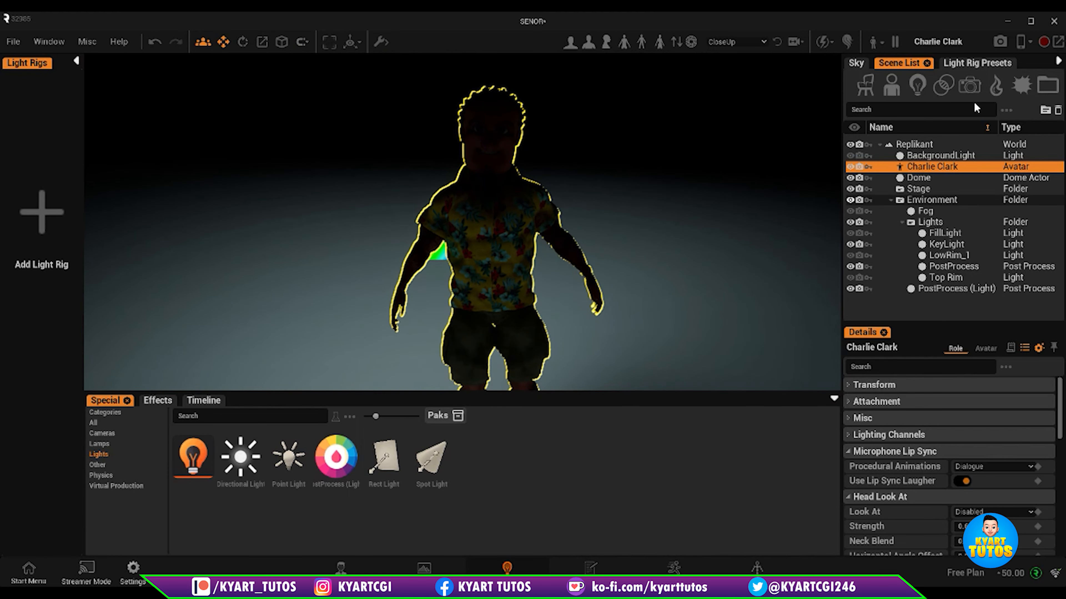
pyautogui.click(977, 63)
pyautogui.click(998, 175)
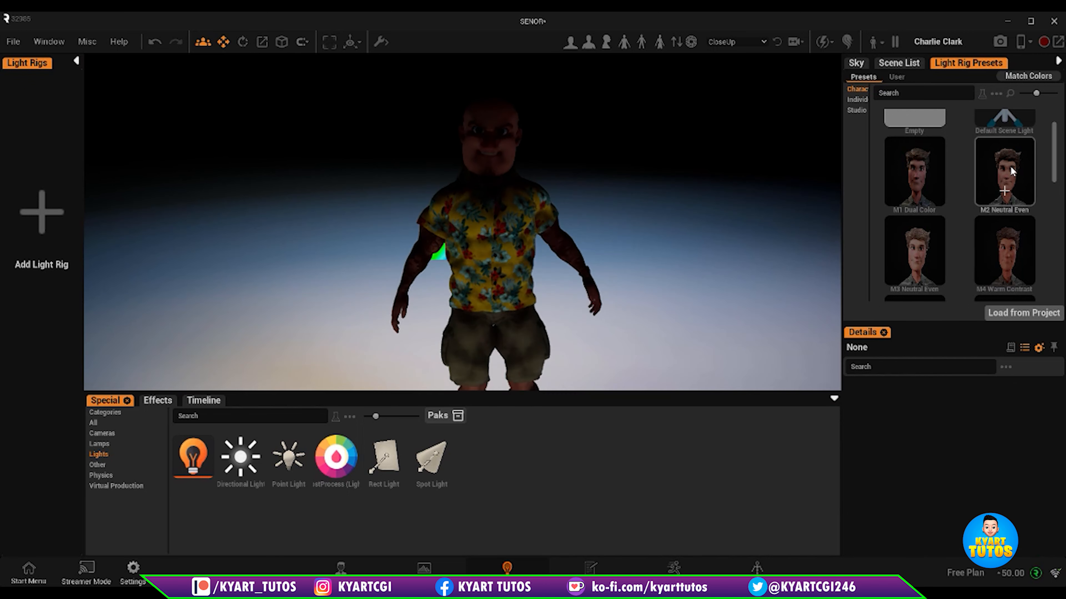
pyautogui.scroll(-1, 999, 227)
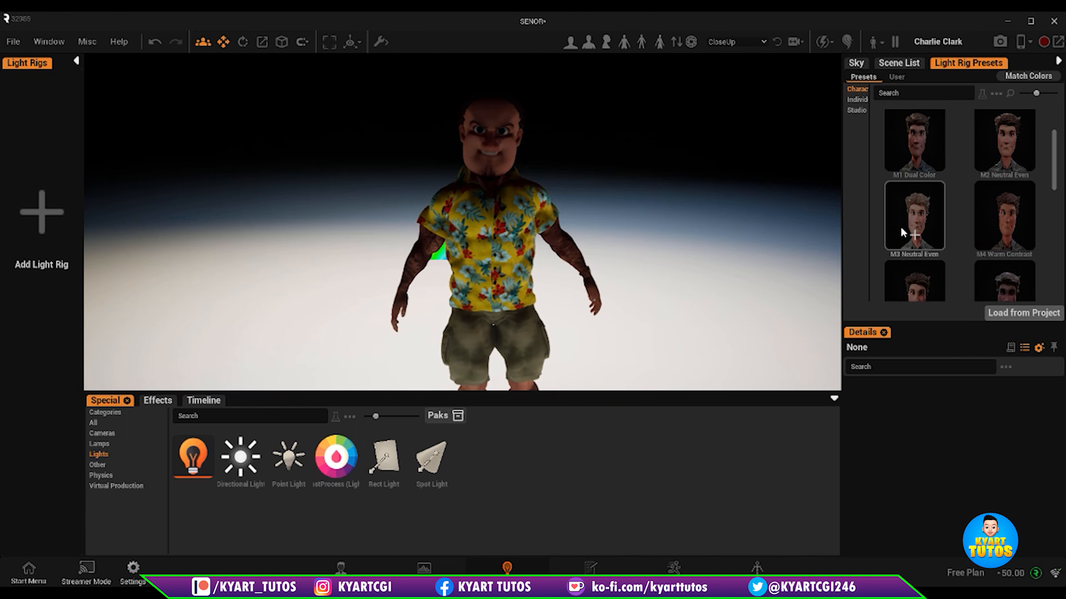
pyautogui.click(900, 226)
pyautogui.scroll(-1, 902, 227)
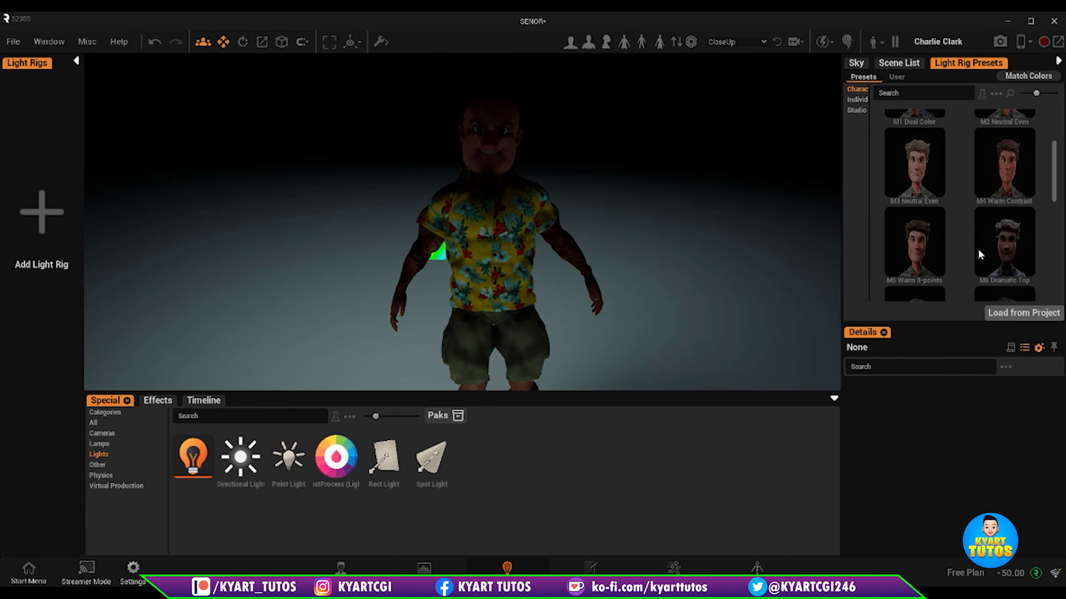
# Preview further character light rig presets on the scene, including M12 Neon Dream, S5 Blue and Purple and the M14 window preset.
pyautogui.scroll(-1, 1008, 253)
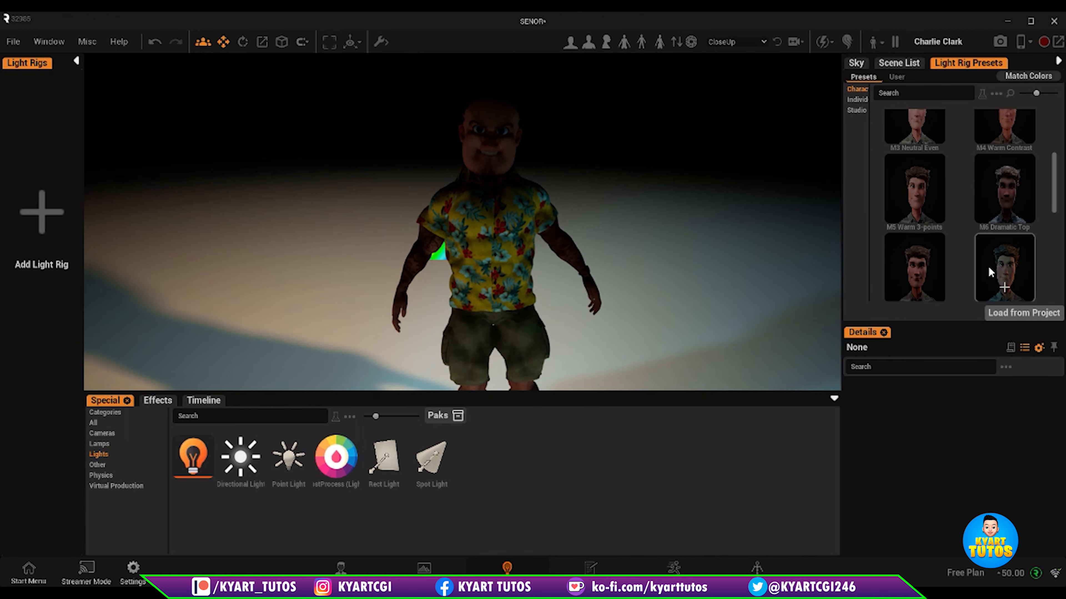
pyautogui.scroll(-1, 932, 268)
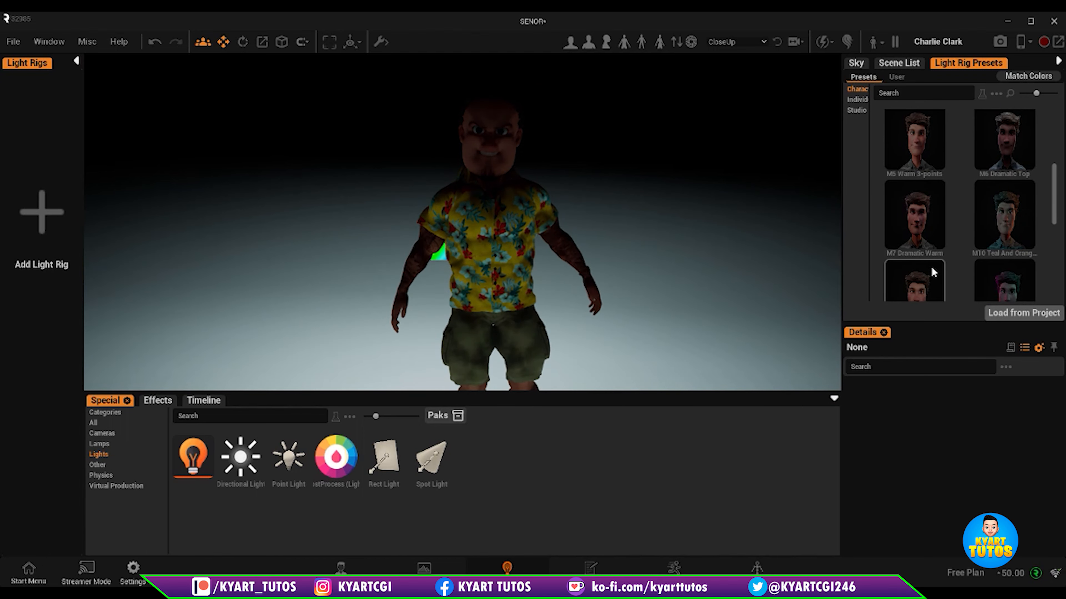
pyautogui.scroll(-1, 929, 270)
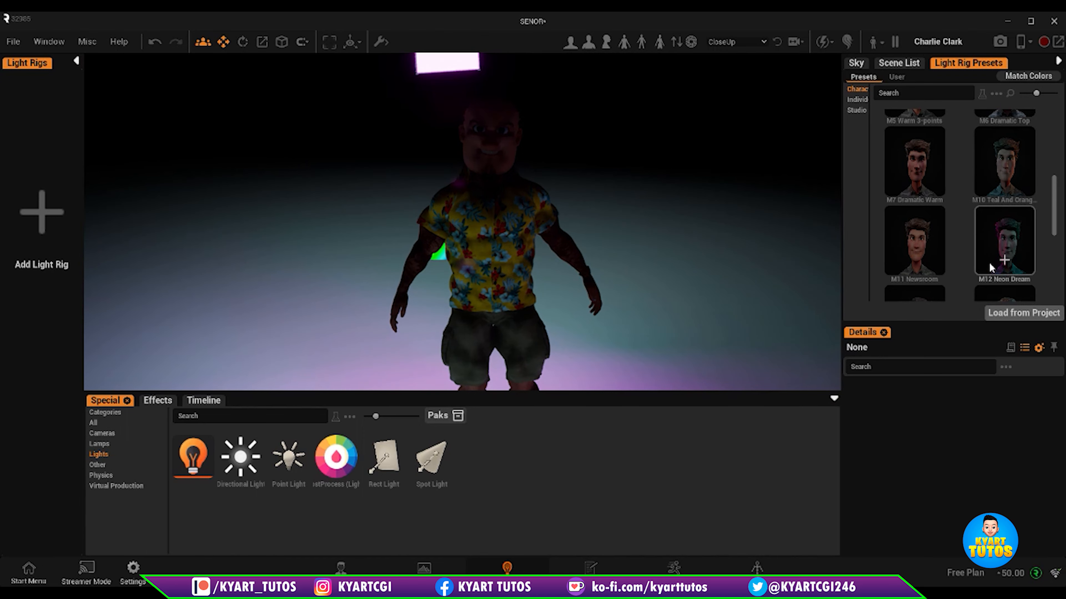
pyautogui.scroll(-2, 989, 262)
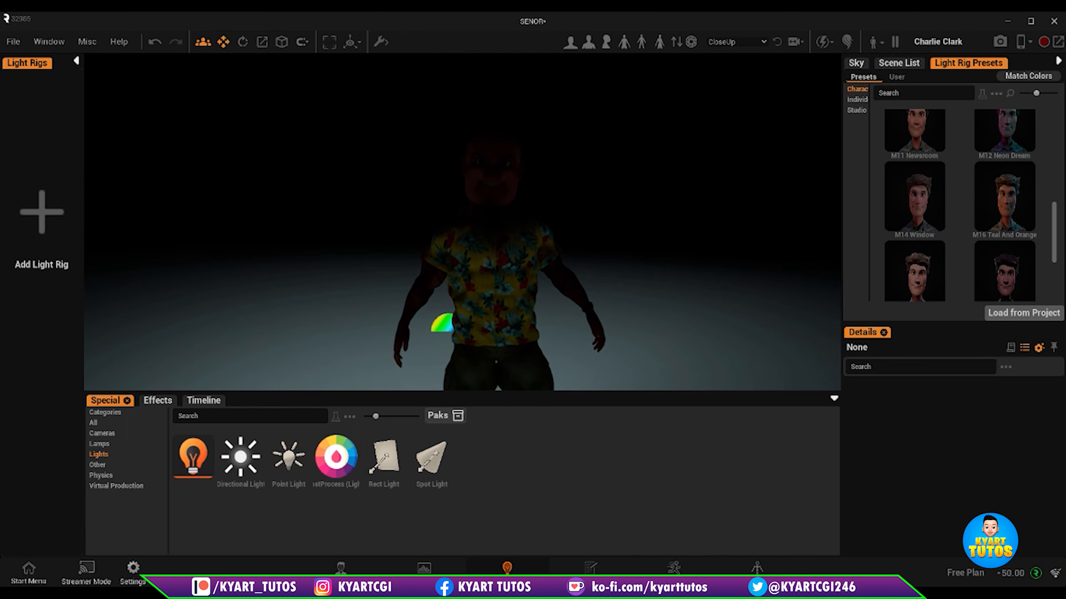
pyautogui.scroll(-3, 1005, 275)
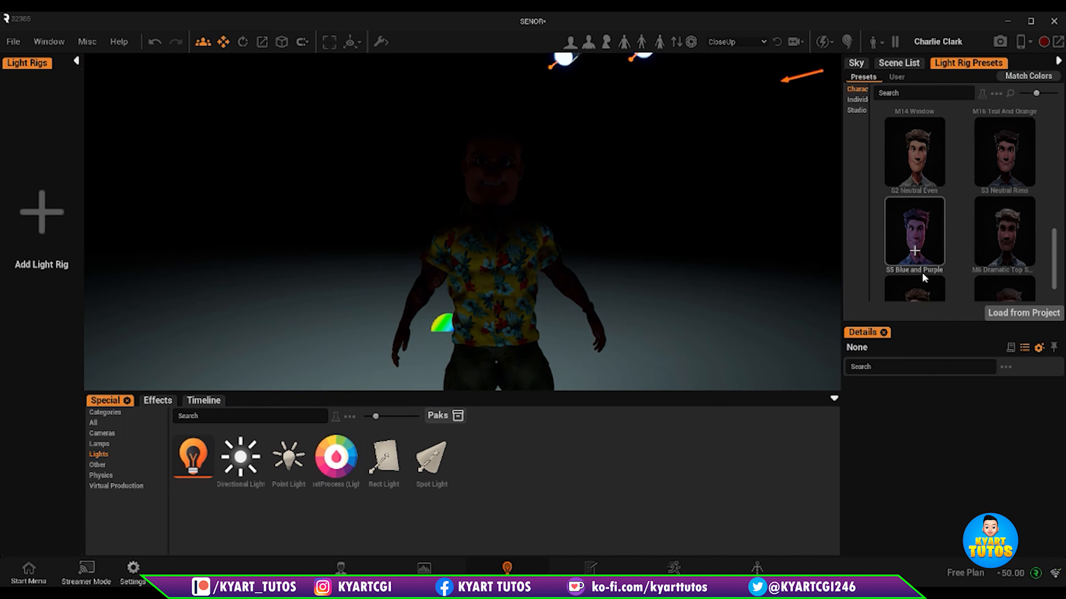
pyautogui.scroll(-1, 922, 283)
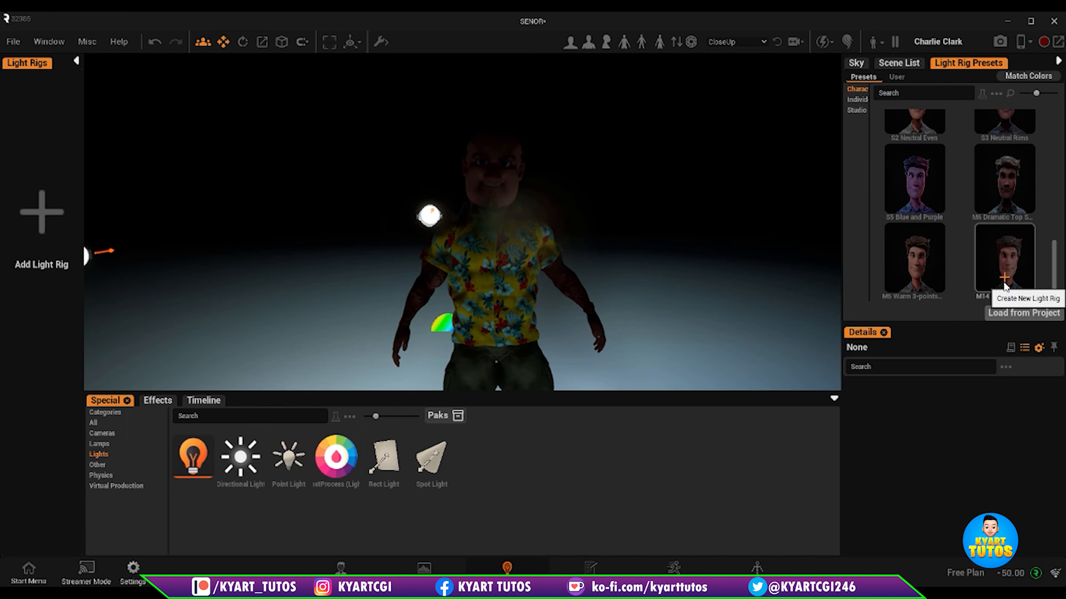
# Make the FillLight, LowRim_1, Top Rim, Fog and BackgroundLight visible in the scene.
pyautogui.click(900, 65)
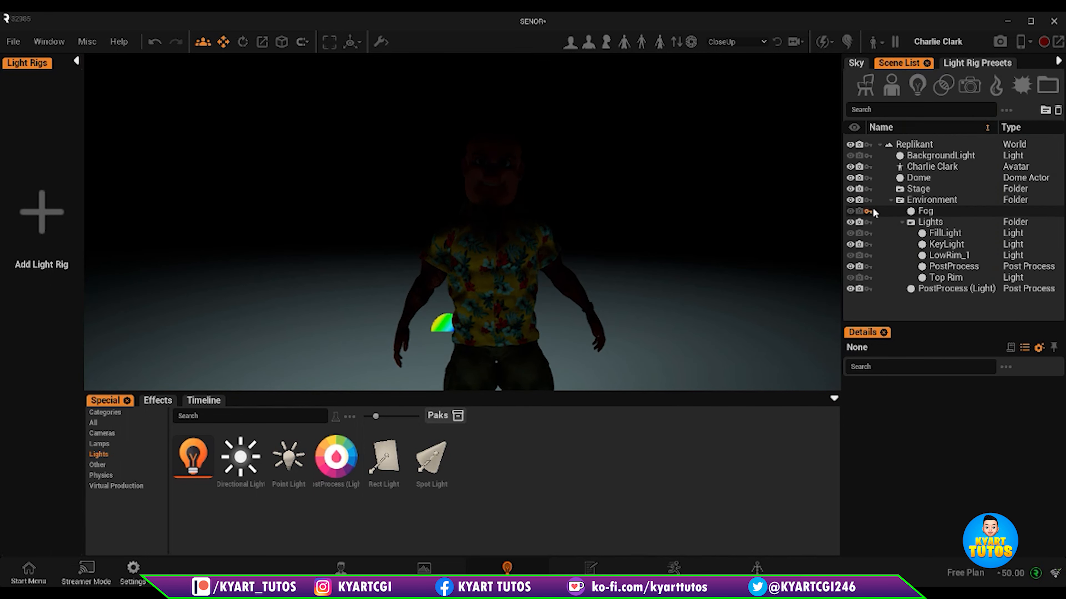
pyautogui.click(849, 233)
pyautogui.click(849, 255)
pyautogui.click(849, 266)
pyautogui.click(849, 278)
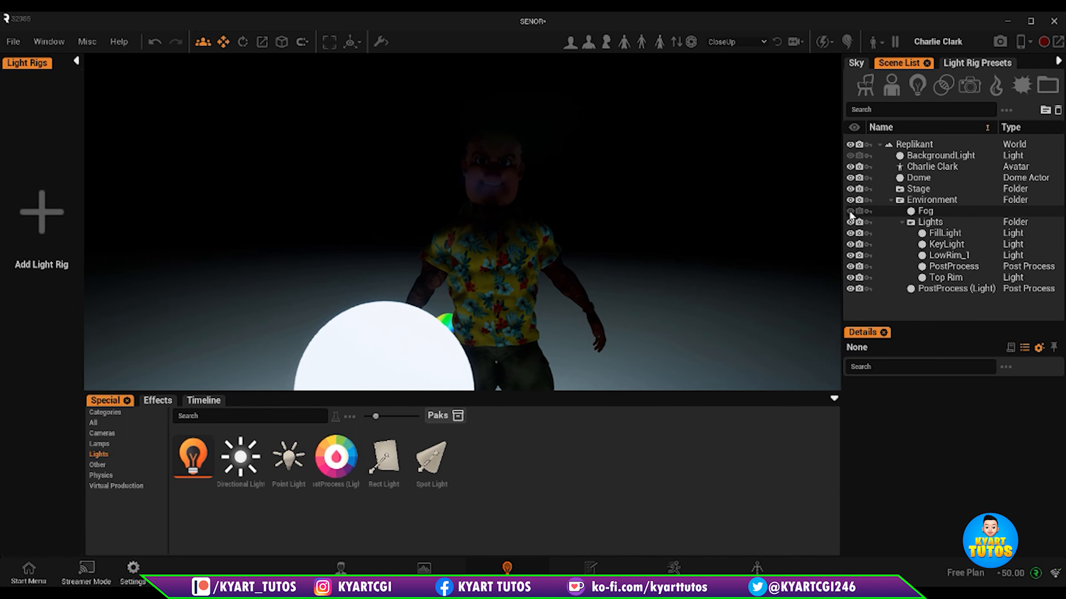
pyautogui.click(850, 211)
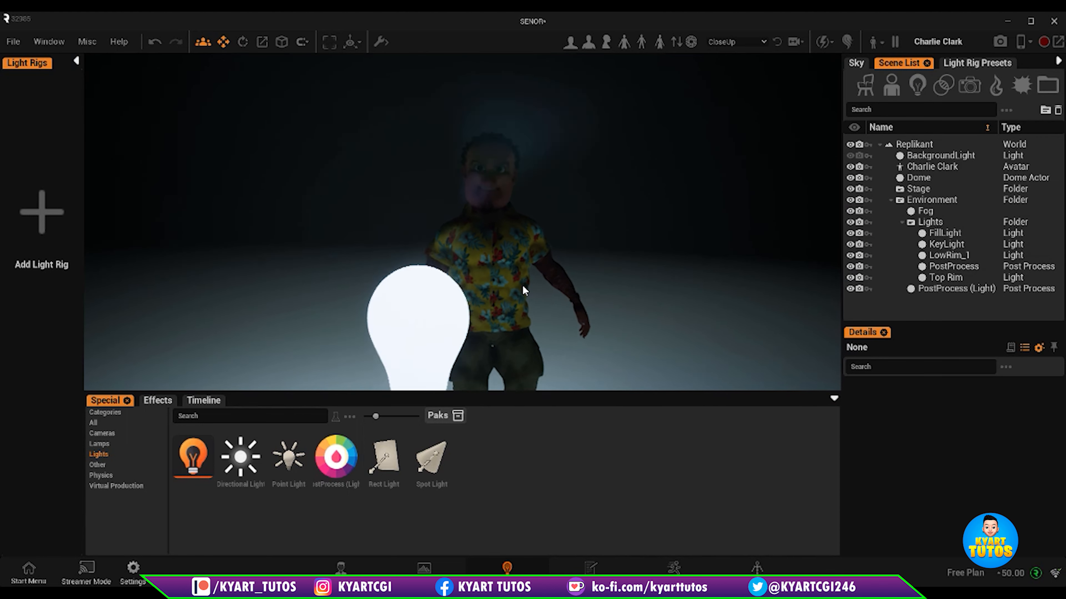
pyautogui.scroll(-2, 524, 290)
pyautogui.scroll(6, 524, 291)
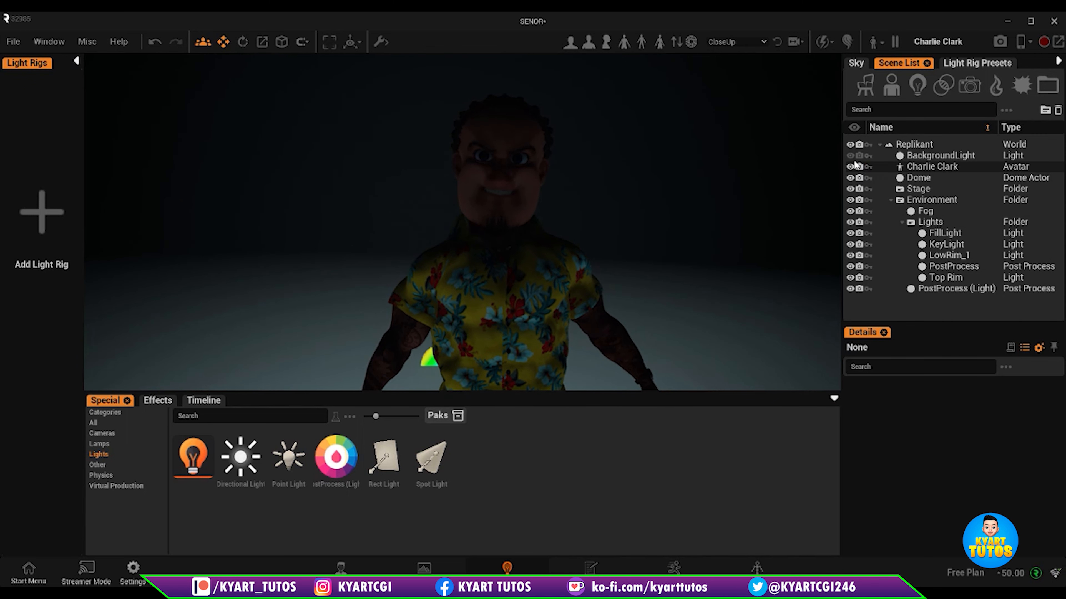
pyautogui.click(850, 155)
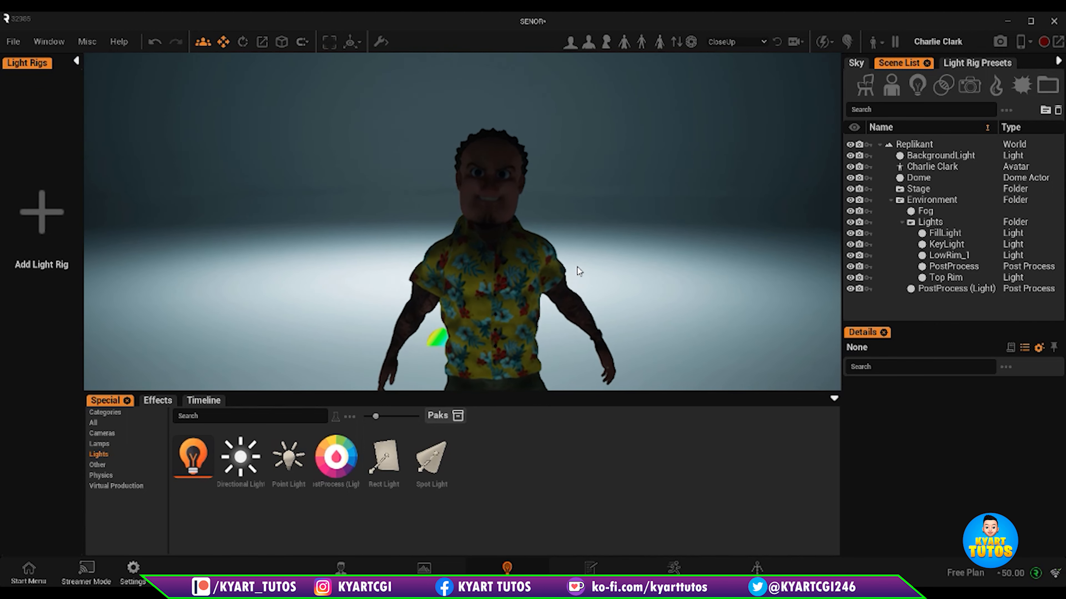
# Preview the light rig presets against the lit background, from M5 Warm 3-points Small back up to M7 Dramatic Warm.
pyautogui.click(965, 62)
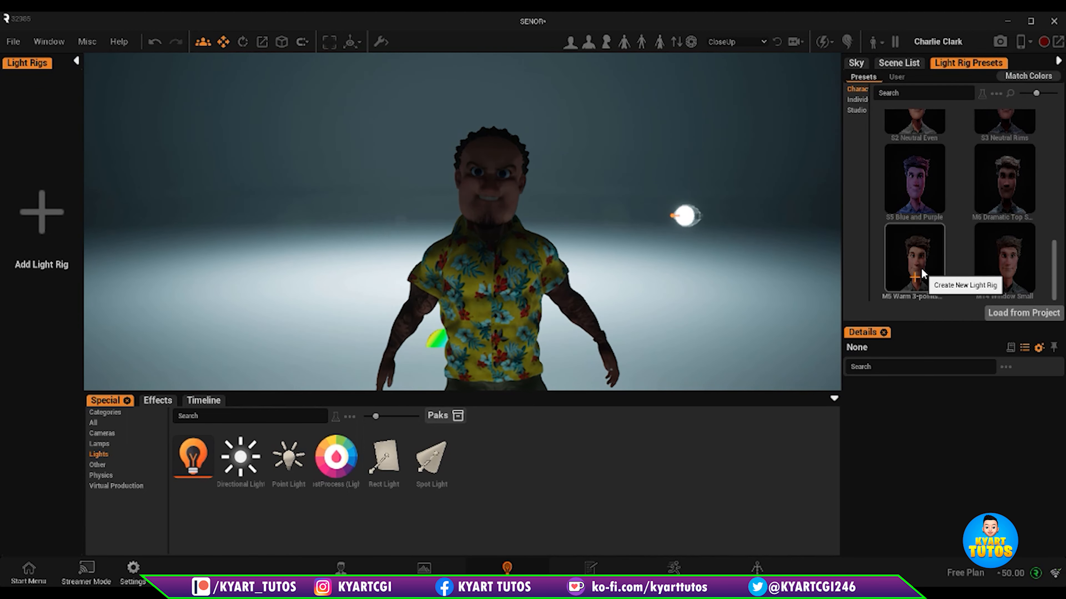
pyautogui.scroll(1, 926, 184)
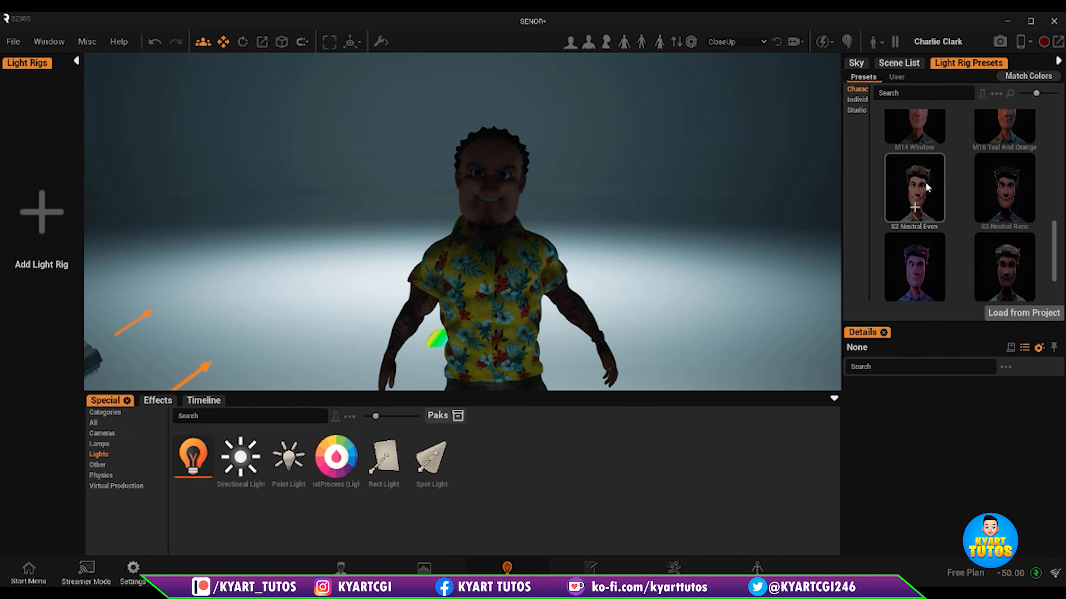
pyautogui.scroll(1, 1007, 198)
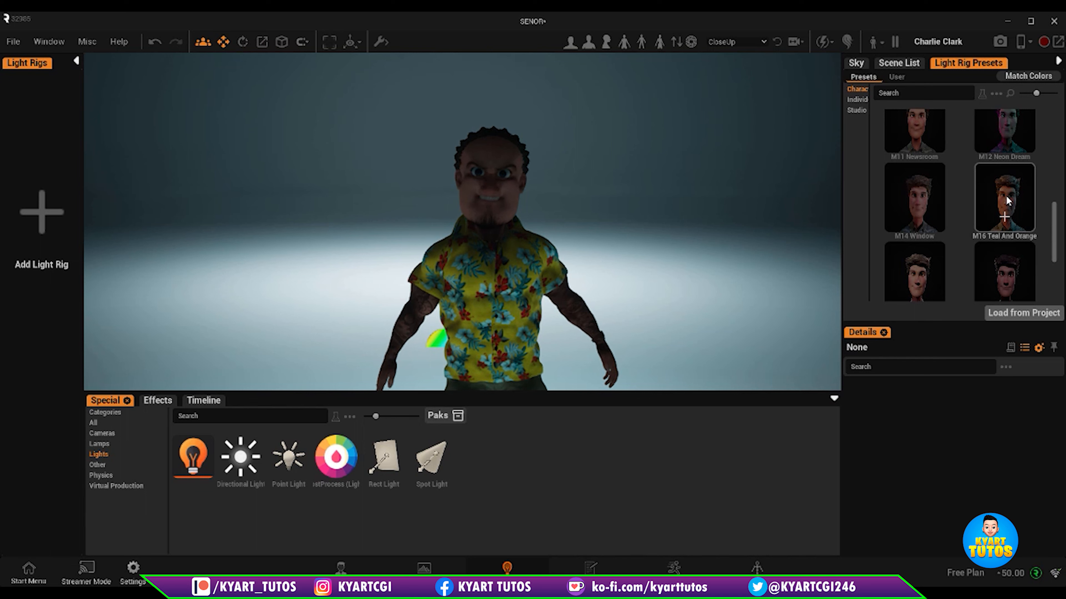
pyautogui.scroll(1, 1007, 200)
pyautogui.scroll(2, 1007, 200)
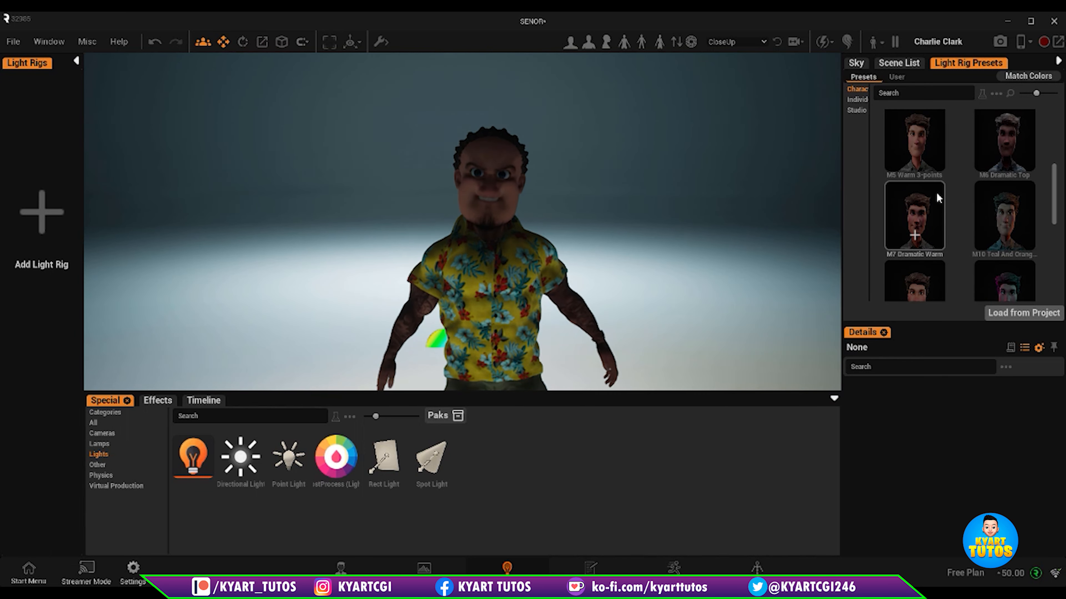
pyautogui.click(914, 215)
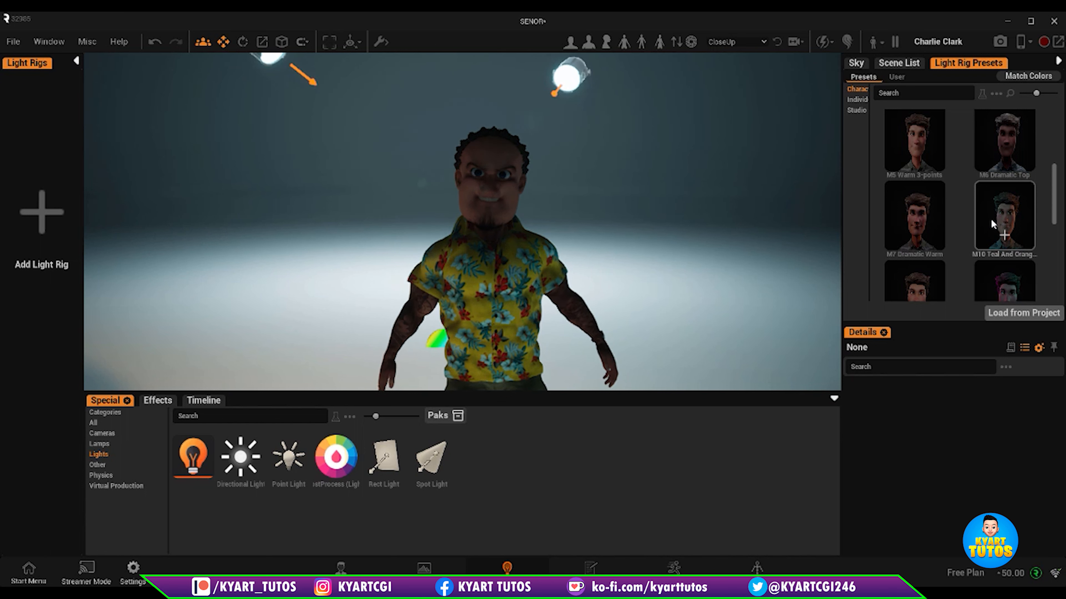
# Create a new light rig from the M10 Teal And Orange preset and widen the rig list to read its lights.
pyautogui.click(1004, 237)
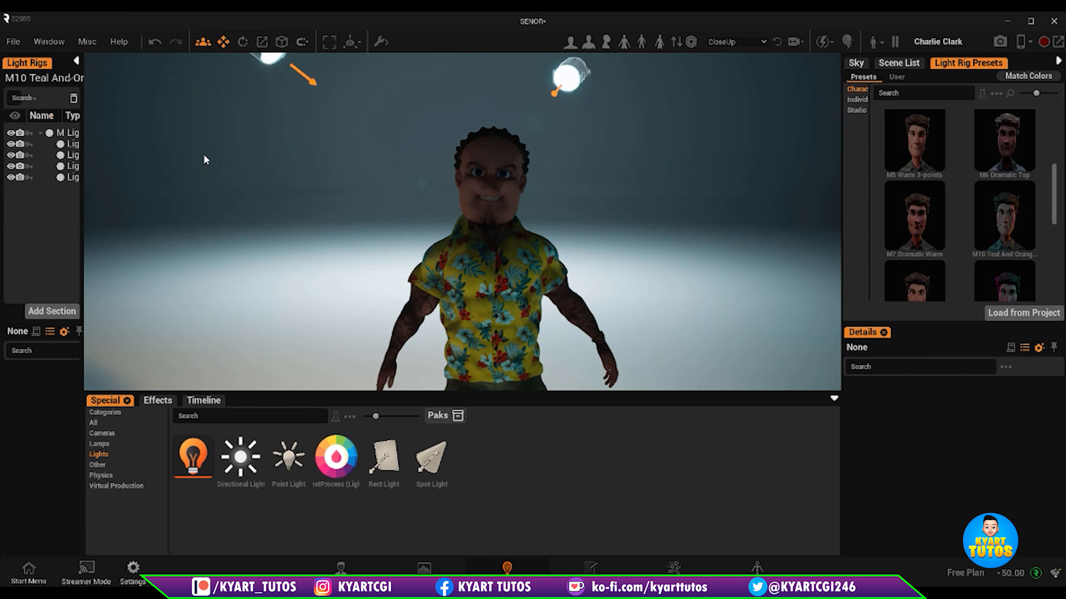
pyautogui.moveTo(85, 252); pyautogui.dragTo(187, 252)
pyautogui.scroll(-5, 516, 202)
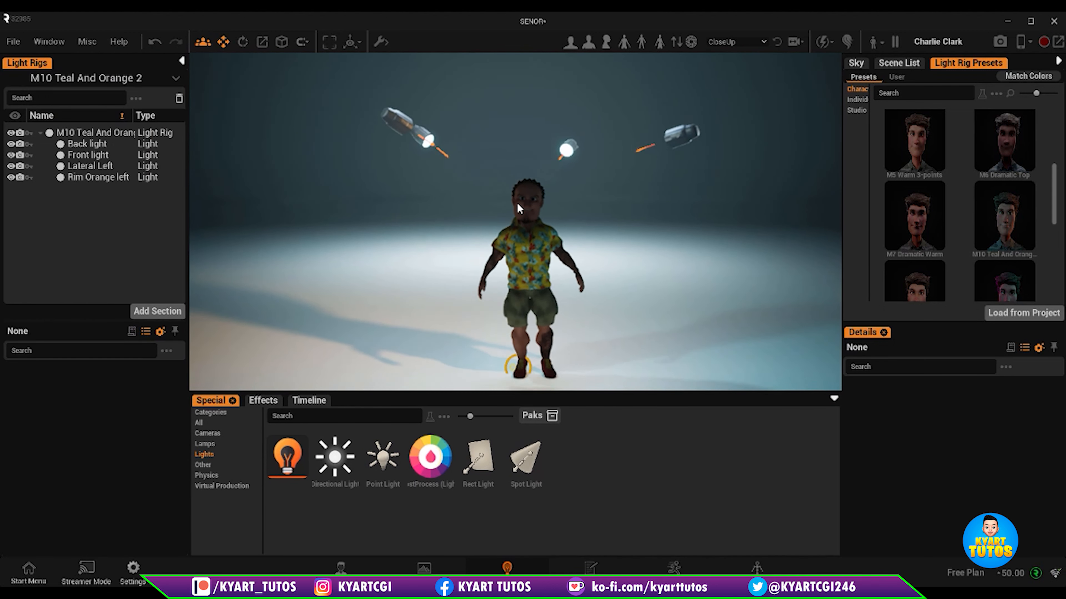
# Move the character backward from the centre of the light rig.
pyautogui.click(526, 265)
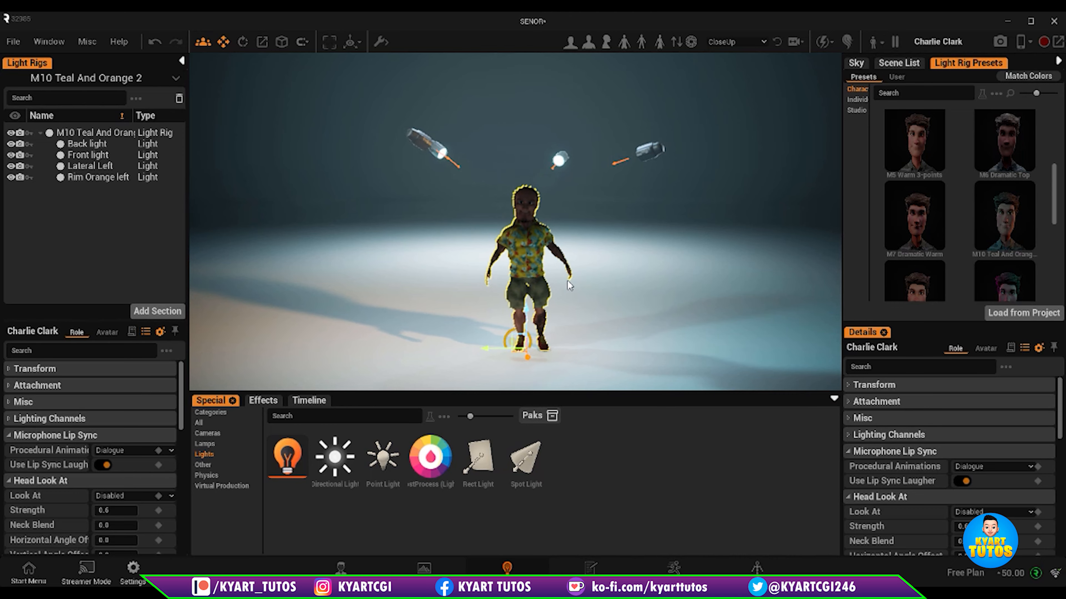
pyautogui.keyDown('alt'); pyautogui.moveTo(567, 281); pyautogui.dragTo(411, 280); pyautogui.keyUp('alt')
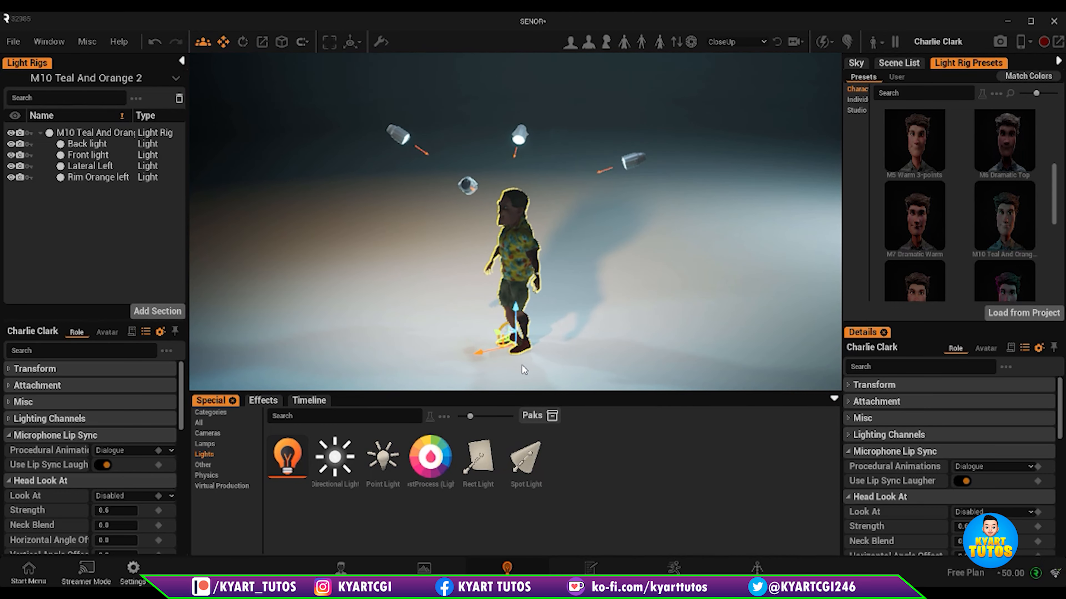
pyautogui.moveTo(482, 354); pyautogui.dragTo(529, 311)
pyautogui.keyDown('alt'); pyautogui.moveTo(541, 258); pyautogui.dragTo(483, 267); pyautogui.keyUp('alt')
pyautogui.scroll(4, 523, 249)
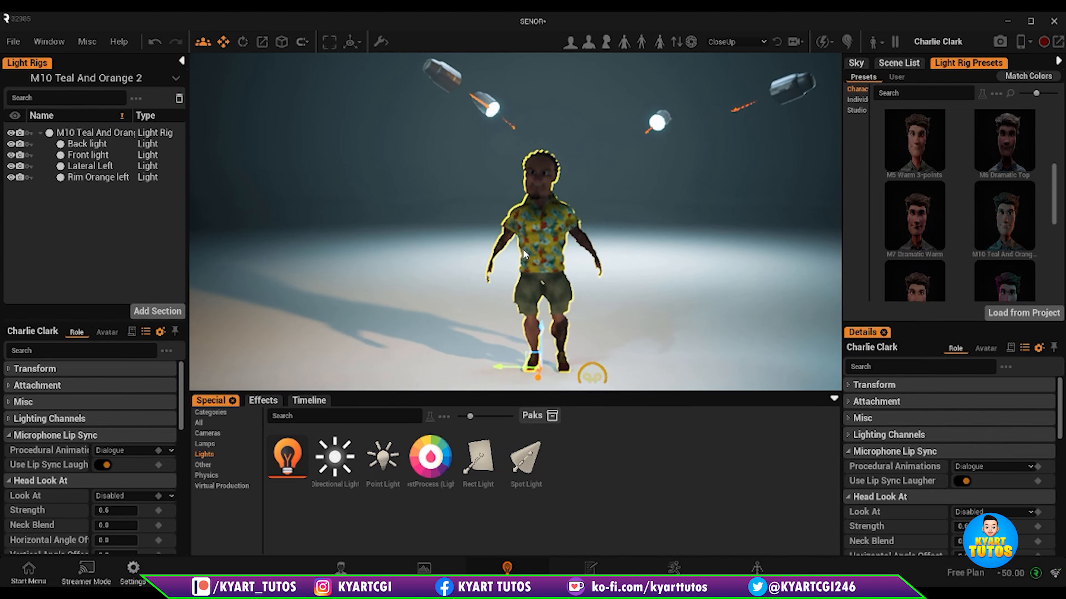
# Enable lighting Channel 0 on the character, inspect its lighting up close, and clear the selection.
pyautogui.scroll(3, 523, 251)
pyautogui.click(848, 436)
pyautogui.click(962, 450)
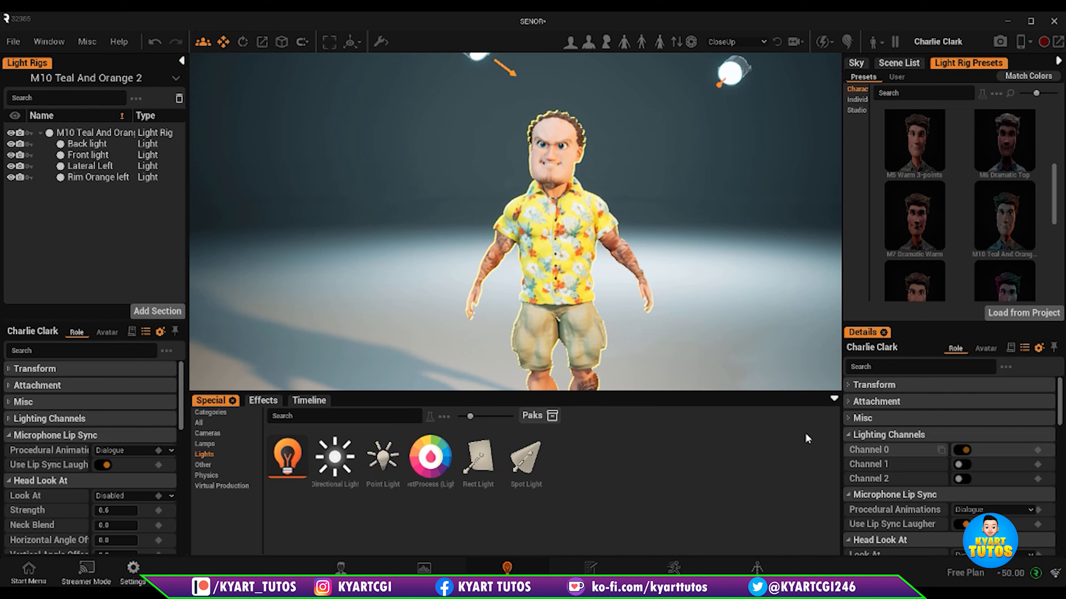
pyautogui.scroll(4, 561, 146)
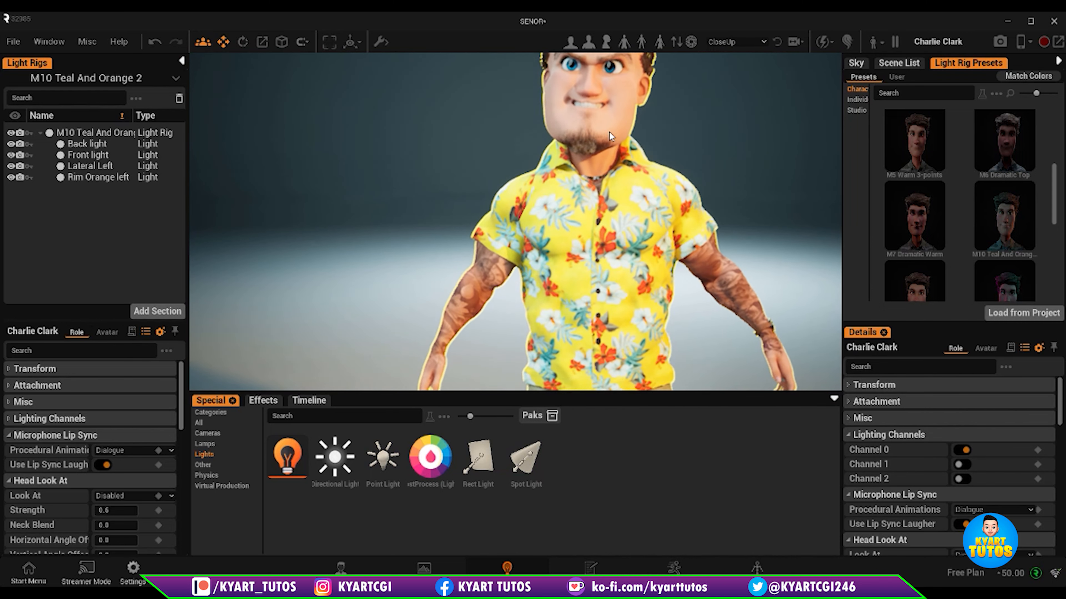
pyautogui.scroll(-5, 612, 130)
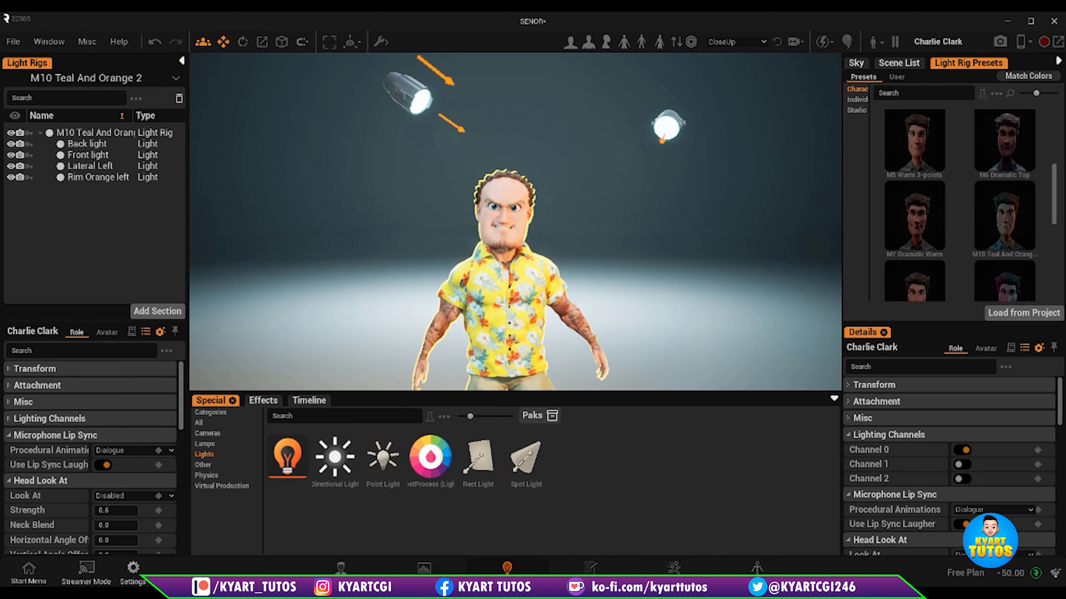
pyautogui.scroll(2, 573, 185)
pyautogui.click(572, 189)
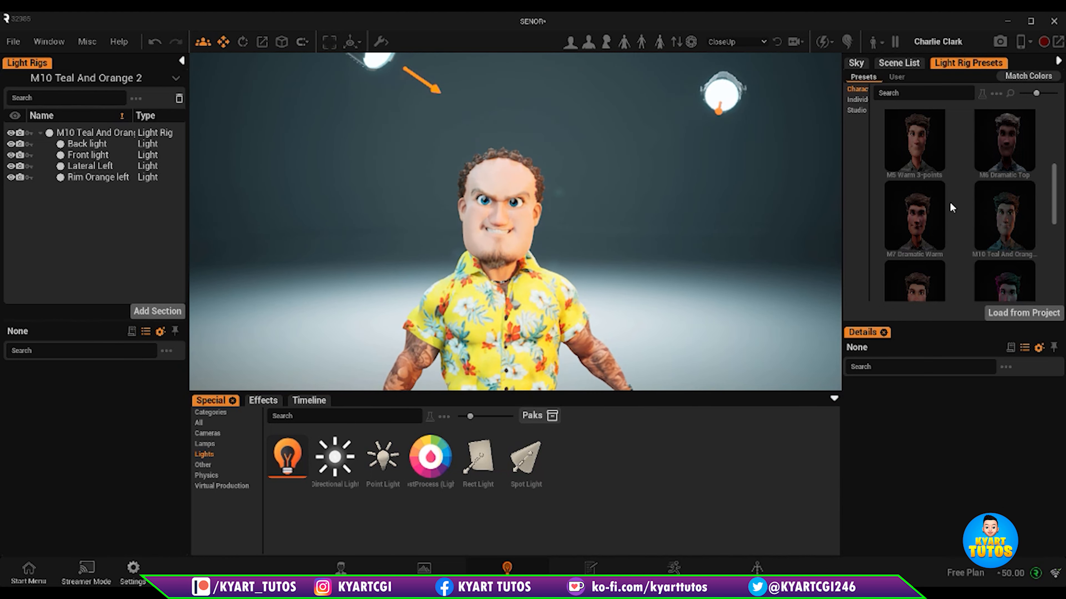
# Compare light rig presets on the lit character, including M7 Dramatic Warm, M6 Dramatic Top, M12 Neon Dream and S3 Neutral Rims.
pyautogui.click(929, 235)
pyautogui.click(930, 156)
pyautogui.click(1021, 235)
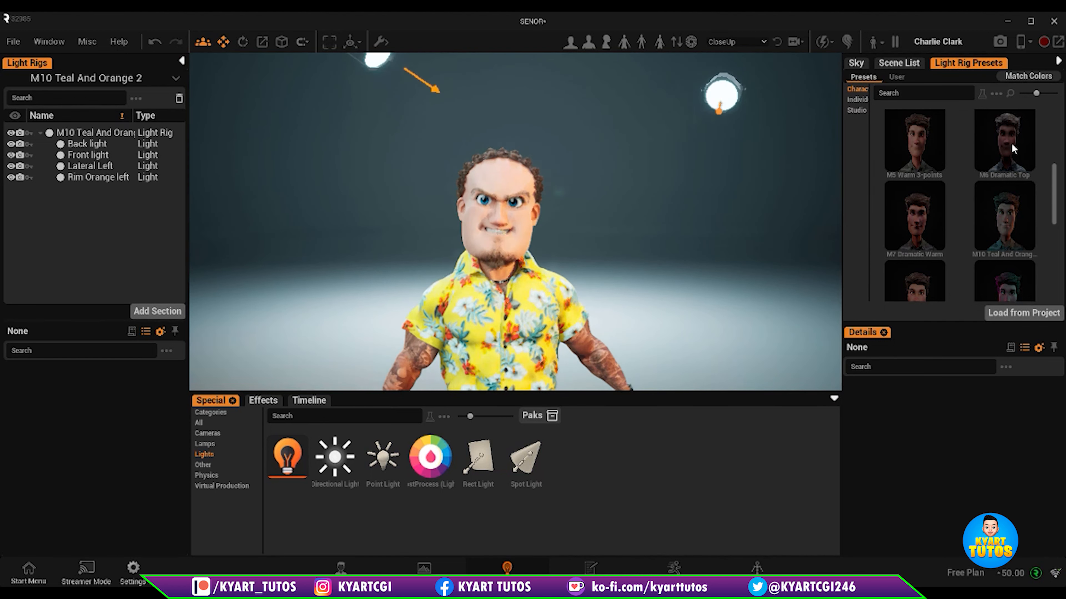
pyautogui.click(1020, 156)
pyautogui.click(1020, 235)
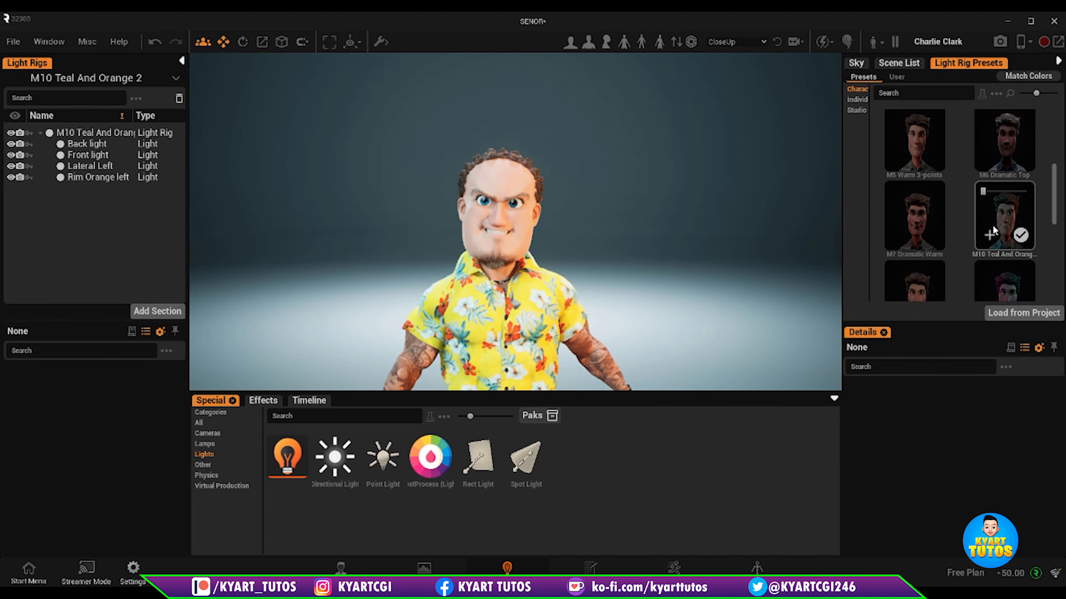
pyautogui.click(1009, 279)
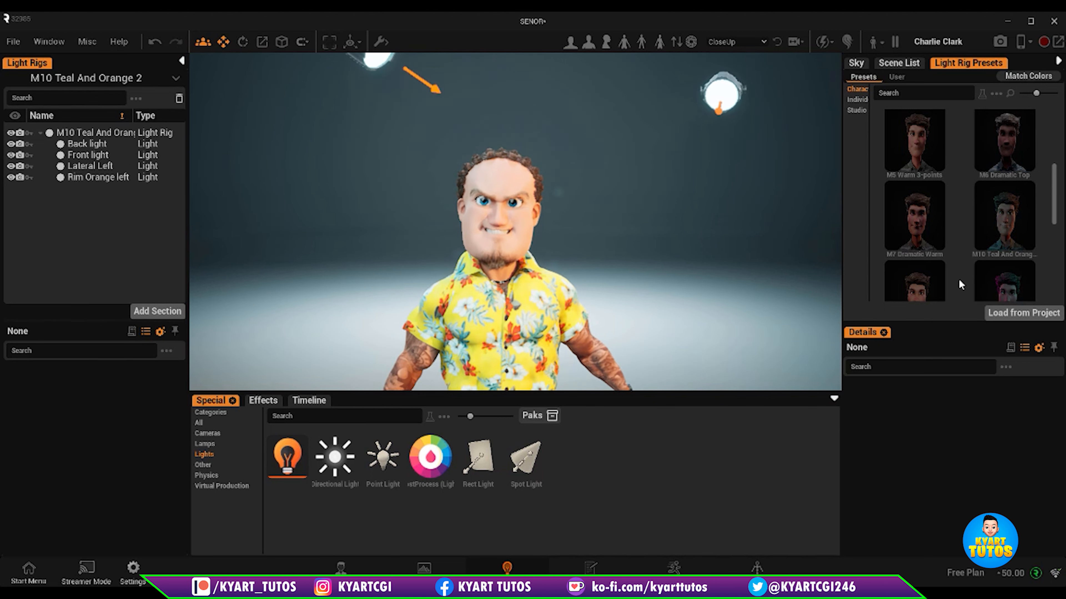
pyautogui.scroll(-1, 961, 285)
pyautogui.moveTo(988, 254)
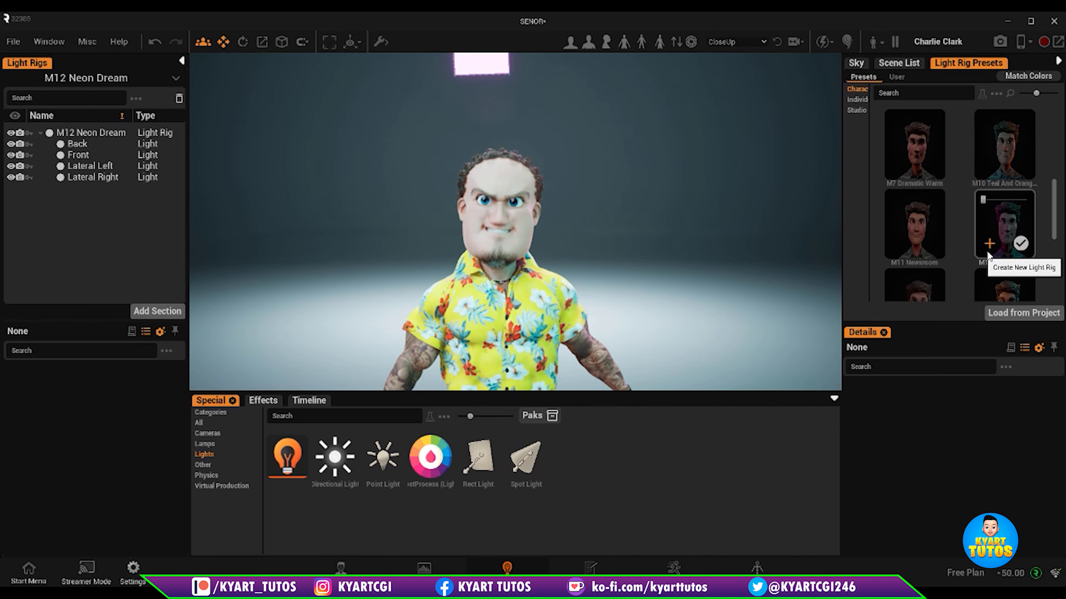
pyautogui.scroll(-2, 995, 235)
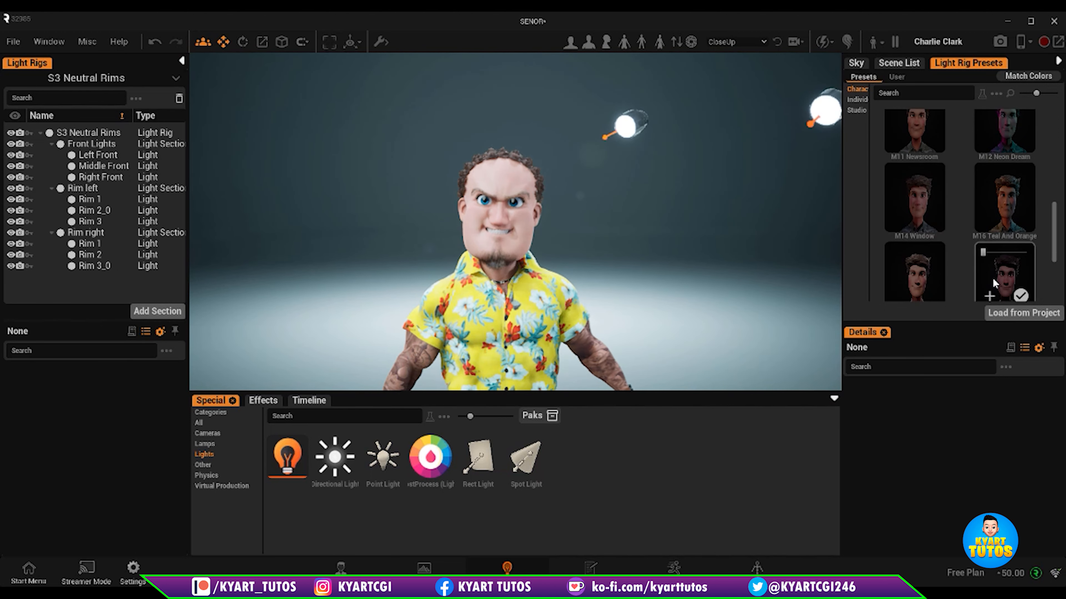
# Compare the M16 Teal And Orange, M14 Window, S2 Neutral Even, S3 Neutral Rims and S5 Blue and Purple presets, then apply M5 Warm 3-points Small.
pyautogui.moveTo(996, 202)
pyautogui.moveTo(983, 173)
pyautogui.mouseDown()
pyautogui.moveTo(1005, 174)
pyautogui.moveTo(965, 179)
pyautogui.mouseUp()
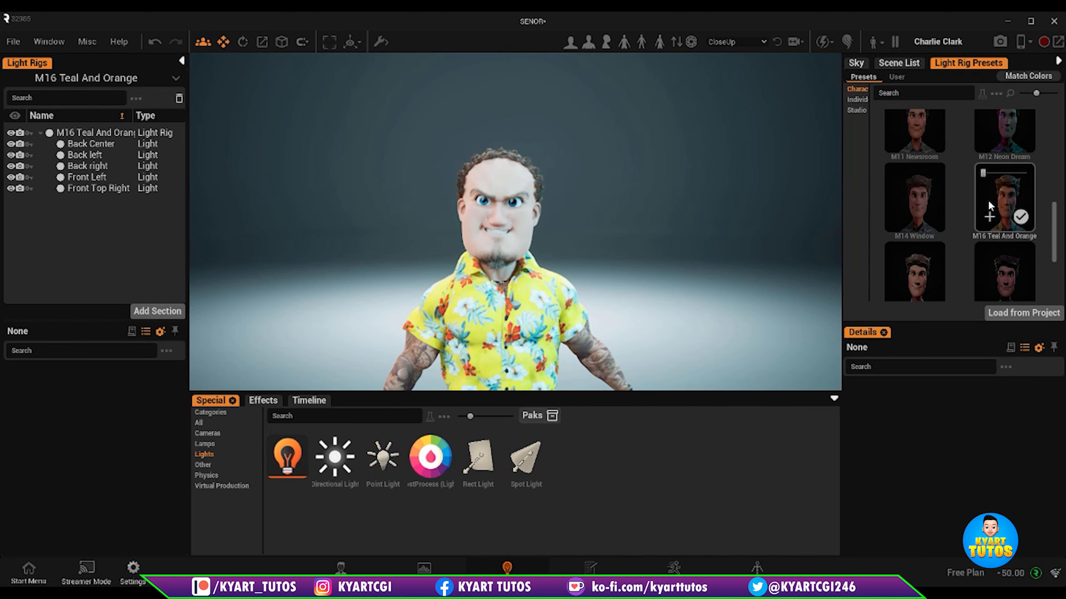
pyautogui.click(923, 209)
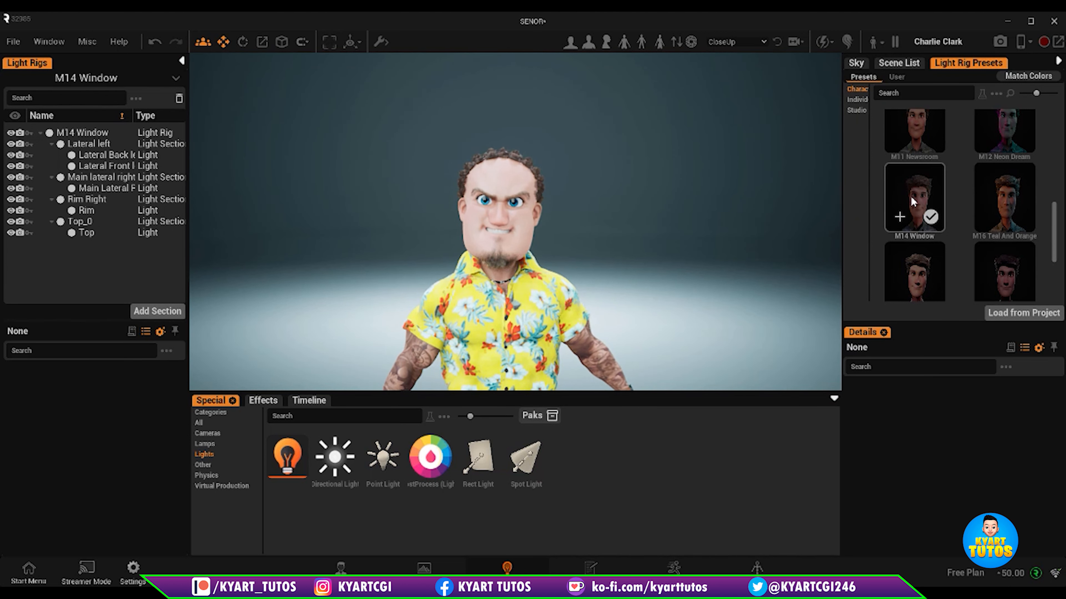
pyautogui.scroll(-1, 912, 202)
pyautogui.click(913, 212)
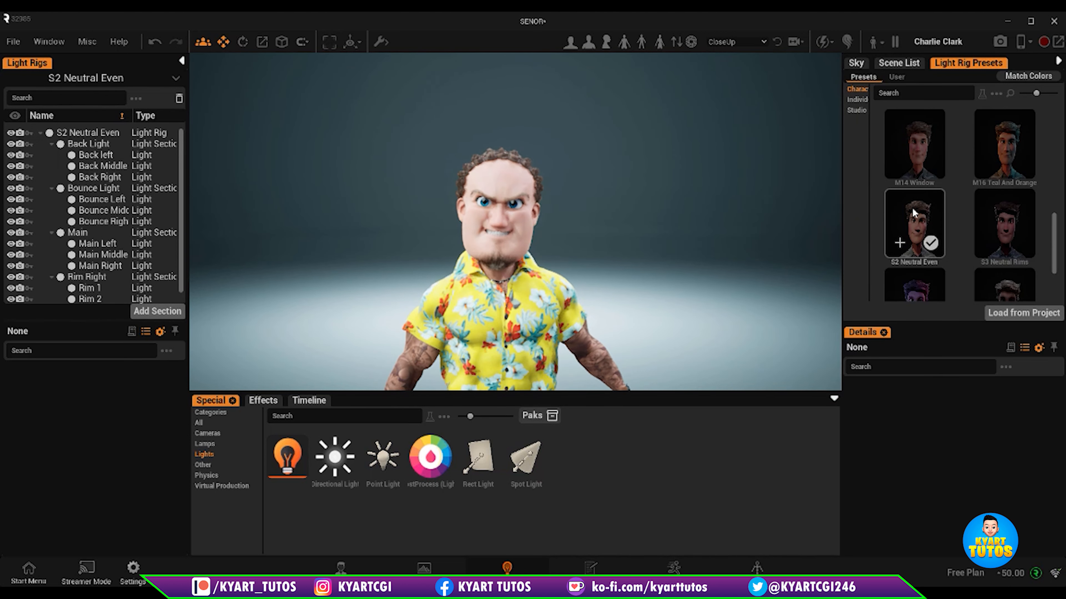
pyautogui.click(992, 221)
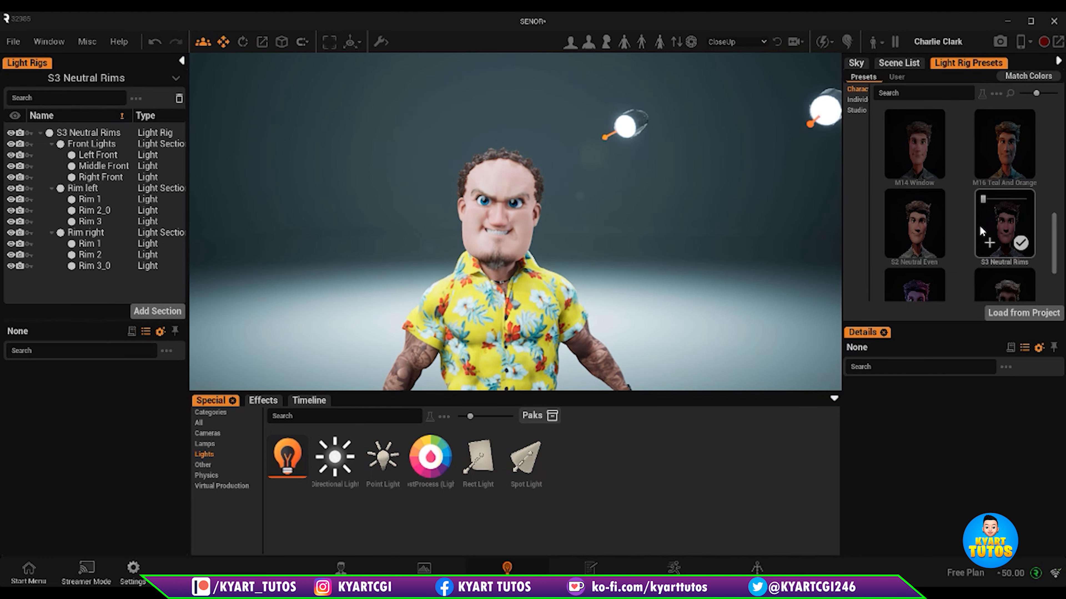
pyautogui.scroll(-3, 980, 227)
pyautogui.scroll(-1, 902, 272)
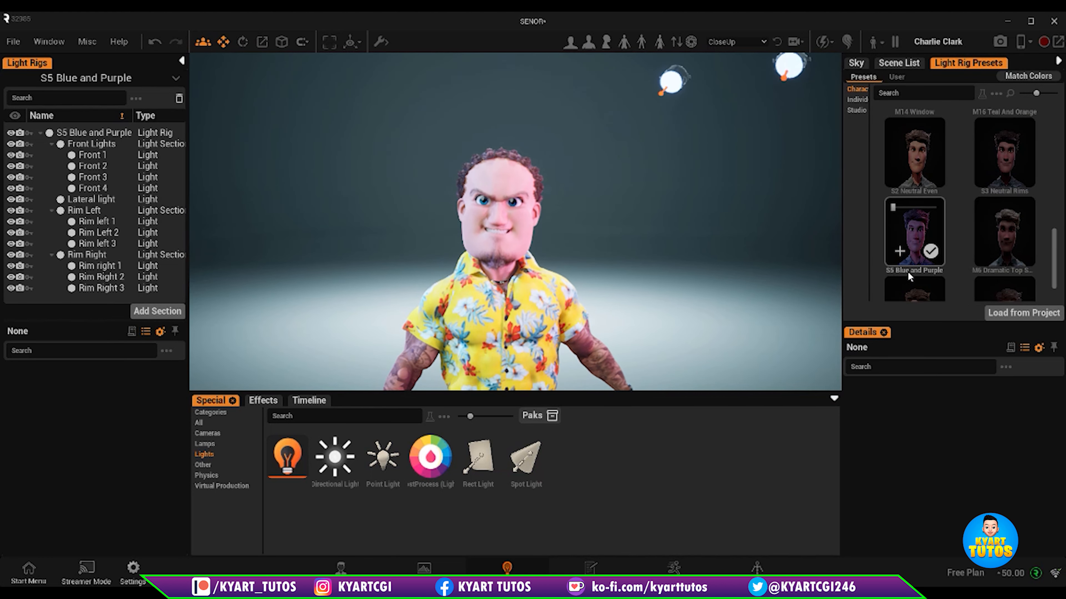
pyautogui.scroll(-1, 918, 247)
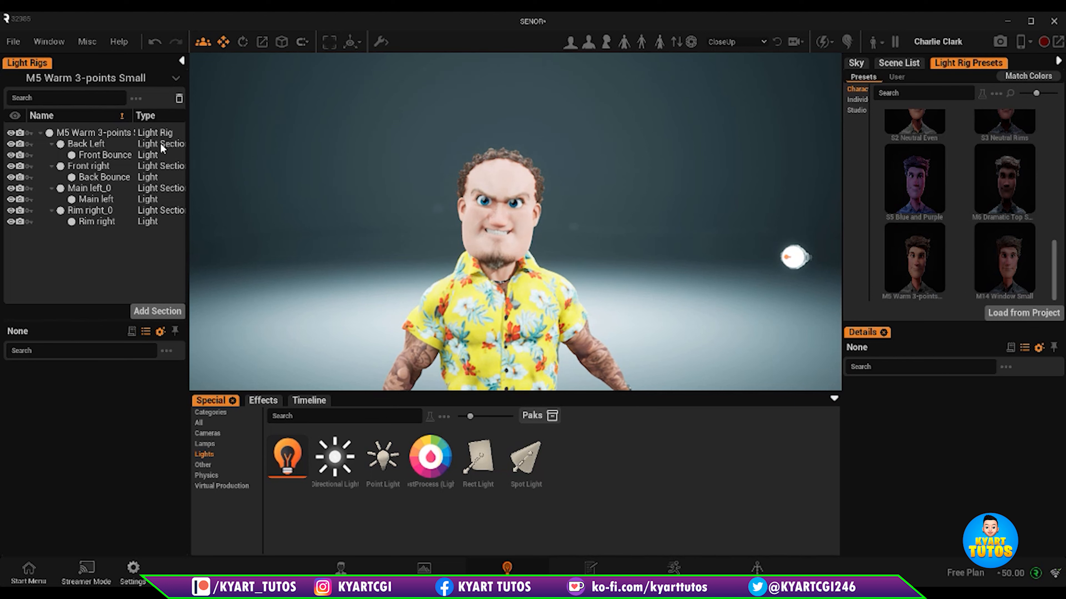
# Inspect the settings of the M5 Warm 3-points Small rig, its Back Left and Front right sections, and the Front Bounce light.
pyautogui.click(87, 133)
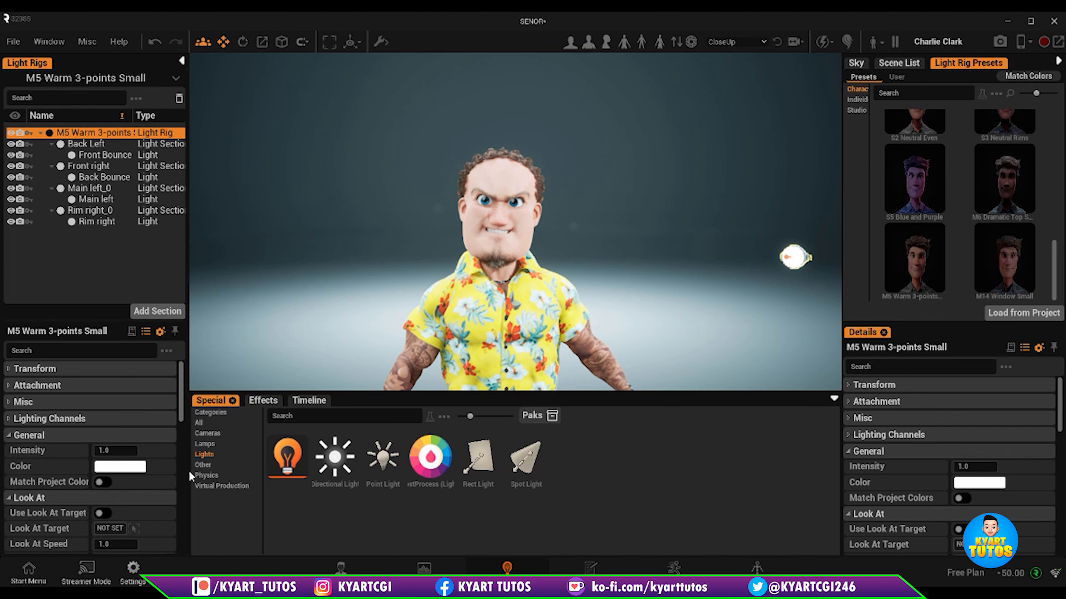
pyautogui.click(88, 144)
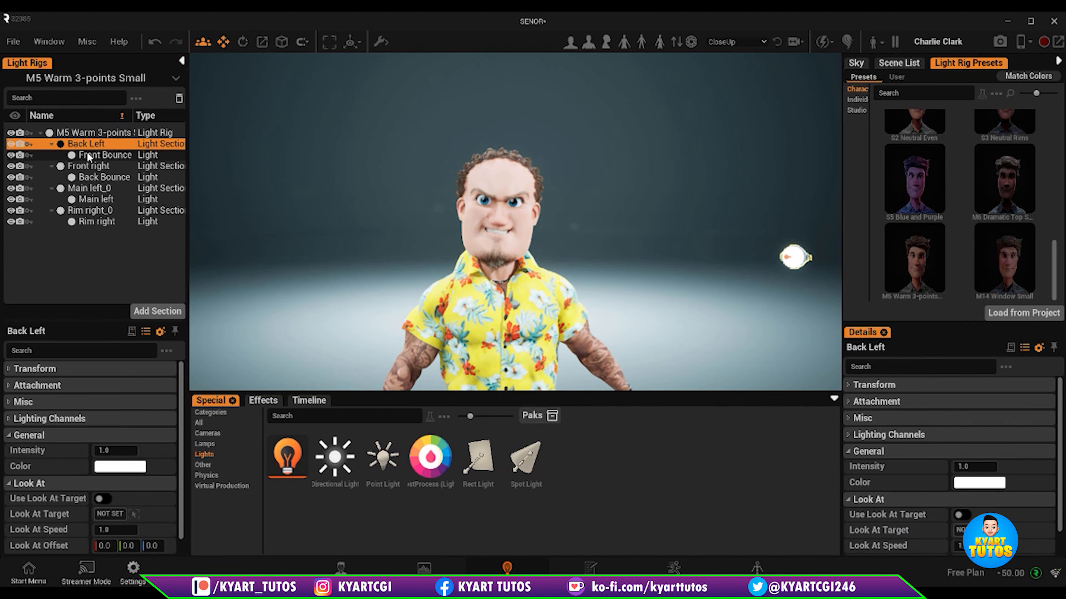
pyautogui.click(87, 154)
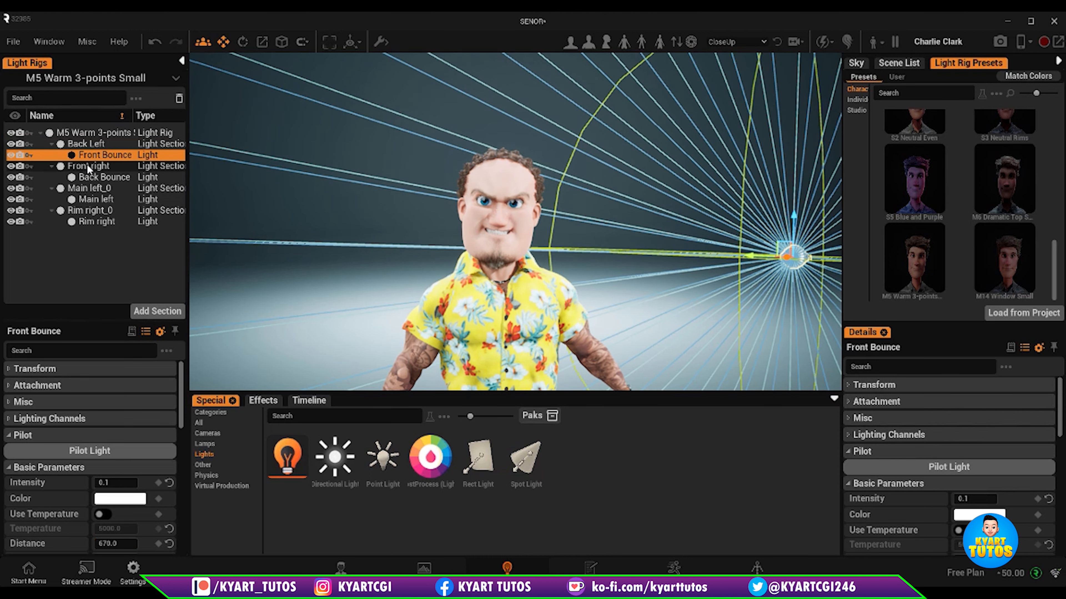
pyautogui.click(87, 166)
# Locate and select the Main left_0 section in the scene and examine its placement relative to the character.
pyautogui.scroll(-5, 583, 276)
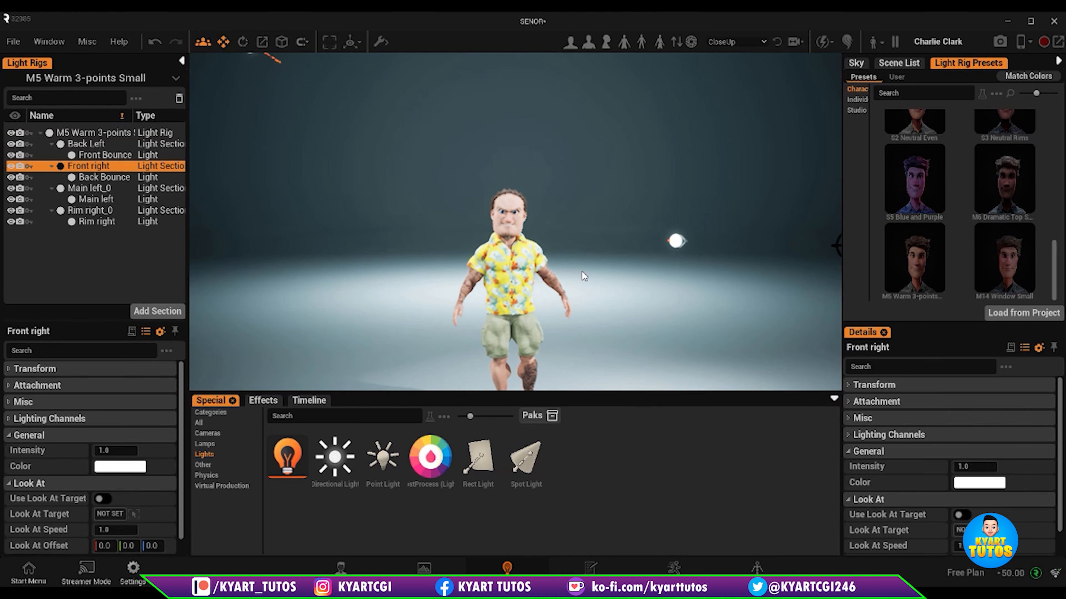
pyautogui.moveTo(581, 271); pyautogui.dragTo(555, 232, button='right')
pyautogui.click(459, 149)
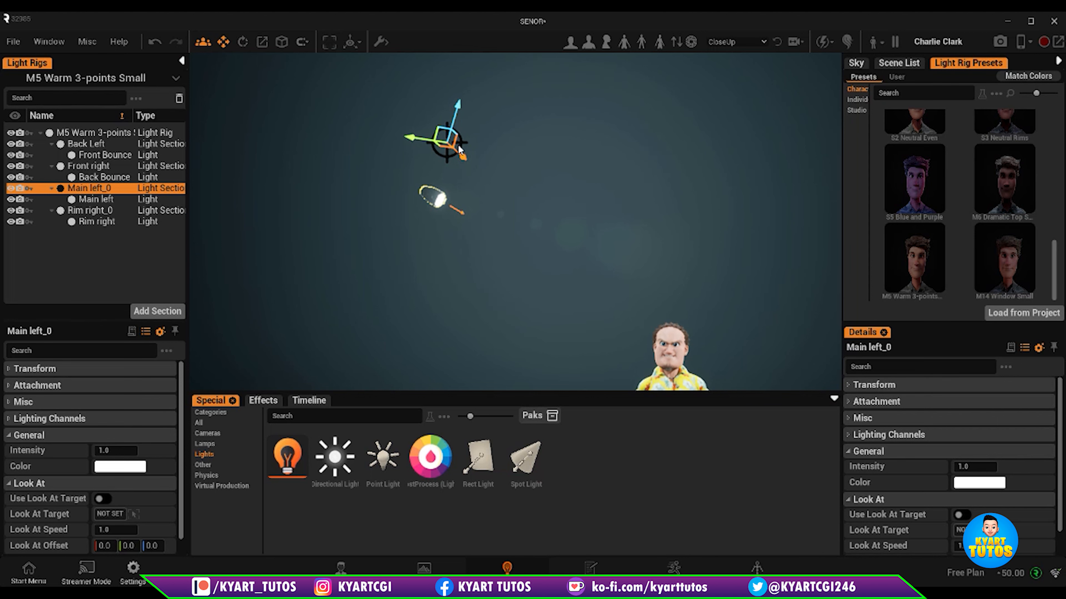
pyautogui.scroll(-3, 516, 265)
pyautogui.moveTo(669, 237)
pyautogui.mouseDown(button='right')
pyautogui.moveTo(668, 315)
pyautogui.moveTo(673, 243)
pyautogui.mouseUp(button='right')
pyautogui.moveTo(678, 314); pyautogui.dragTo(583, 155, button='middle')
pyautogui.scroll(2, 676, 318)
pyautogui.scroll(2, 676, 317)
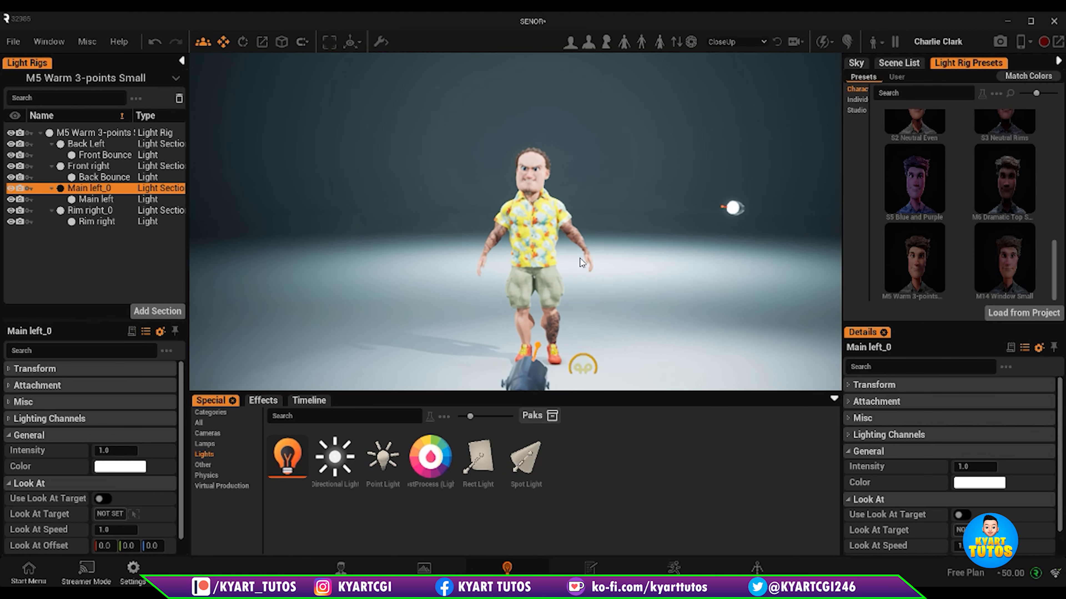
pyautogui.scroll(3, 561, 265)
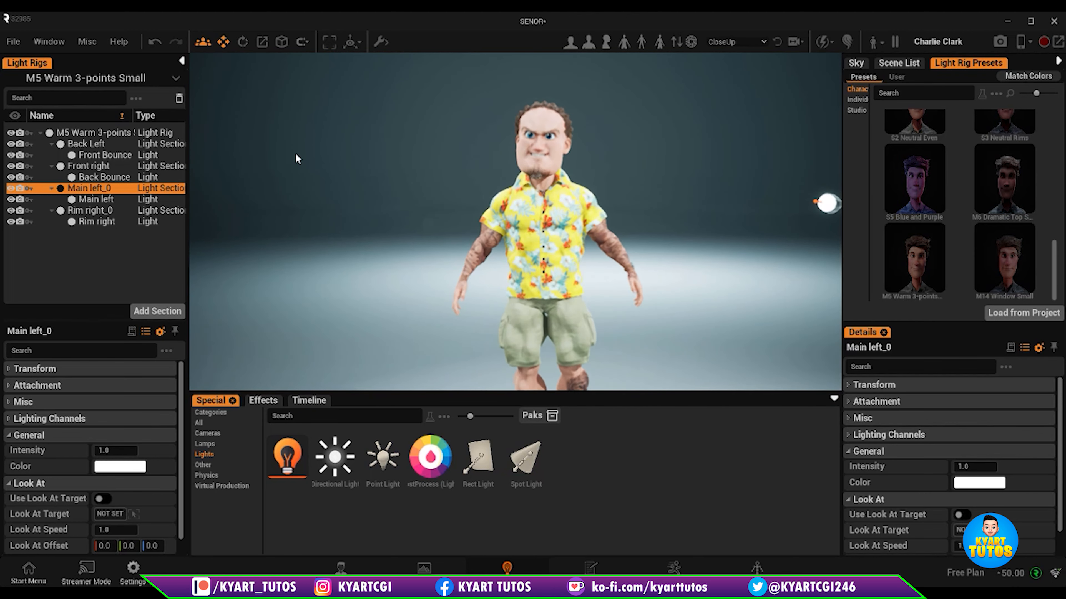
# Inspect the Main left light's parameters and beam, then clear the selection and check the lighting on the character's upper body.
pyautogui.click(103, 210)
pyautogui.click(96, 199)
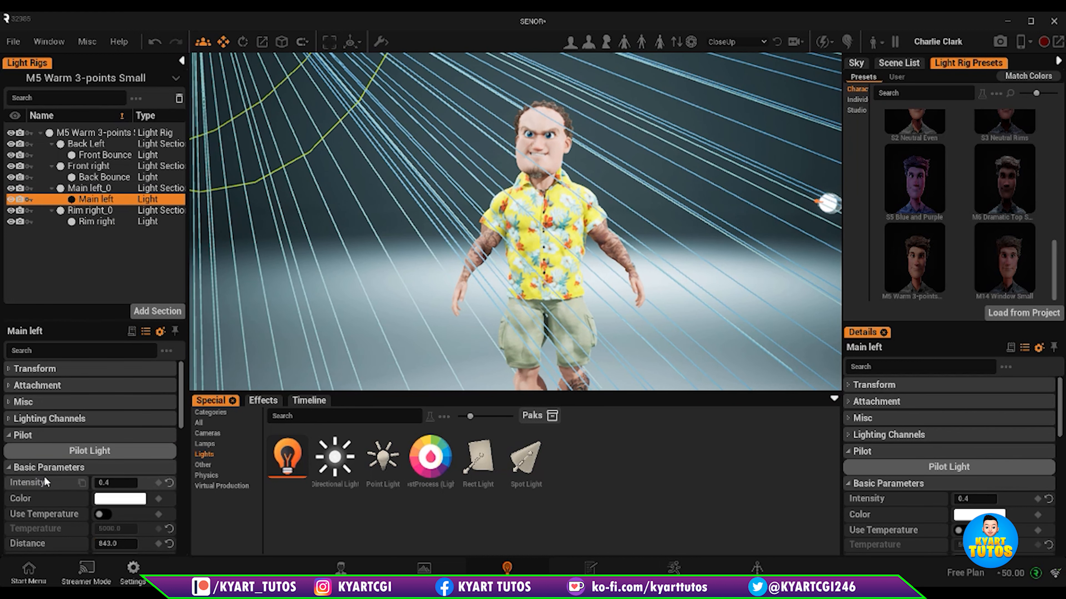
pyautogui.click(706, 177)
pyautogui.moveTo(706, 177); pyautogui.dragTo(701, 218, button='right')
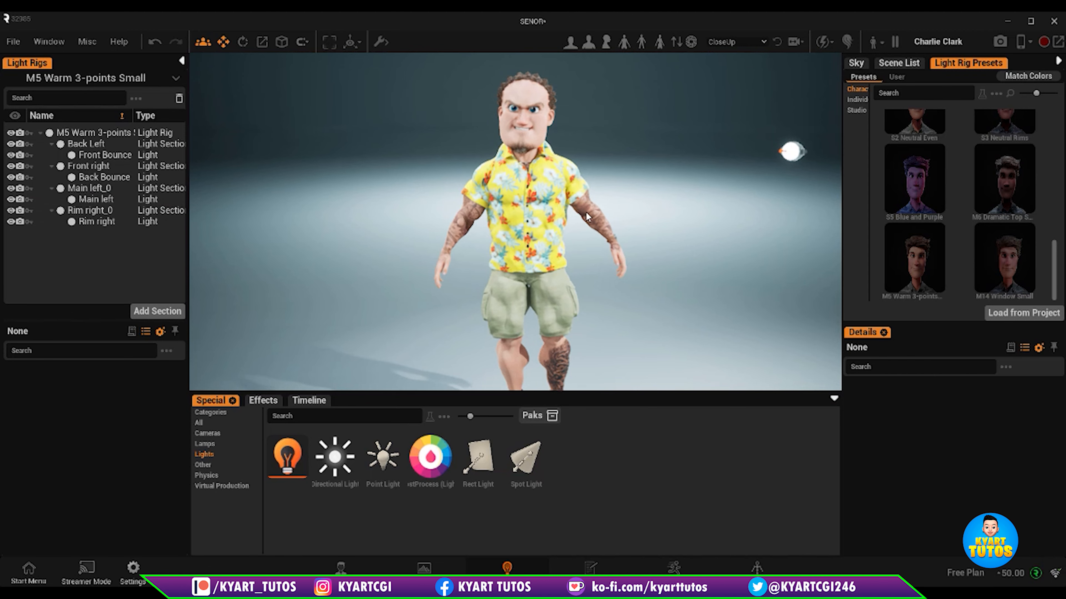
pyautogui.scroll(3, 586, 216)
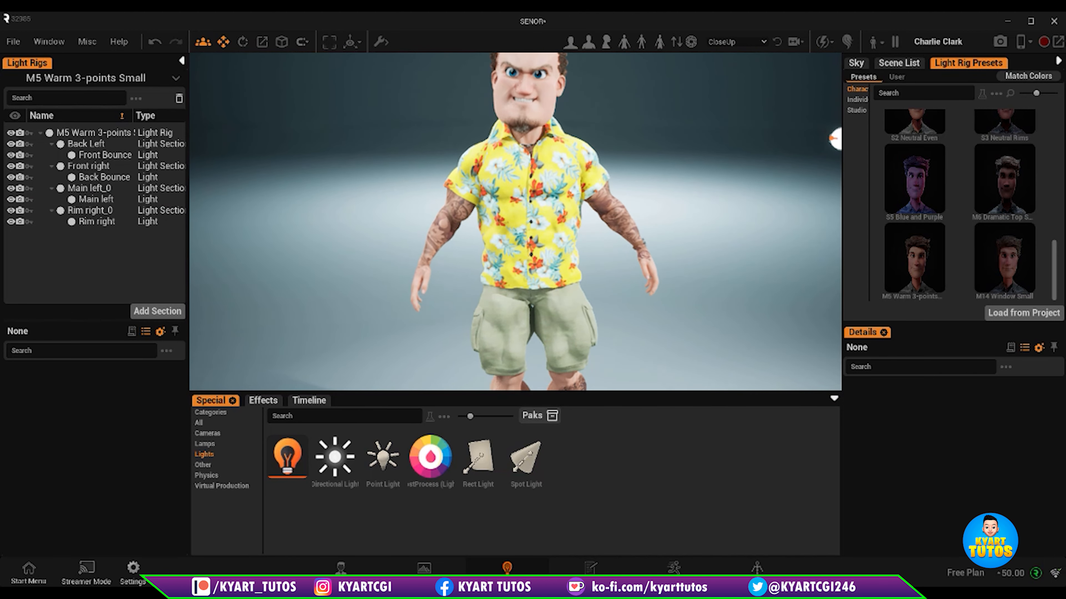
pyautogui.moveTo(582, 206); pyautogui.dragTo(598, 283, button='middle')
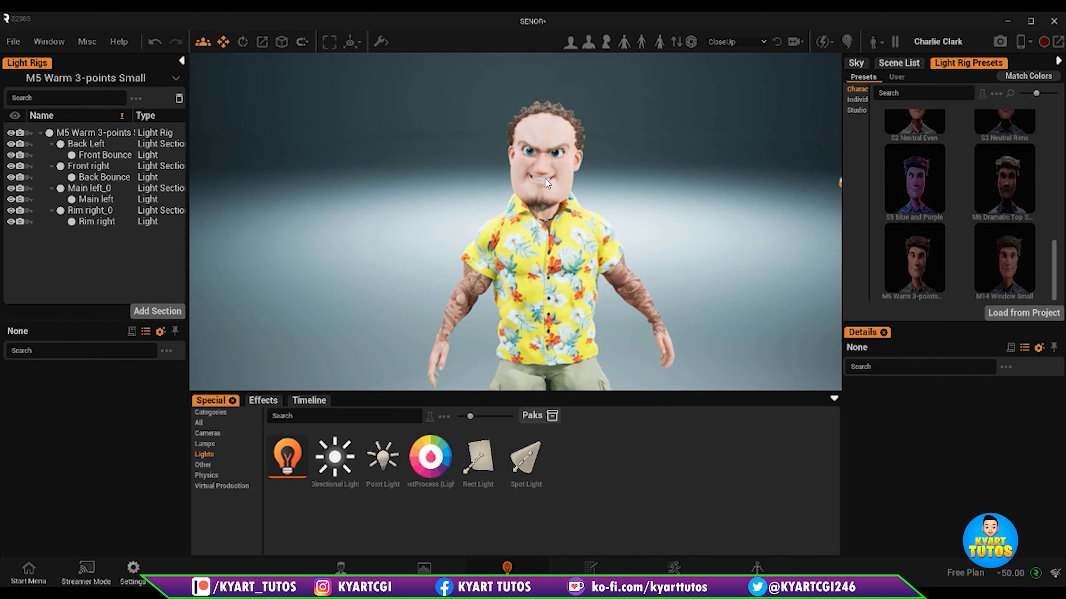
# Check the available effects categories, return to the lights library and reapply the M5 Warm 3-points Small light rig preset.
pyautogui.click(263, 400)
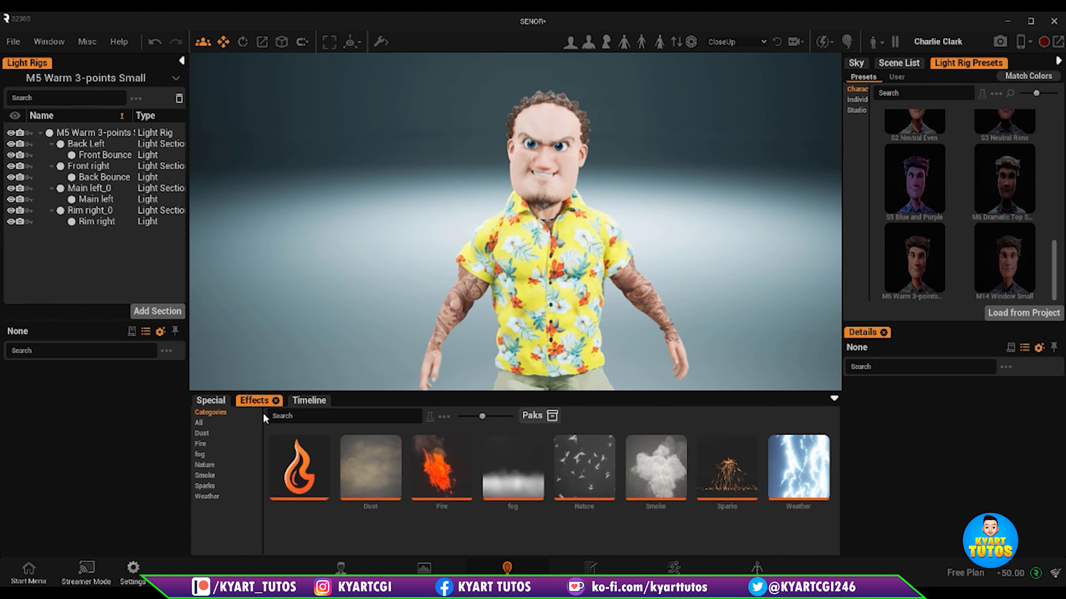
pyautogui.click(212, 401)
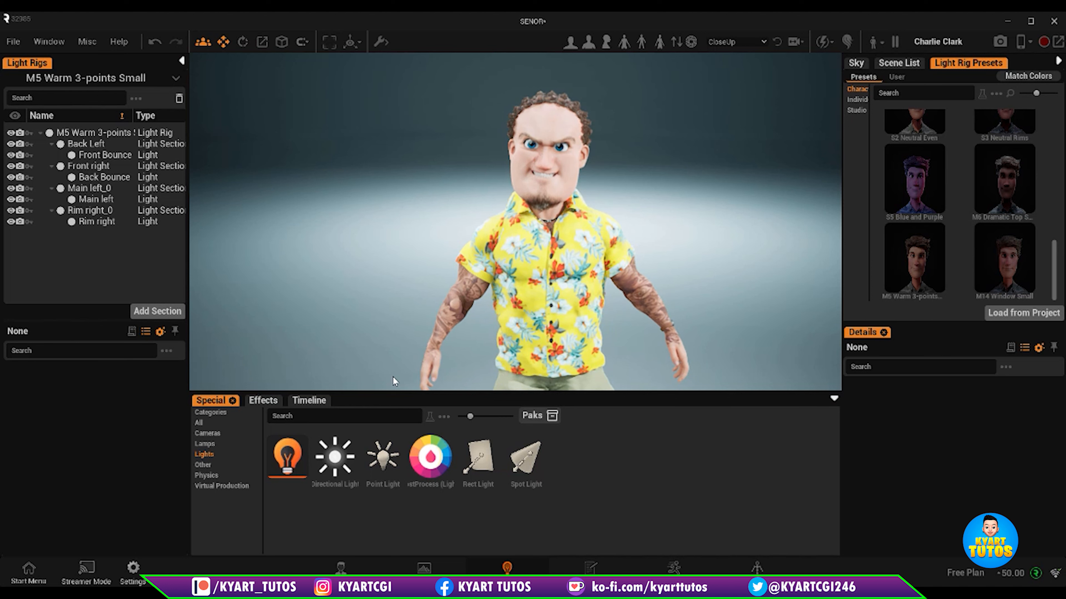
pyautogui.click(925, 277)
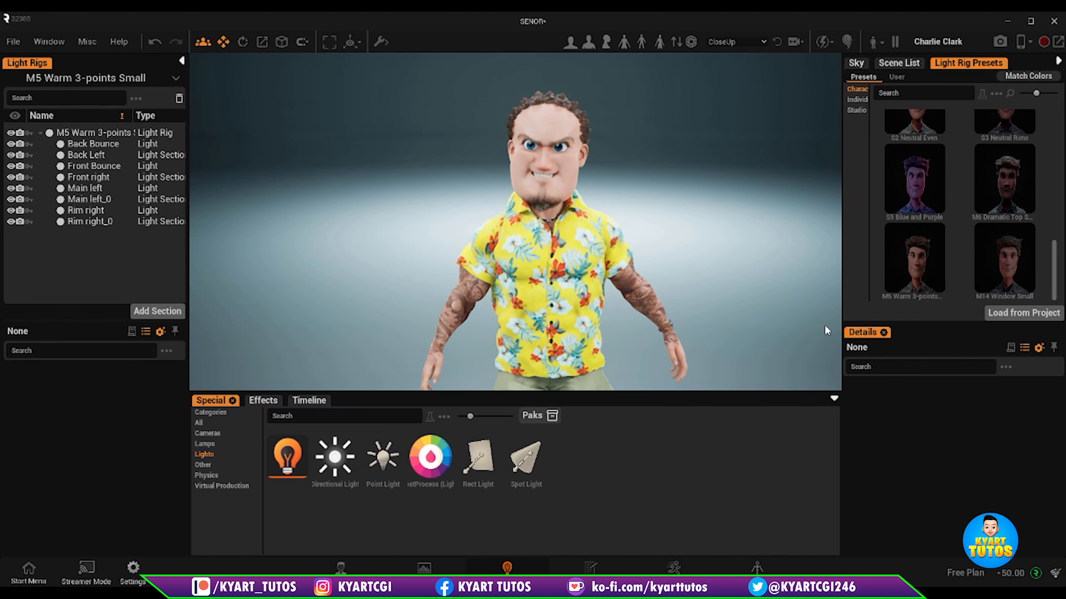